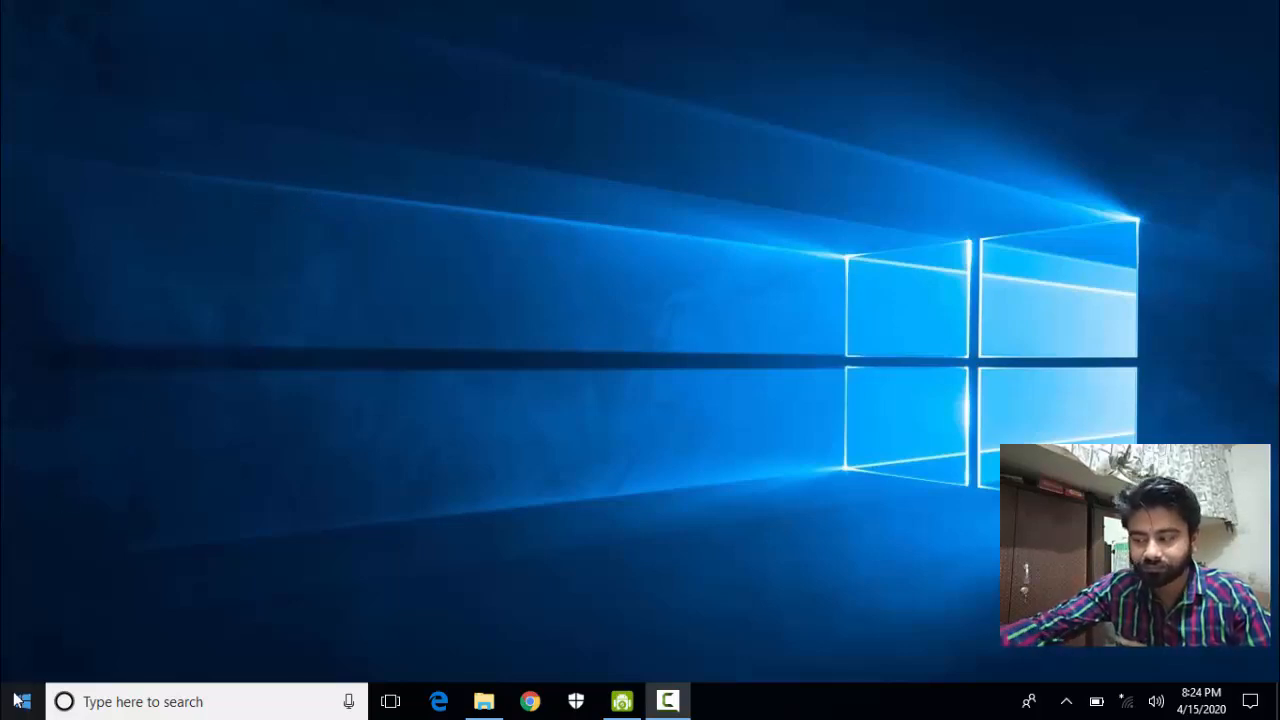
Step: Search the computer for winword to check whether Word is installed, then dismiss the search
{"action": "left_click", "coordinate": [22, 701]}
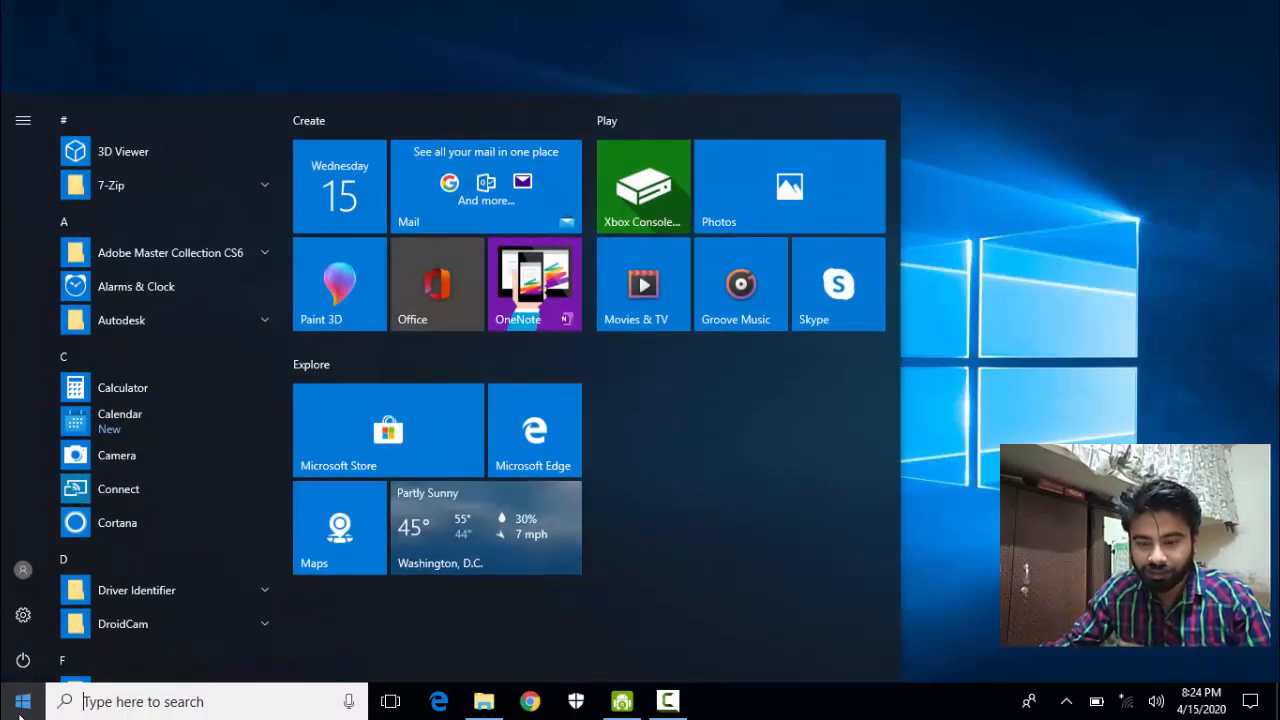
{"action": "type", "text": "winword"}
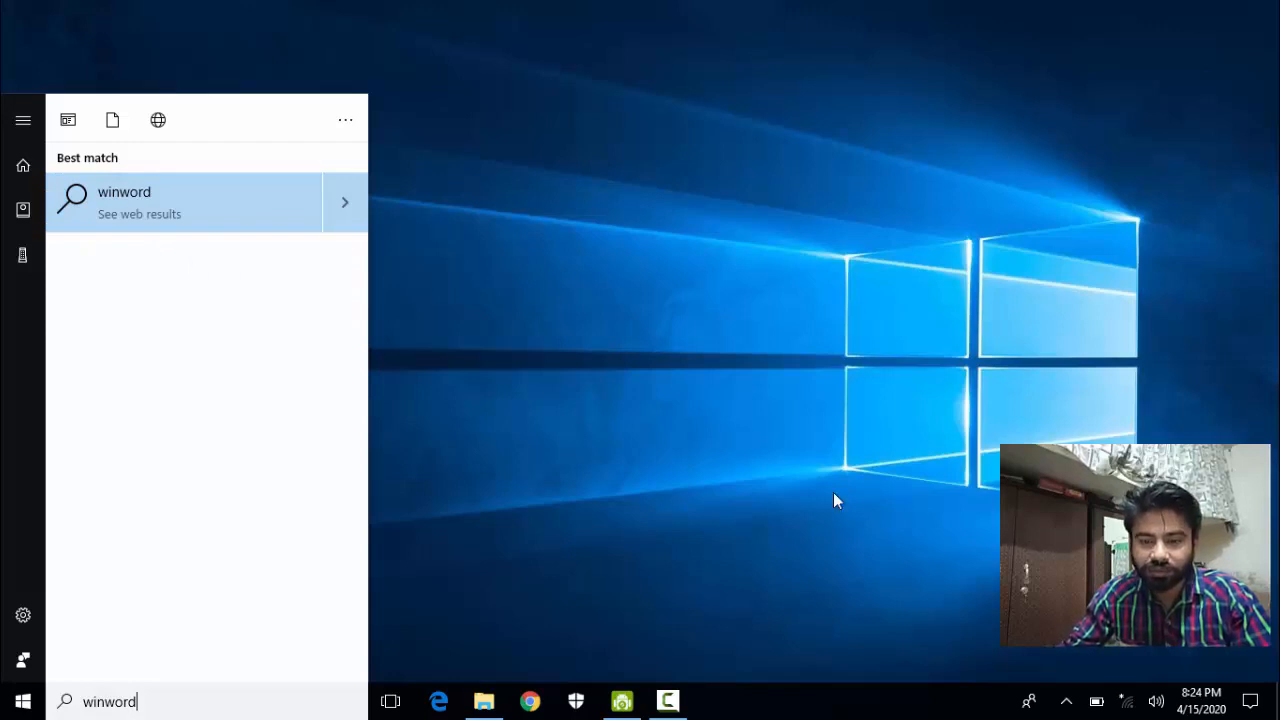
{"action": "left_click", "coordinate": [540, 333]}
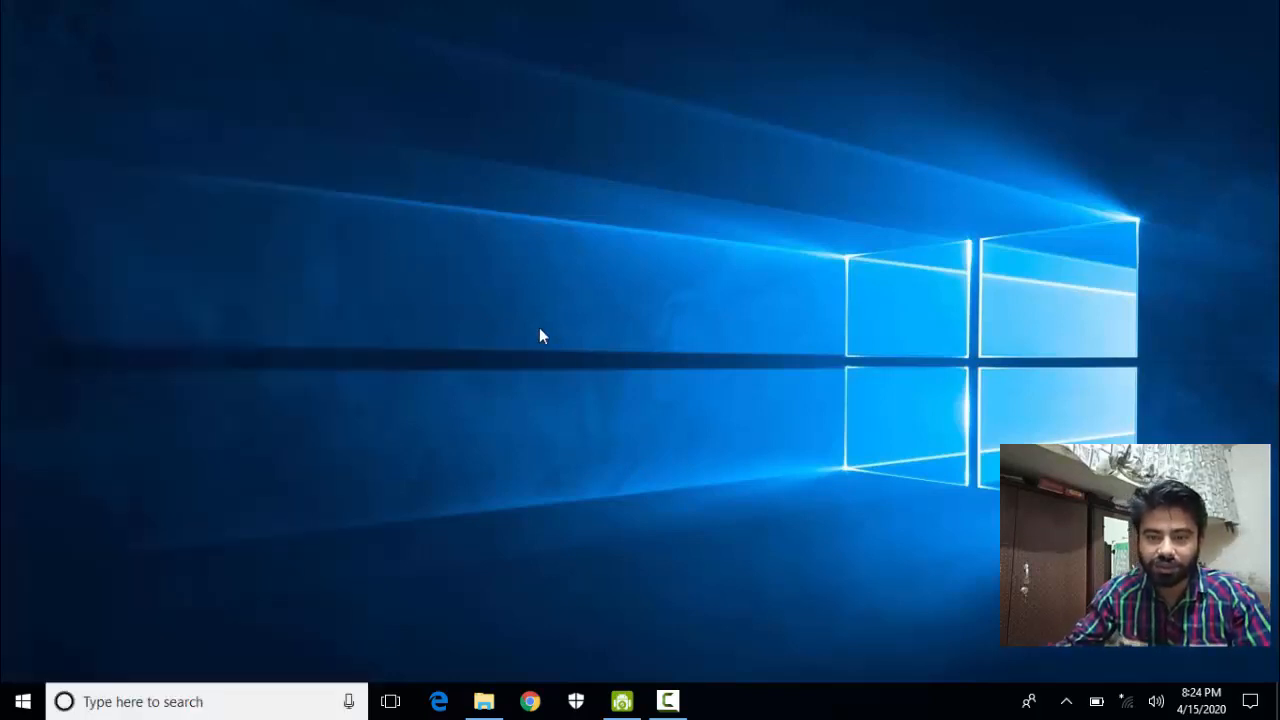
Step: Open the Control Panel's list of installed programs for uninstalling or changing
{"action": "key", "text": "super"}
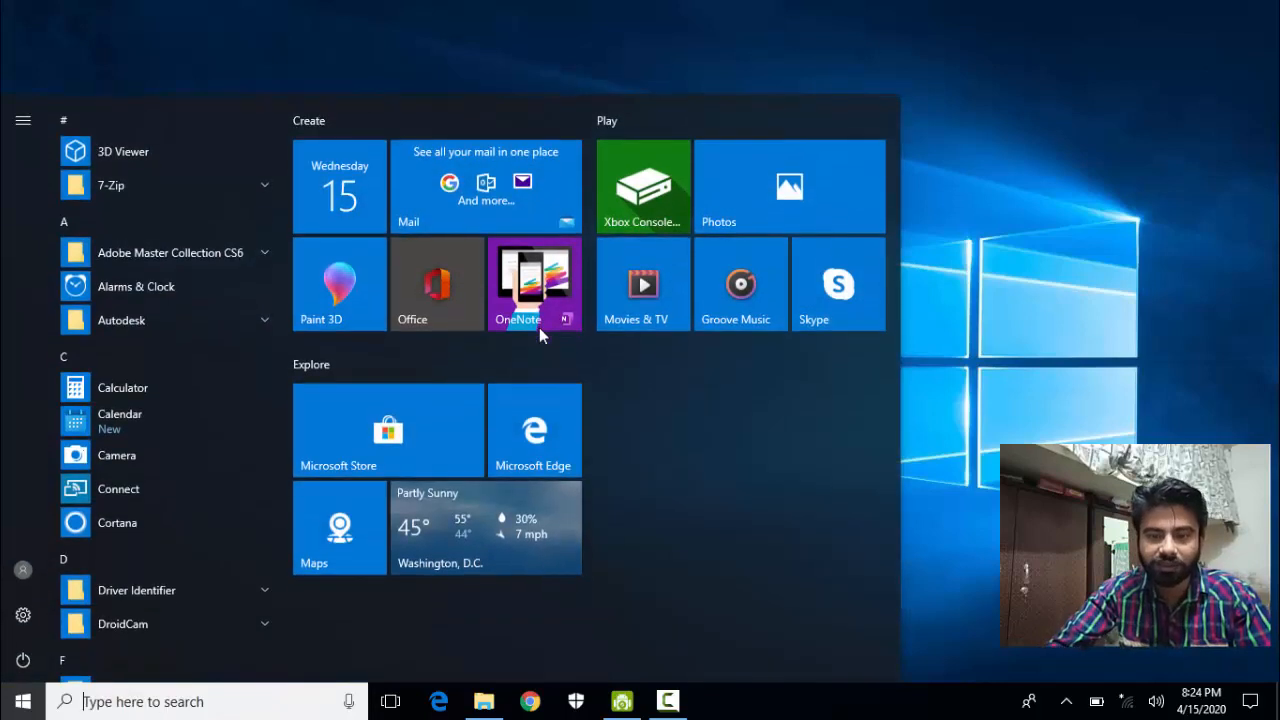
{"action": "type", "text": "co"}
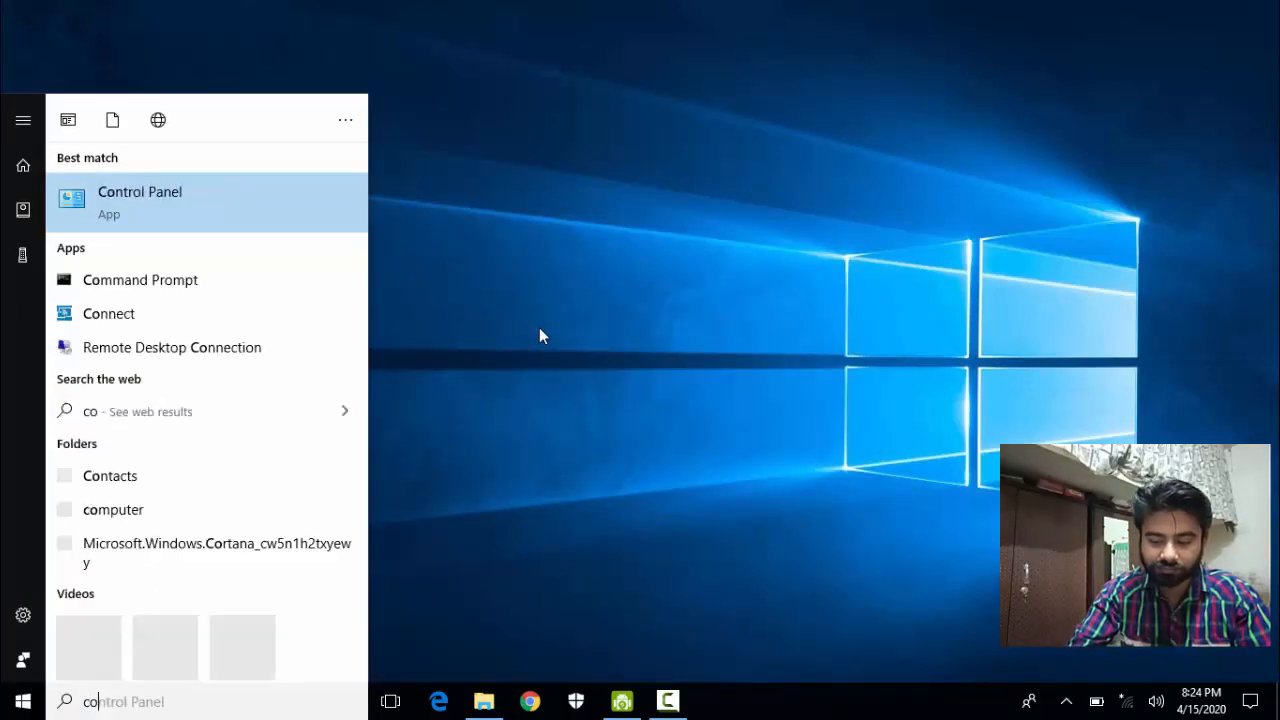
{"action": "type", "text": "ntr"}
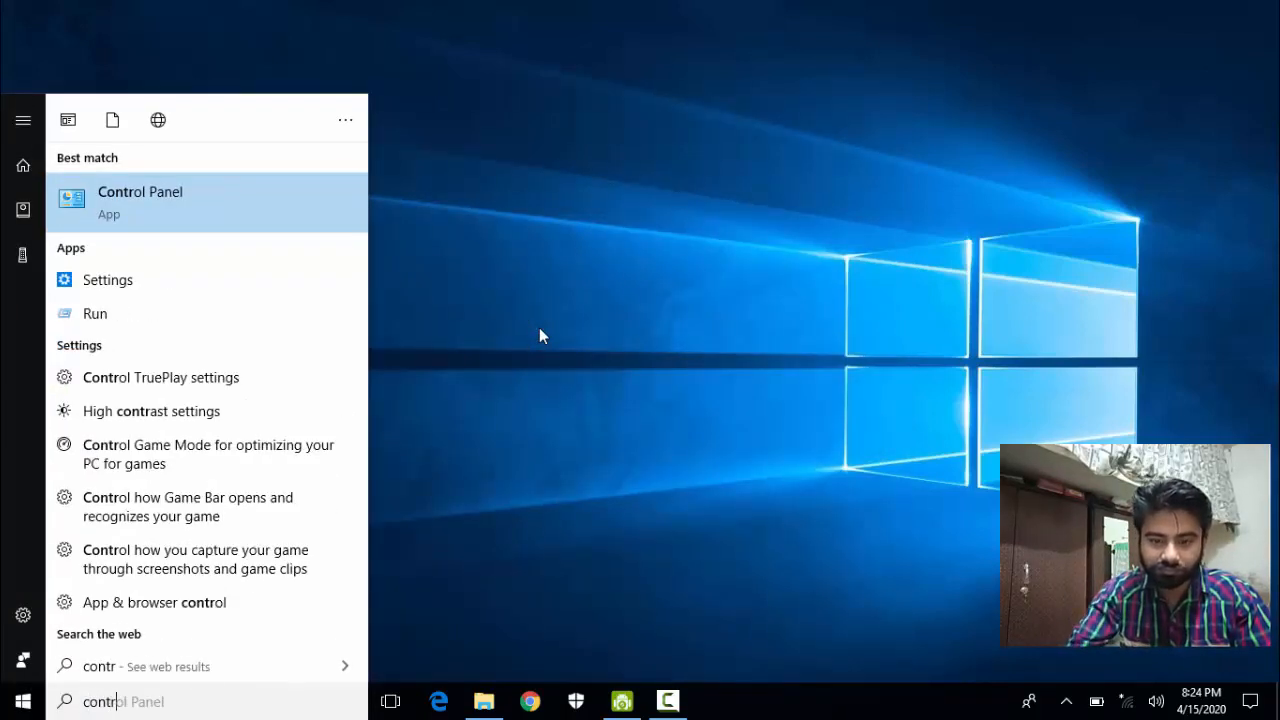
{"action": "left_click", "coordinate": [123, 204]}
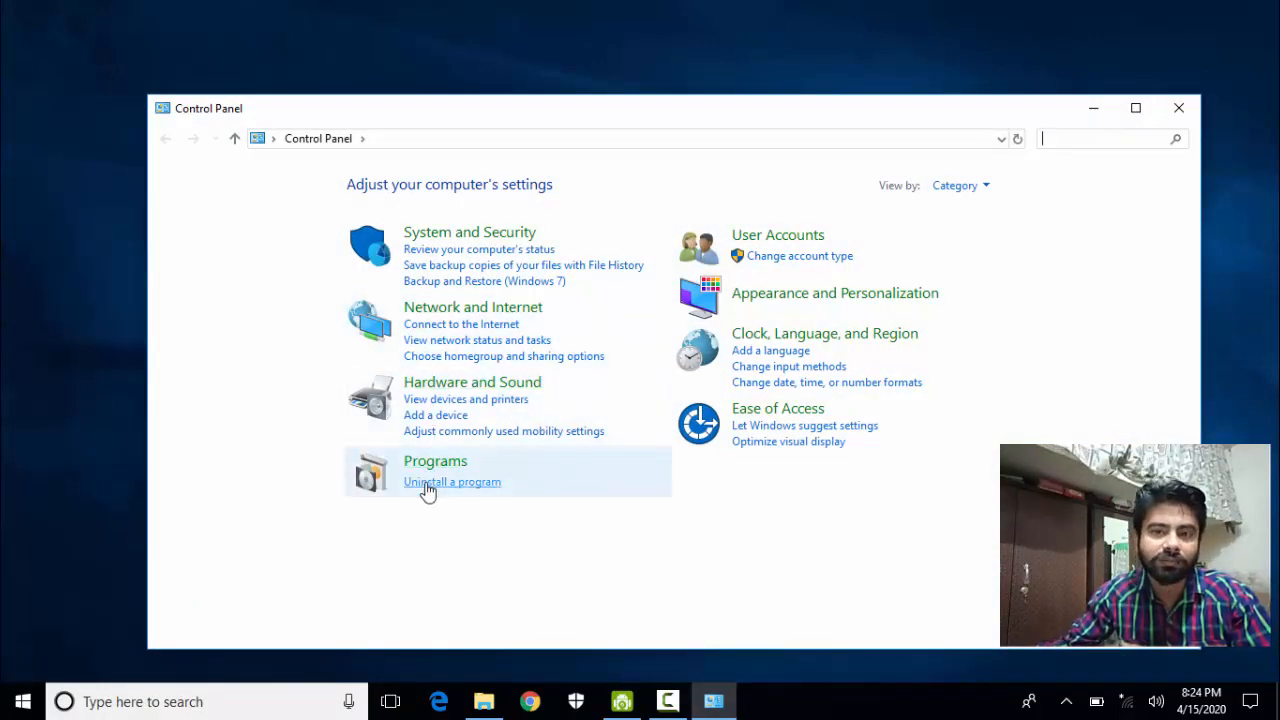
{"action": "left_click", "coordinate": [426, 483]}
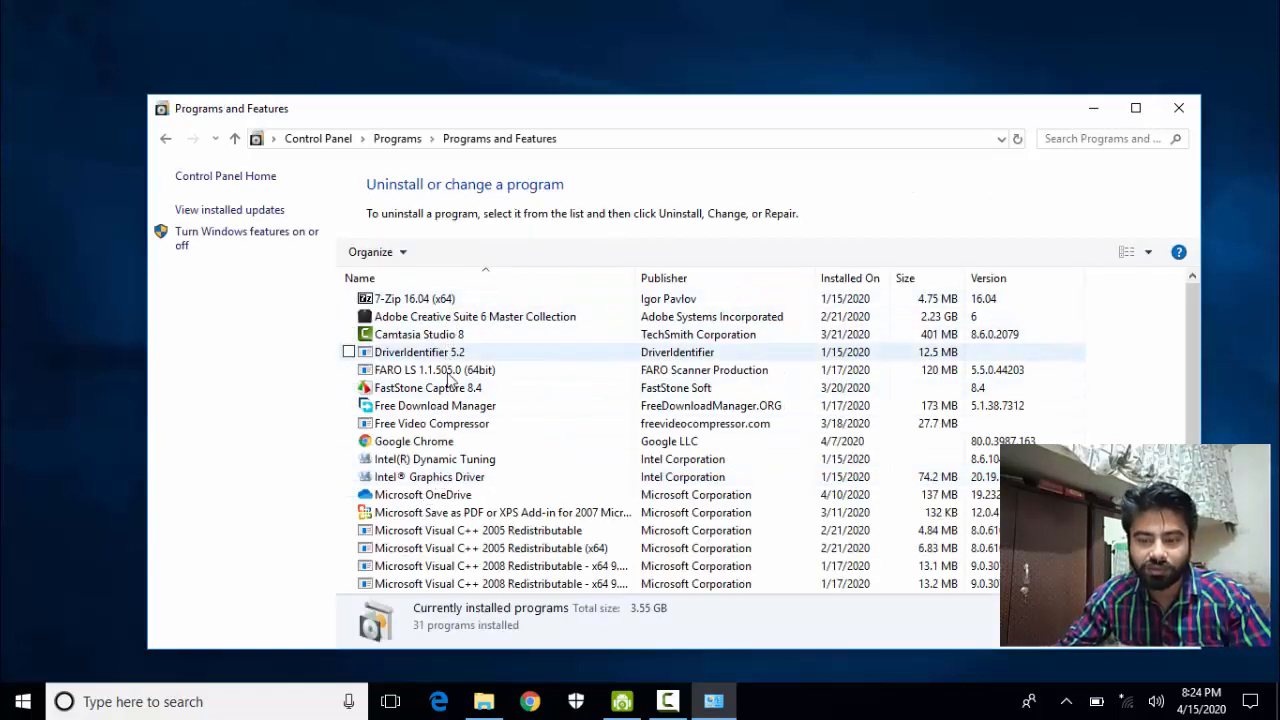
Step: Look through the installed programs for any Microsoft Office suite, and close the Programs and Features window
{"action": "scroll", "coordinate": [440, 450], "scroll_direction": "down", "scroll_amount": 3}
{"action": "scroll", "coordinate": [440, 515], "scroll_direction": "down", "scroll_amount": 2}
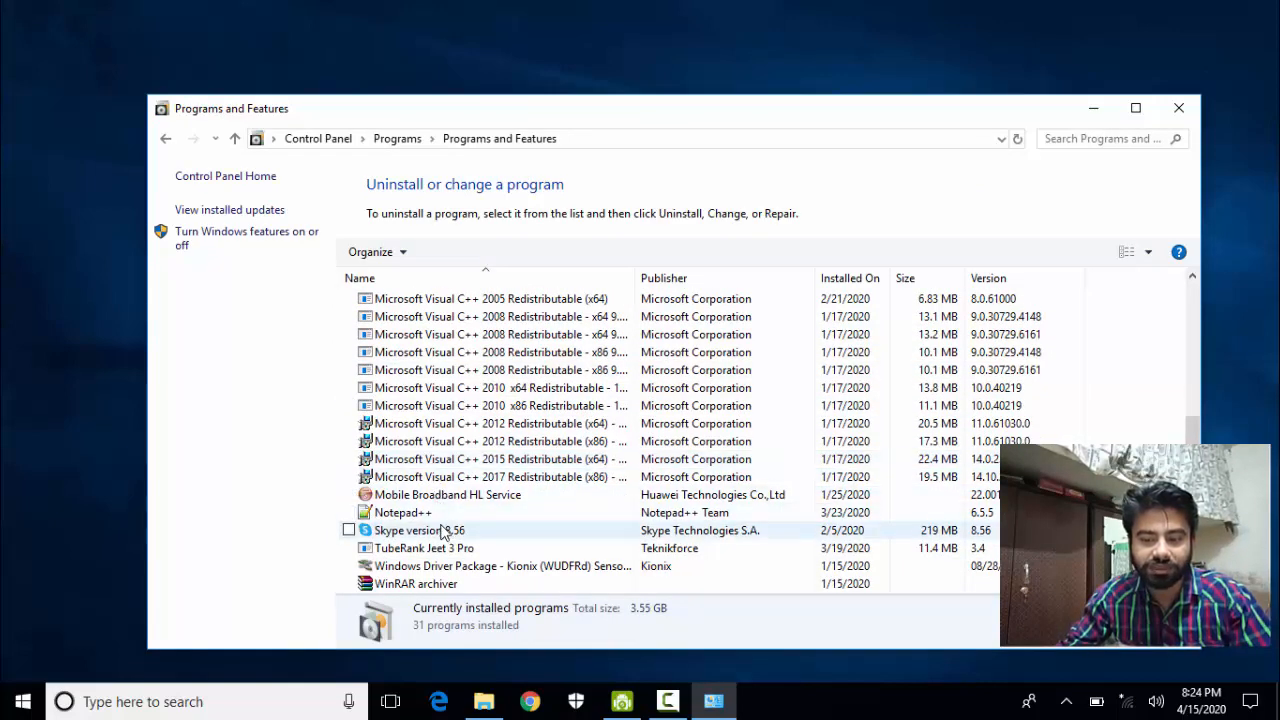
{"action": "scroll", "coordinate": [441, 525], "scroll_direction": "up", "scroll_amount": 5}
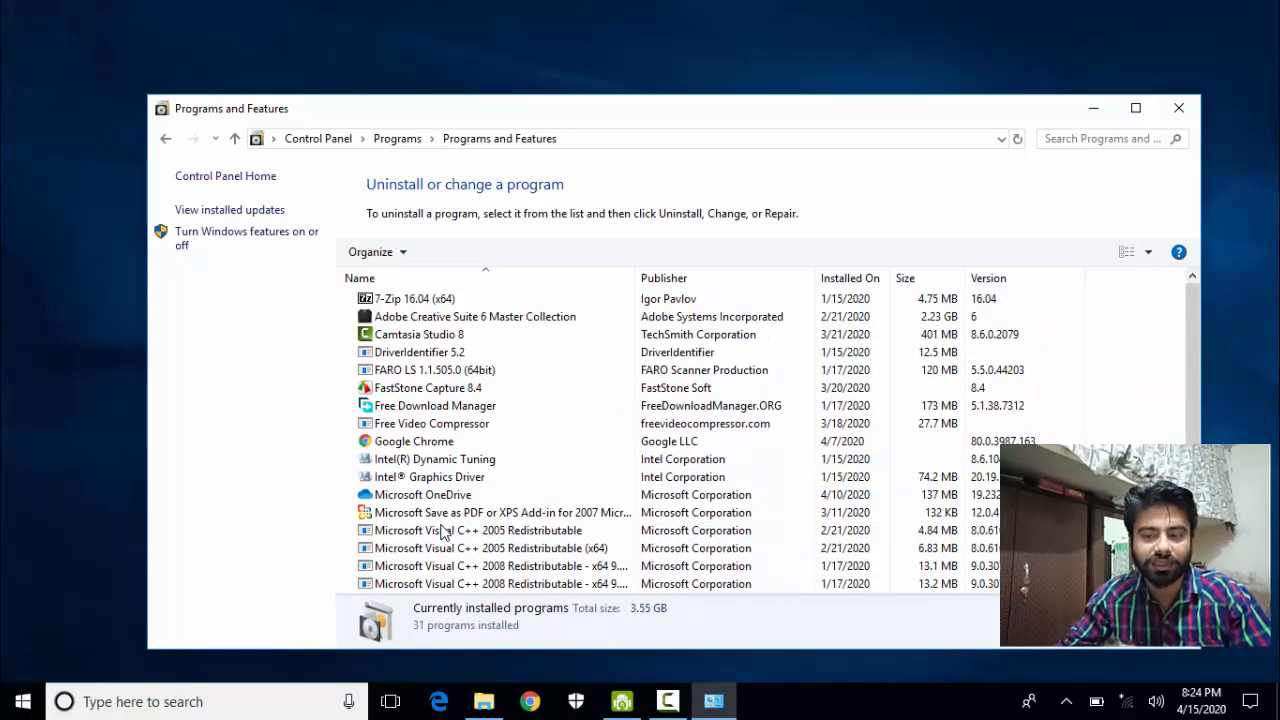
{"action": "scroll", "coordinate": [441, 533], "scroll_direction": "down", "scroll_amount": 5}
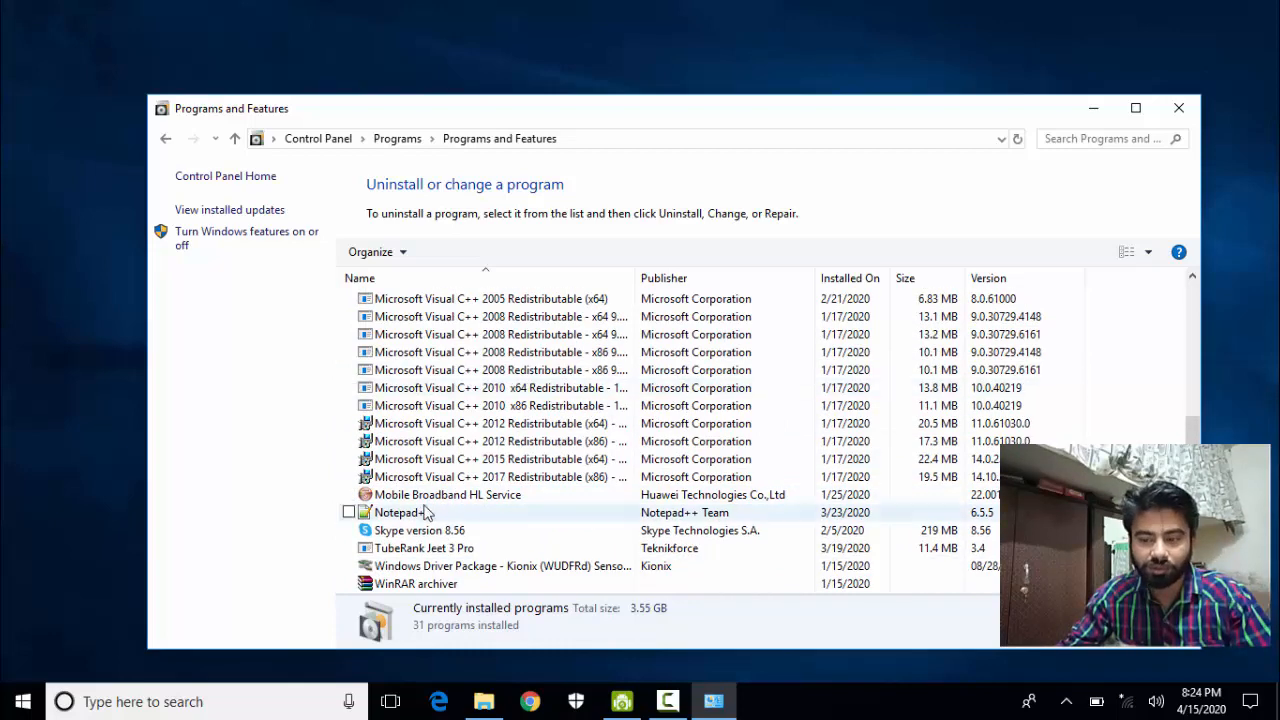
{"action": "scroll", "coordinate": [425, 510], "scroll_direction": "up", "scroll_amount": 5}
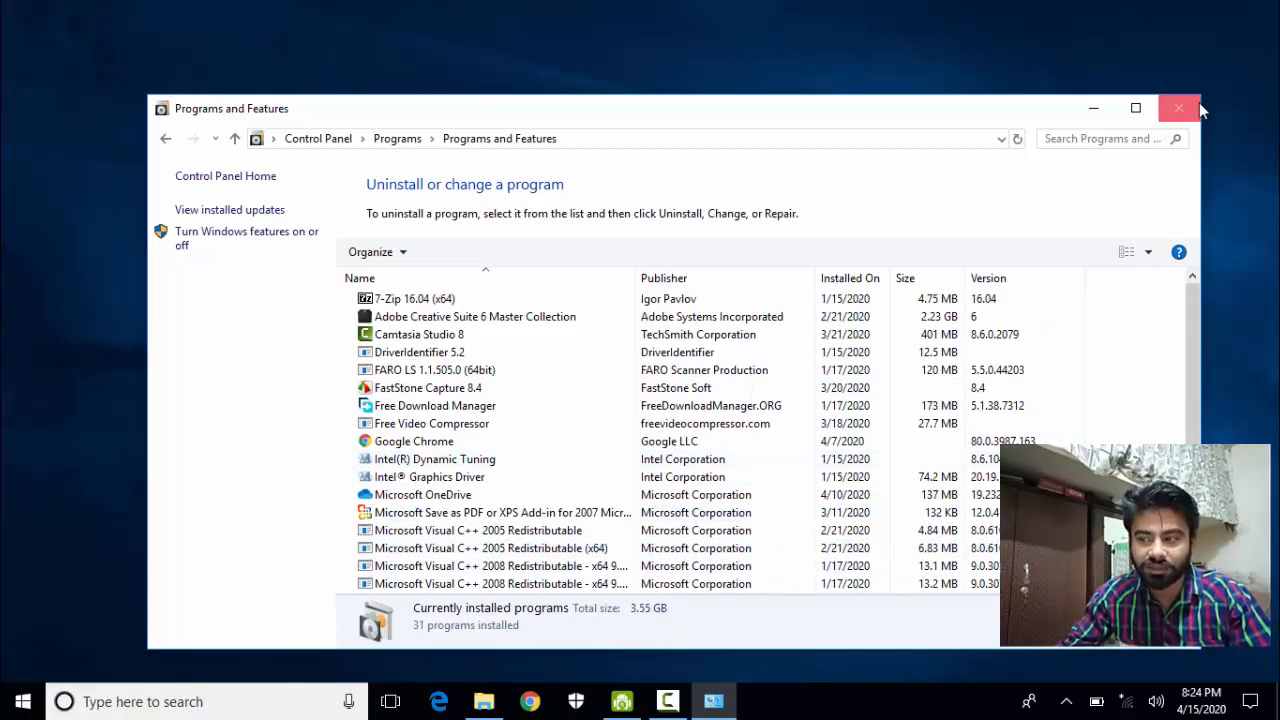
{"action": "left_click", "coordinate": [1181, 108]}
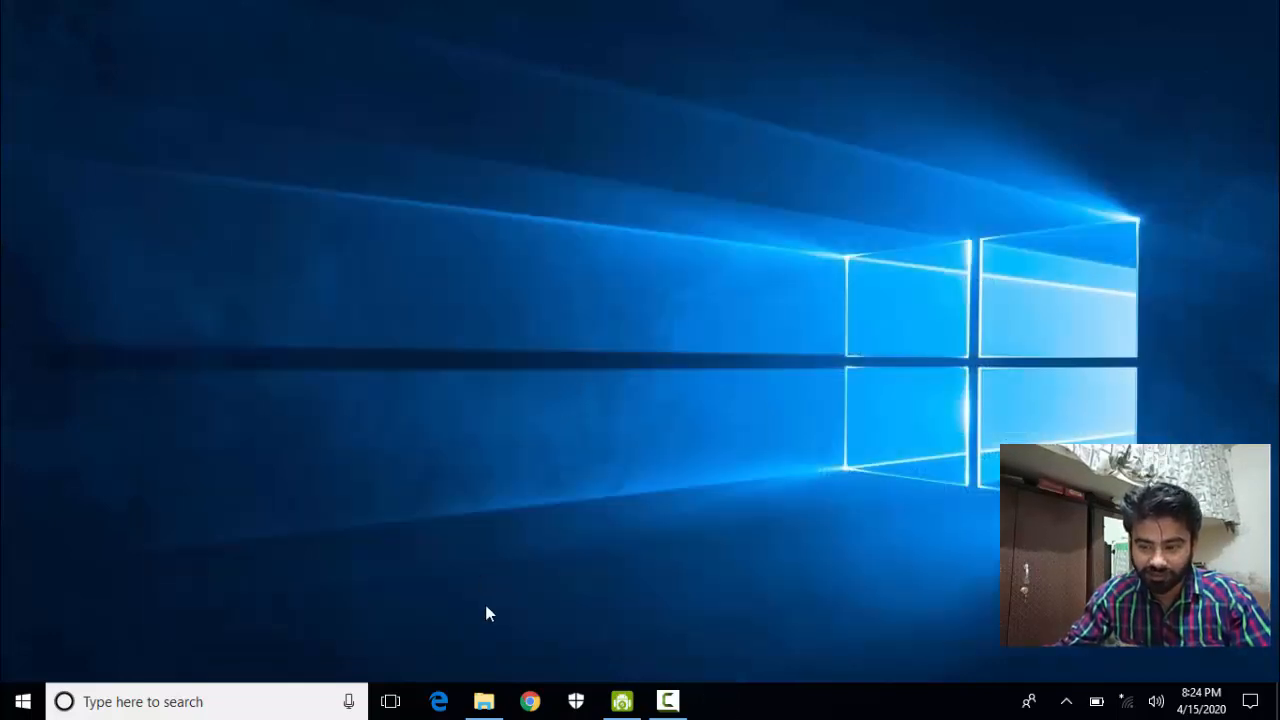
Step: Copy the product key from the text file key office 2k7 in the Office 07 folder, and close the file
{"action": "left_click", "coordinate": [482, 701]}
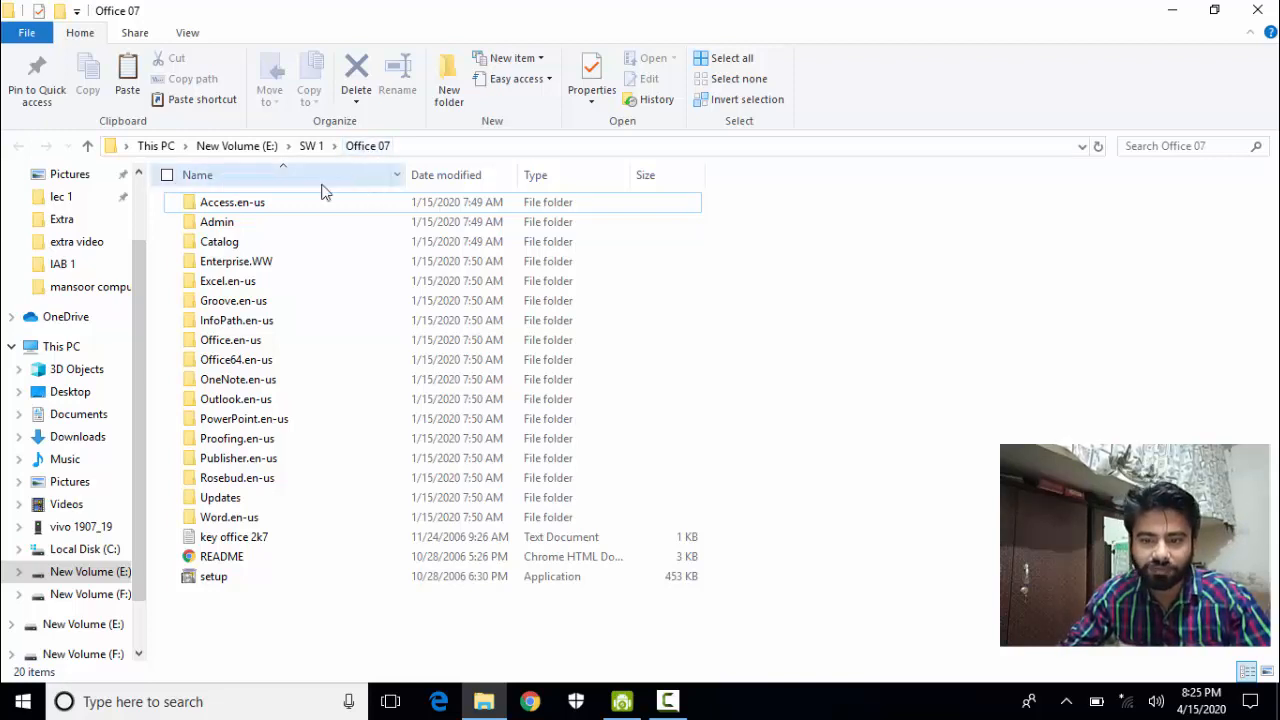
{"action": "double_click", "coordinate": [256, 540]}
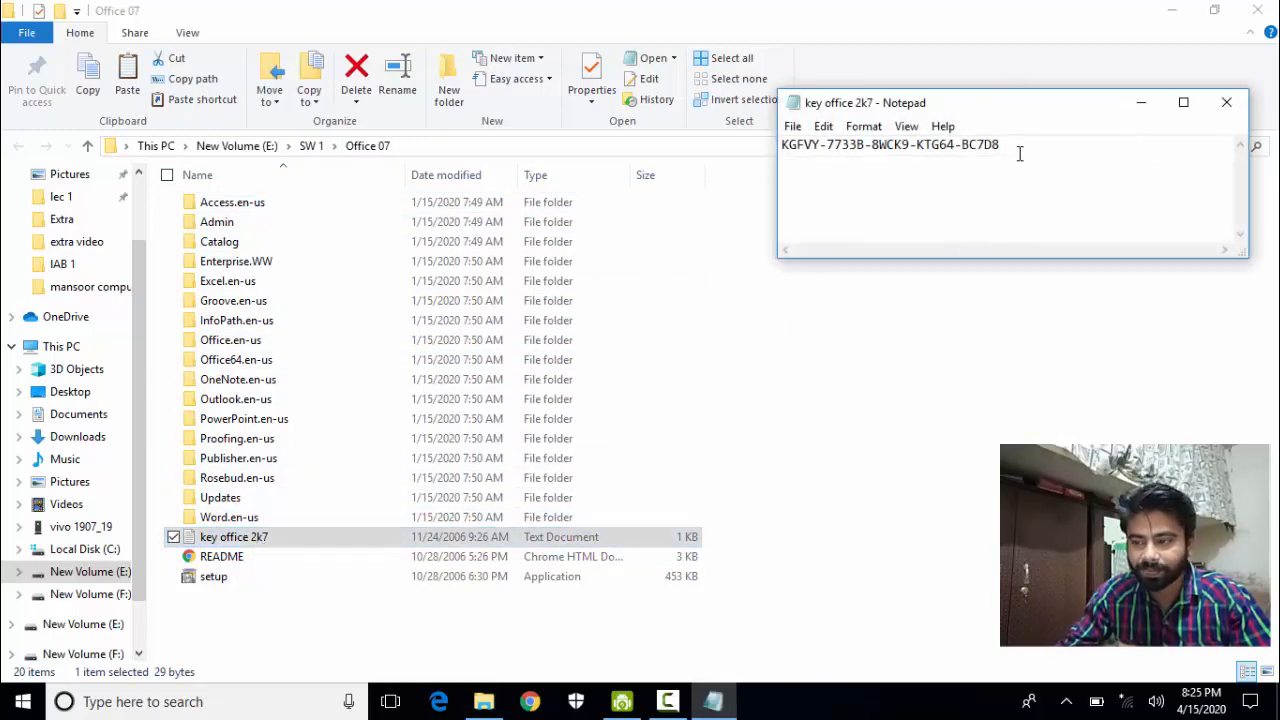
{"action": "left_click_drag", "start_coordinate": [1019, 152], "coordinate": [782, 146]}
{"action": "right_click", "coordinate": [782, 146]}
{"action": "left_click", "coordinate": [766, 206]}
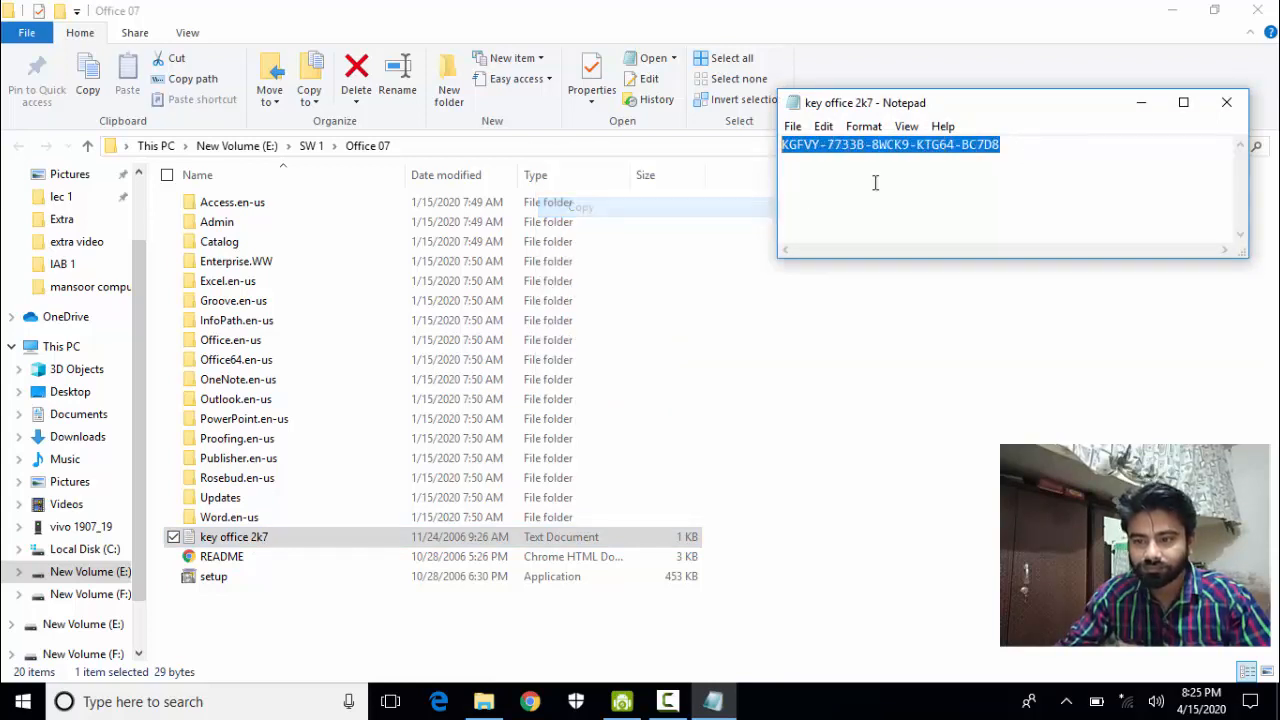
{"action": "left_click", "coordinate": [1228, 102]}
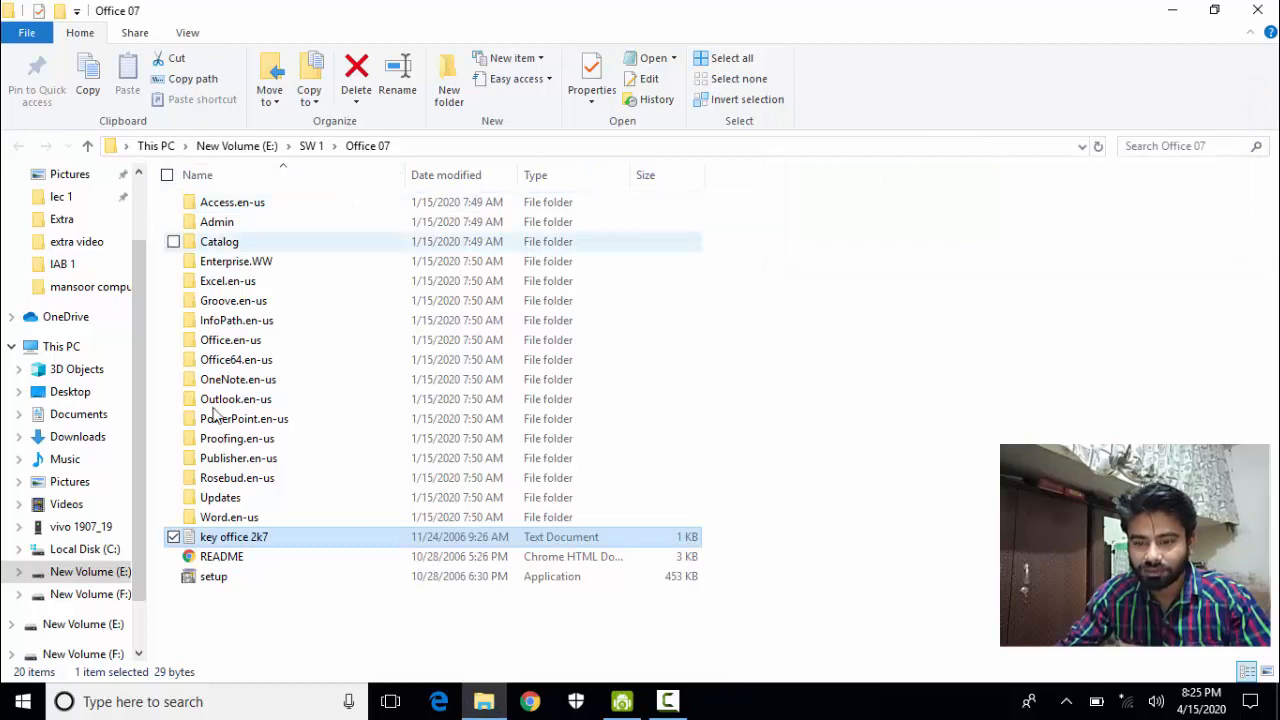
Step: Run setup from the Office 07 folder and start the standard Microsoft Office Enterprise 2007 installation, pasting the copied product key when requested
{"action": "double_click", "coordinate": [220, 578]}
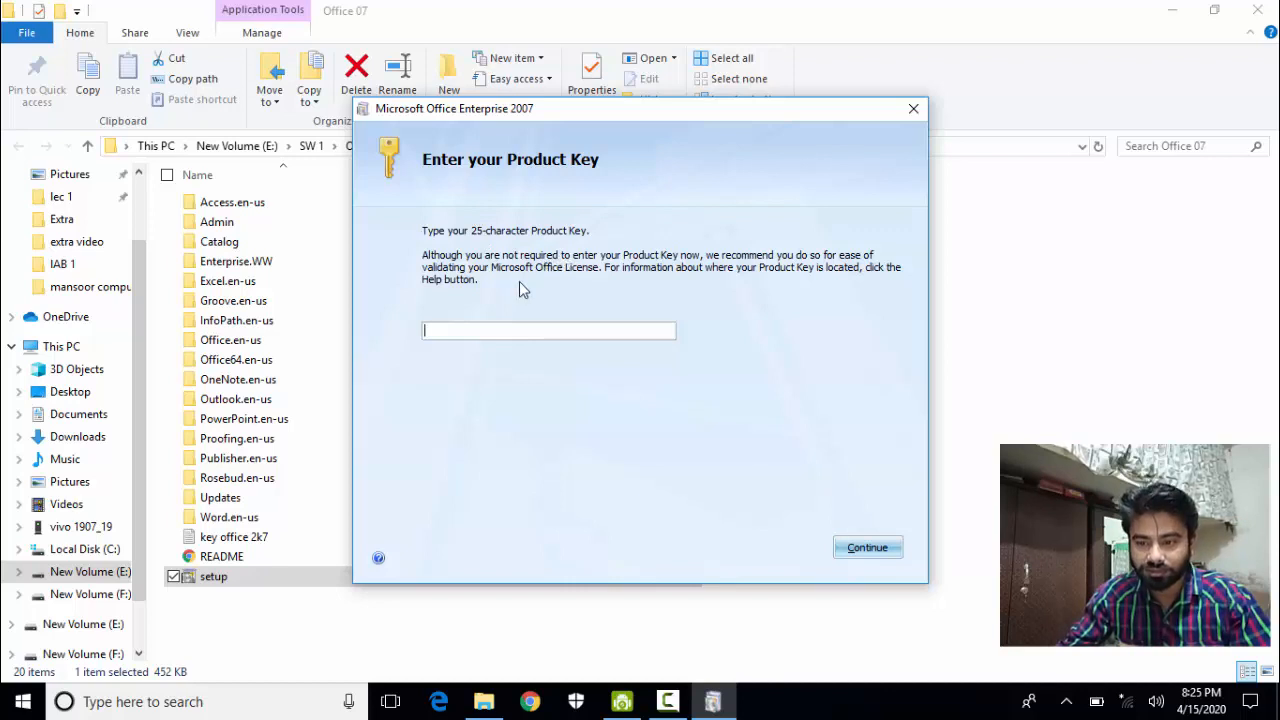
{"action": "right_click", "coordinate": [456, 338]}
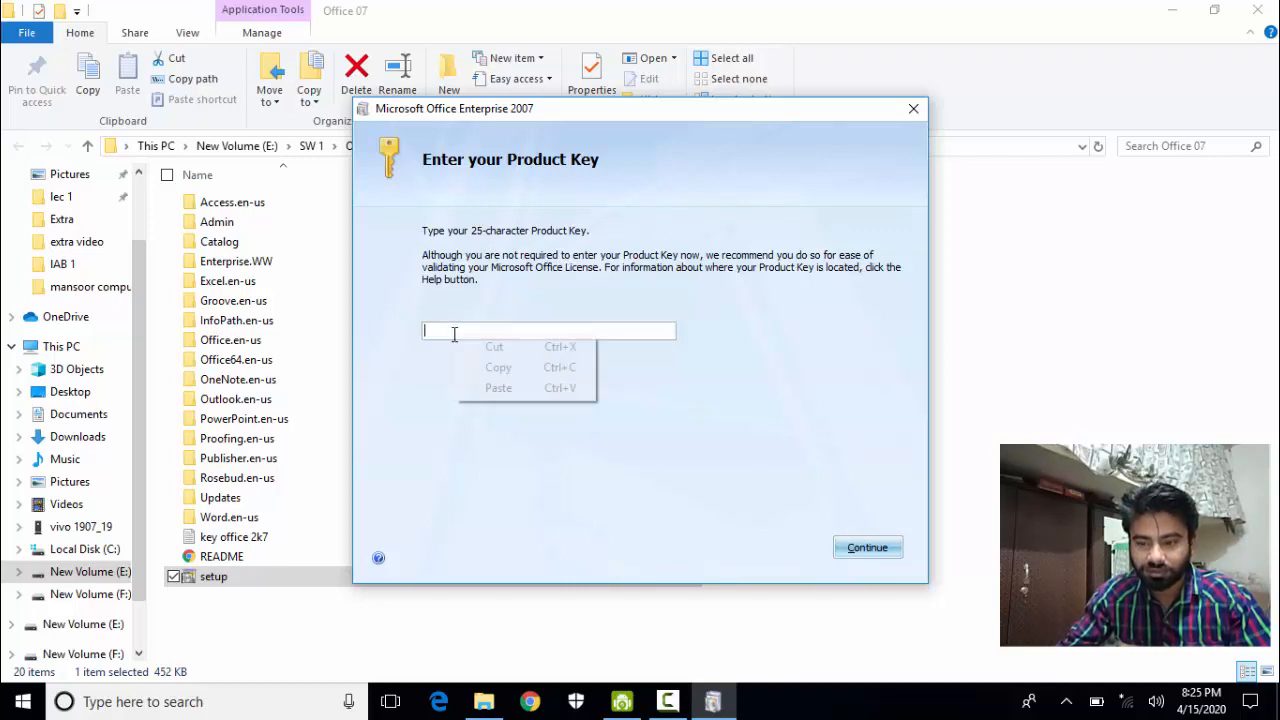
{"action": "left_click", "coordinate": [479, 388]}
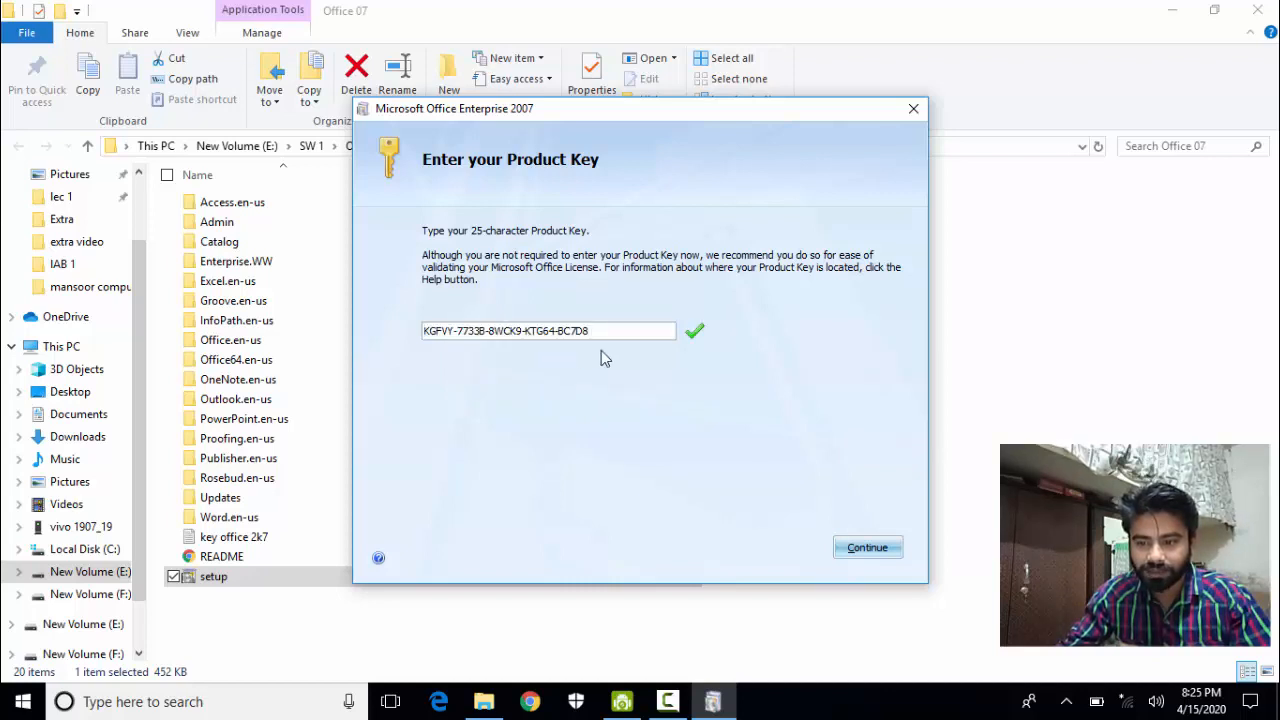
{"action": "left_click", "coordinate": [868, 548]}
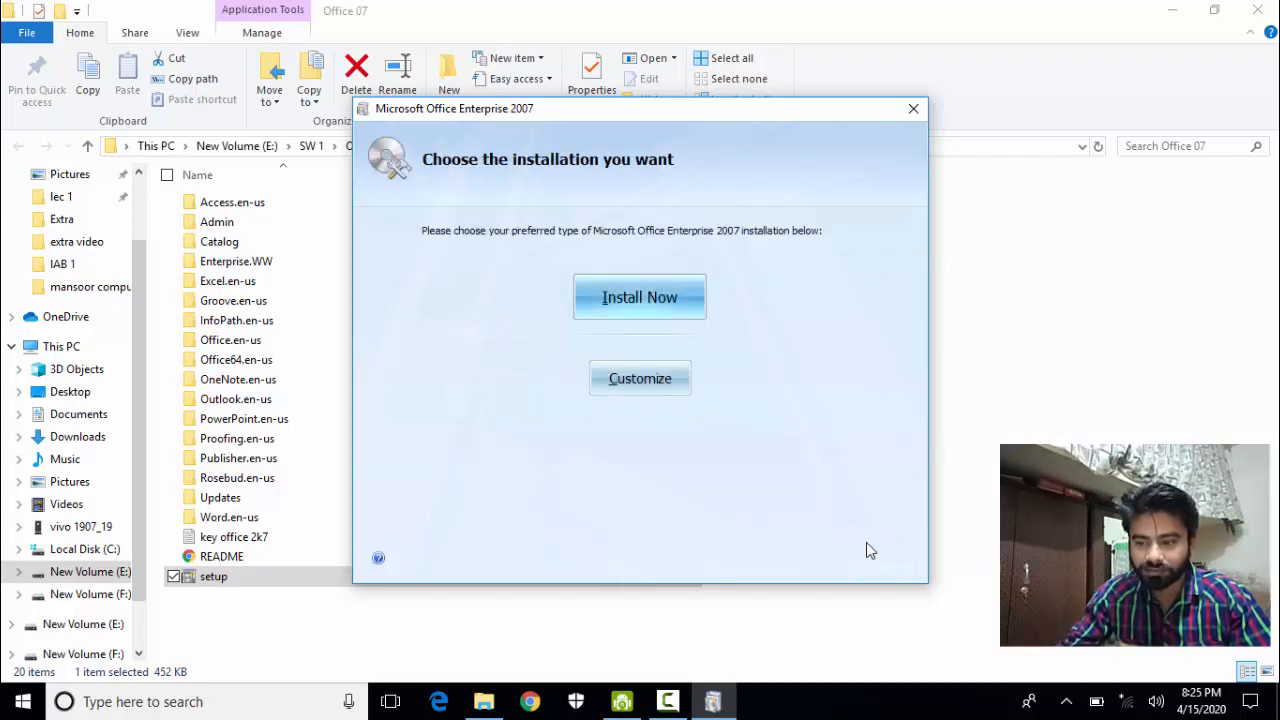
{"action": "left_click", "coordinate": [631, 287]}
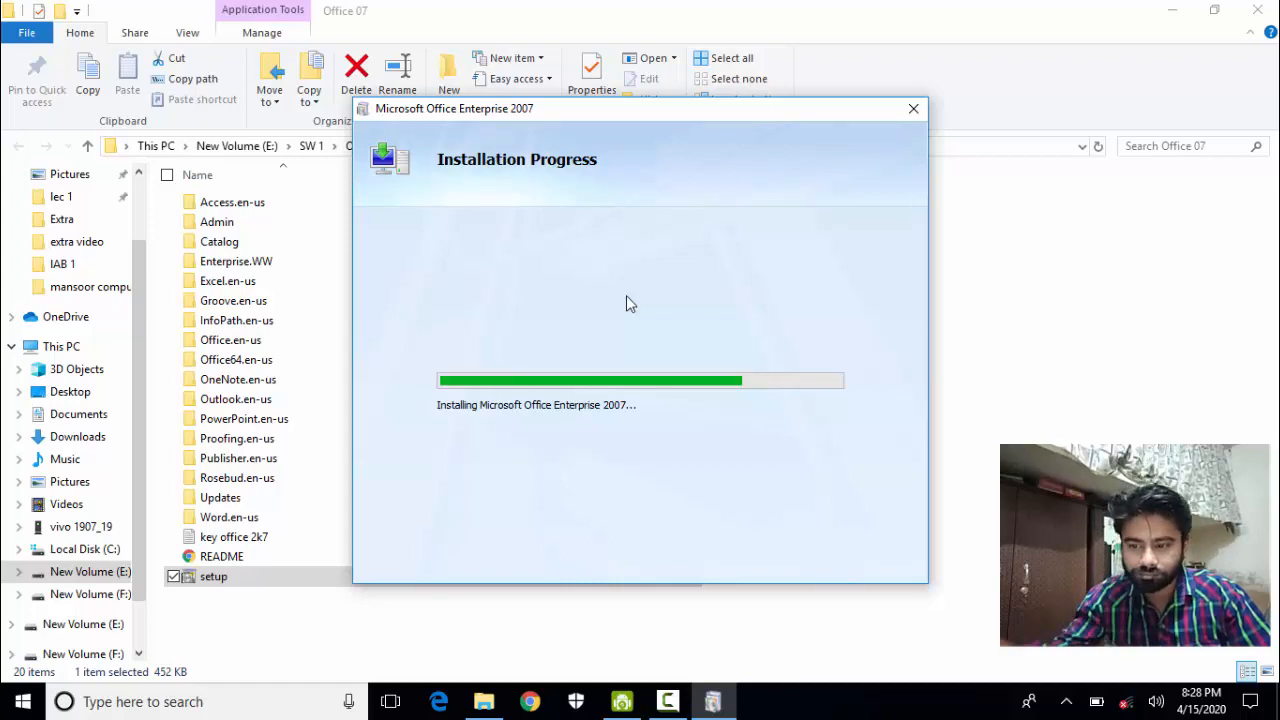
Step: Place the installer beside a reduced File Explorer window and select lab 2 MS office.pptx on New Volume (E:)
{"action": "left_click", "coordinate": [1214, 10]}
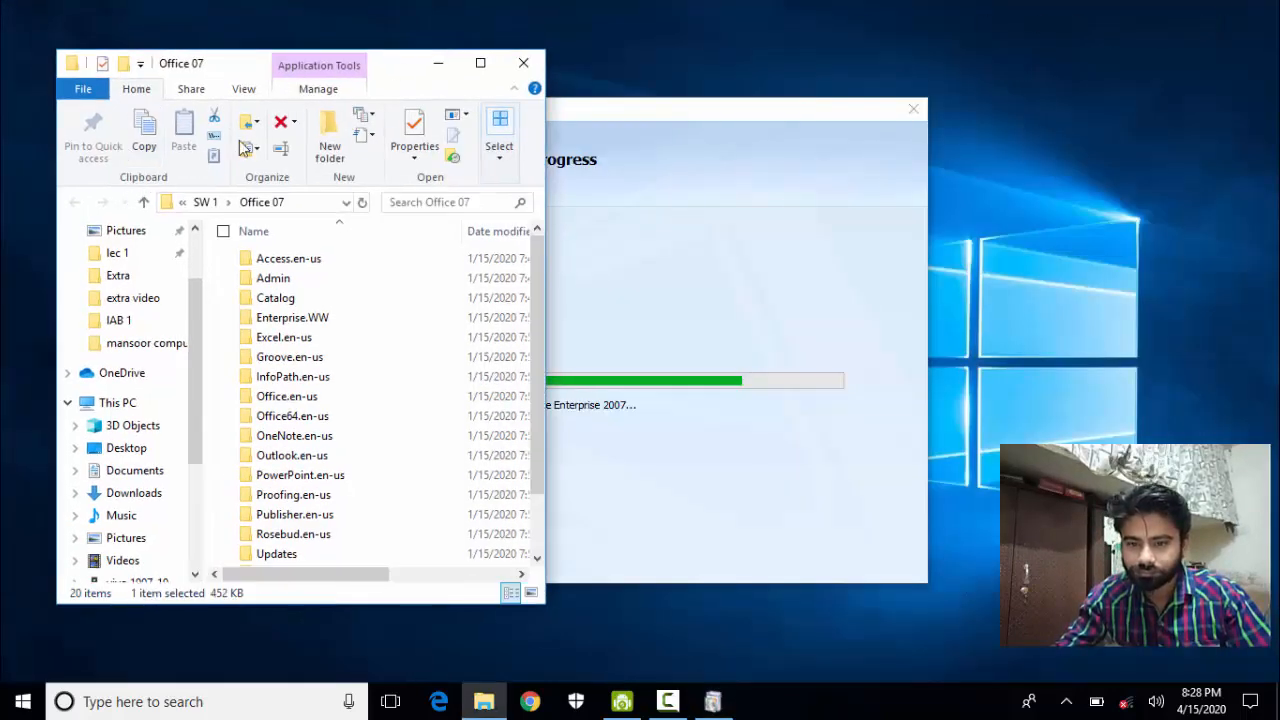
{"action": "left_click_drag", "start_coordinate": [701, 125], "coordinate": [986, 88]}
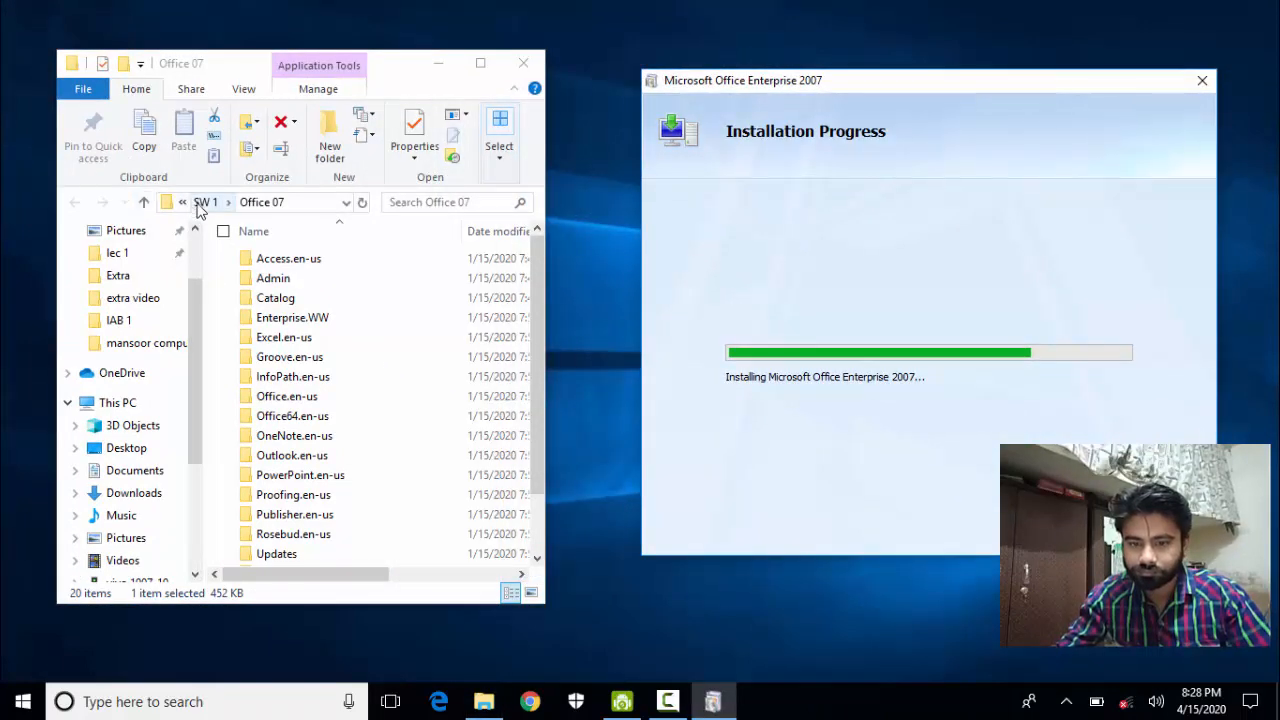
{"action": "left_click", "coordinate": [145, 204]}
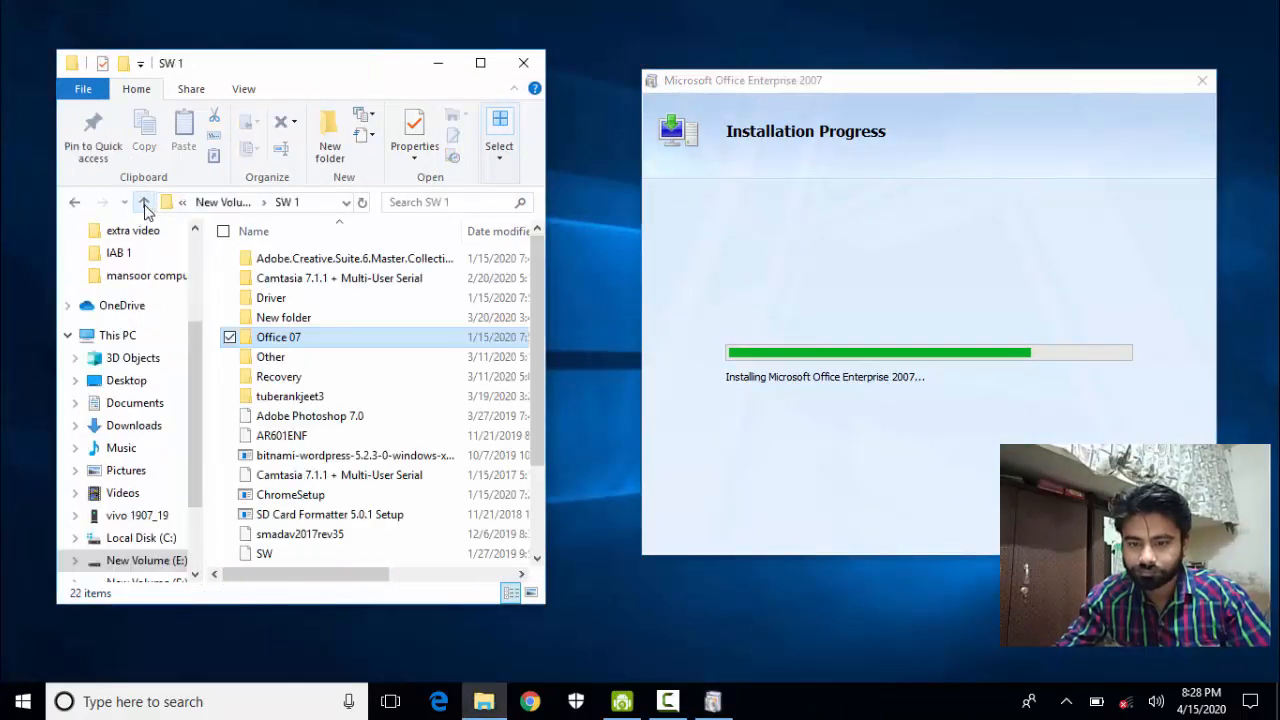
{"action": "left_click", "coordinate": [145, 204]}
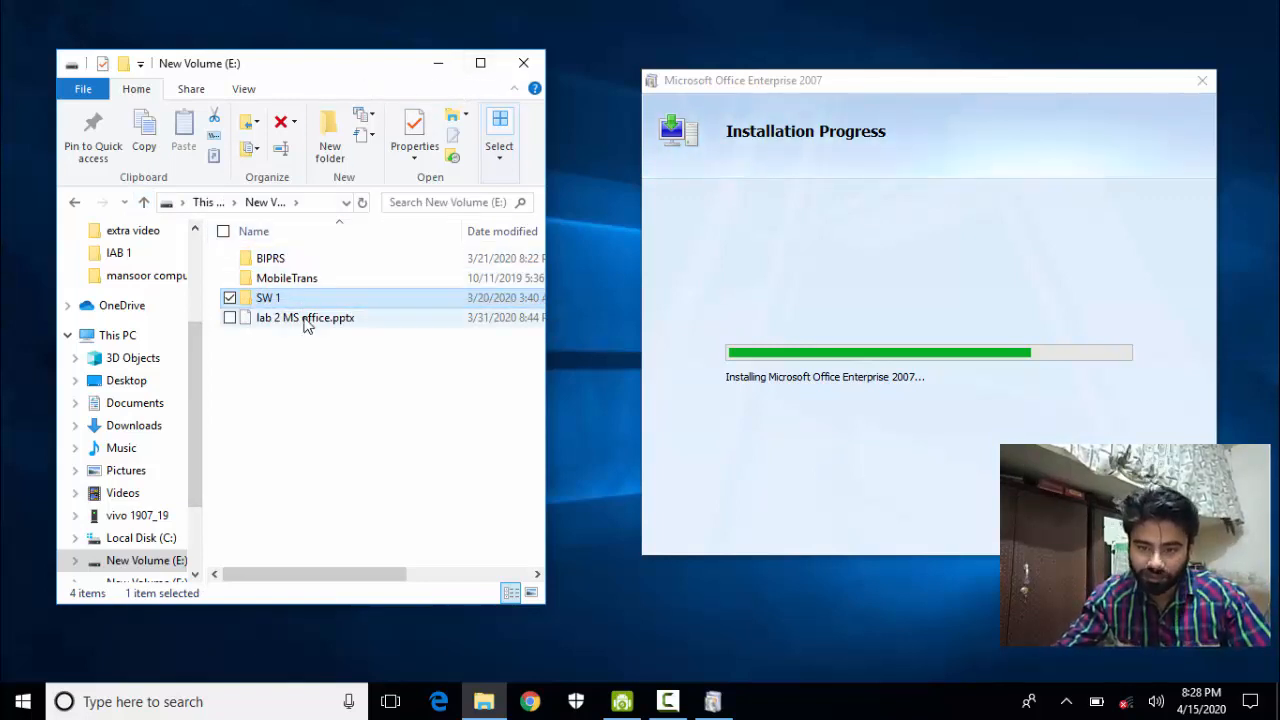
{"action": "scroll", "coordinate": [334, 371], "scroll_direction": "right", "scroll_amount": 2}
{"action": "scroll", "coordinate": [334, 371], "scroll_direction": "left", "scroll_amount": 2}
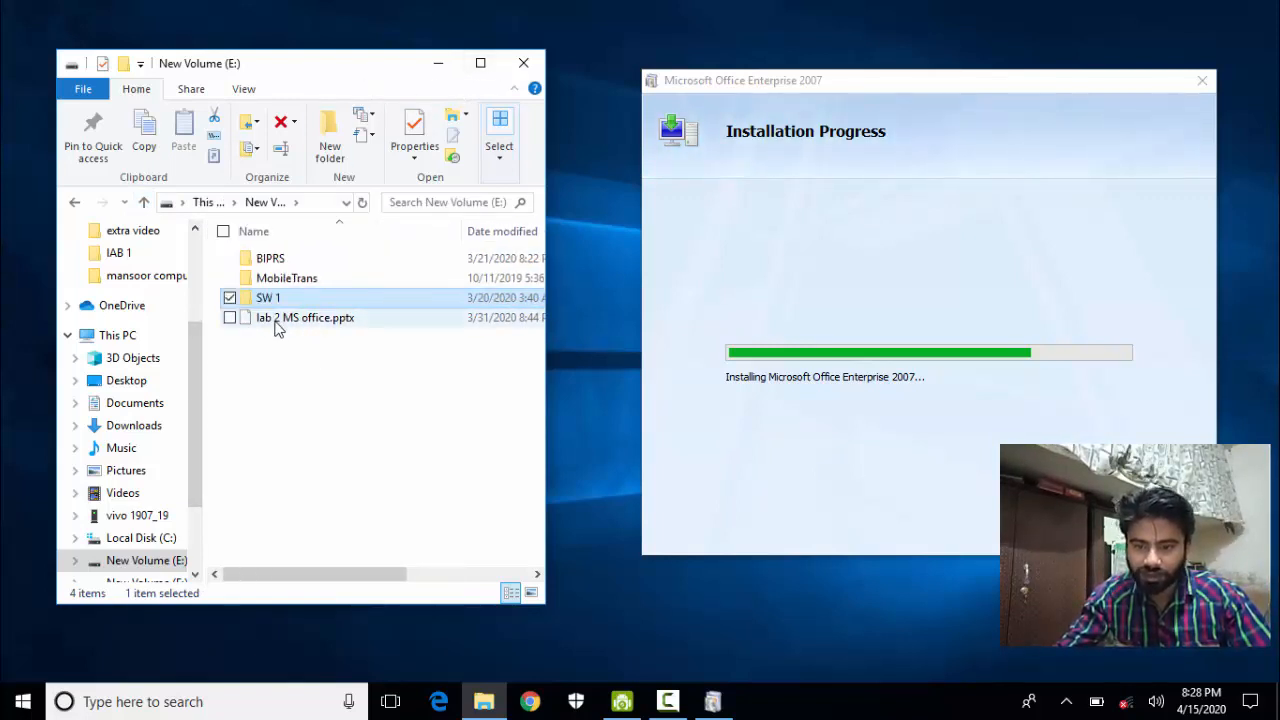
{"action": "left_click", "coordinate": [340, 322]}
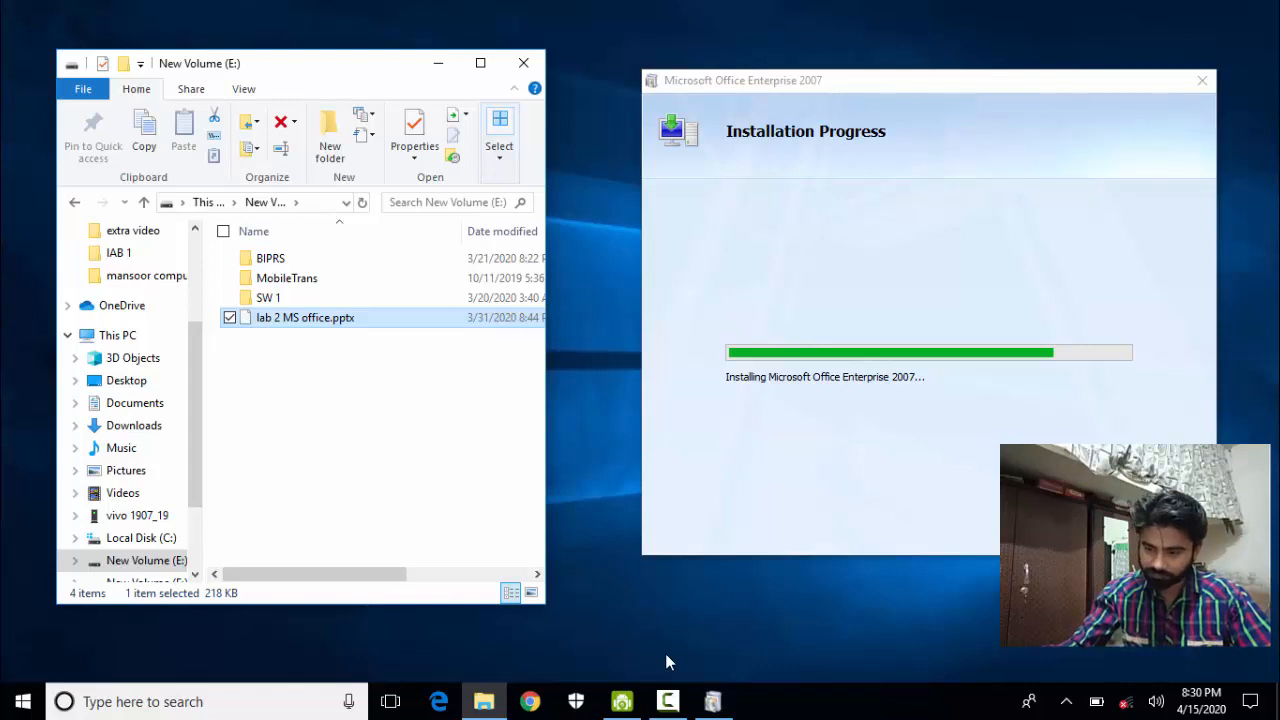
{"action": "left_click", "coordinate": [667, 701]}
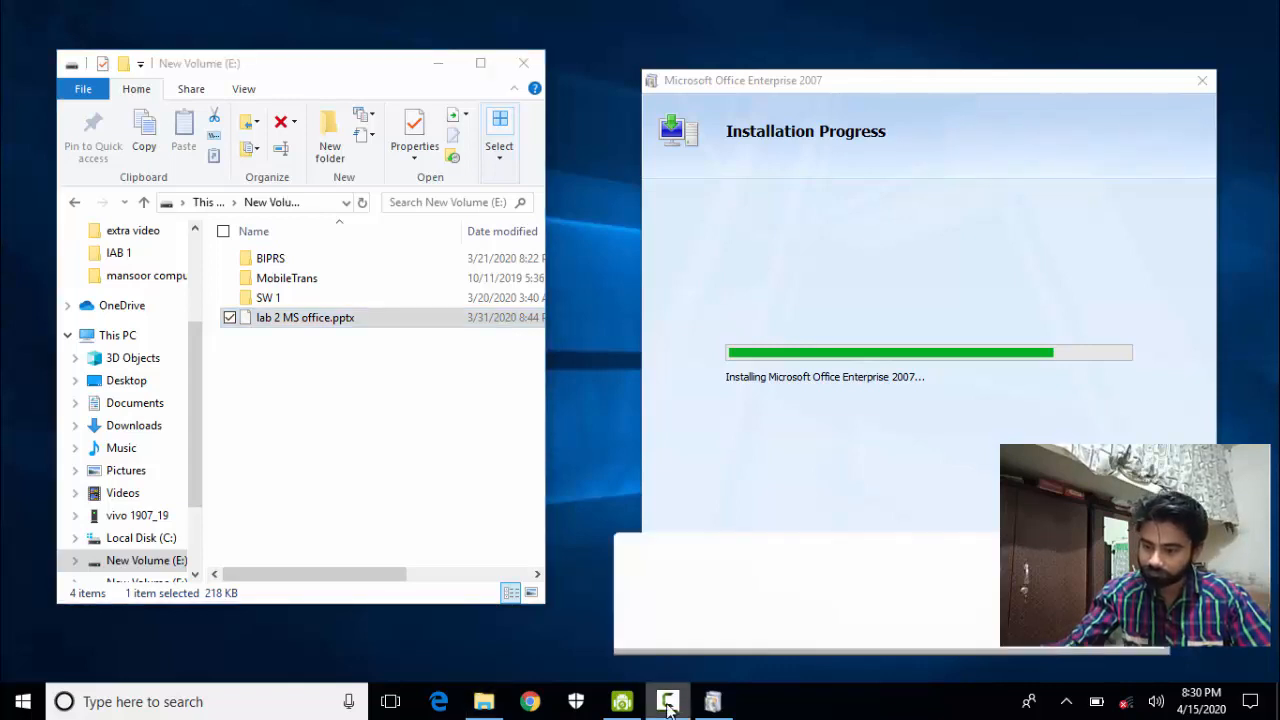
{"action": "left_click", "coordinate": [1234, 562]}
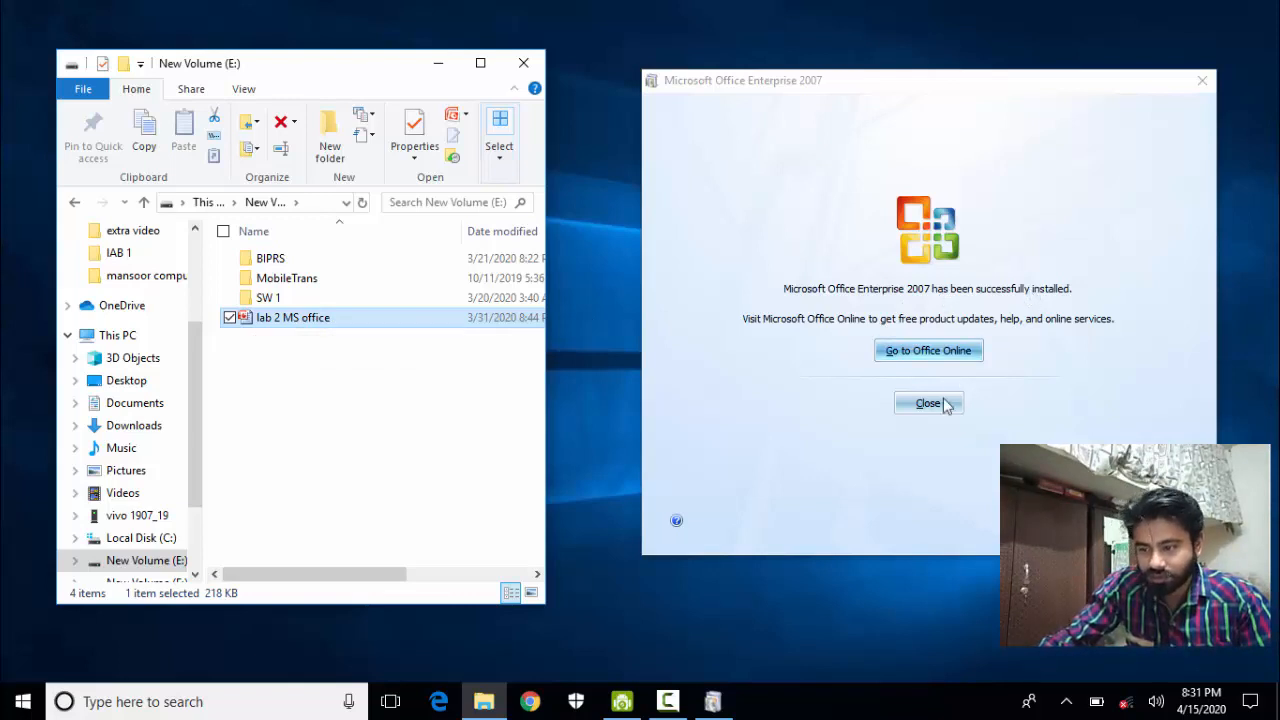
Step: Close the finished Office installer, search for winword and launch Microsoft Office Word 2007
{"action": "left_click", "coordinate": [928, 403]}
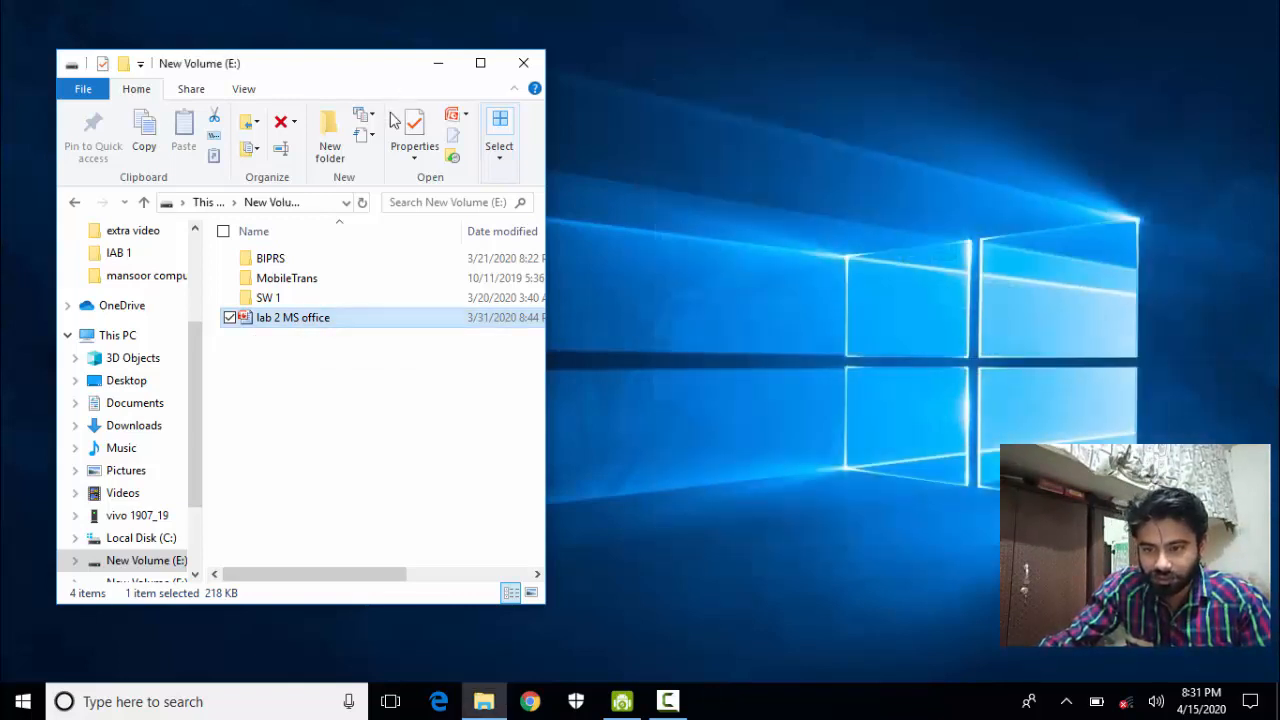
{"action": "left_click", "coordinate": [24, 702]}
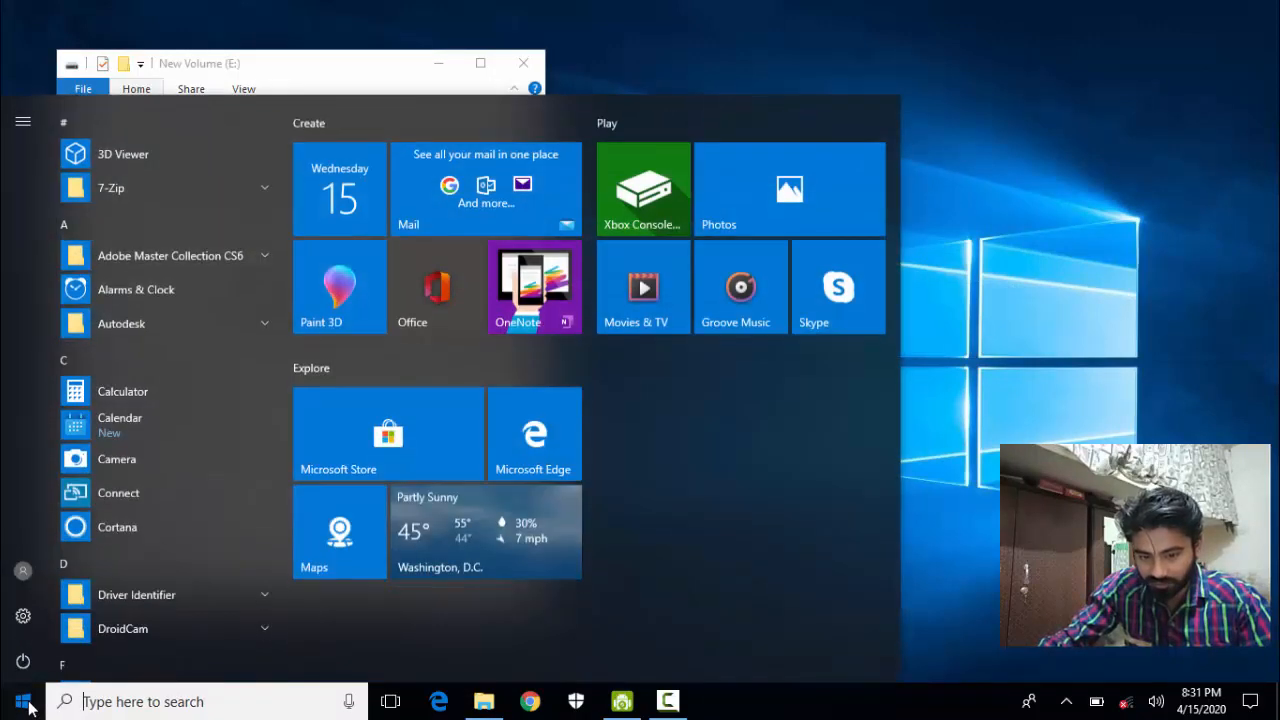
{"action": "type", "text": "wi"}
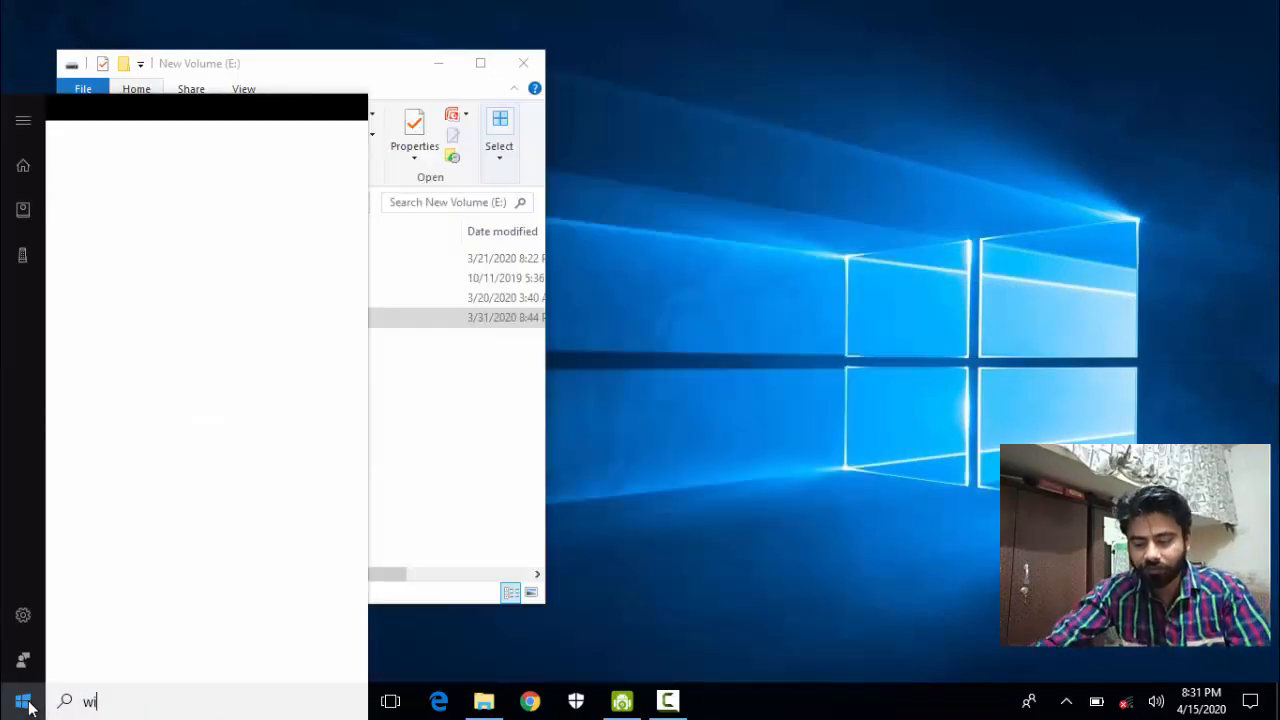
{"action": "type", "text": "nword"}
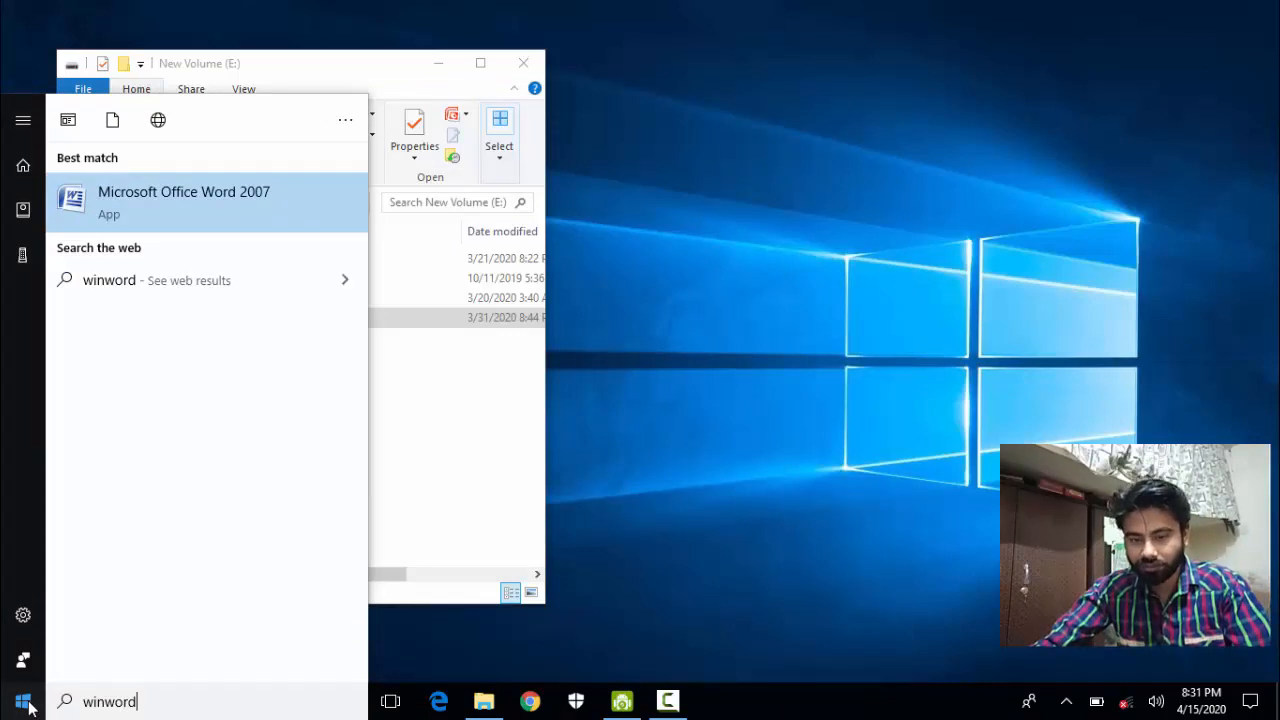
{"action": "left_click", "coordinate": [184, 202]}
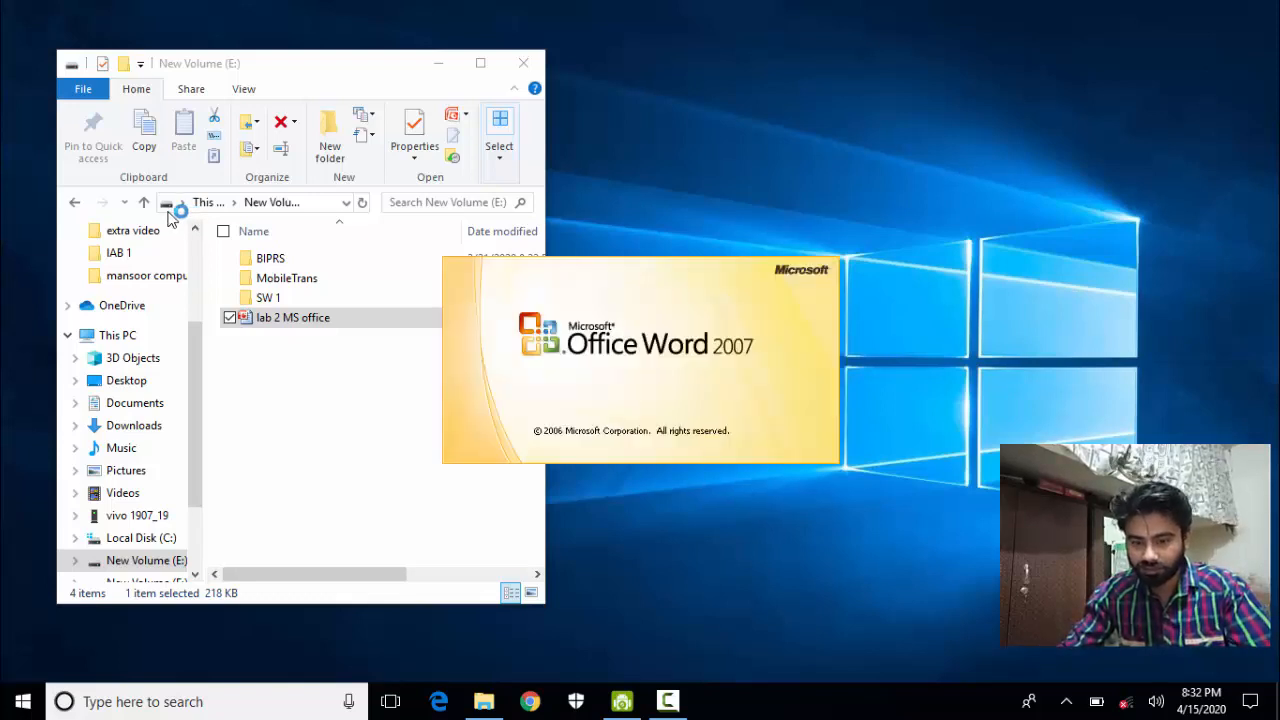
Step: Open the installed programs list in Control Panel, select Microsoft Office Enterprise 2007 to check its entry, and close the window
{"action": "key", "text": "super"}
{"action": "type", "text": "contr"}
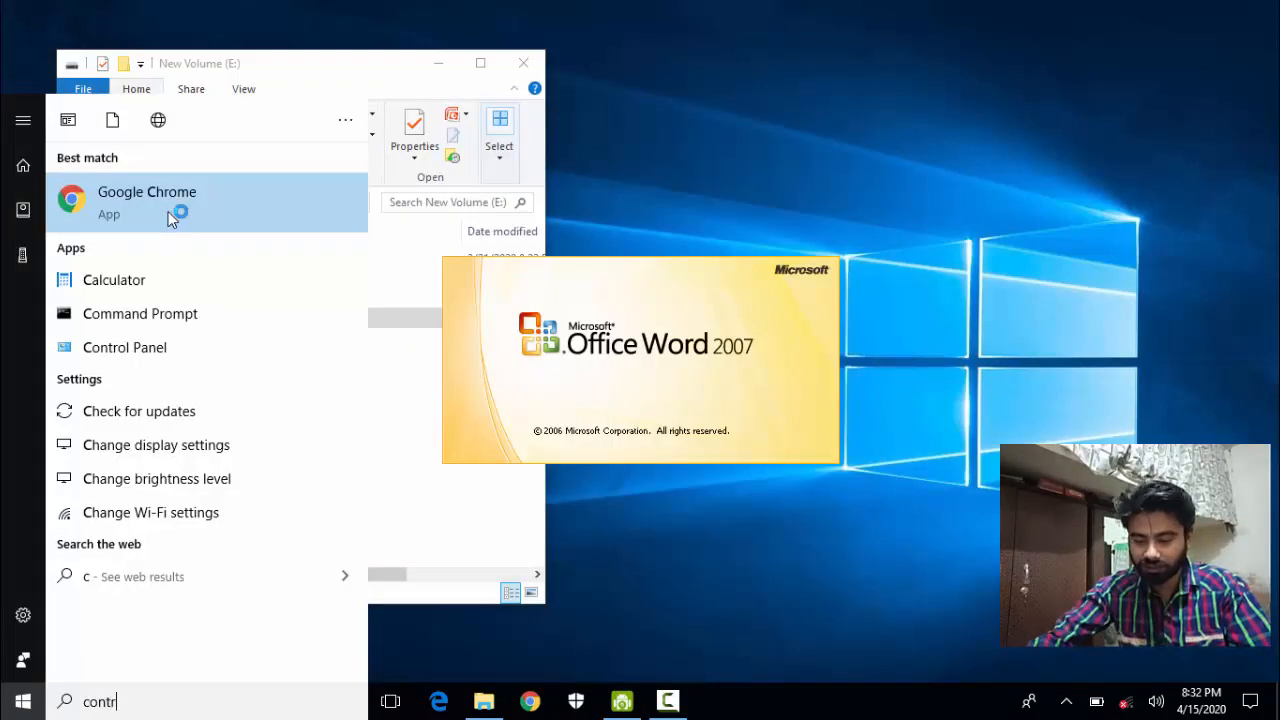
{"action": "type", "text": "ol"}
{"action": "left_click", "coordinate": [148, 199]}
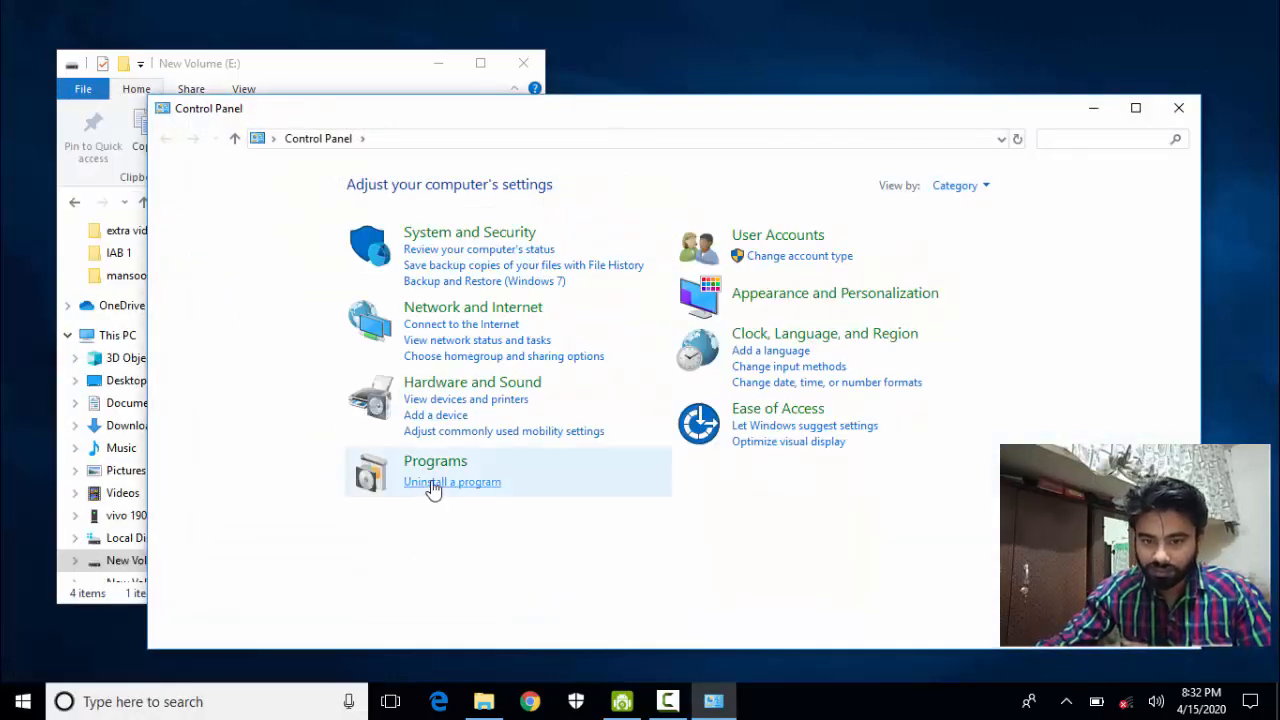
{"action": "left_click", "coordinate": [433, 484]}
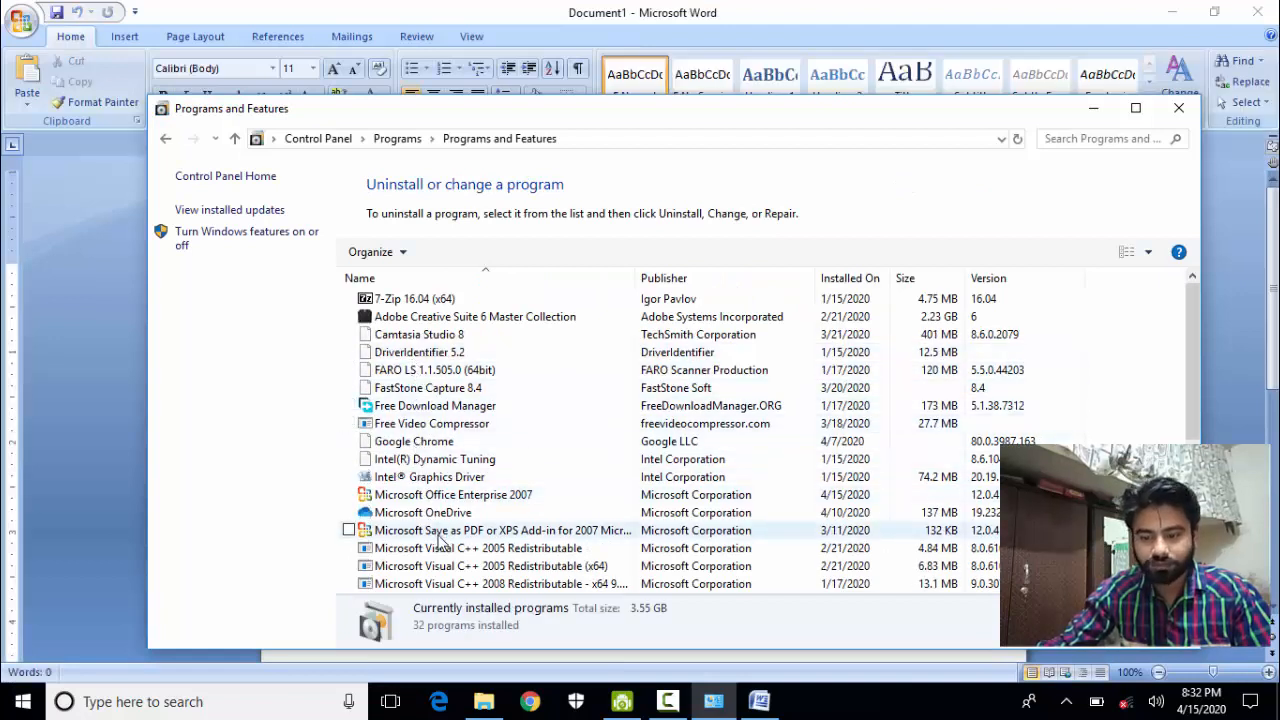
{"action": "left_click", "coordinate": [458, 495]}
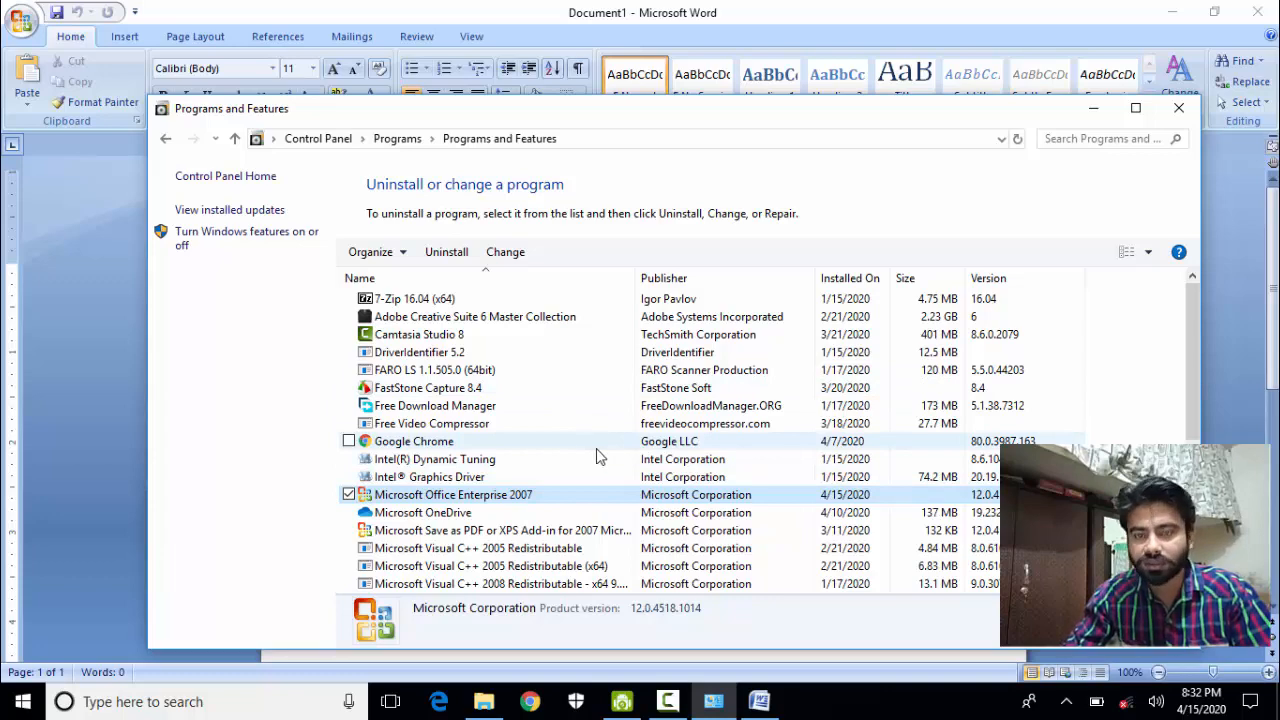
{"action": "left_click", "coordinate": [1194, 118]}
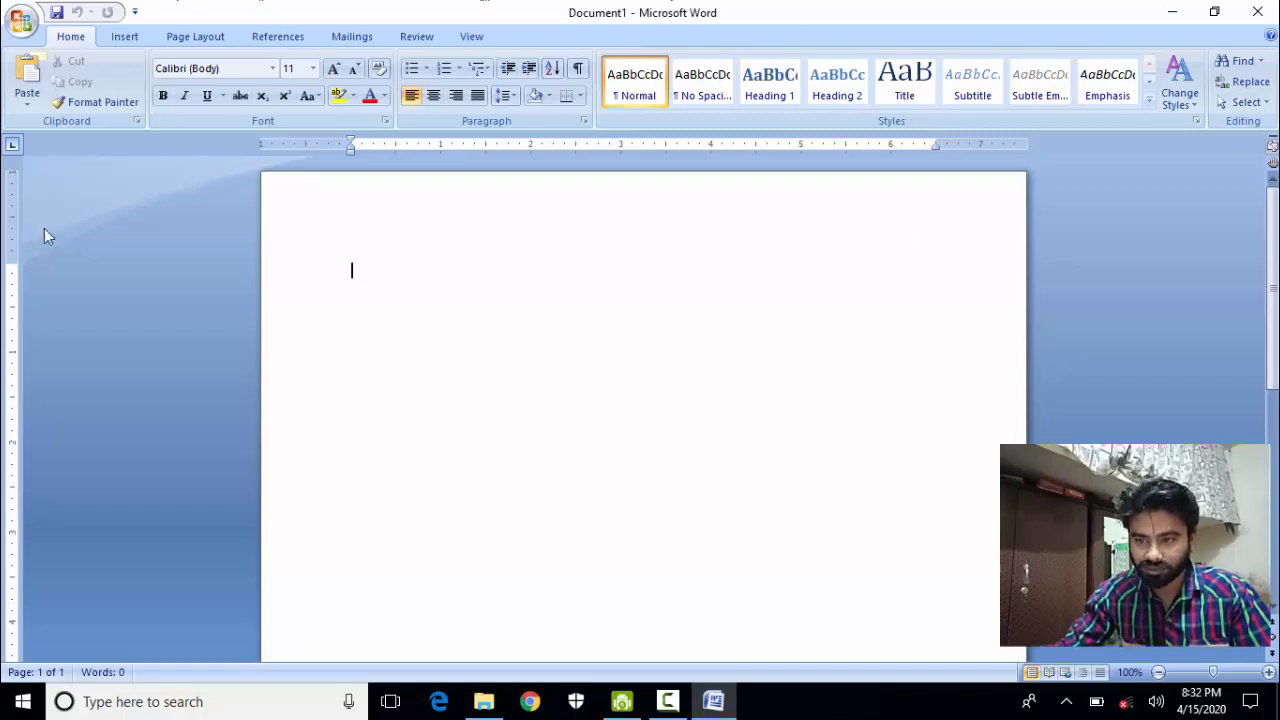
Step: Open the lab 2 MS office presentation from New Volume (E:), view its learning goals slide, and return to the title slide
{"action": "left_click", "coordinate": [483, 702]}
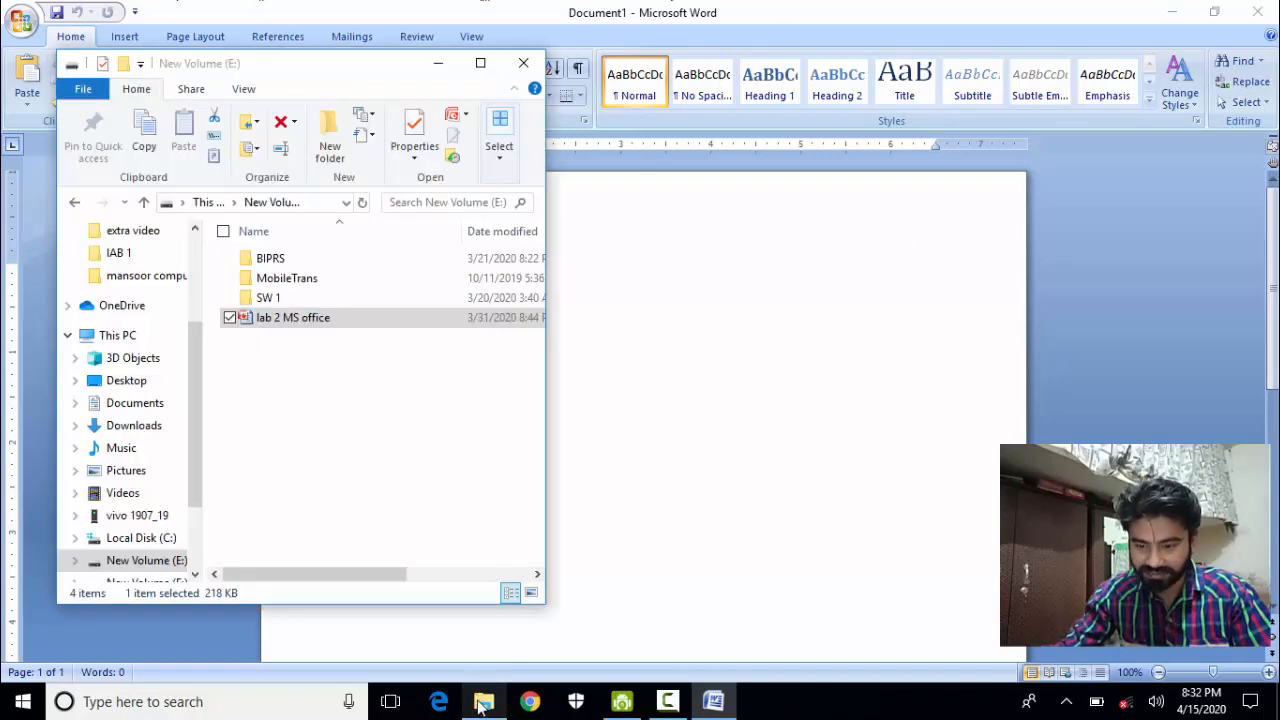
{"action": "double_click", "coordinate": [285, 325]}
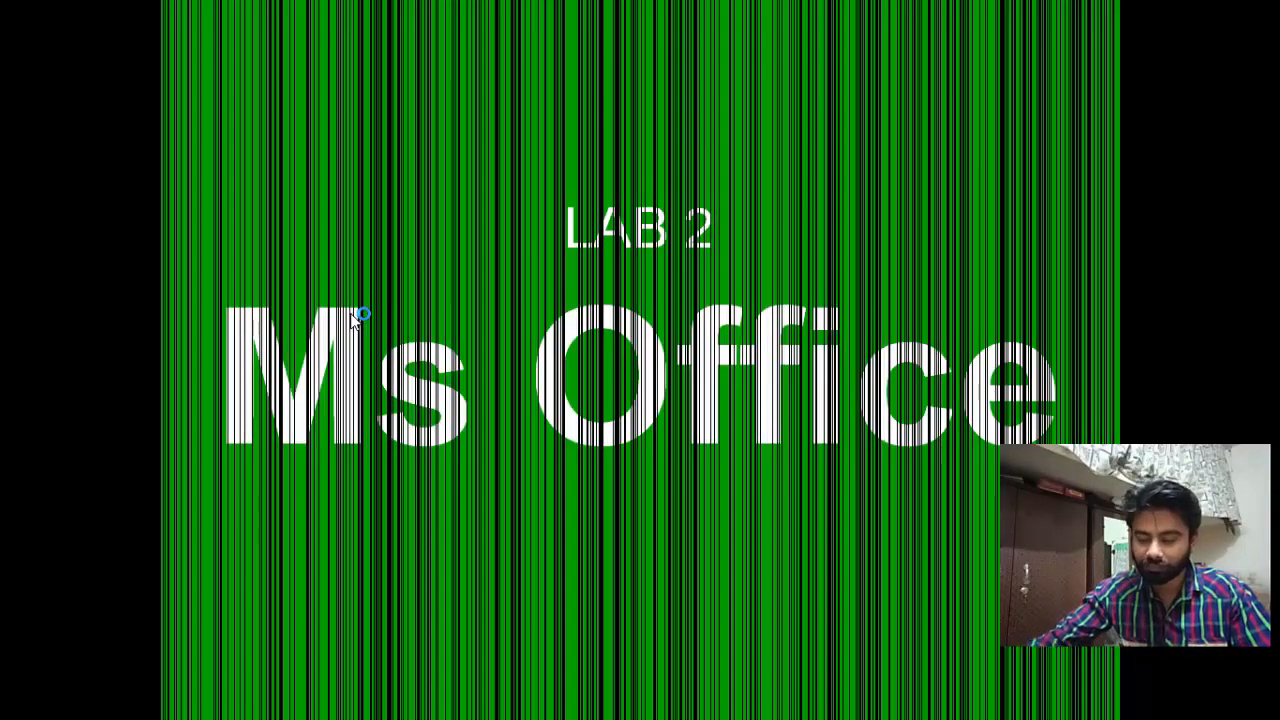
{"action": "key", "text": "Right"}
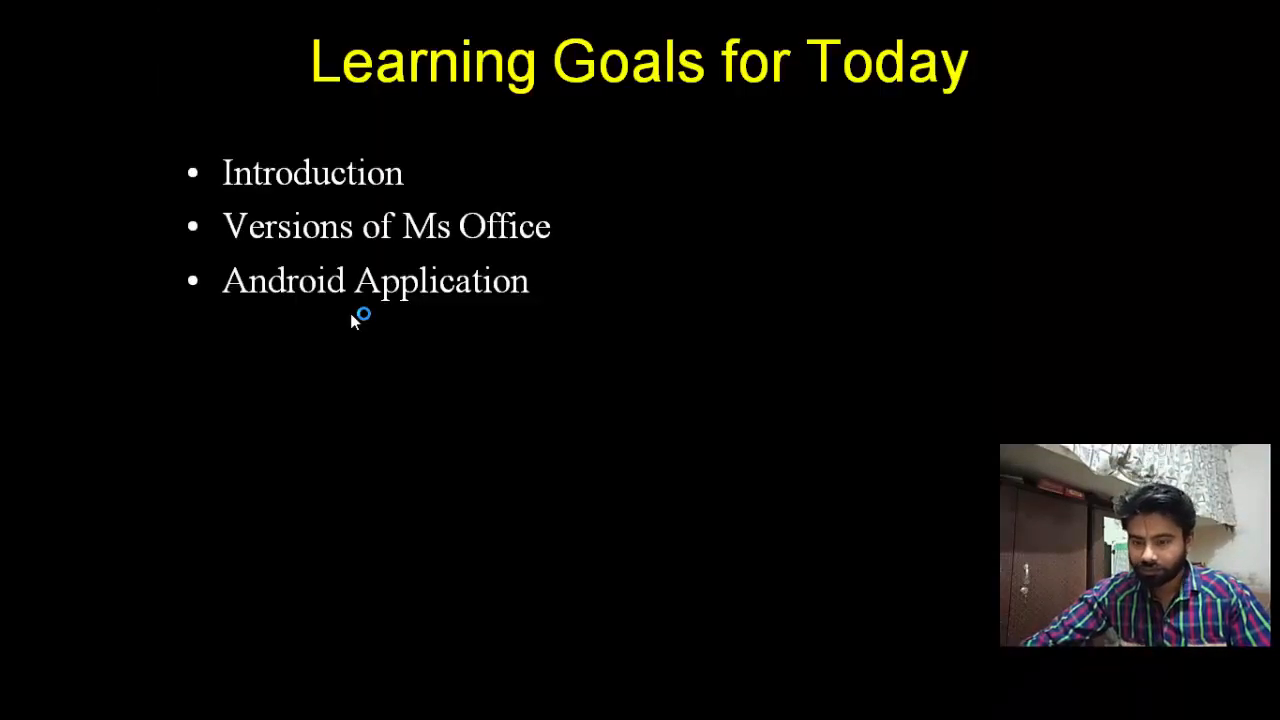
{"action": "key", "text": "Left"}
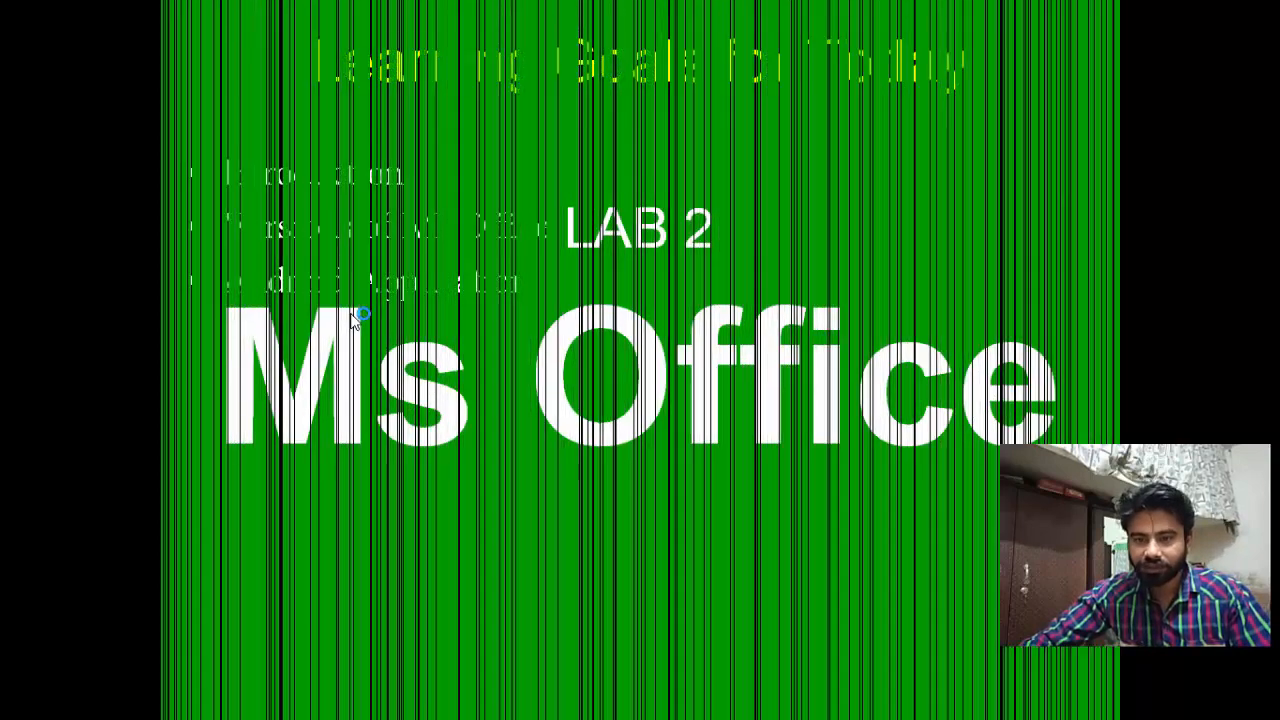
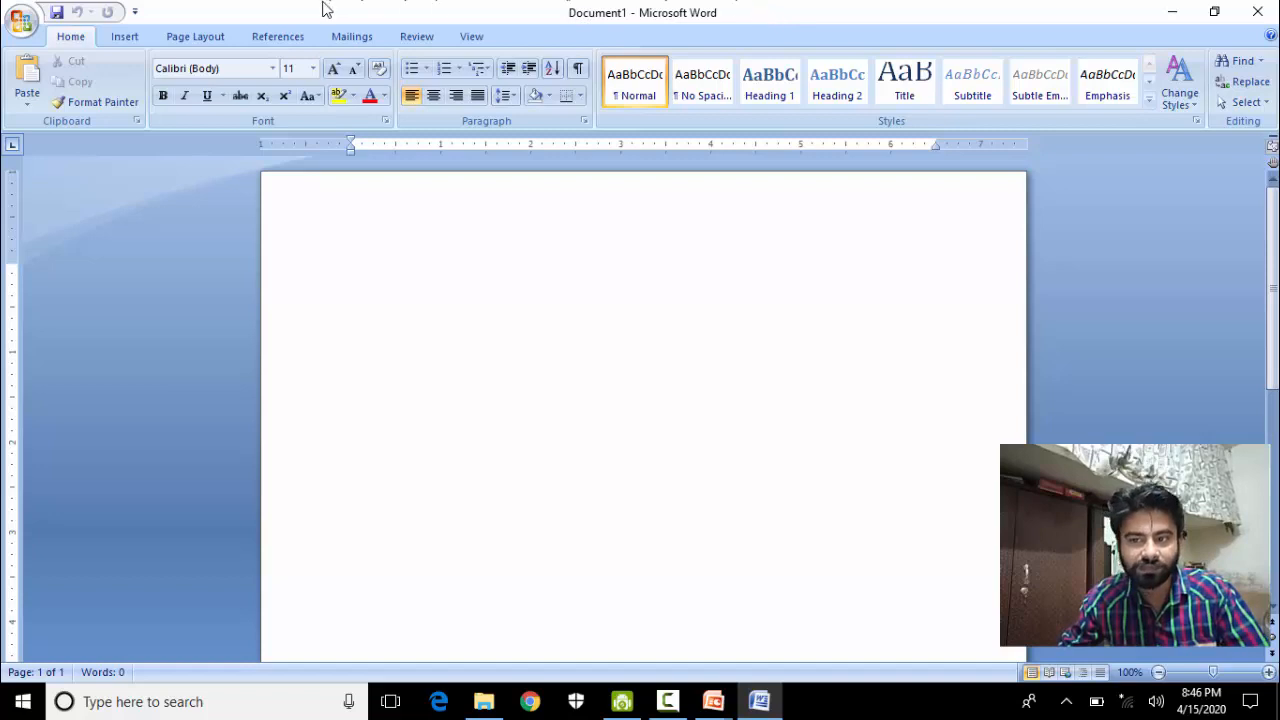
Step: Add Print Preview to the Quick Access Toolbar, use it to preview the blank document, and close the preview
{"action": "left_click", "coordinate": [134, 12]}
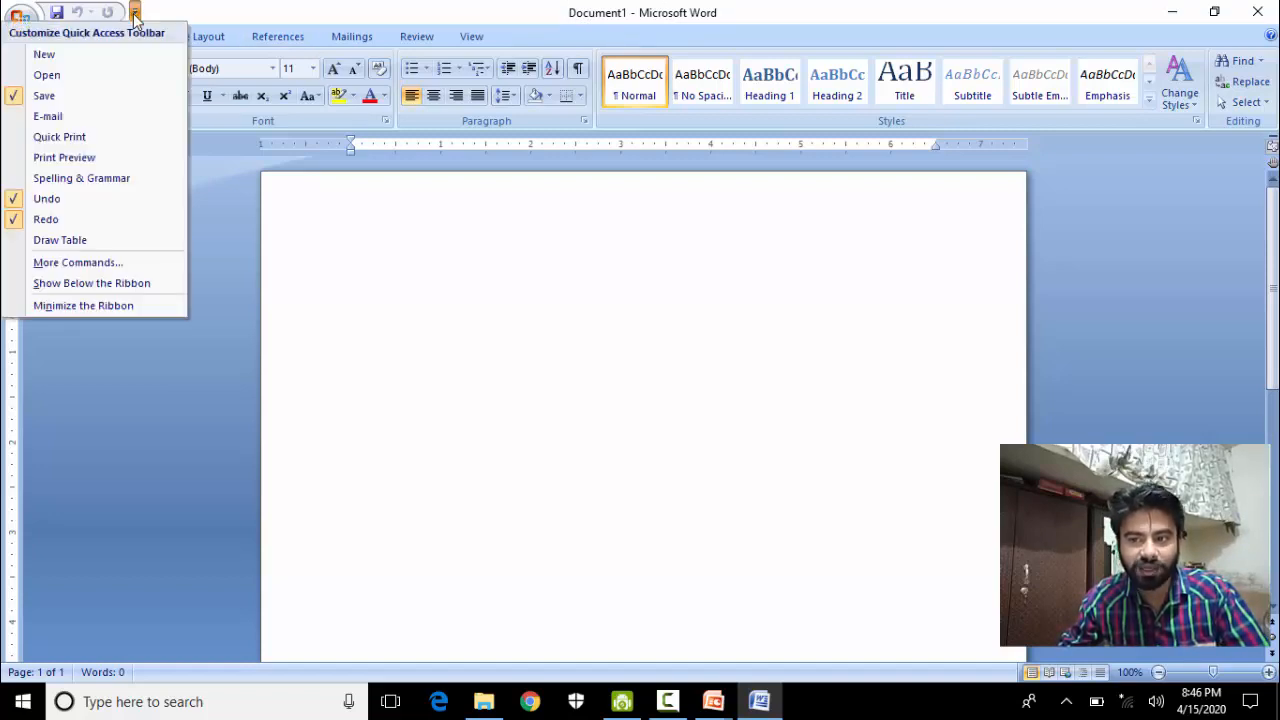
{"action": "left_click", "coordinate": [134, 12]}
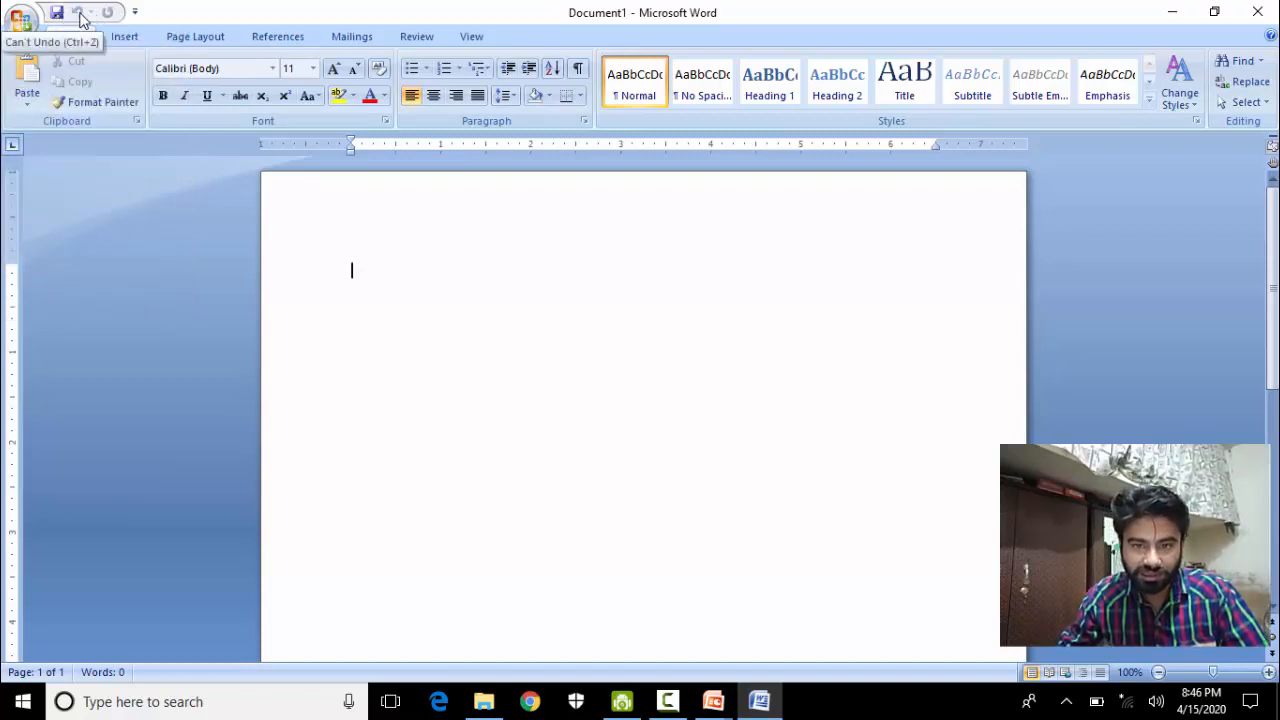
{"action": "left_click", "coordinate": [134, 13]}
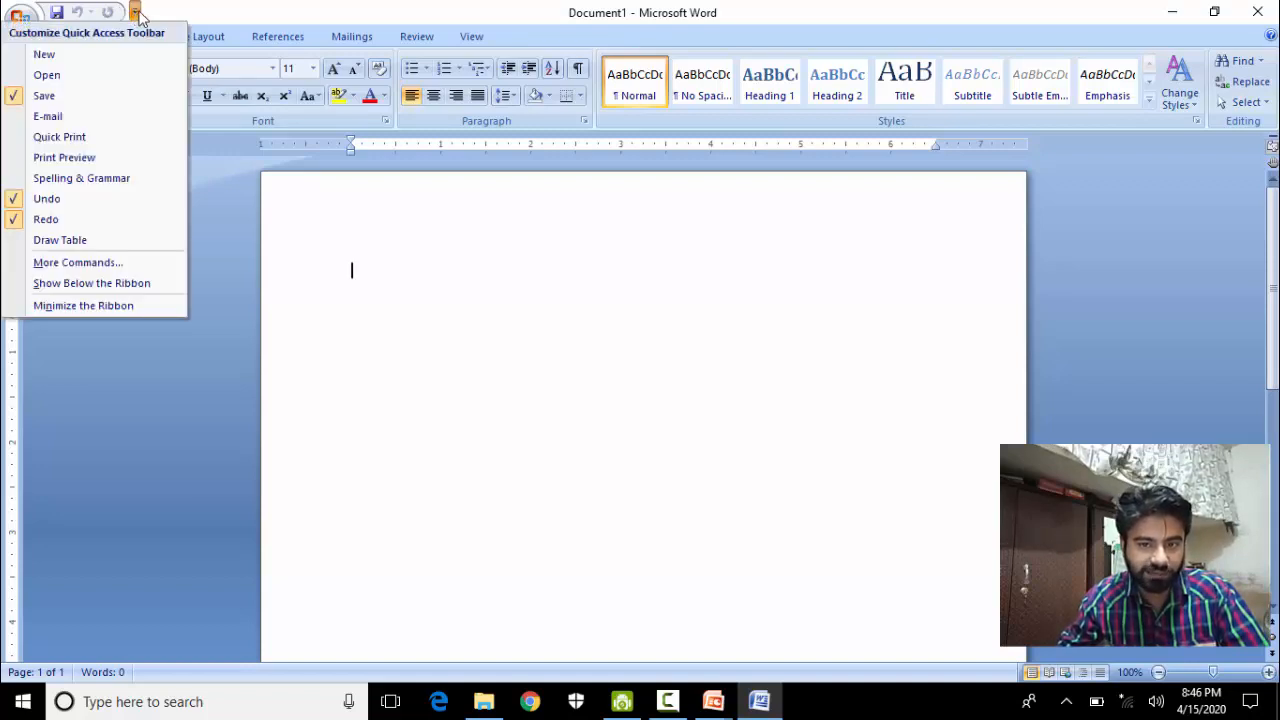
{"action": "left_click", "coordinate": [107, 158]}
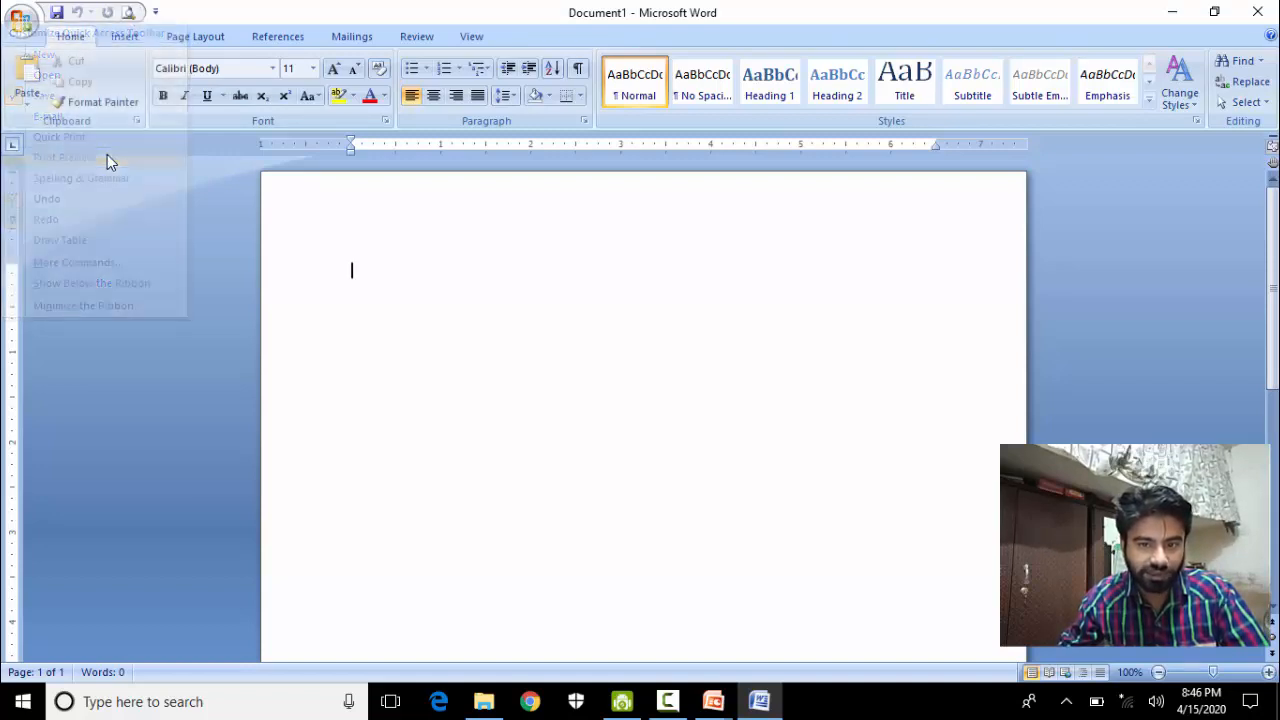
{"action": "left_click", "coordinate": [127, 20]}
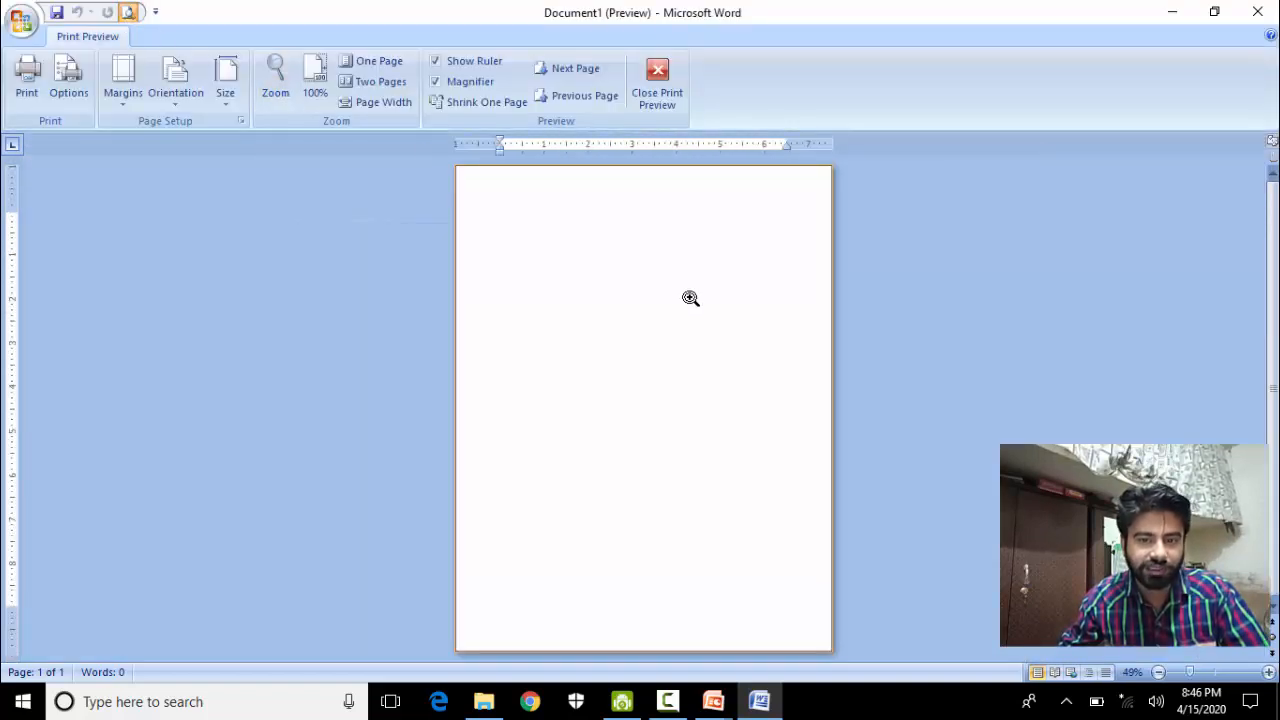
{"action": "left_click", "coordinate": [654, 107]}
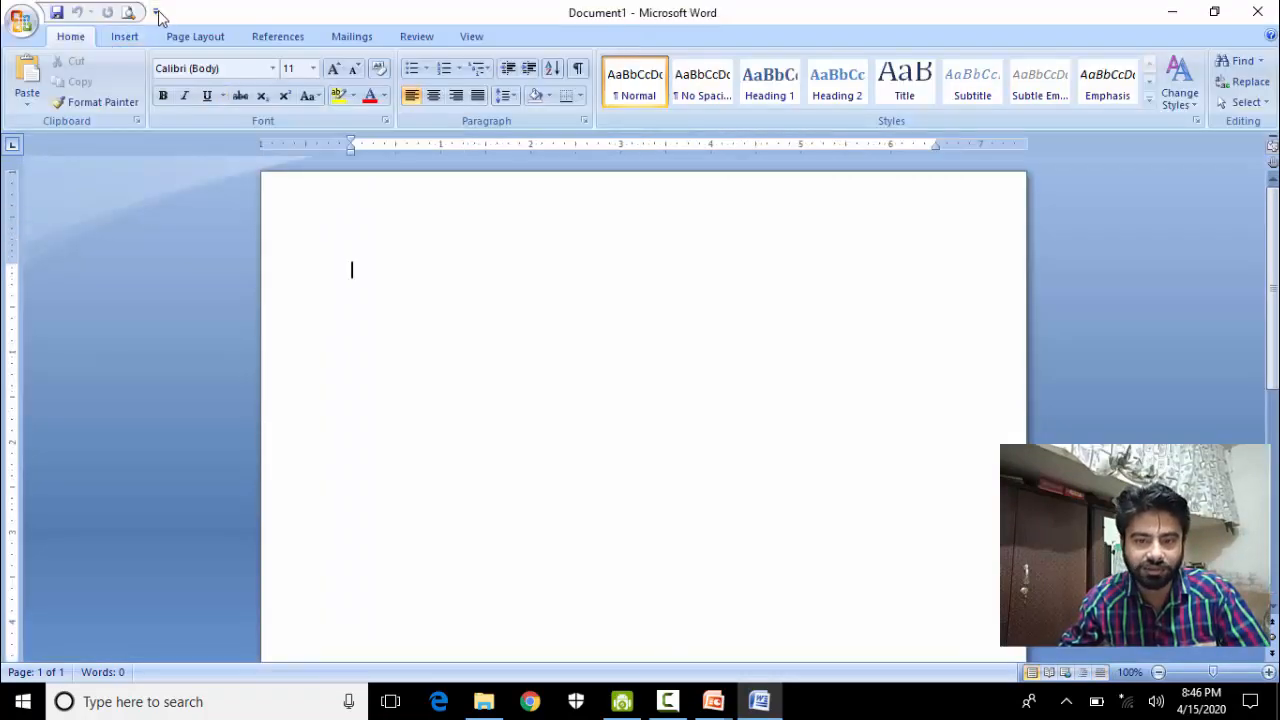
Step: Remove Print Preview from the Quick Access Toolbar and review the remaining toolbar customization choices without changing them
{"action": "left_click", "coordinate": [156, 13]}
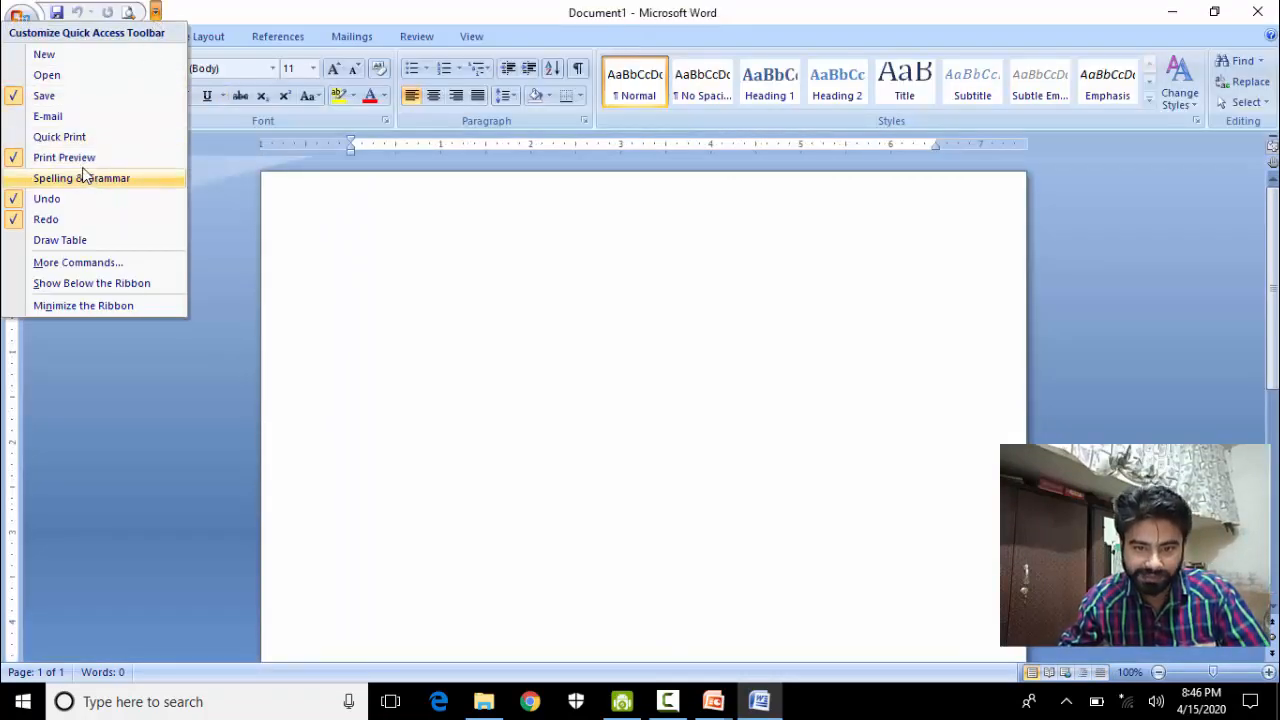
{"action": "left_click", "coordinate": [83, 162]}
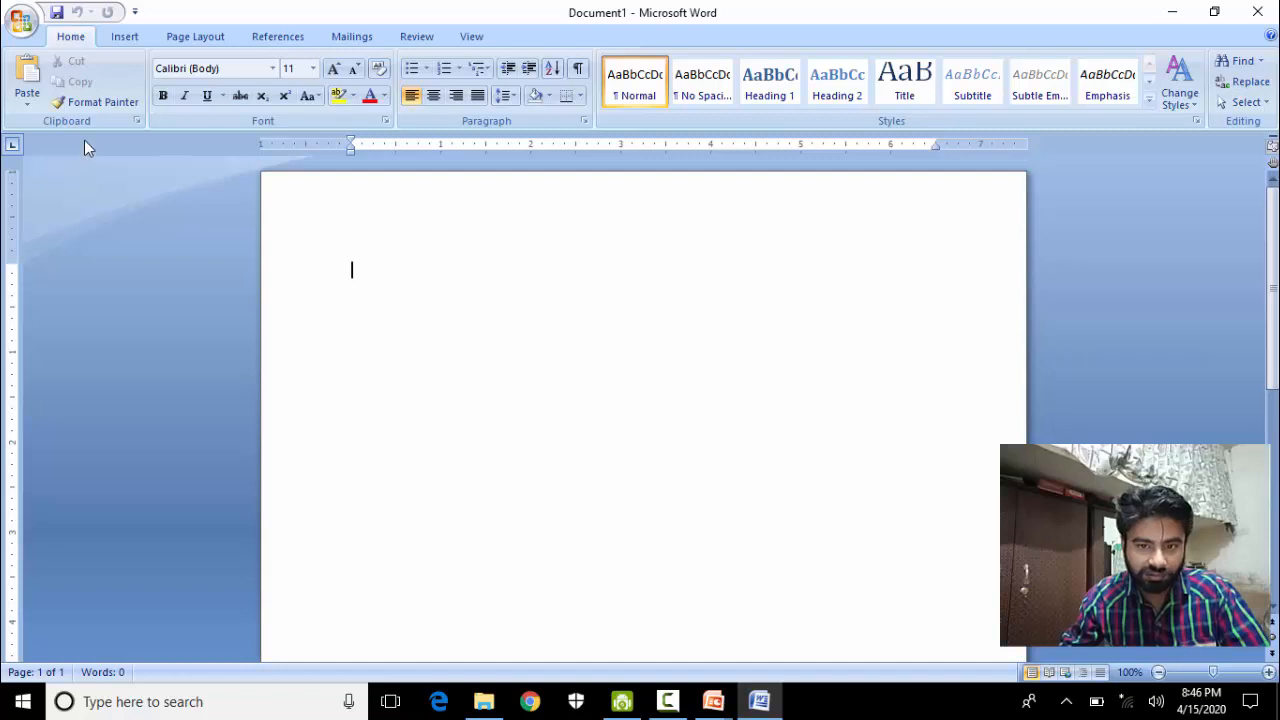
{"action": "left_click", "coordinate": [133, 11]}
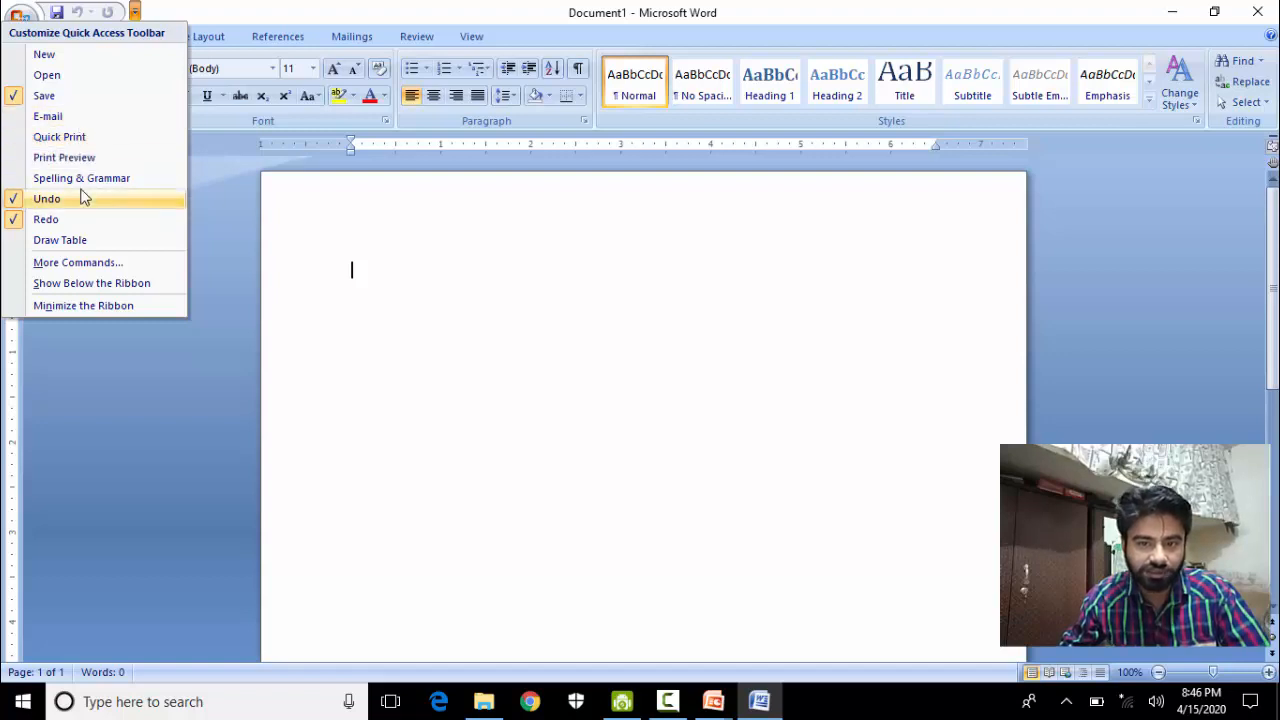
{"action": "left_click", "coordinate": [213, 7]}
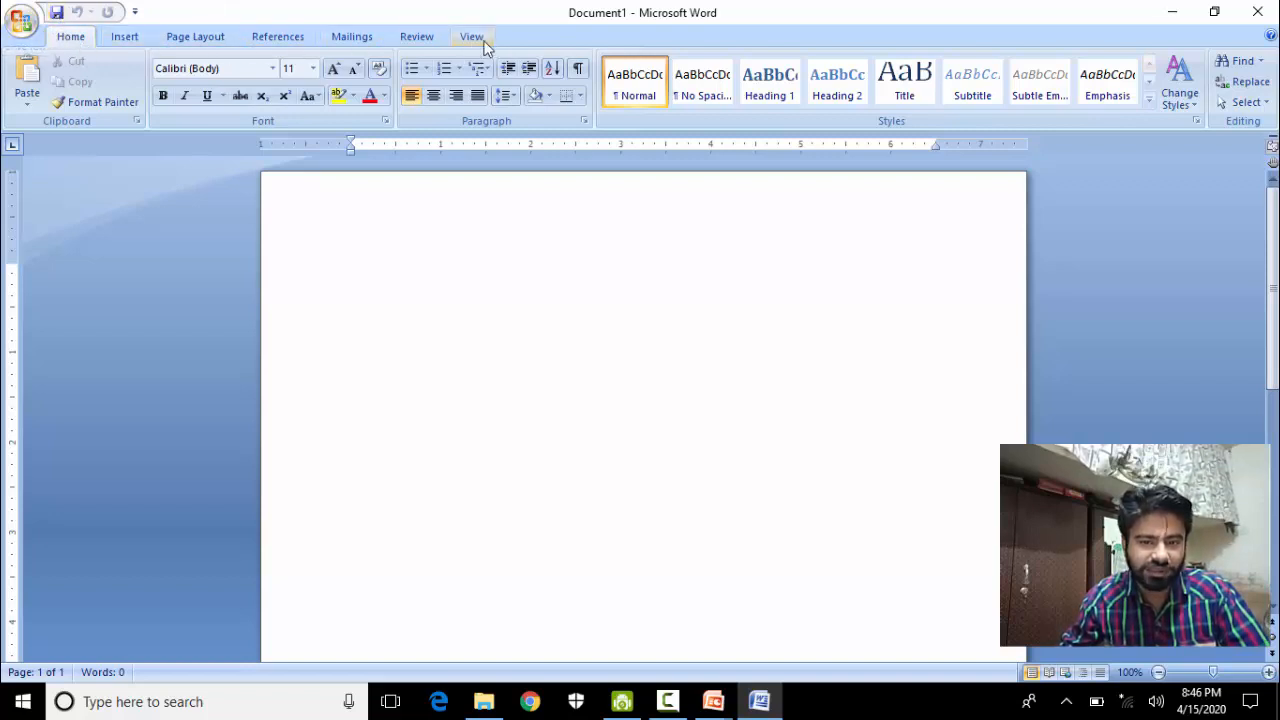
Step: Look at the Insert commands, minimize the ribbon, show the Home commands temporarily, and restore the full ribbon
{"action": "left_click", "coordinate": [141, 40]}
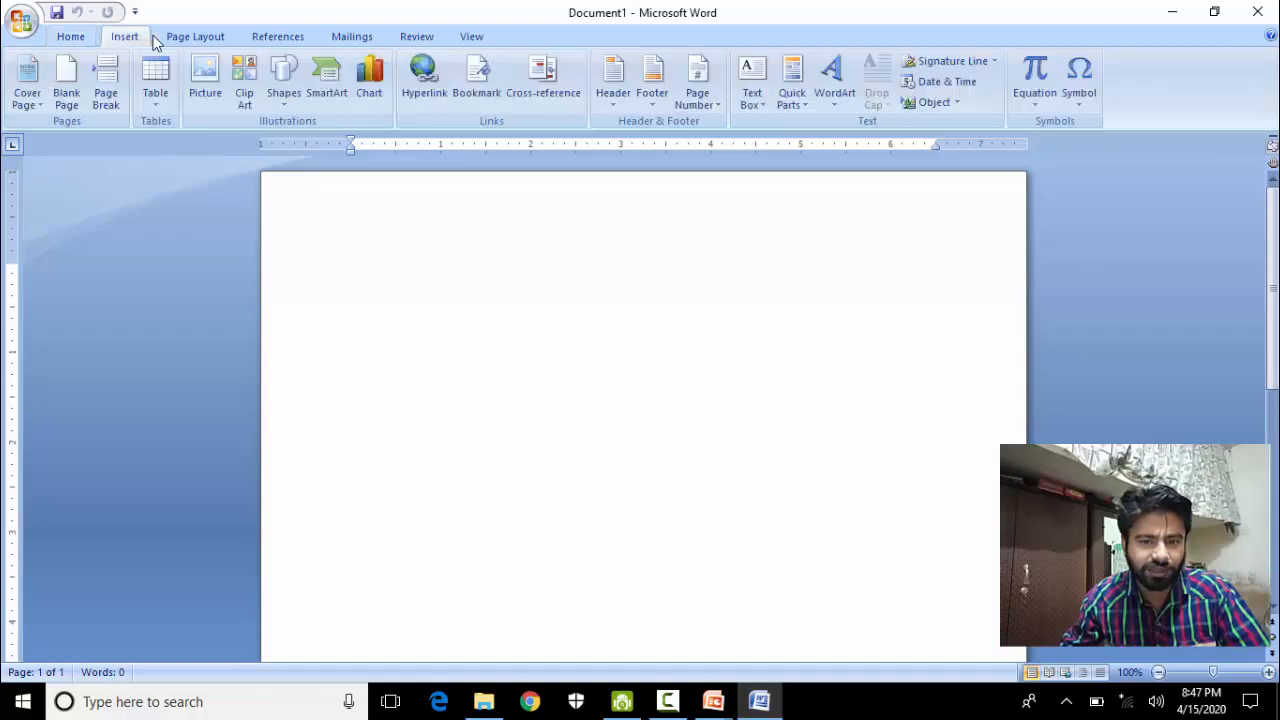
{"action": "left_click", "coordinate": [61, 42]}
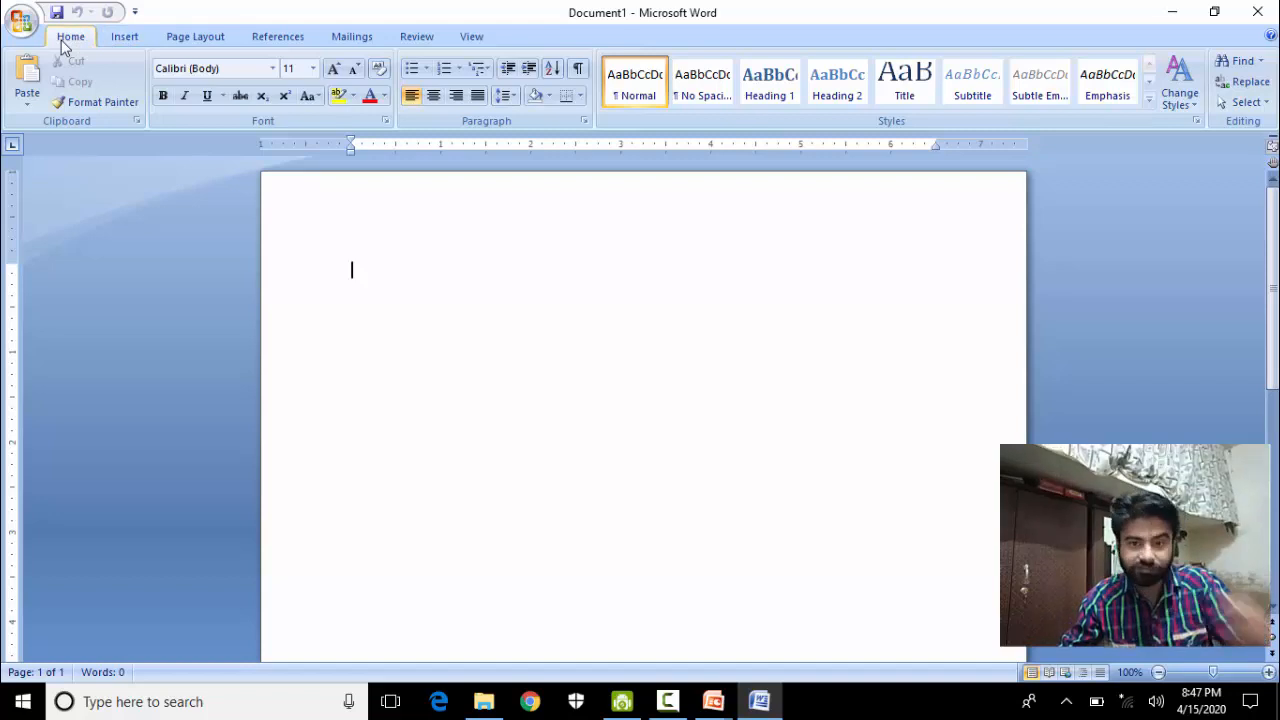
{"action": "double_click", "coordinate": [65, 46]}
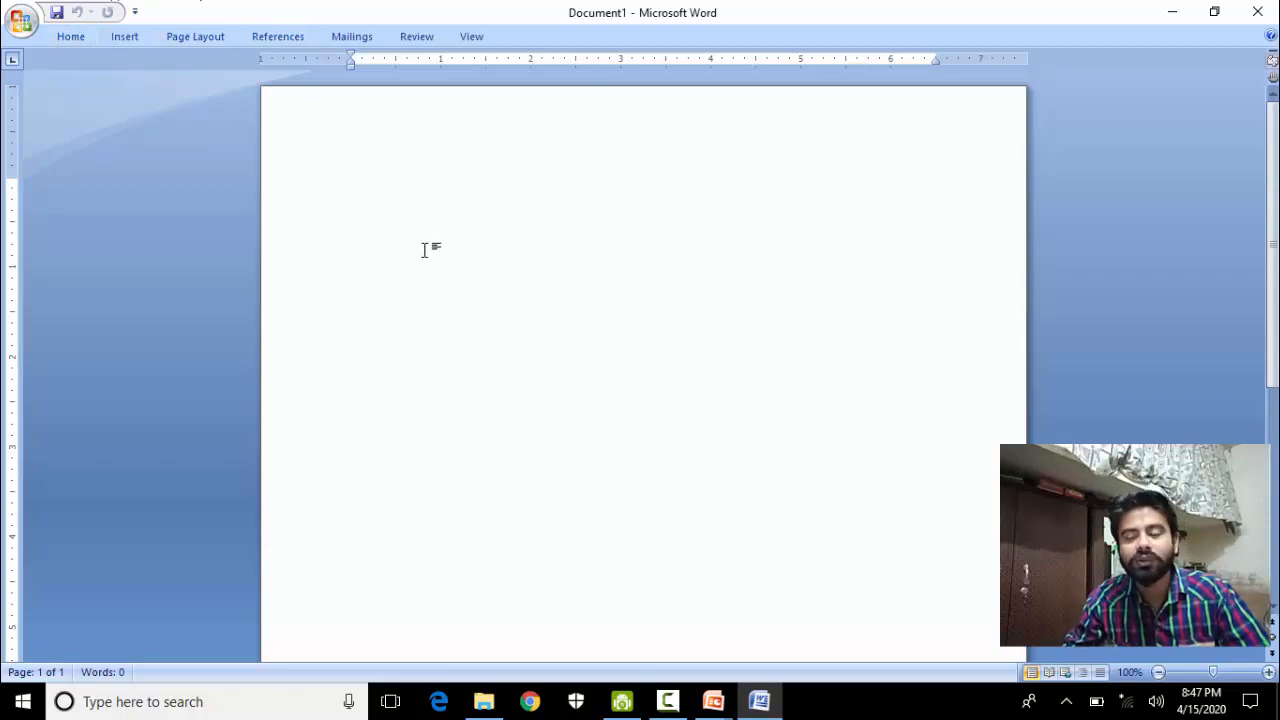
{"action": "left_click", "coordinate": [75, 42]}
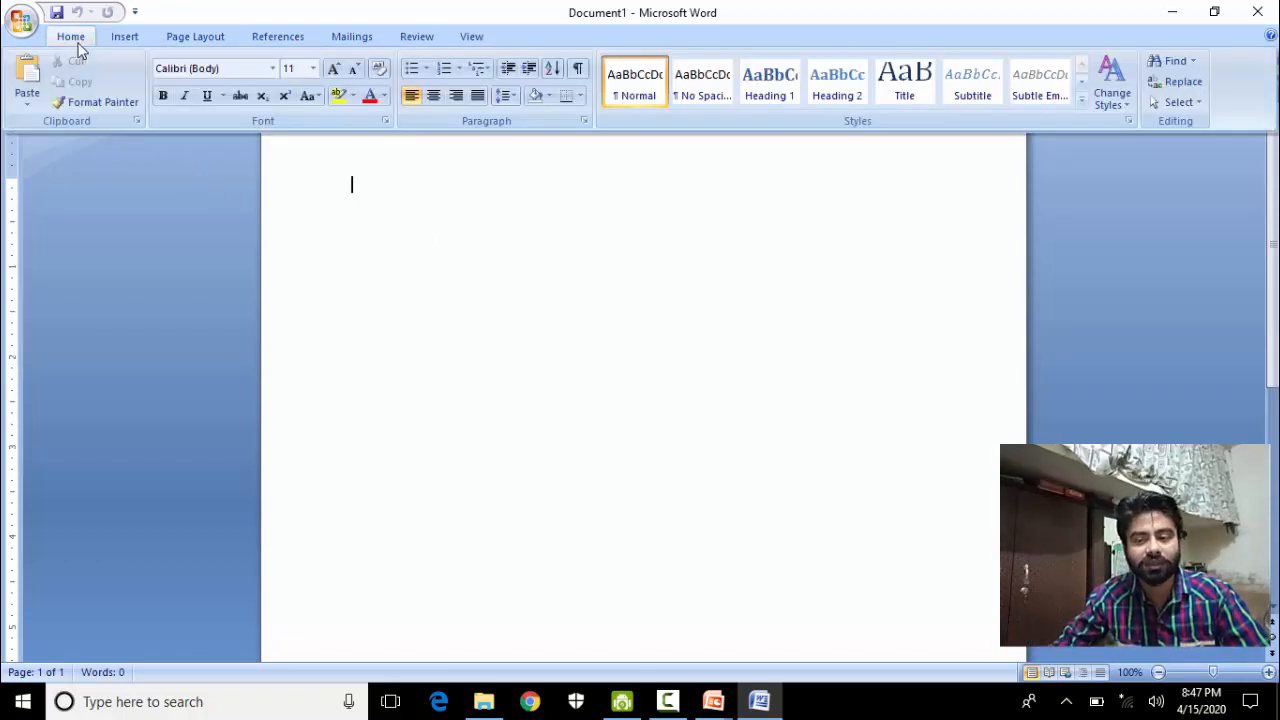
{"action": "left_click", "coordinate": [509, 271]}
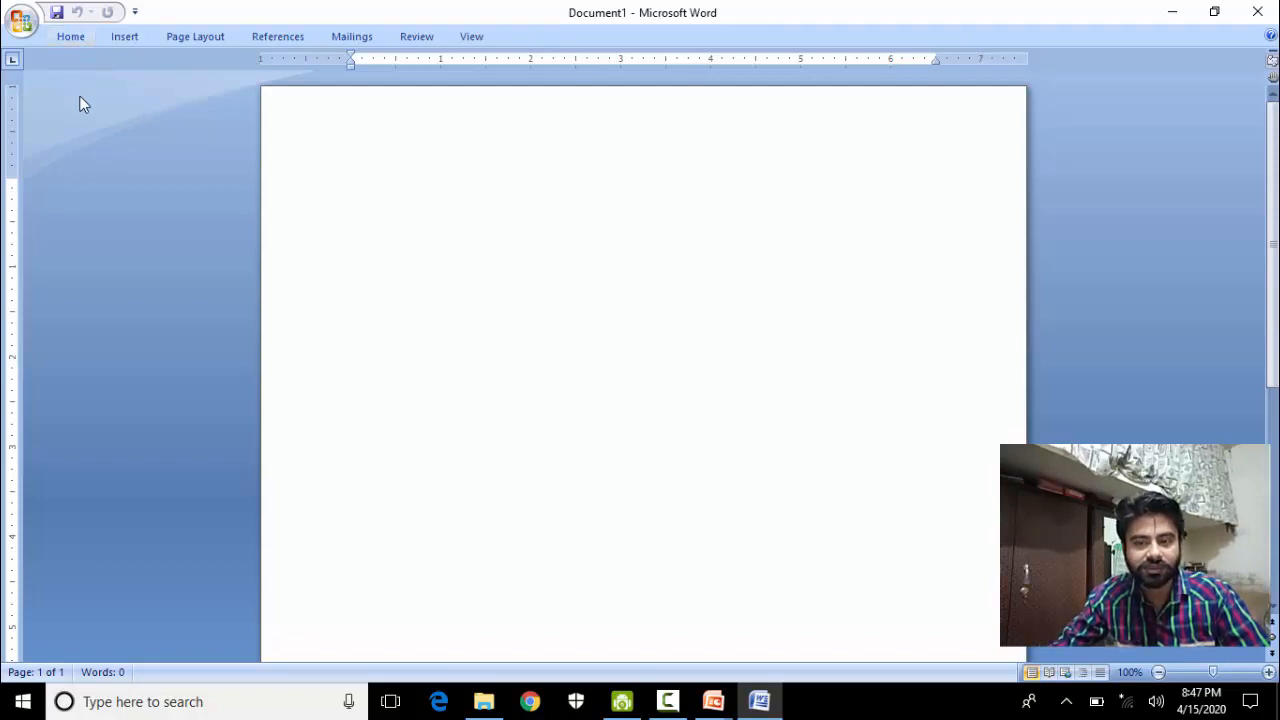
{"action": "double_click", "coordinate": [77, 43]}
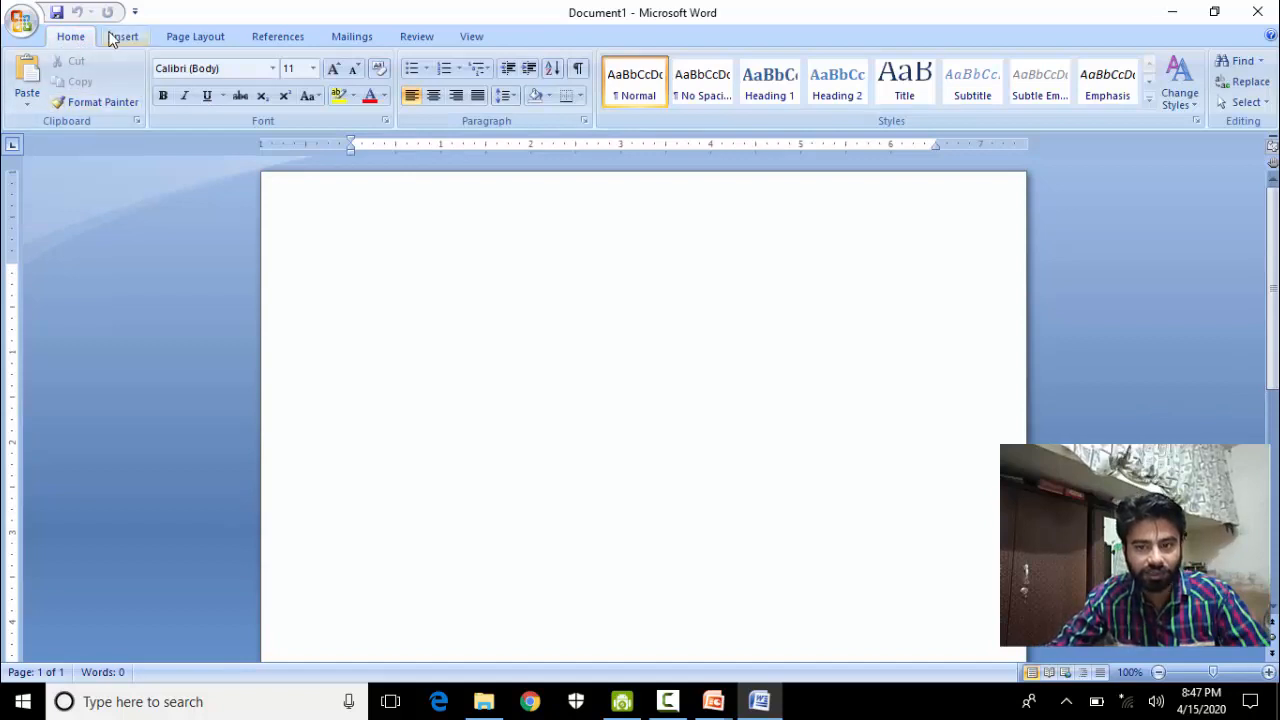
Step: Examine the Office Button commands and recent documents, and look through the Insert and Page Layout commands before returning to Home
{"action": "left_click", "coordinate": [22, 20]}
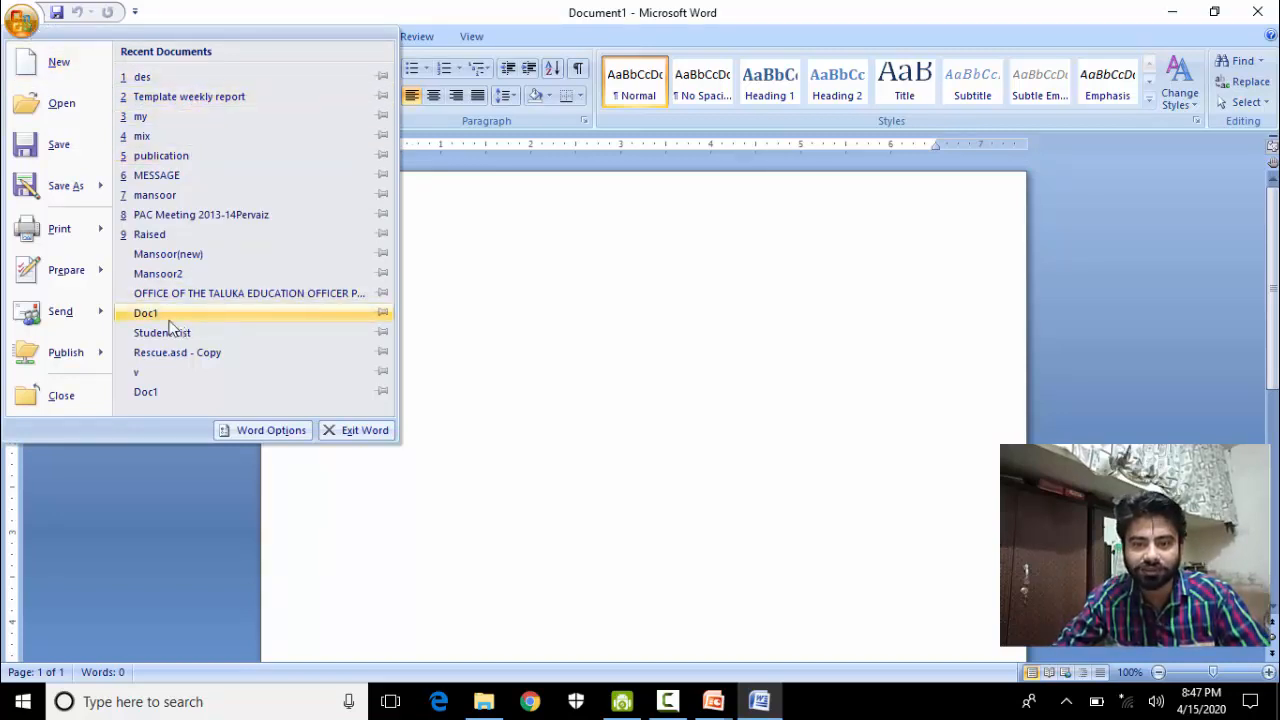
{"action": "left_click", "coordinate": [665, 335]}
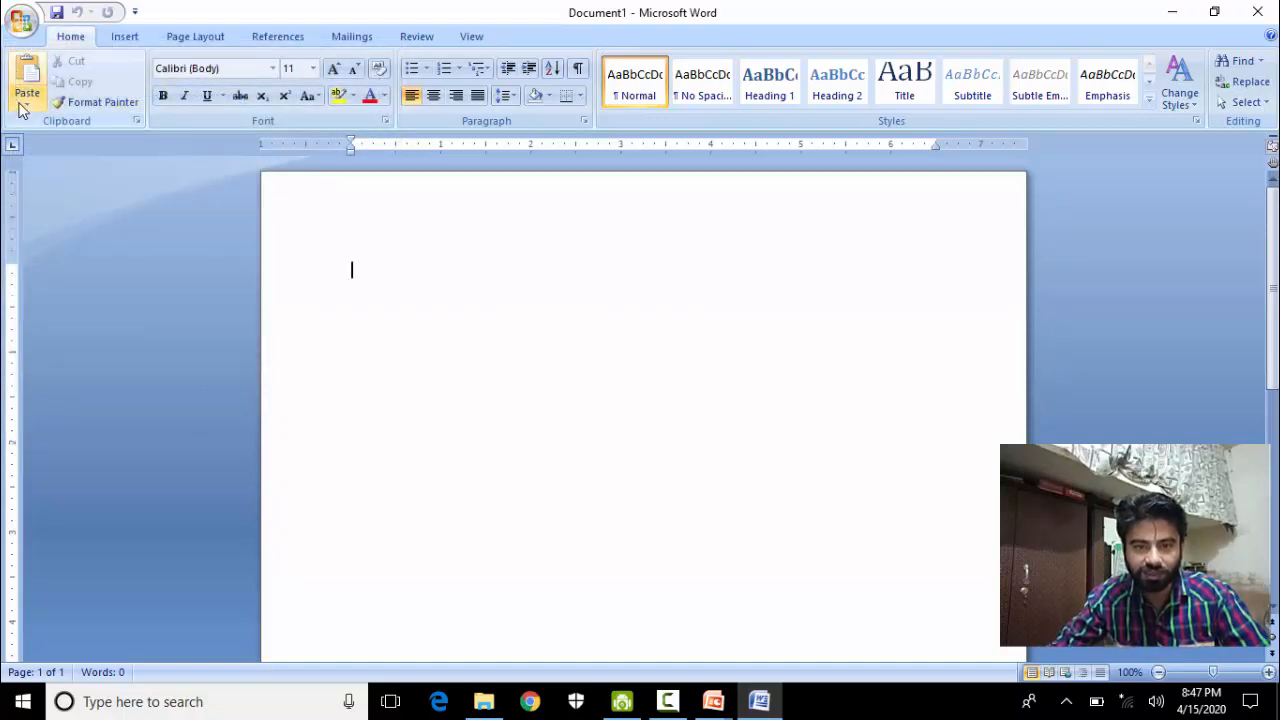
{"action": "left_click", "coordinate": [125, 36]}
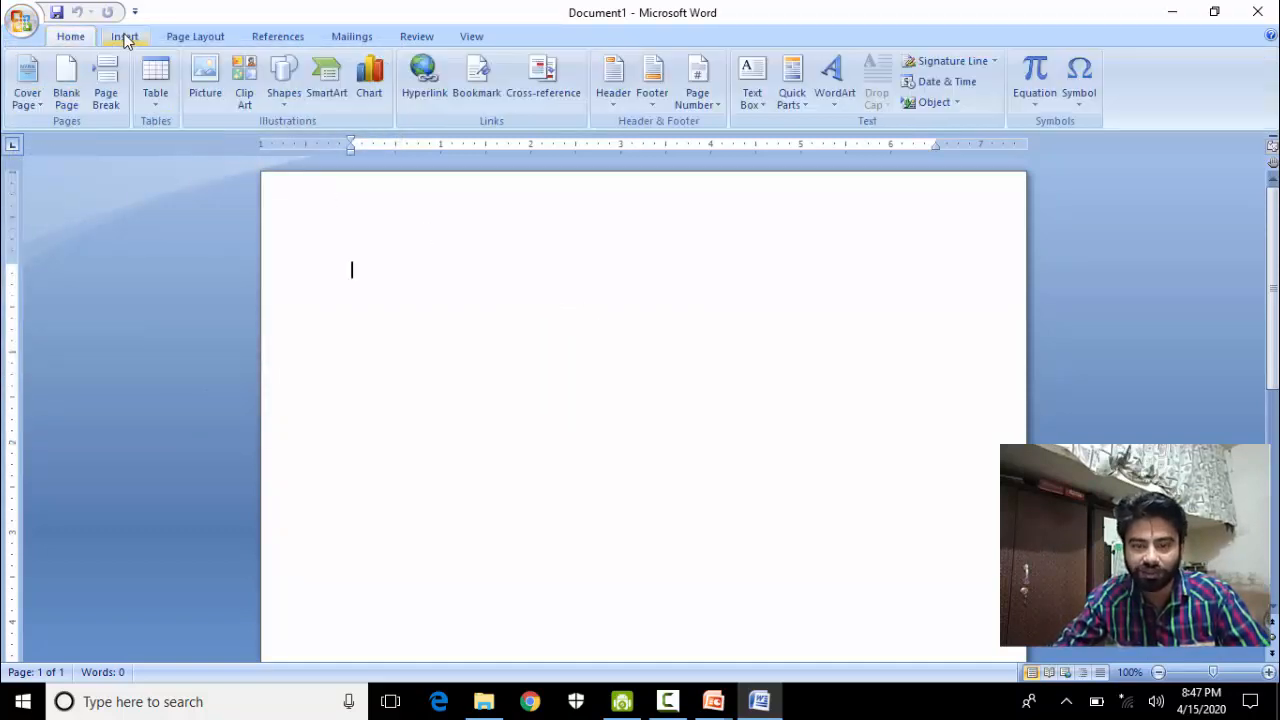
{"action": "left_click", "coordinate": [195, 36]}
{"action": "left_click", "coordinate": [70, 37]}
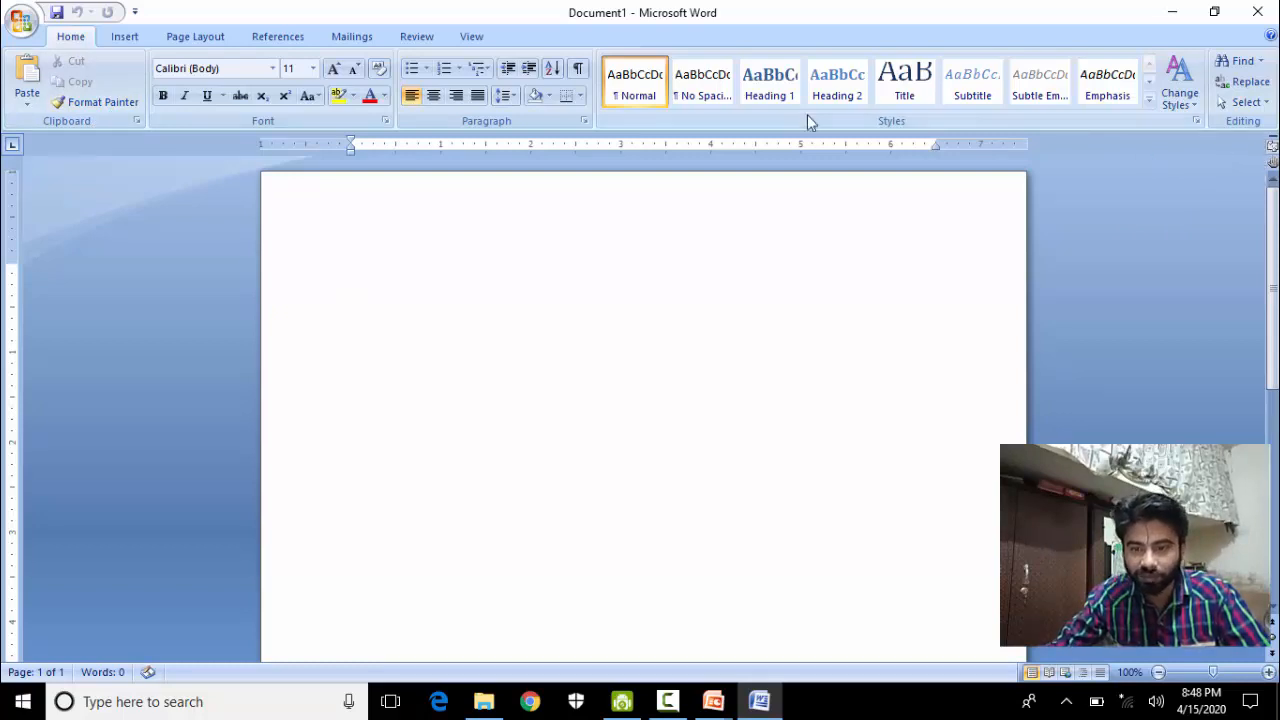
Step: Enter a first name on the blank page and move the left margin about 0.25 inch inward, and back outward about 0.3 inch
{"action": "left_click", "coordinate": [351, 141]}
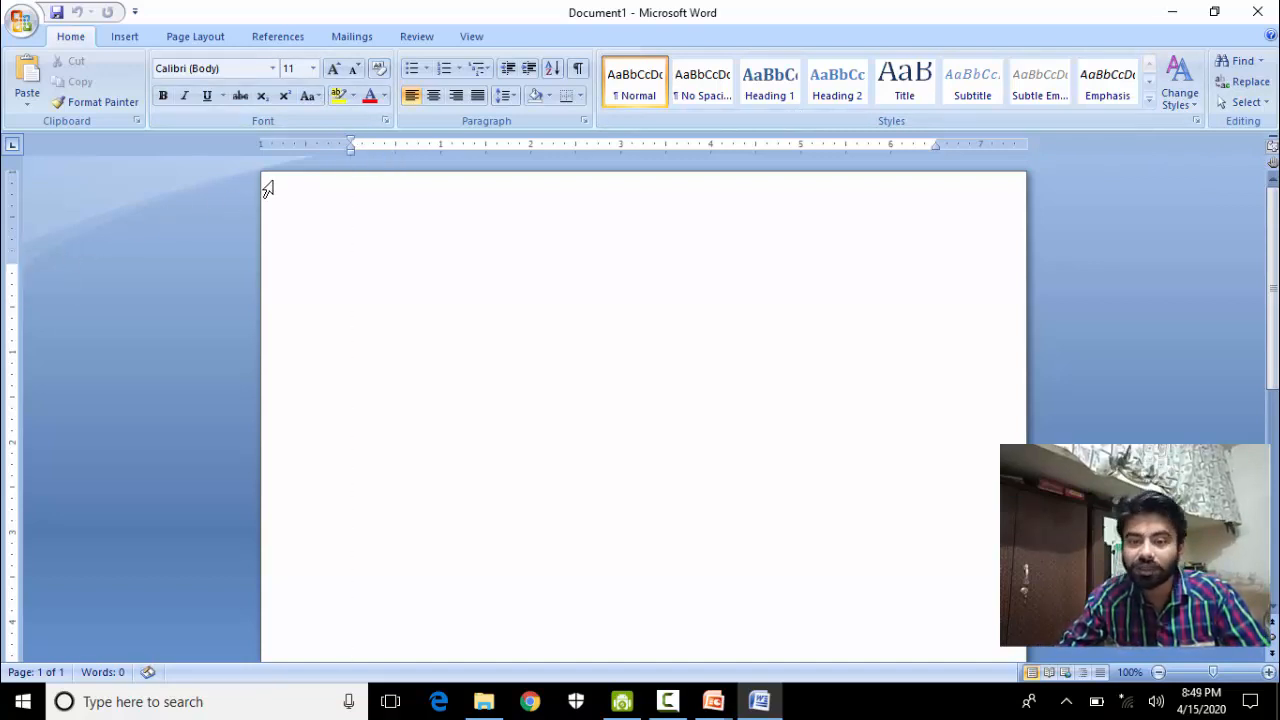
{"action": "type", "text": "mansoor"}
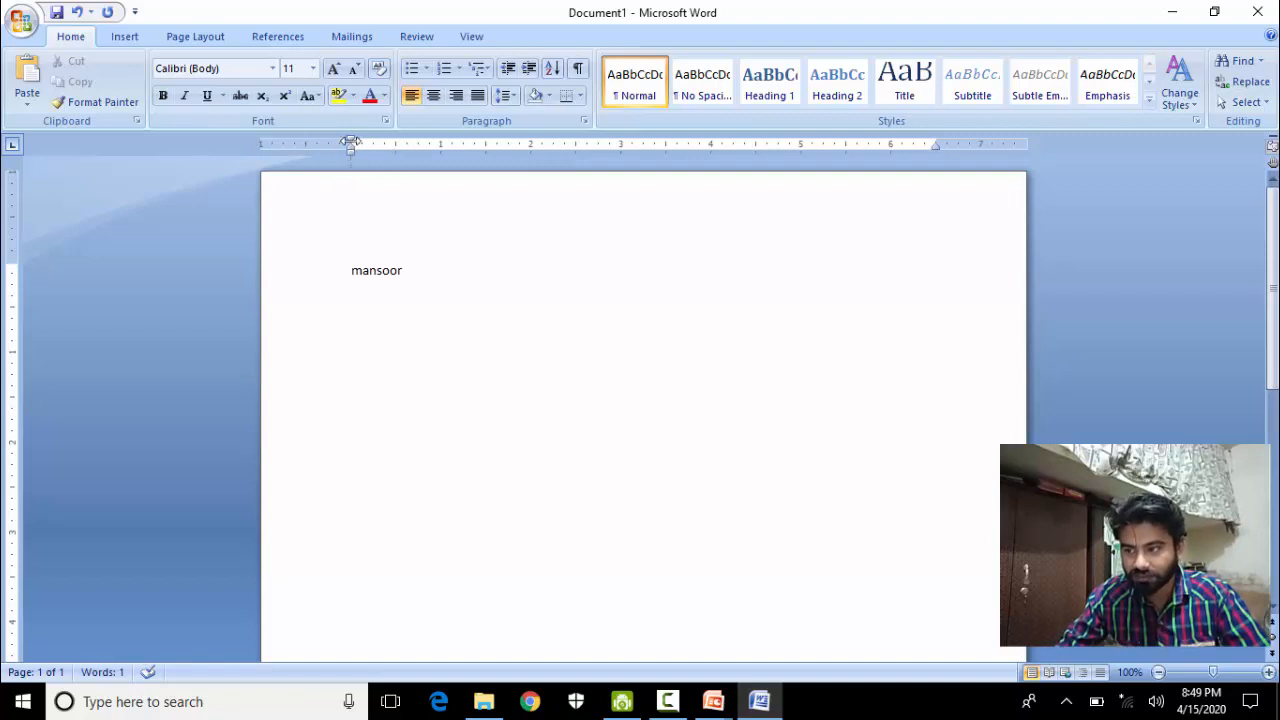
{"action": "mouse_move", "coordinate": [351, 142]}
{"action": "left_mouse_down"}
{"action": "mouse_move", "coordinate": [295, 146]}
{"action": "mouse_move", "coordinate": [372, 142]}
{"action": "left_mouse_up"}
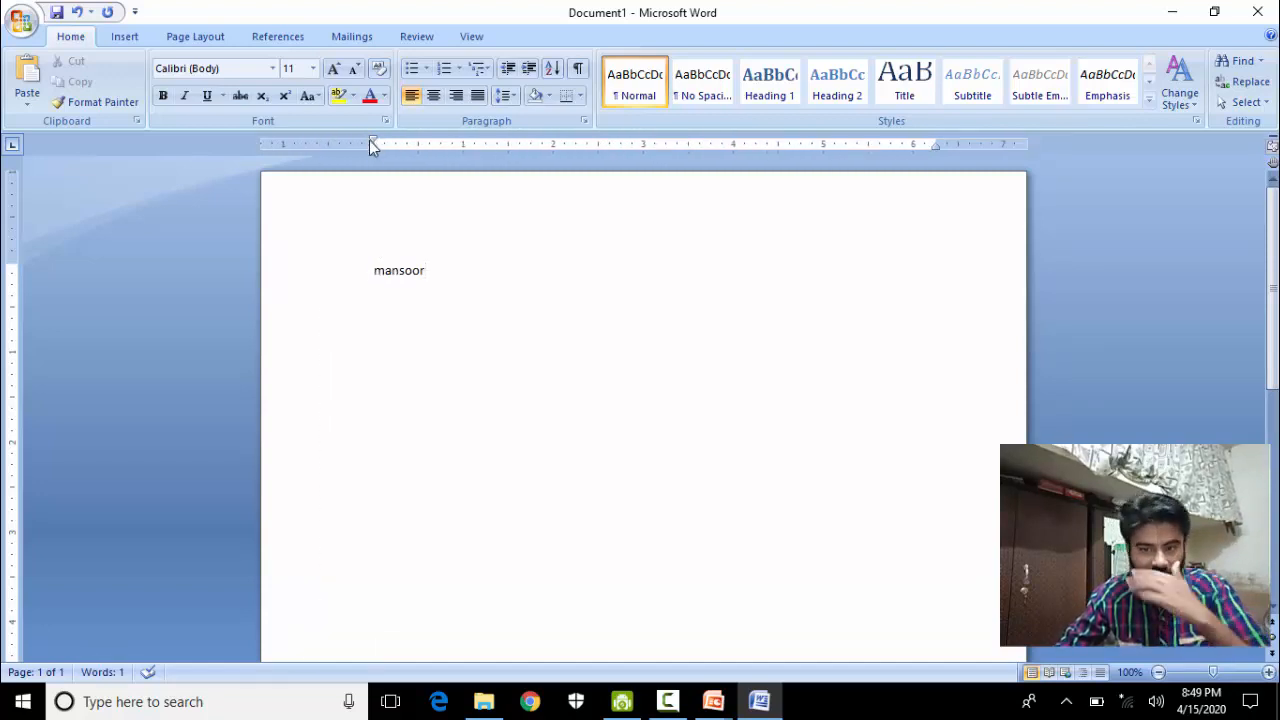
{"action": "left_click_drag", "start_coordinate": [372, 143], "coordinate": [345, 143]}
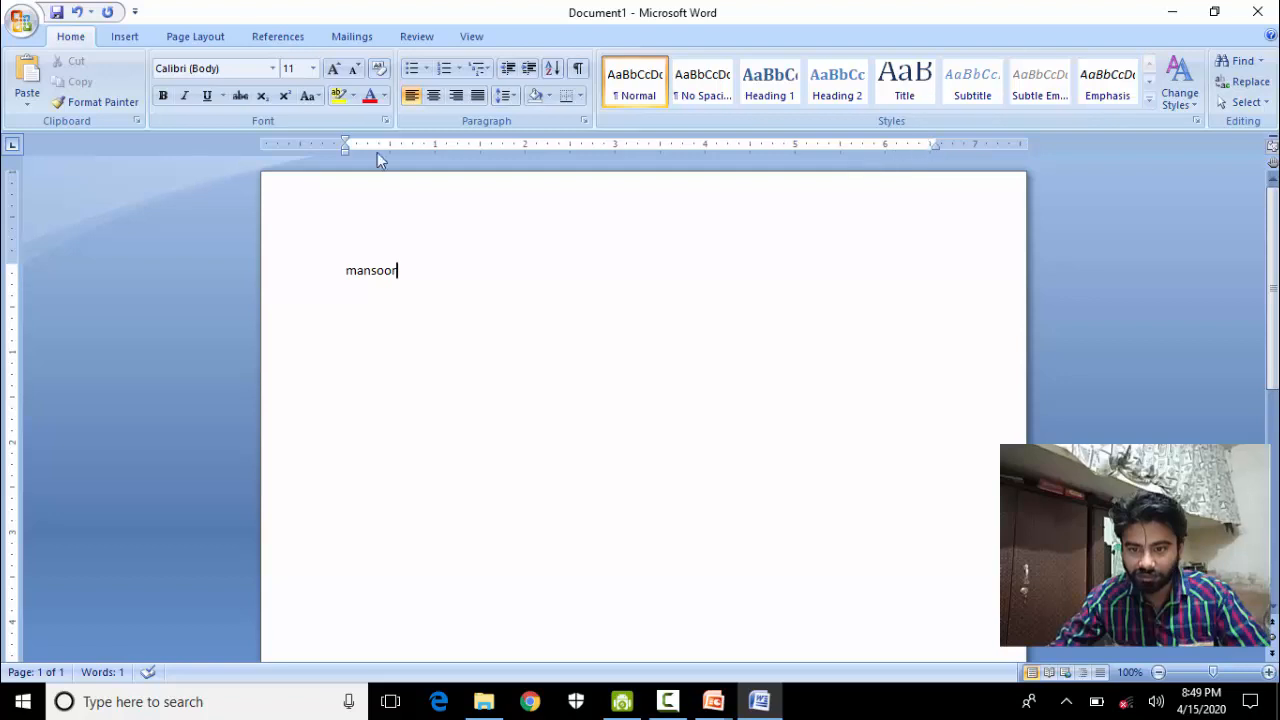
{"action": "scroll", "coordinate": [54, 346], "scroll_direction": "down", "scroll_amount": 10}
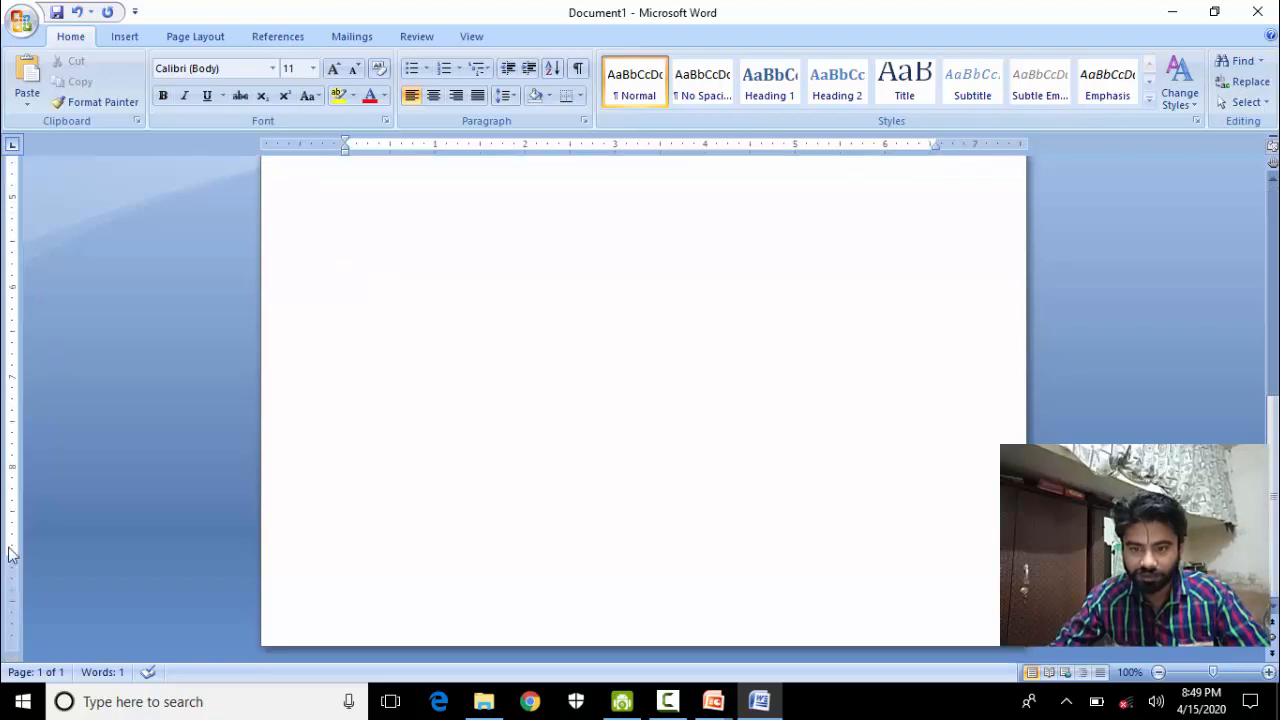
Step: Move the page's top margin down to about 2.8 inches and back up to about 0.5 inch, and hide and restore the rulers
{"action": "scroll", "coordinate": [186, 433], "scroll_direction": "up", "scroll_amount": 10}
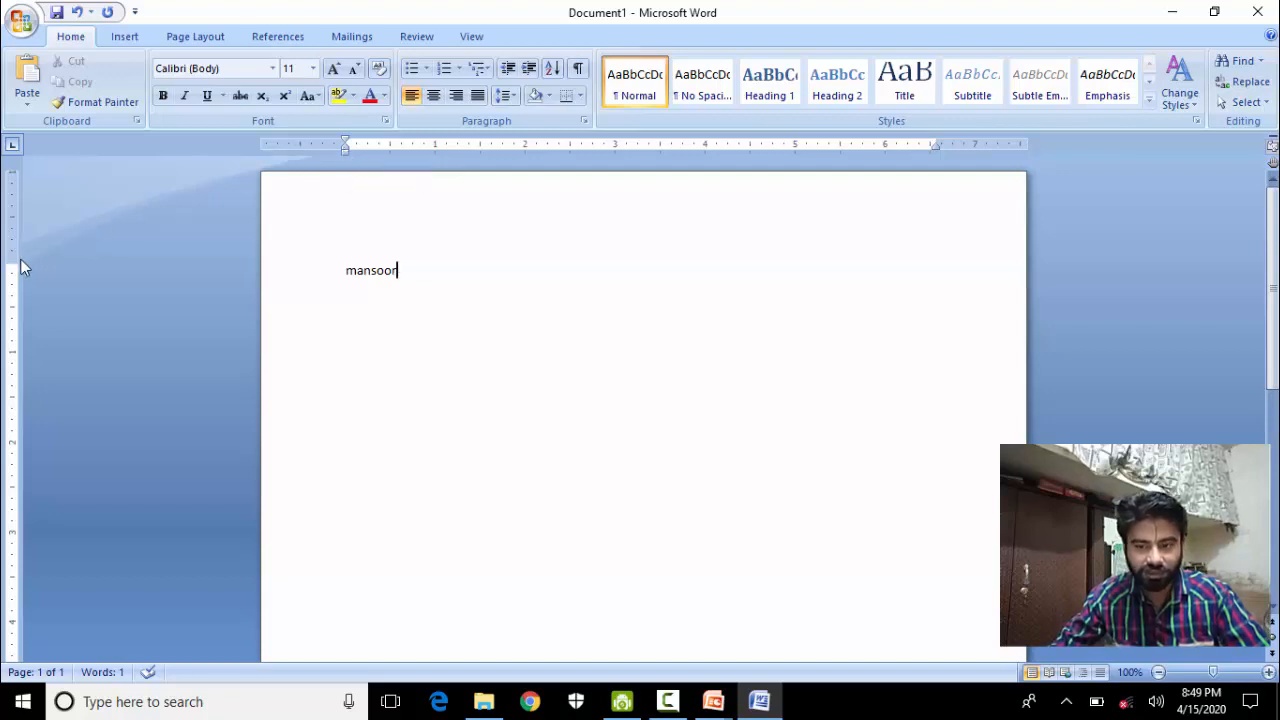
{"action": "left_click_drag", "start_coordinate": [17, 265], "coordinate": [14, 312]}
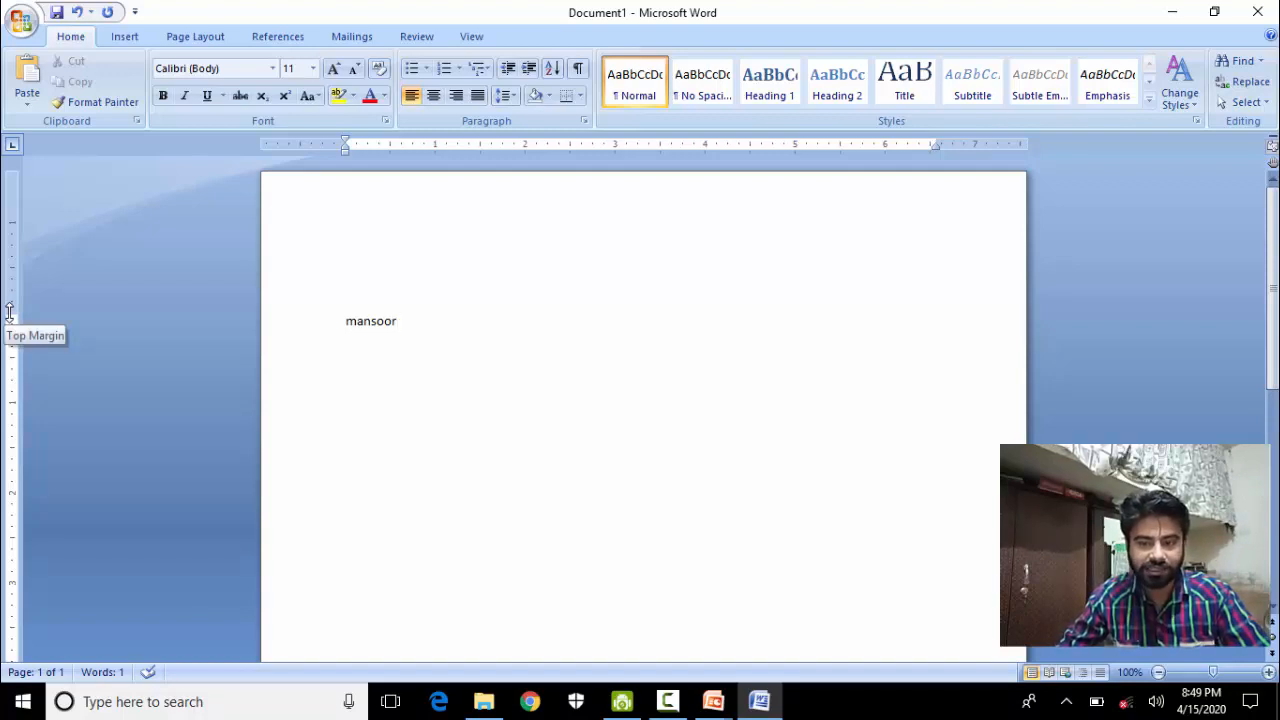
{"action": "left_click_drag", "start_coordinate": [10, 312], "coordinate": [12, 424]}
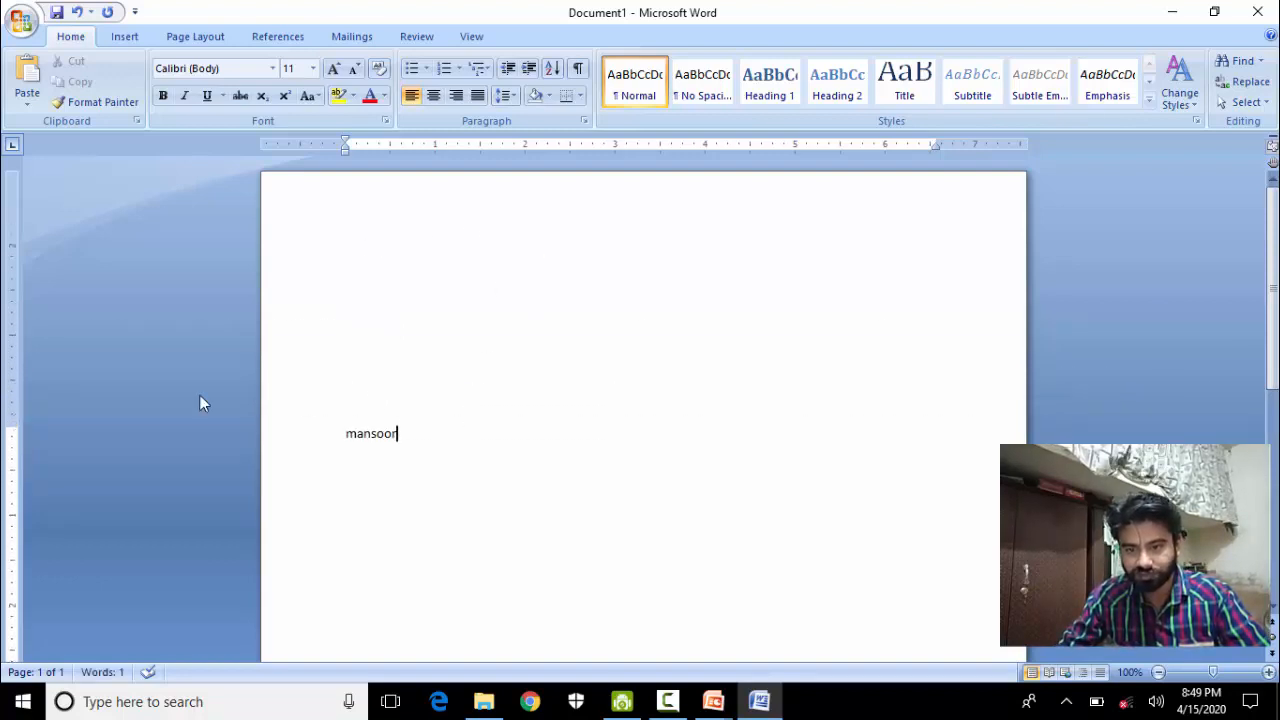
{"action": "left_click_drag", "start_coordinate": [25, 425], "coordinate": [34, 222]}
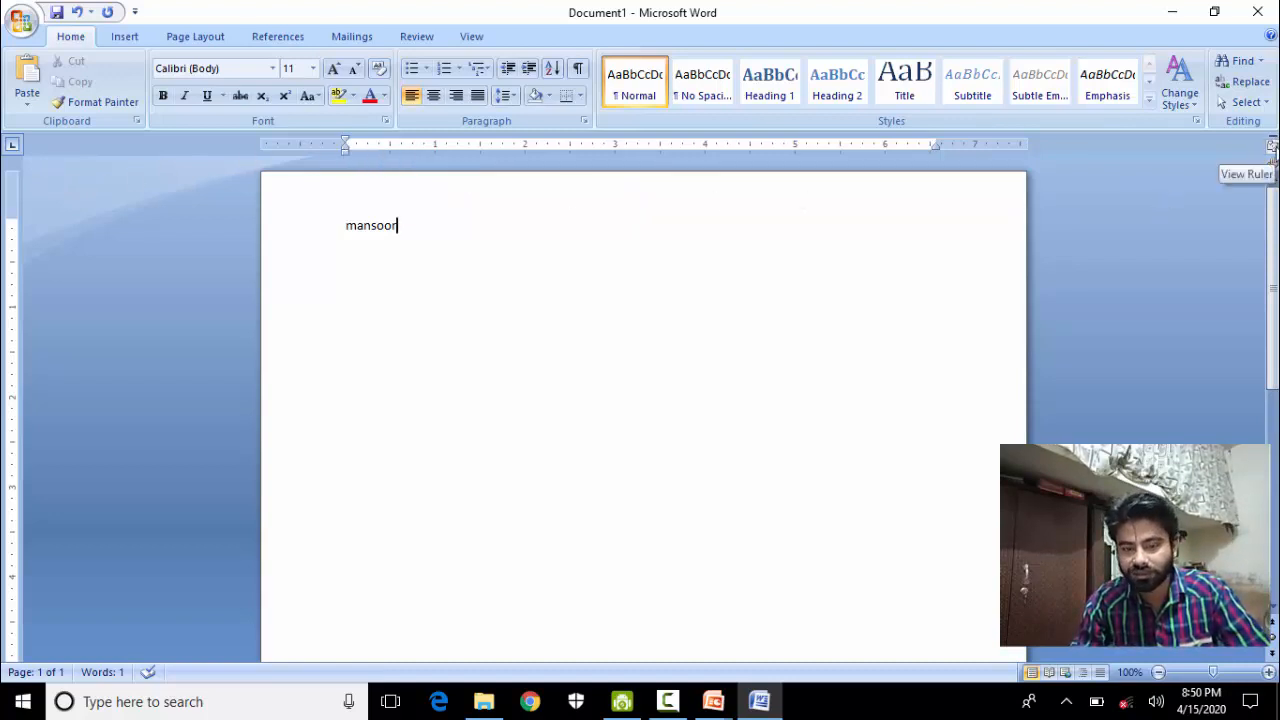
{"action": "left_click", "coordinate": [1272, 147]}
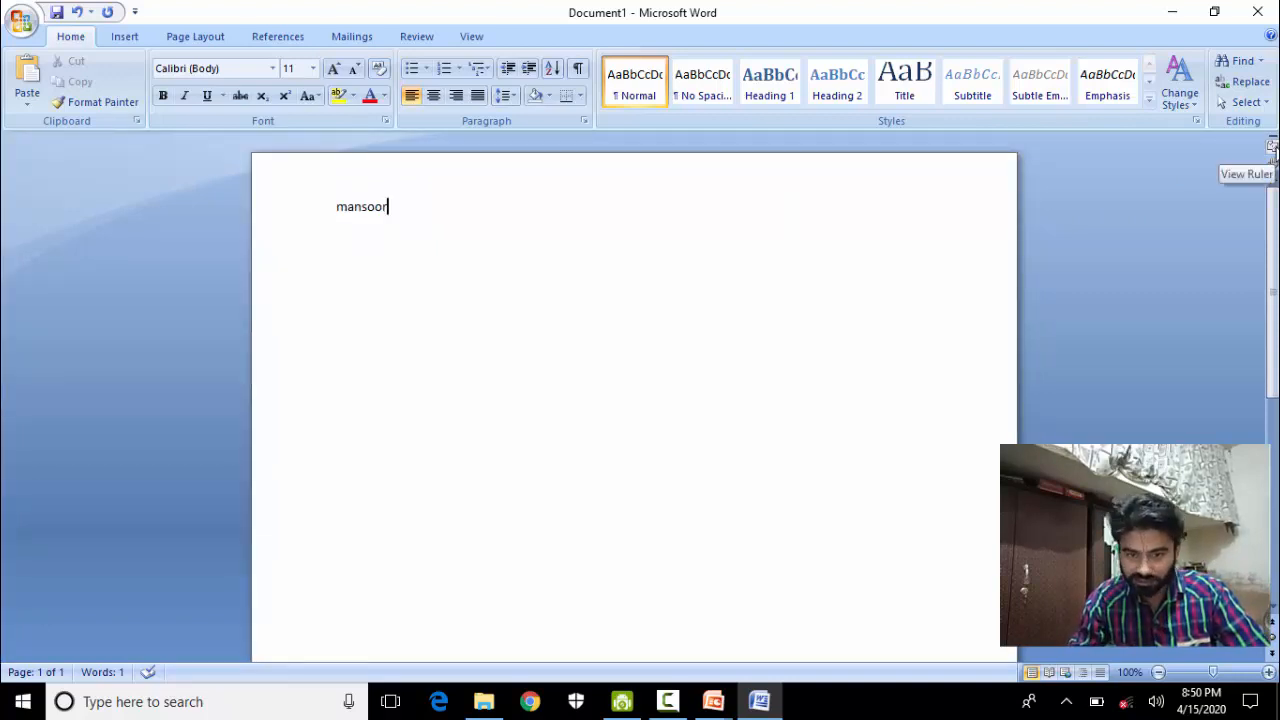
{"action": "left_click", "coordinate": [1272, 147]}
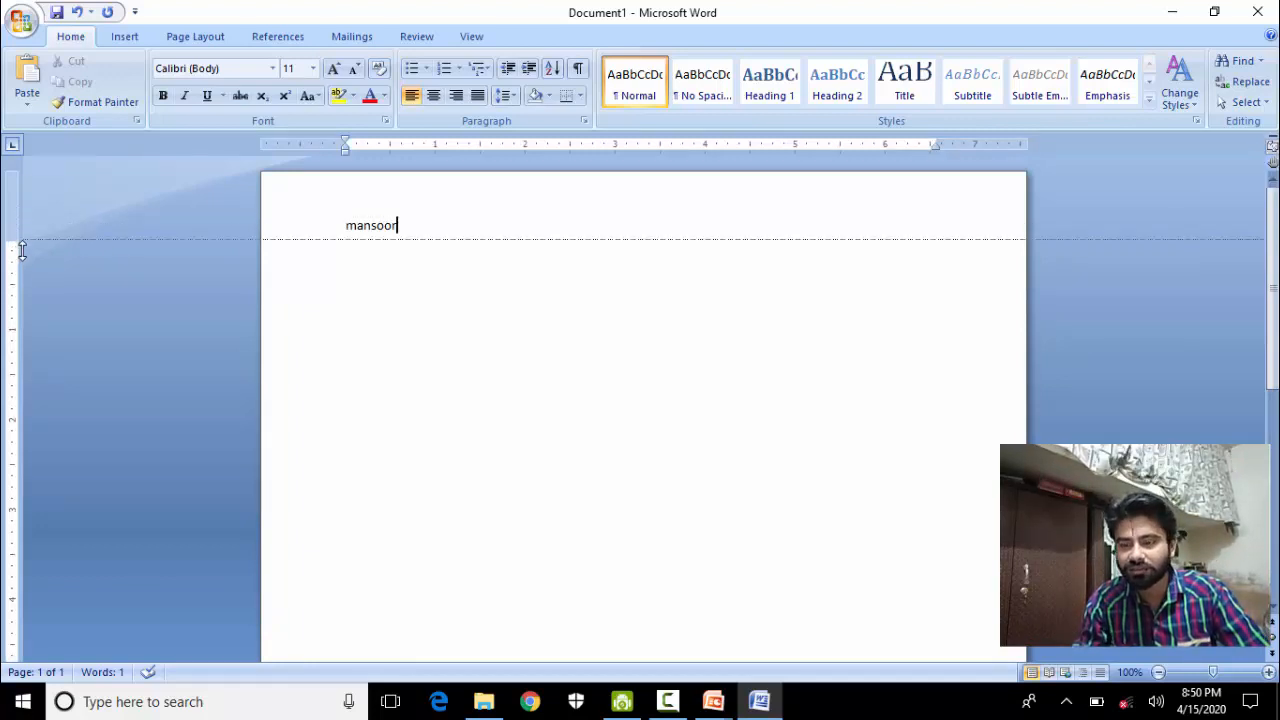
Step: Increase the page's top margin to about 1.4 inches, and open the header area and return to the body text
{"action": "left_click_drag", "start_coordinate": [25, 305], "coordinate": [25, 395]}
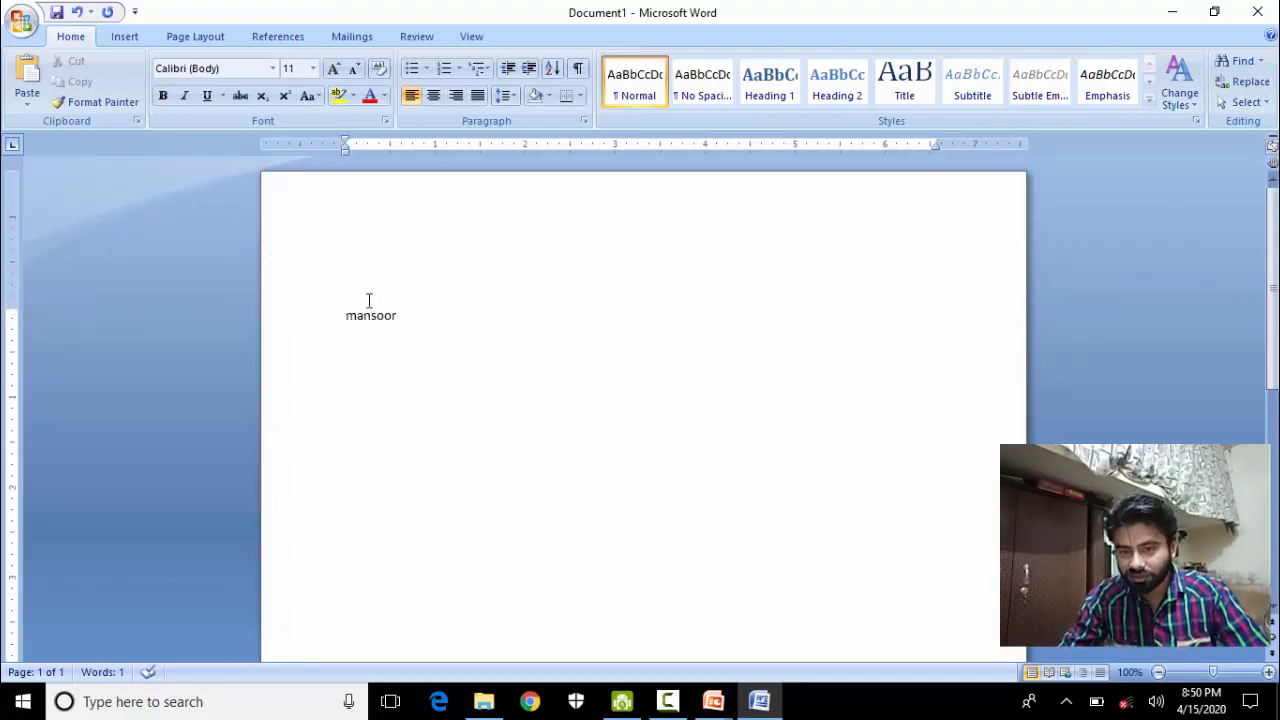
{"action": "left_click", "coordinate": [367, 230]}
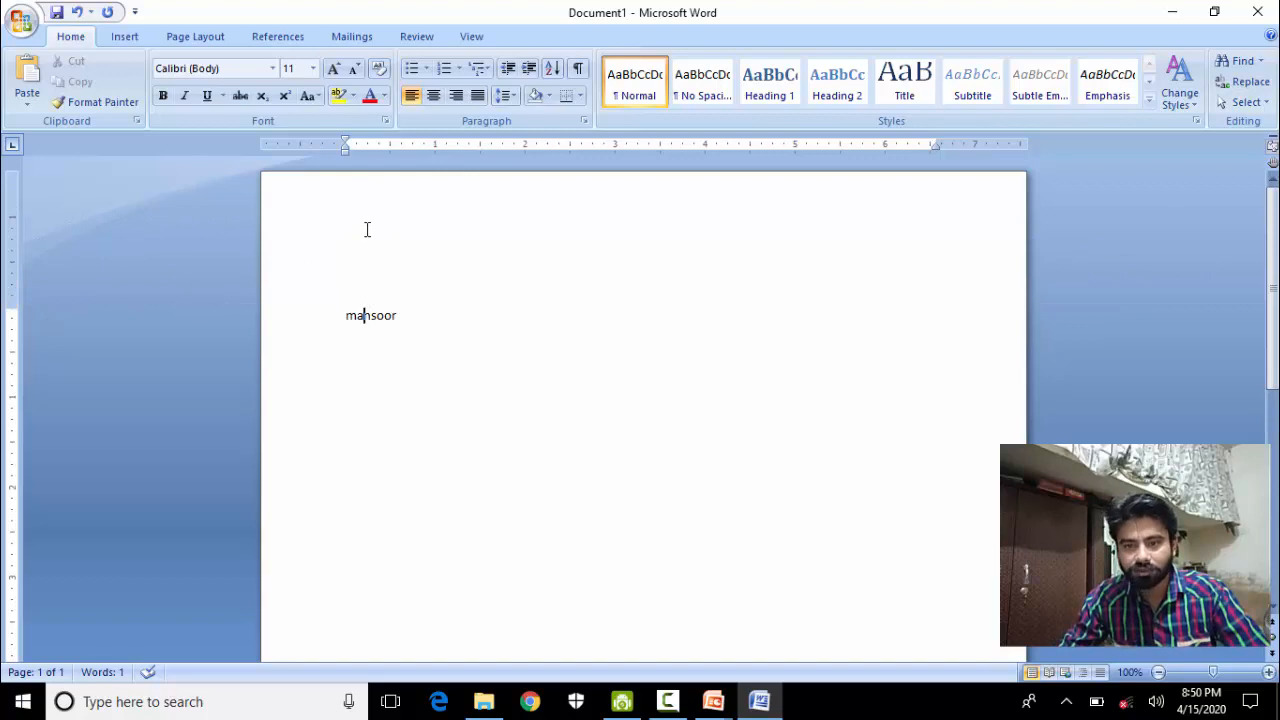
{"action": "left_click", "coordinate": [346, 315]}
{"action": "mouse_move", "coordinate": [11, 306]}
{"action": "left_mouse_down"}
{"action": "mouse_move", "coordinate": [16, 200]}
{"action": "mouse_move", "coordinate": [11, 300]}
{"action": "left_mouse_up"}
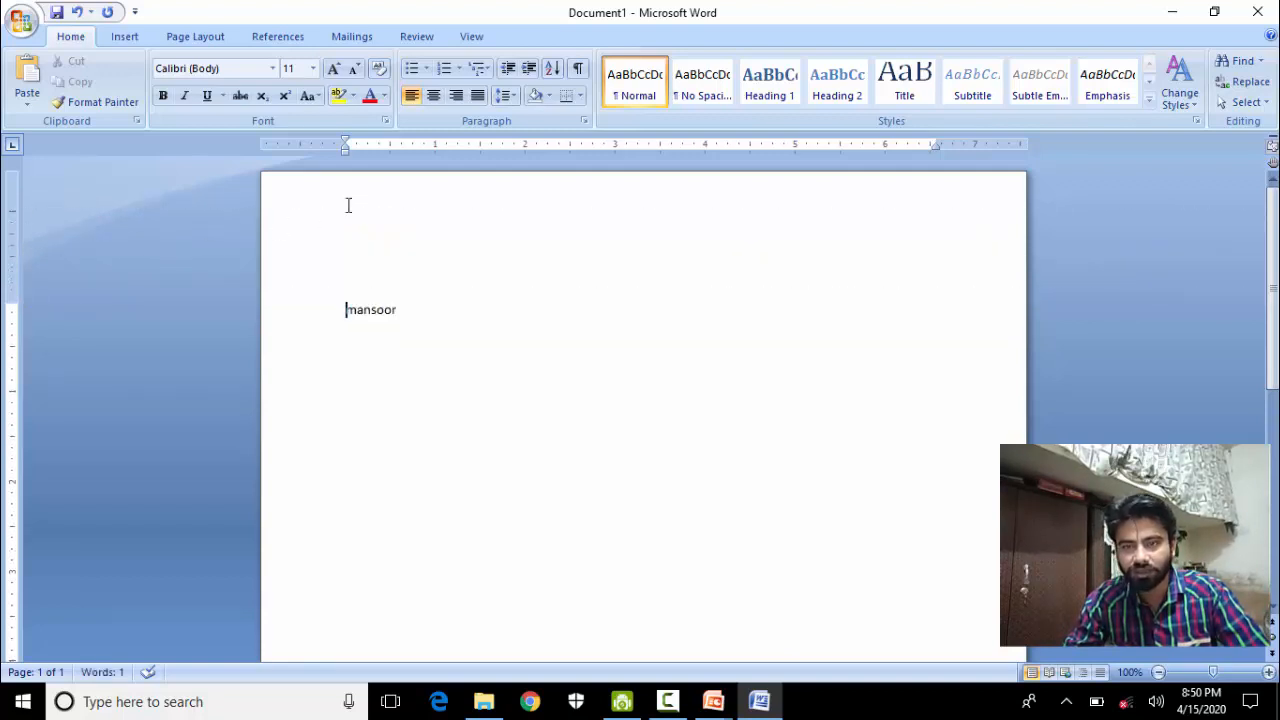
{"action": "double_click", "coordinate": [348, 205]}
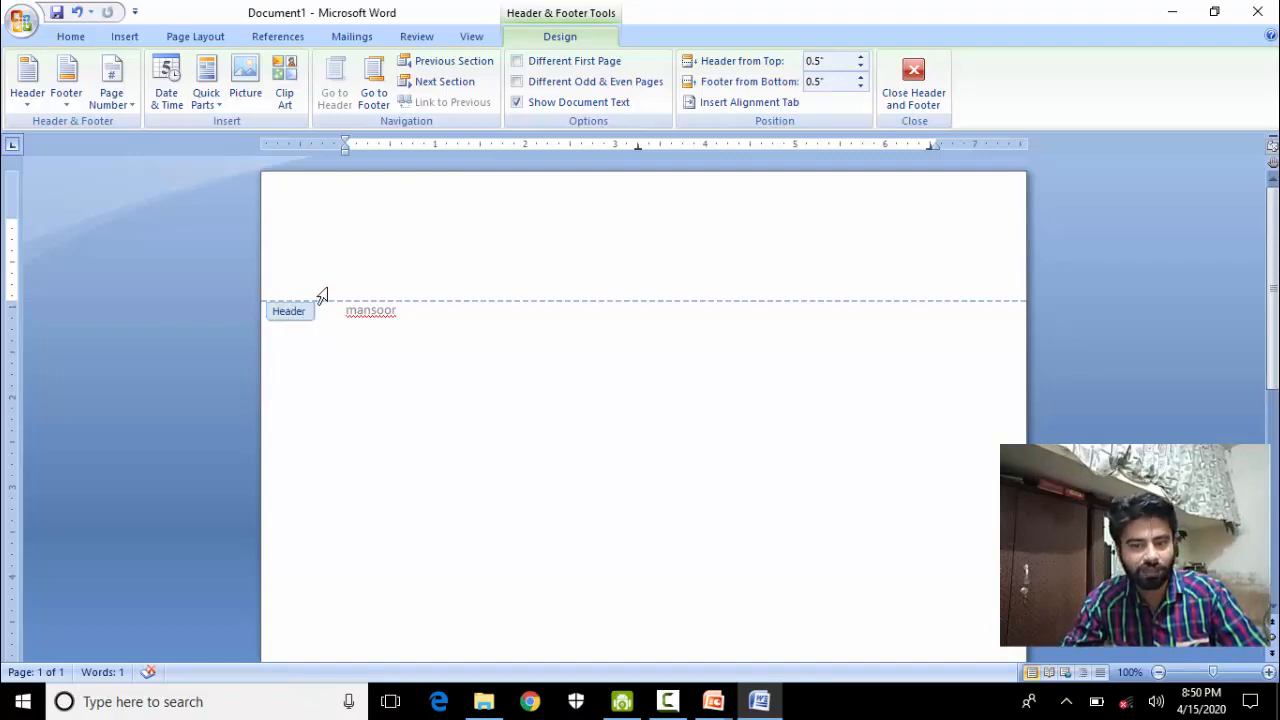
{"action": "double_click", "coordinate": [430, 330]}
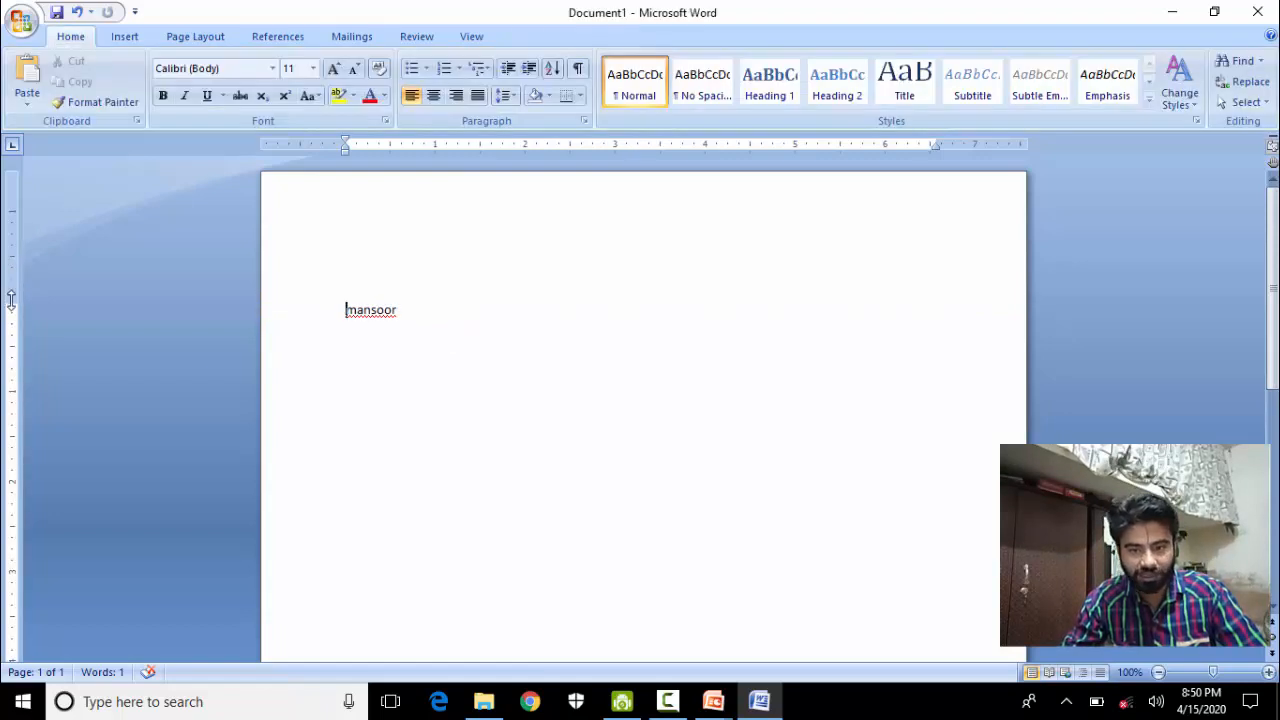
Step: Reduce the top margin to about 0.6 inch, and zoom the page out to 42% and back to 100%
{"action": "left_click_drag", "start_coordinate": [5, 300], "coordinate": [12, 224]}
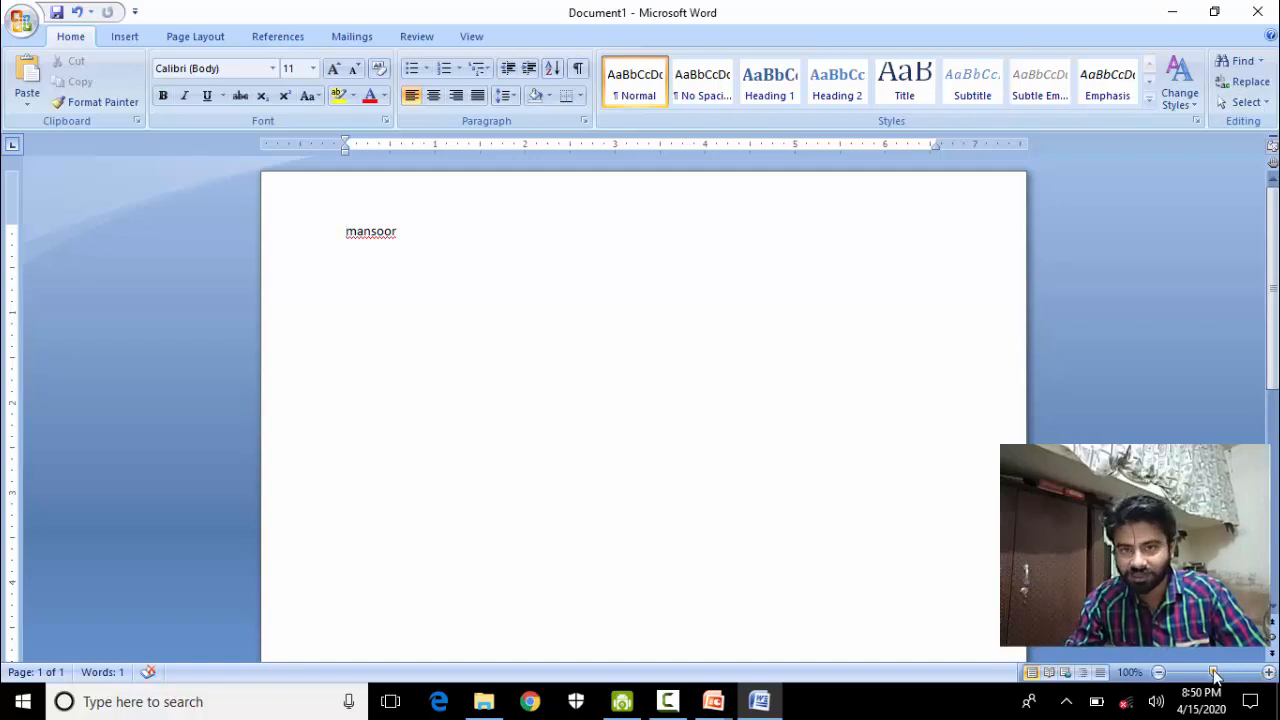
{"action": "left_click_drag", "start_coordinate": [1216, 678], "coordinate": [1190, 678]}
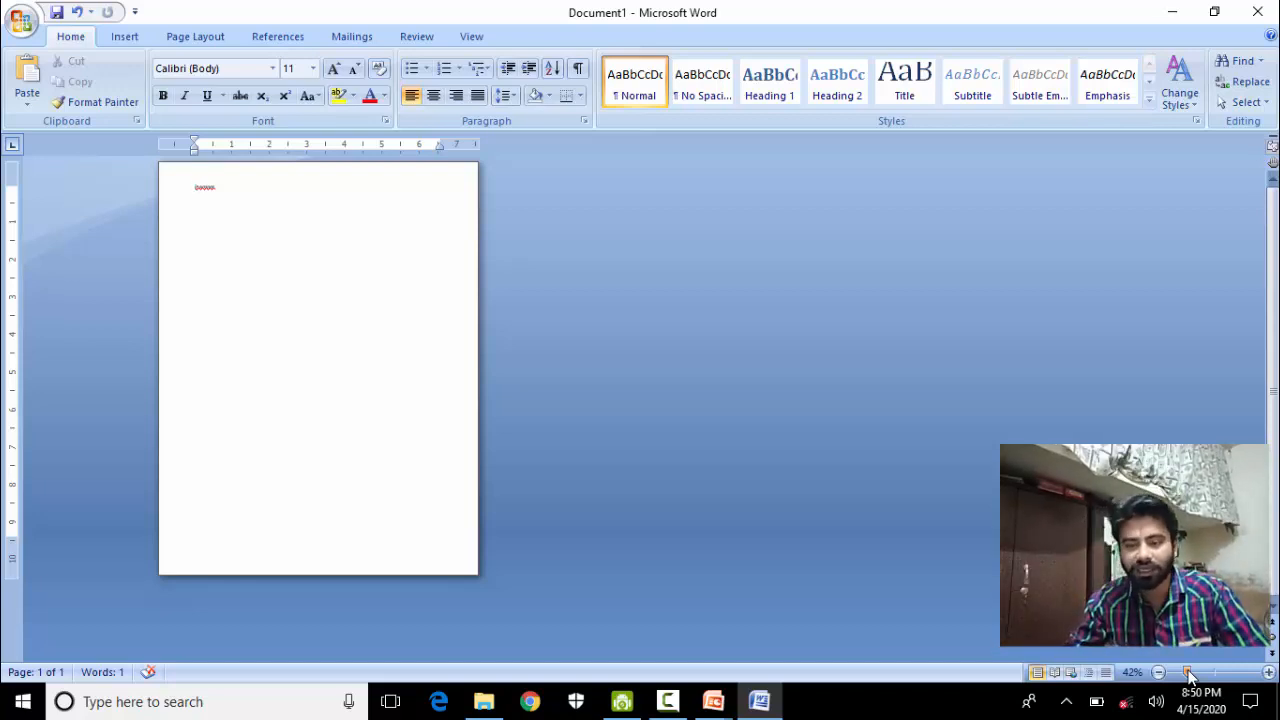
{"action": "left_click_drag", "start_coordinate": [1189, 678], "coordinate": [1218, 679]}
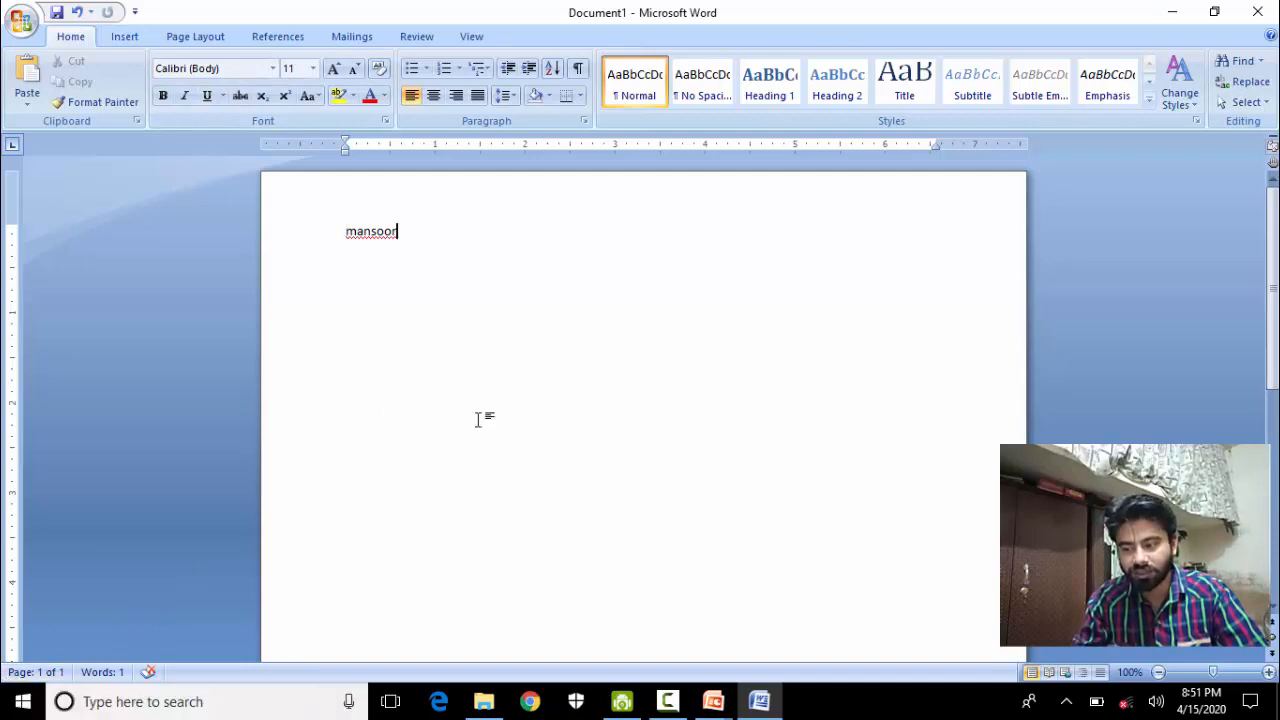
Step: Add the lines "Page 1 of 1" and "Left side page" below the first name
{"action": "key", "text": "Return"}
{"action": "type", "text": "pa"}
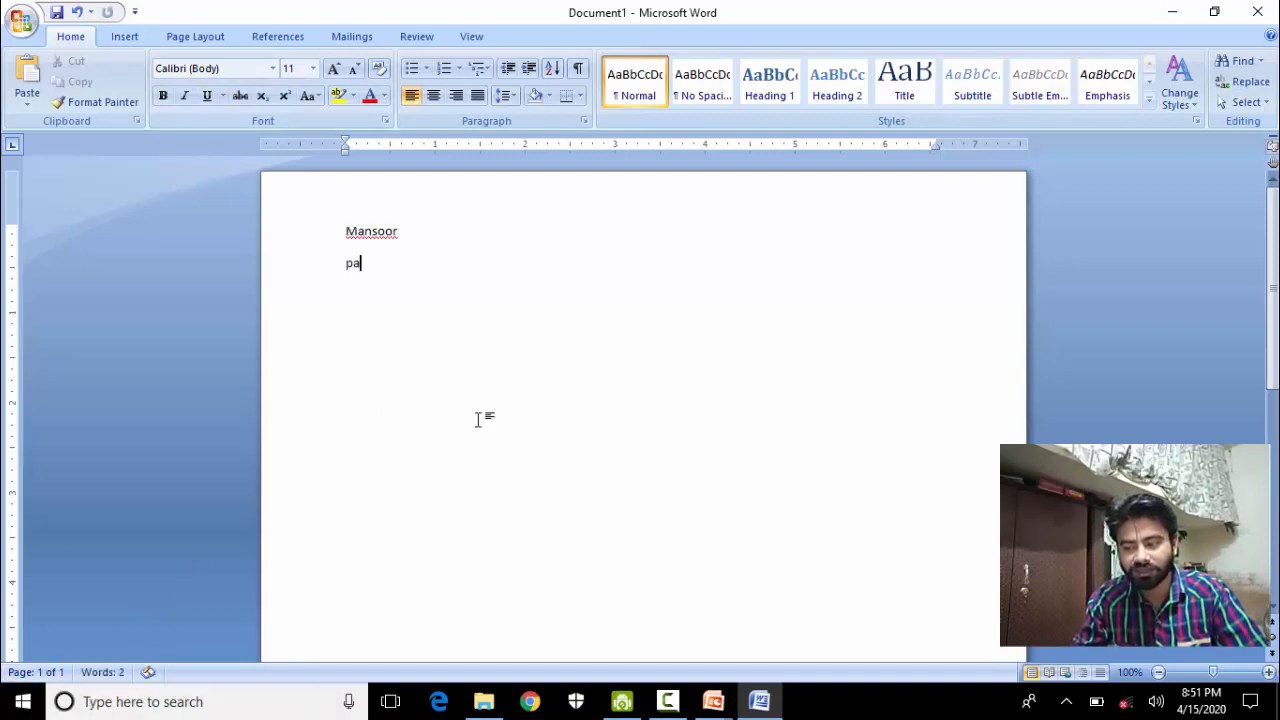
{"action": "type", "text": "ge 1 of"}
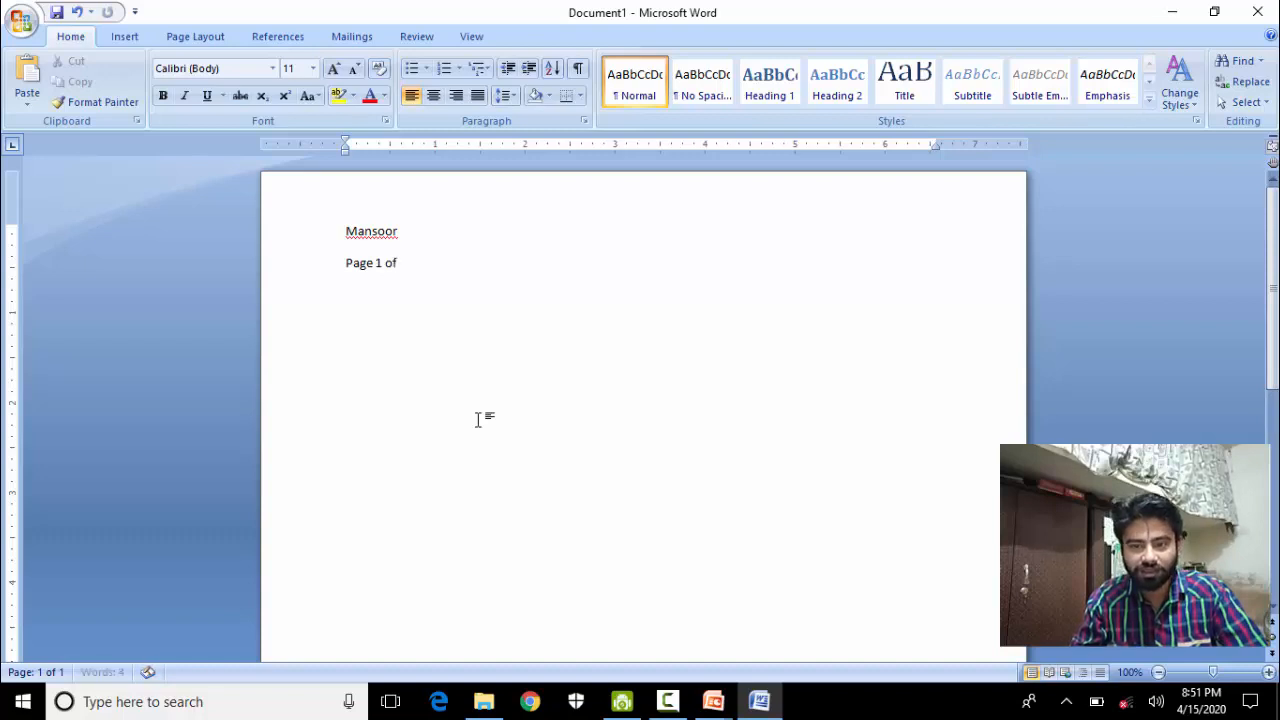
{"action": "type", "text": " 1Left si"}
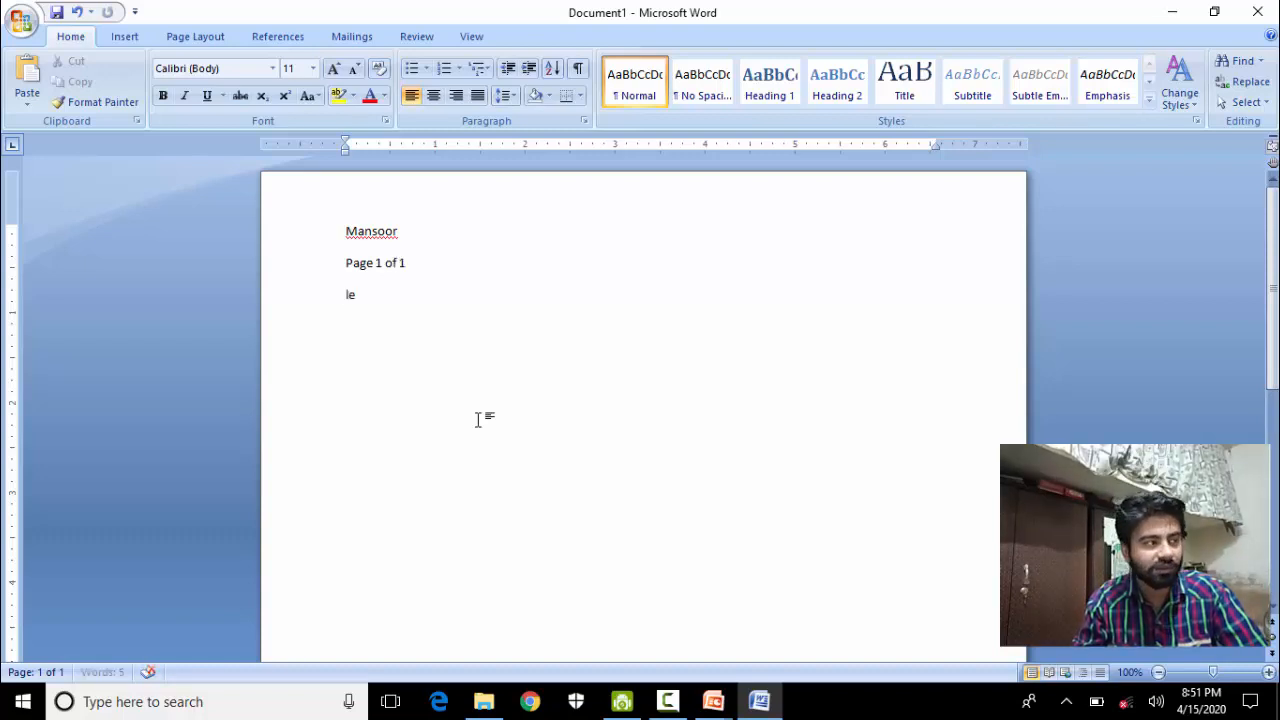
{"action": "type", "text": "de p"}
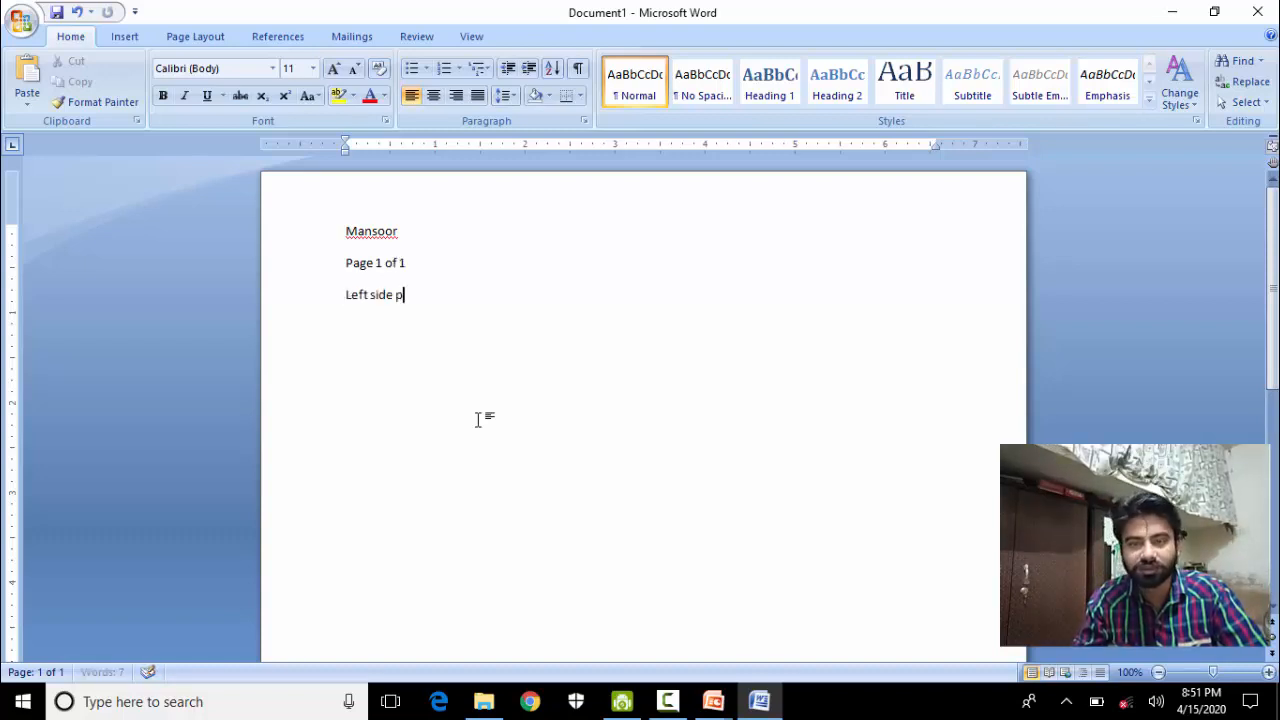
{"action": "type", "text": "age"}
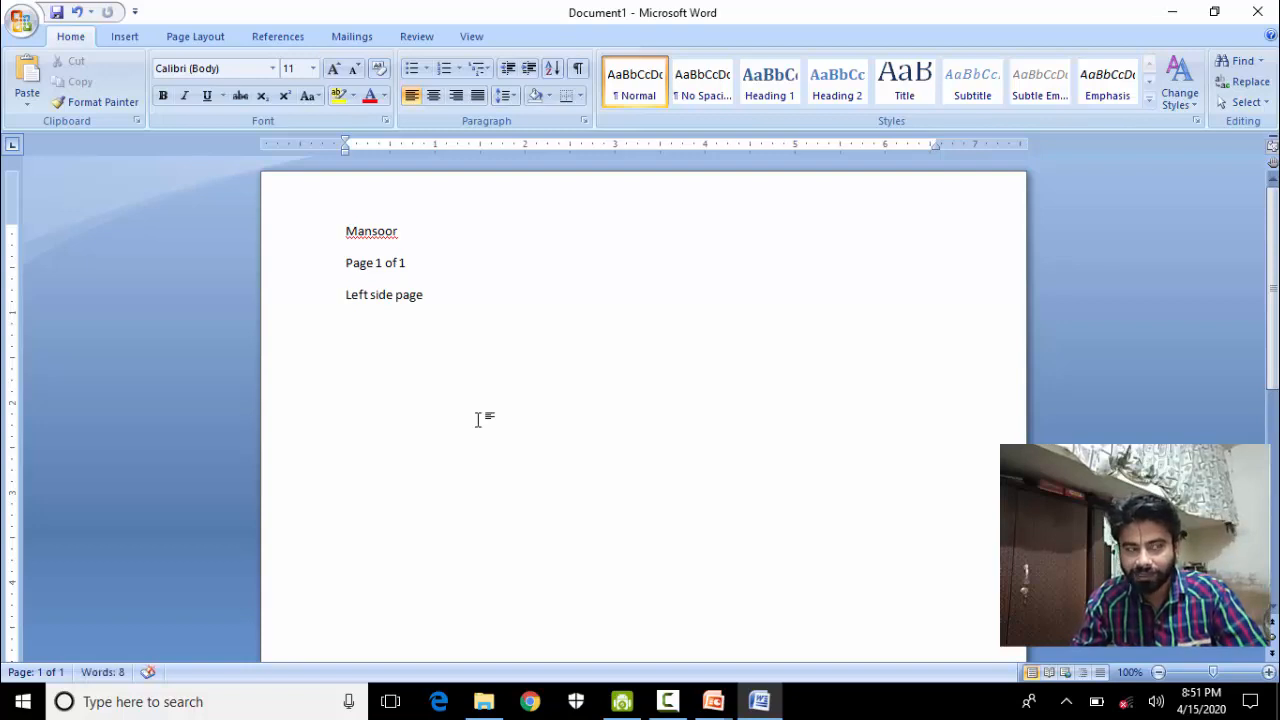
Step: Insert page breaks after "Left side page" to extend the document to five pages, and return to the start of the document
{"action": "key", "text": "ctrl+Return"}
{"action": "key", "text": "ctrl+Return"}
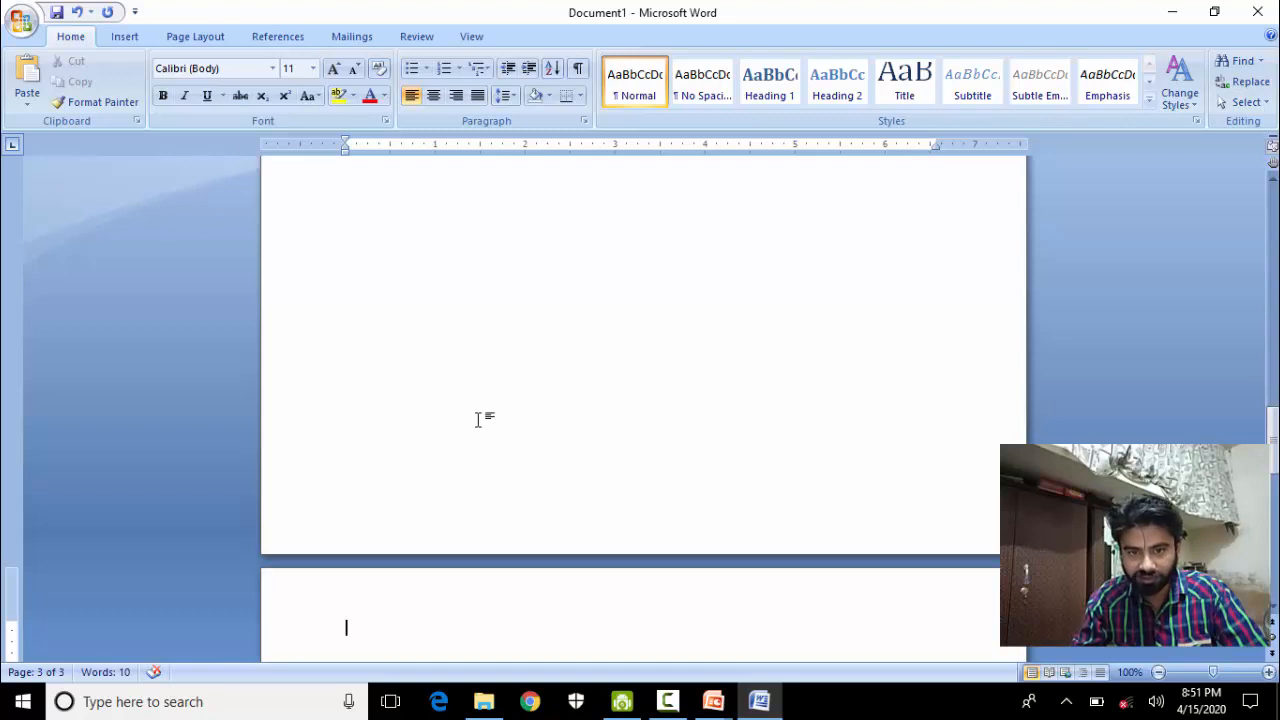
{"action": "key", "text": "ctrl+Home"}
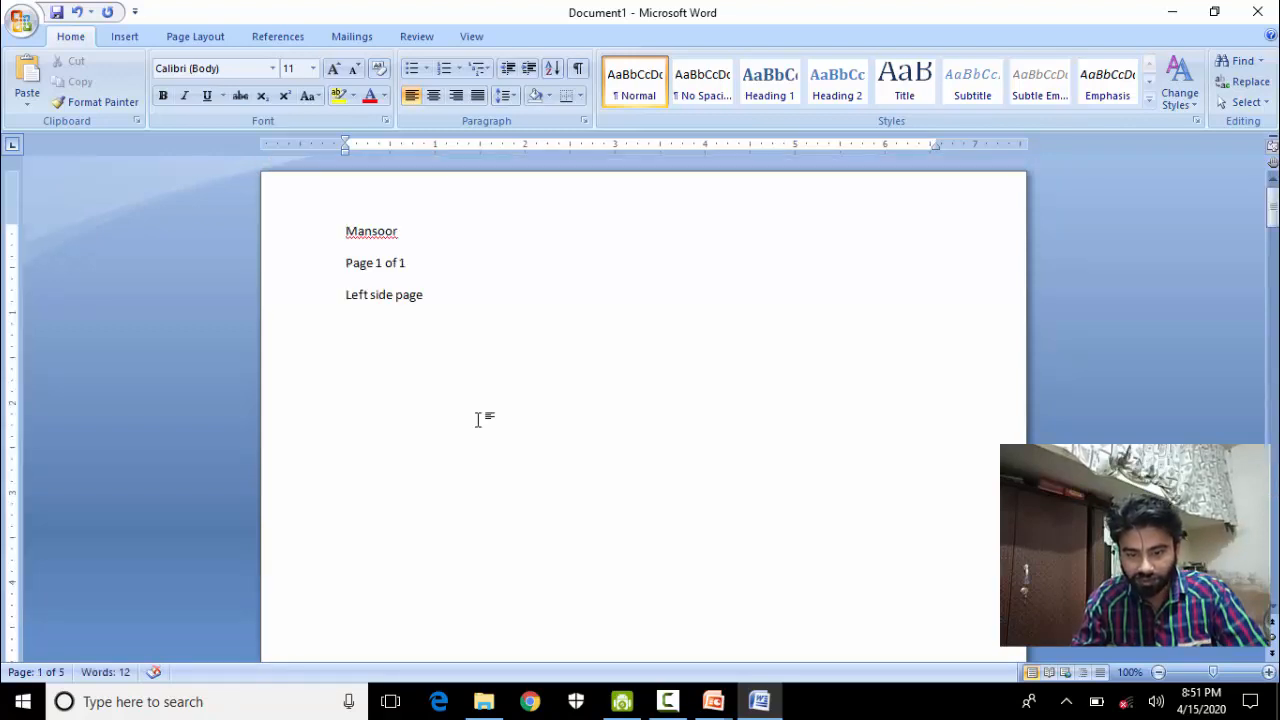
Step: Append the word "position" to the end of the "Left side page" line
{"action": "key", "text": "Down"}
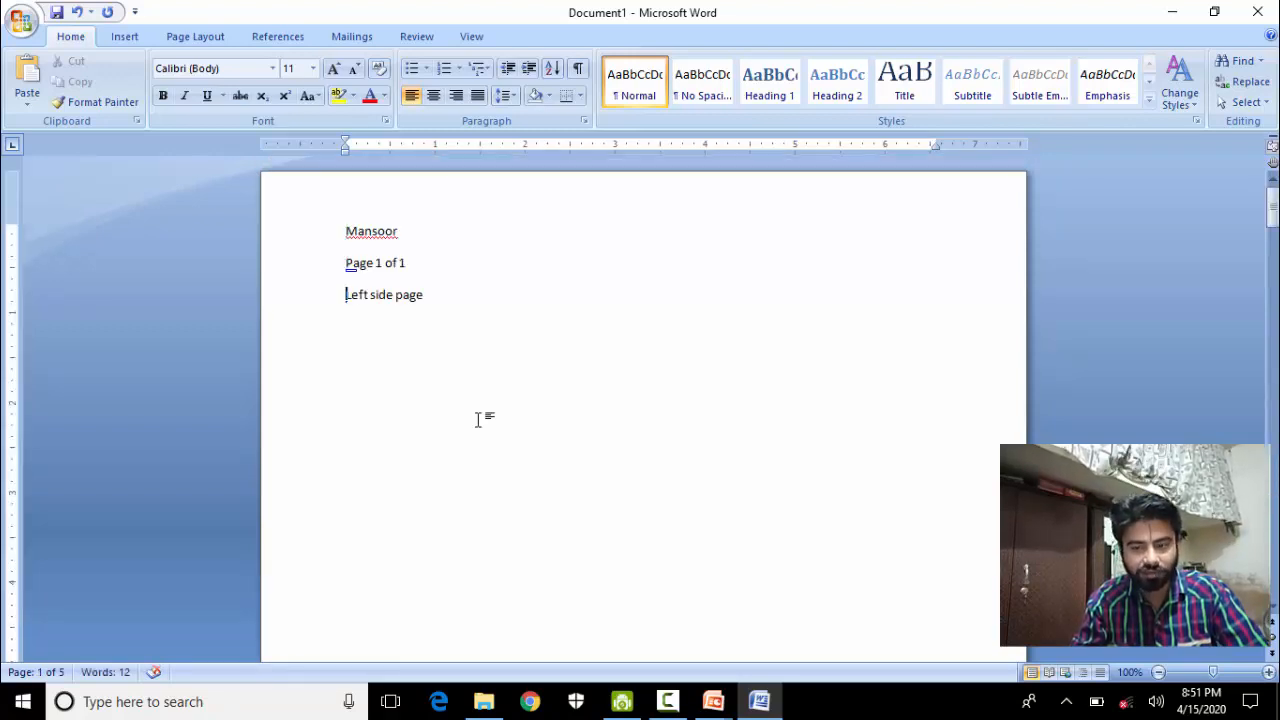
{"action": "key", "text": "Down"}
{"action": "key", "text": "Left"}
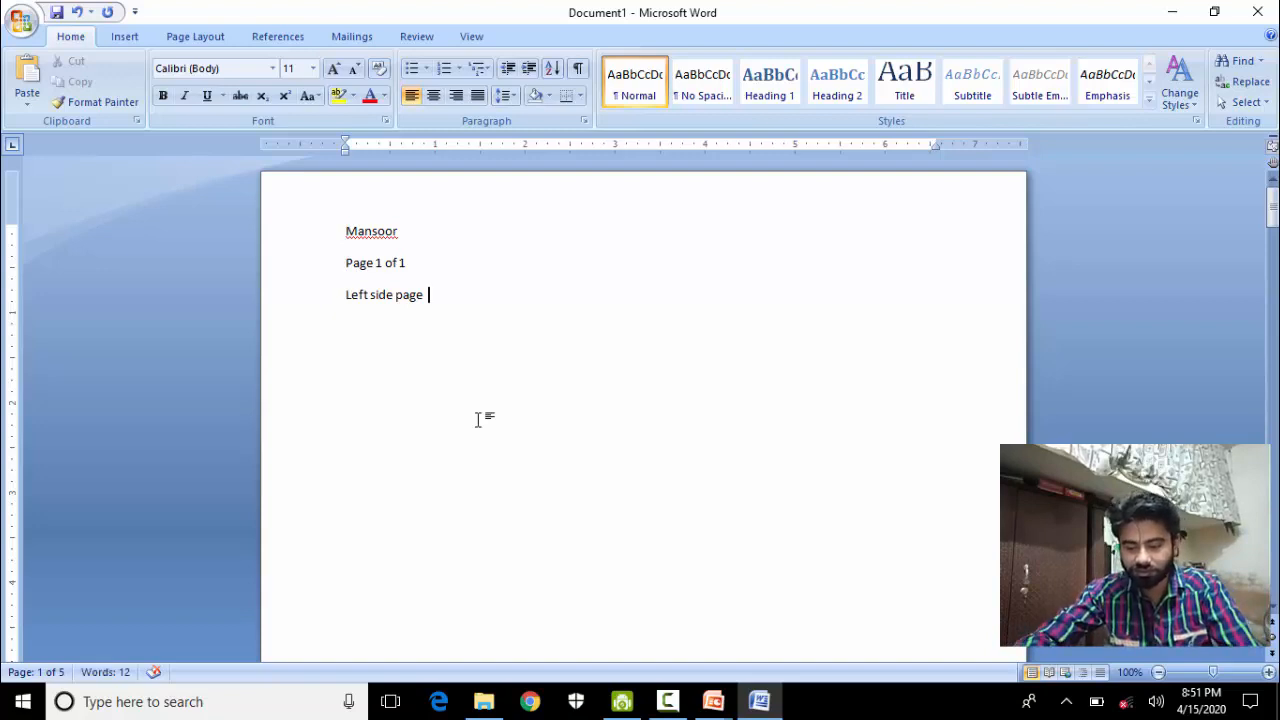
{"action": "type", "text": "po"}
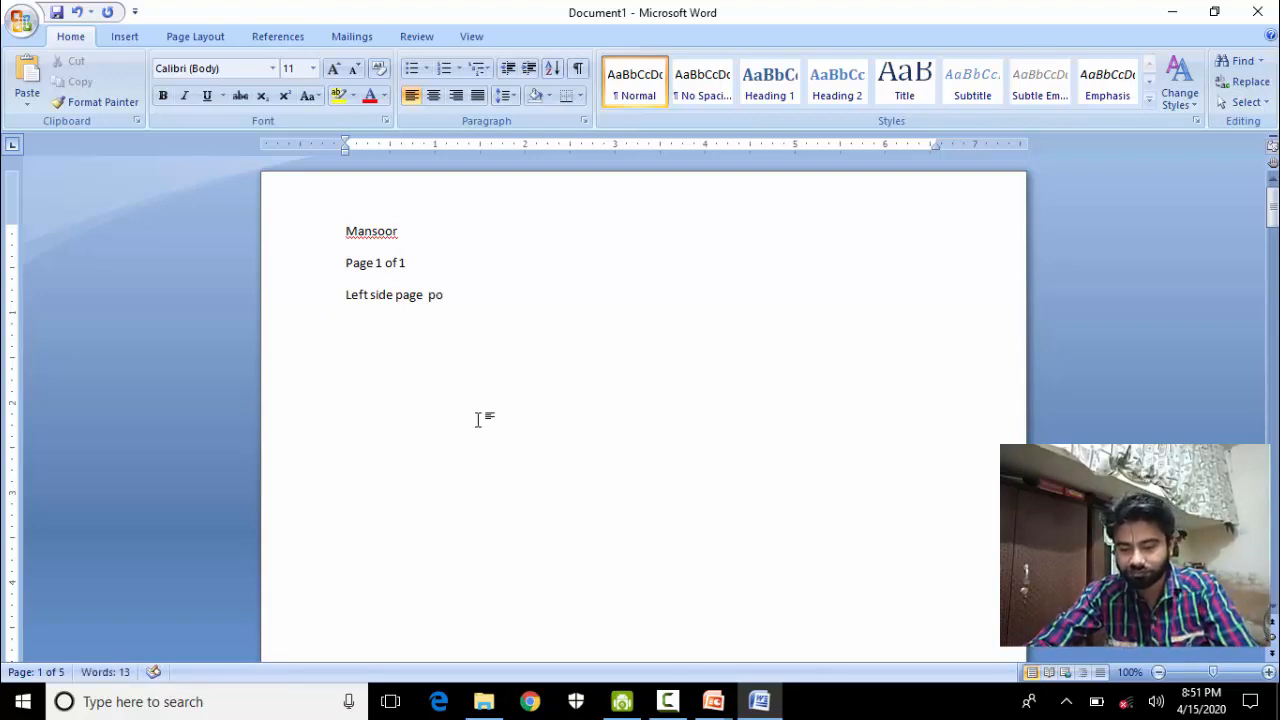
{"action": "type", "text": "sition"}
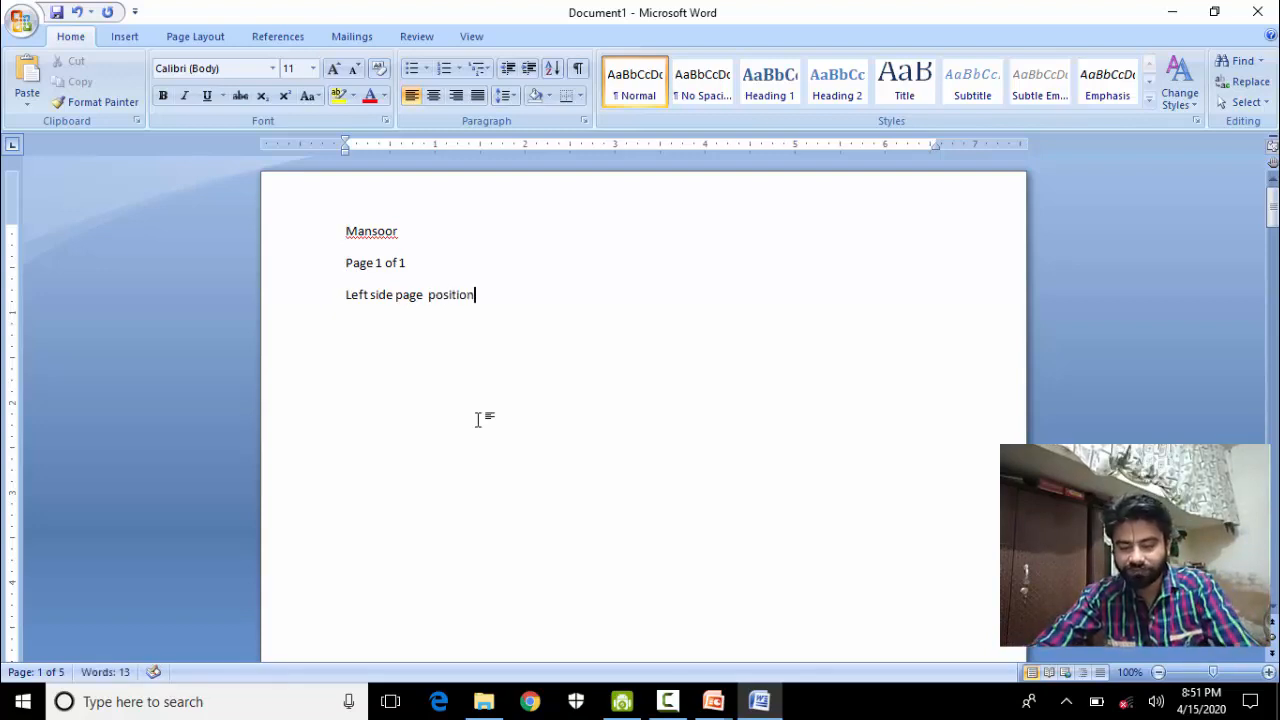
Step: Add the line "Right side total page" below the left side line and start a new line
{"action": "key", "text": "Return"}
{"action": "type", "text": "r"}
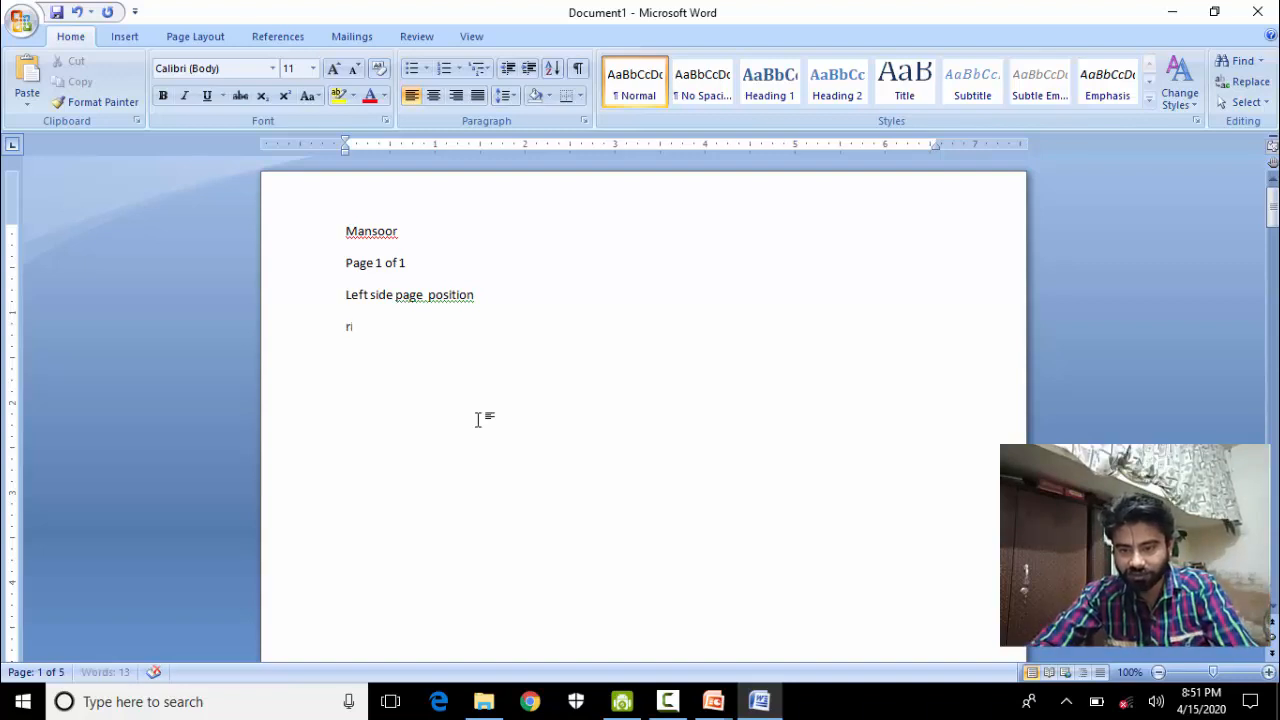
{"action": "type", "text": "ight side pag"}
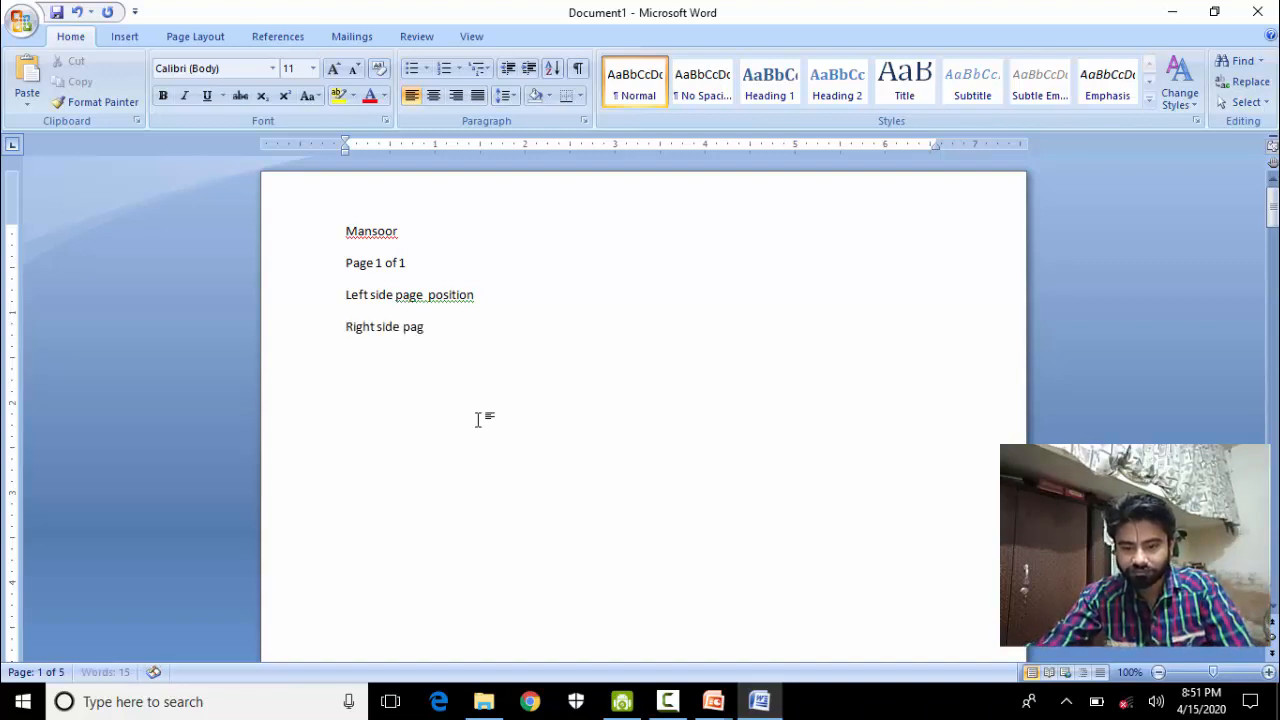
{"action": "type", "text": "e"}
{"action": "key", "text": "BackSpace"}
{"action": "key", "text": "BackSpace"}
{"action": "key", "text": "BackSpace"}
{"action": "key", "text": "BackSpace"}
{"action": "key", "text": "BackSpace"}
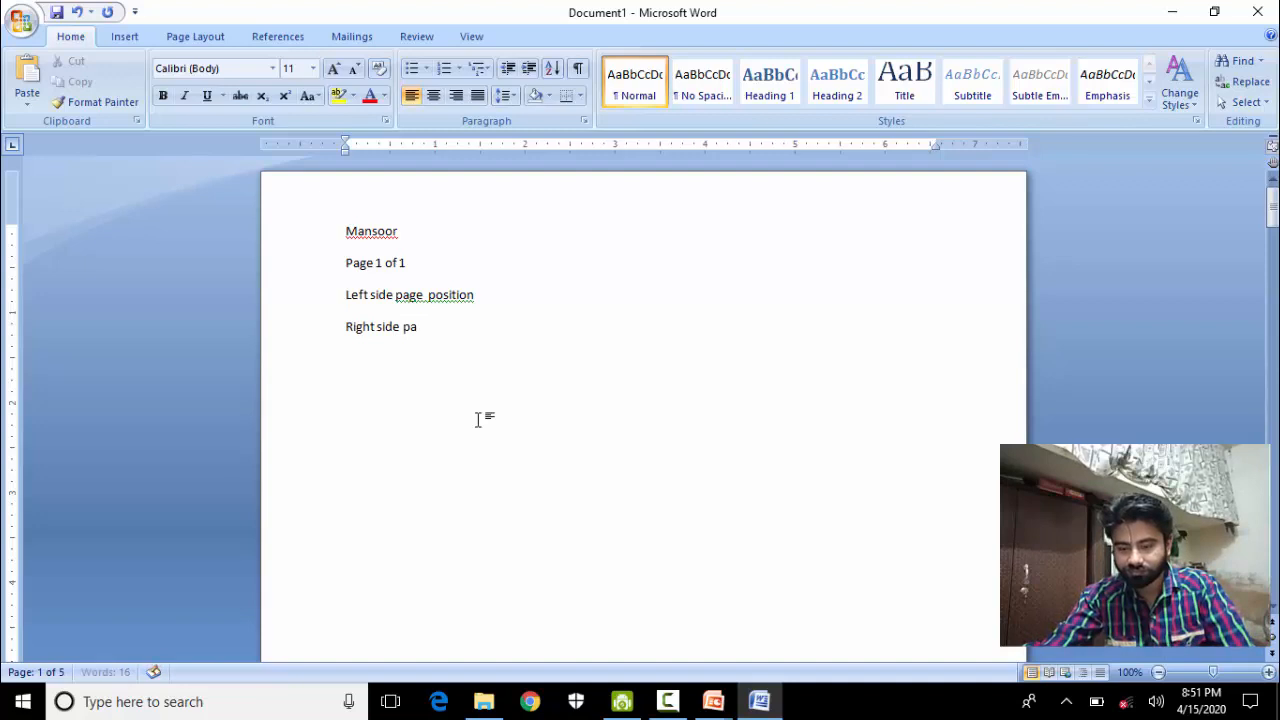
{"action": "type", "text": "total p"}
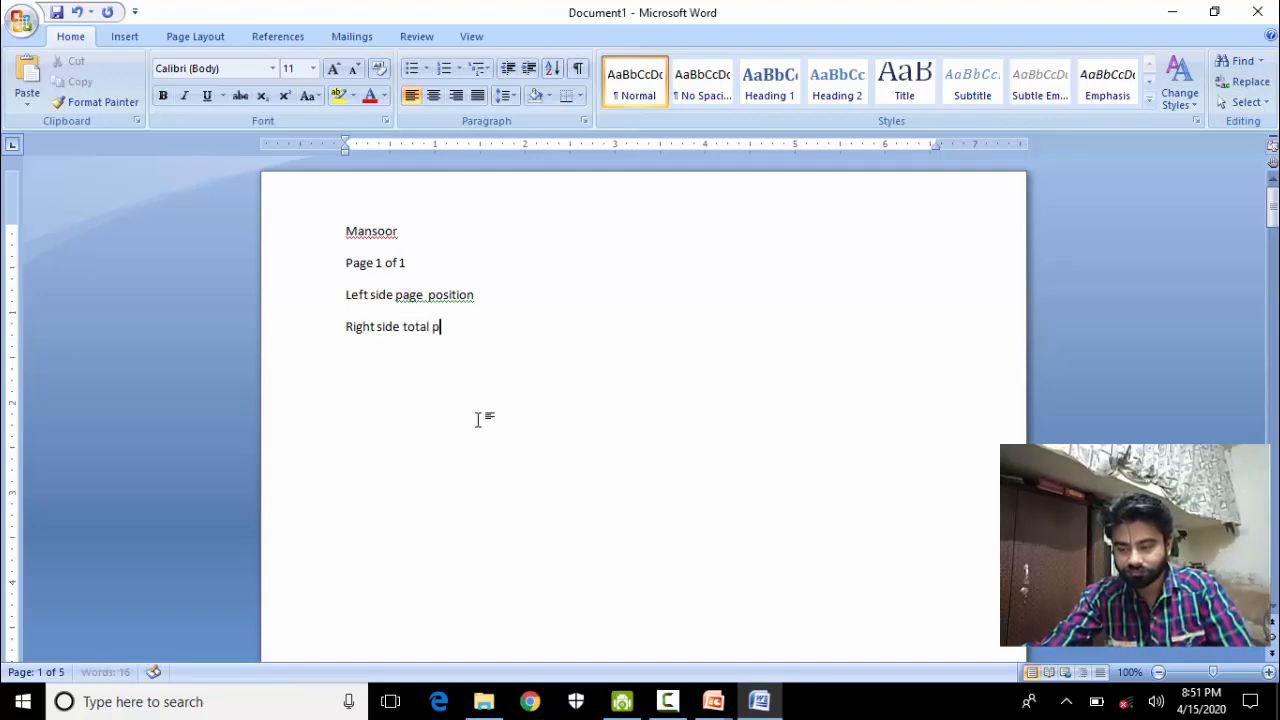
{"action": "type", "text": "age "}
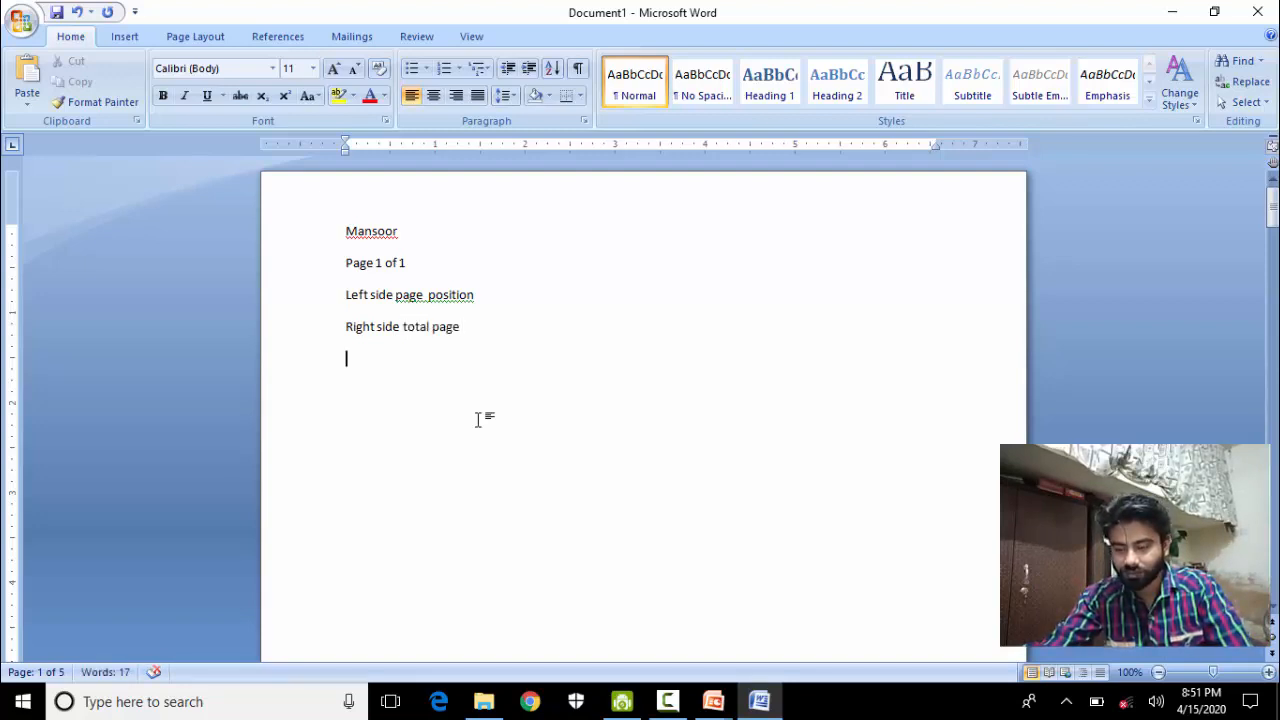
{"action": "type", "text": " of"}
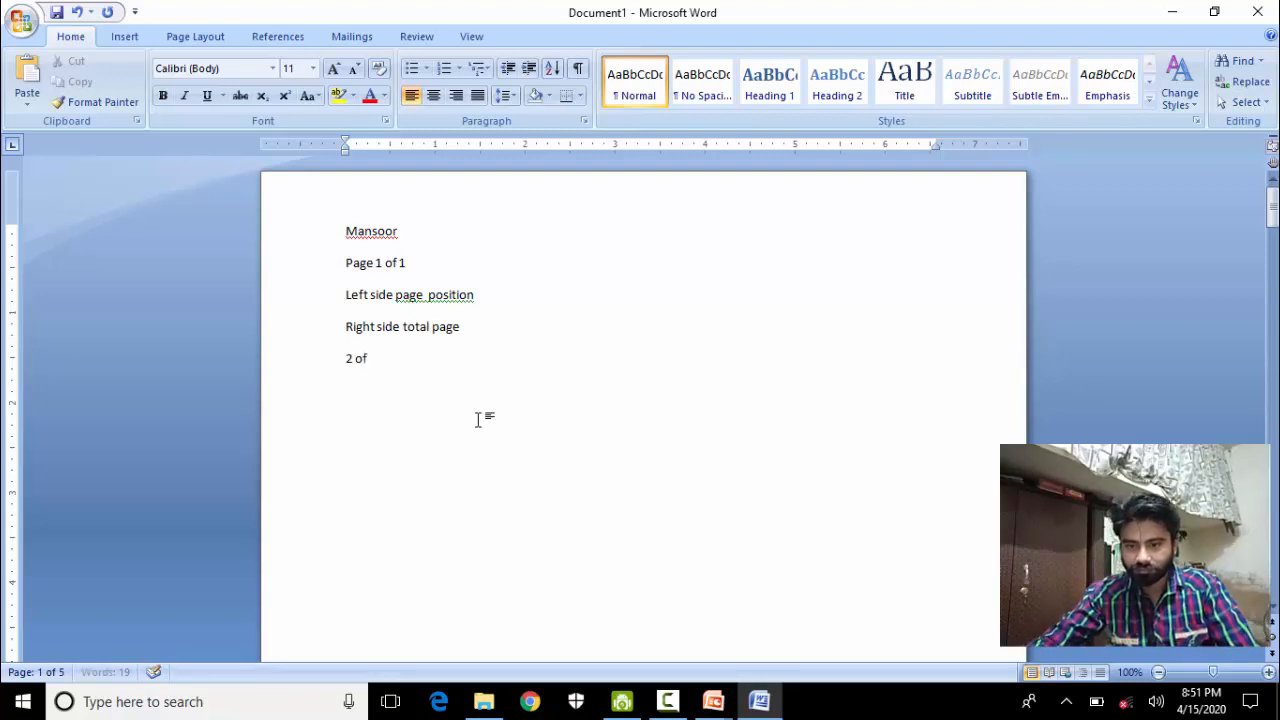
{"action": "key", "text": "BackSpace"}
{"action": "key", "text": "BackSpace"}
{"action": "key", "text": "BackSpace"}
{"action": "key", "text": "BackSpace"}
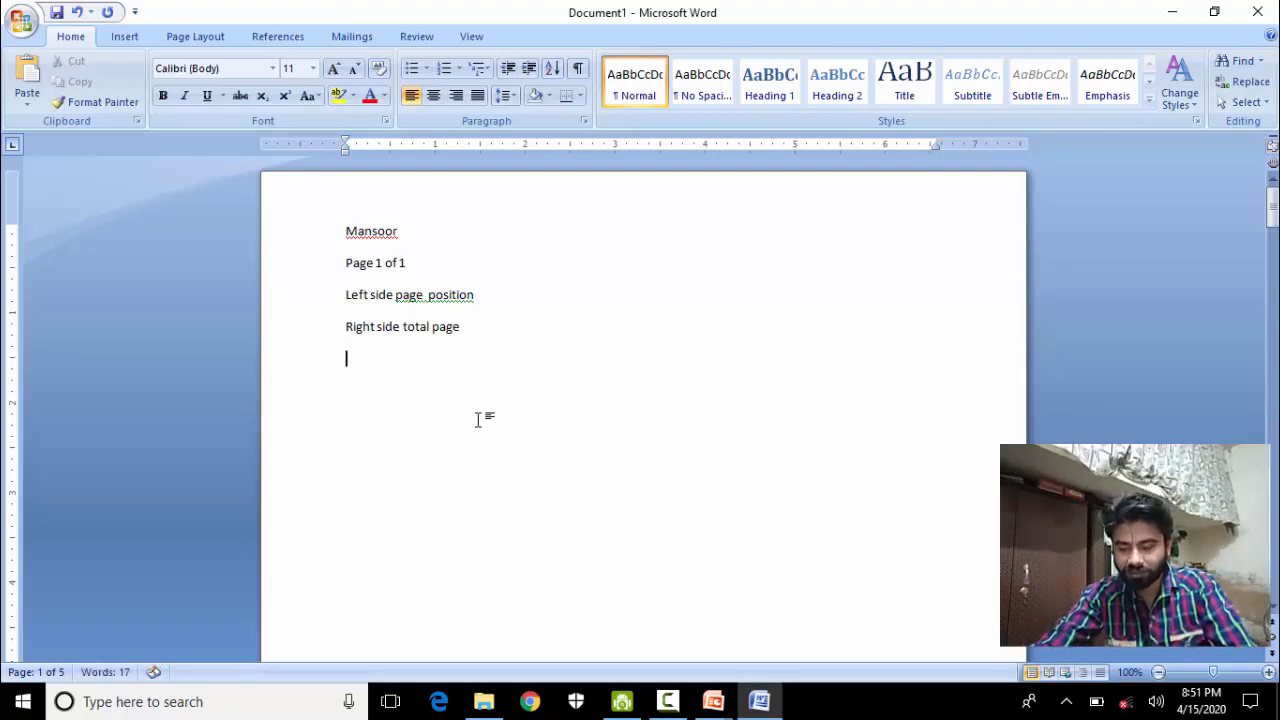
Step: Add the line "1 of 5" below "Right side total page" as a page count example
{"action": "type", "text": "1 o"}
{"action": "type", "text": "f 5"}
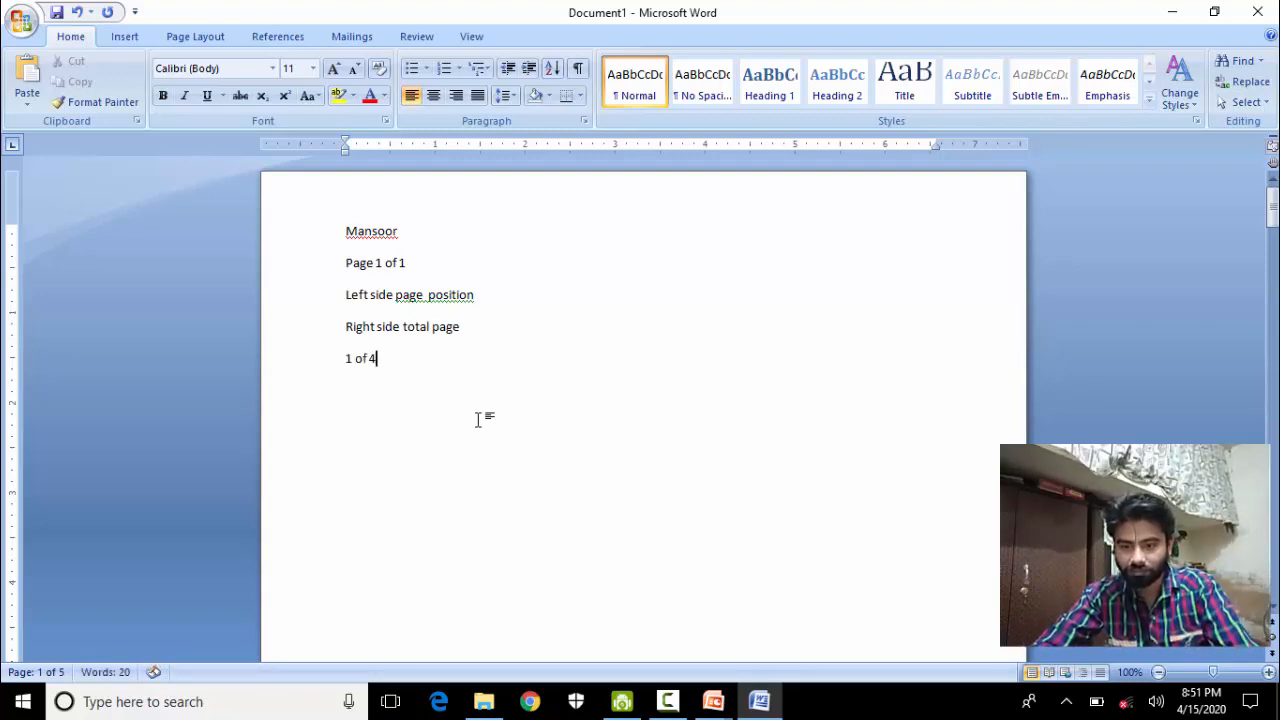
{"action": "key", "text": "Return"}
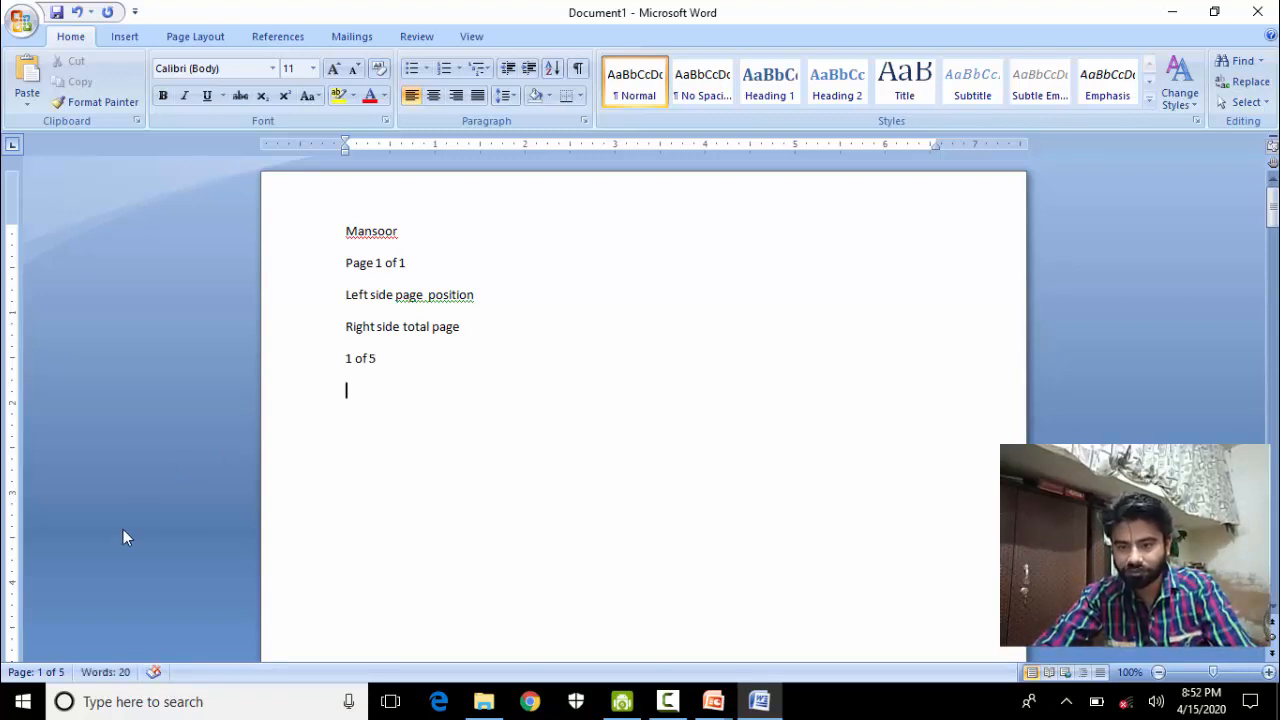
{"action": "scroll", "coordinate": [444, 455], "scroll_direction": "down", "scroll_amount": 15}
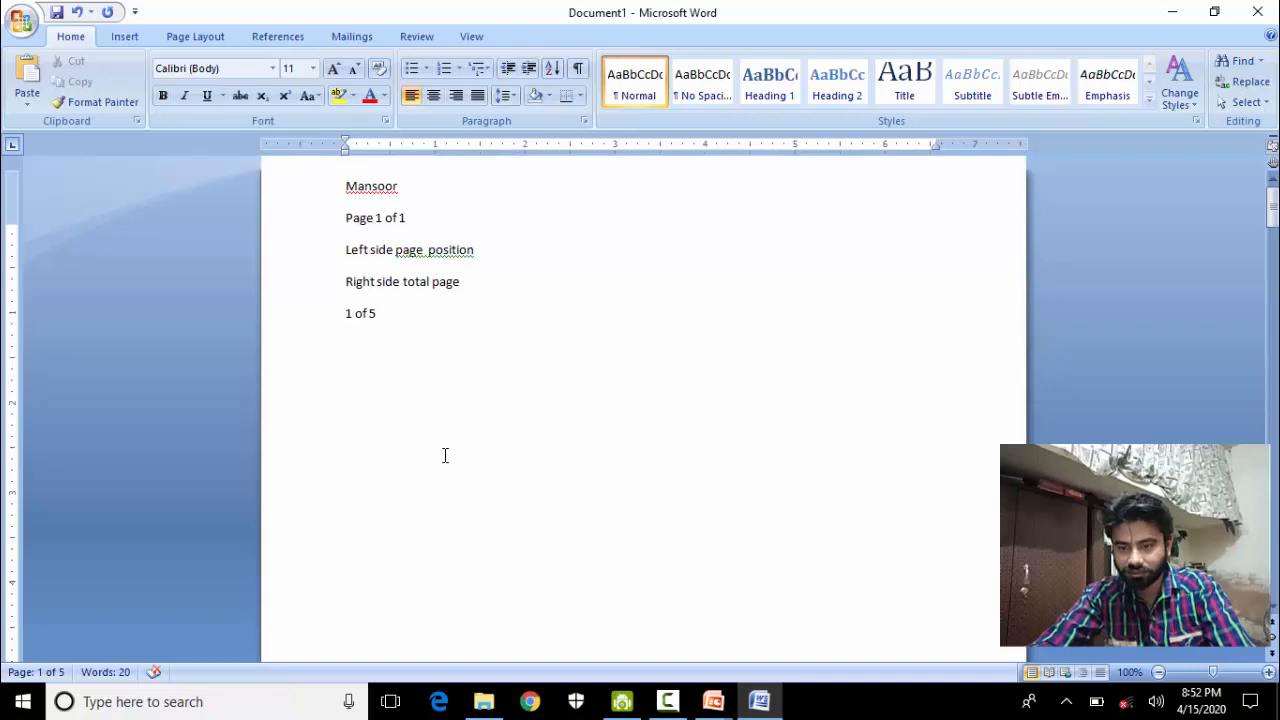
Step: Place the cursor on pages 3 and 4 in turn to check the page indicator, and return it to the "1 of 5" line
{"action": "scroll", "coordinate": [445, 455], "scroll_direction": "down", "scroll_amount": 10}
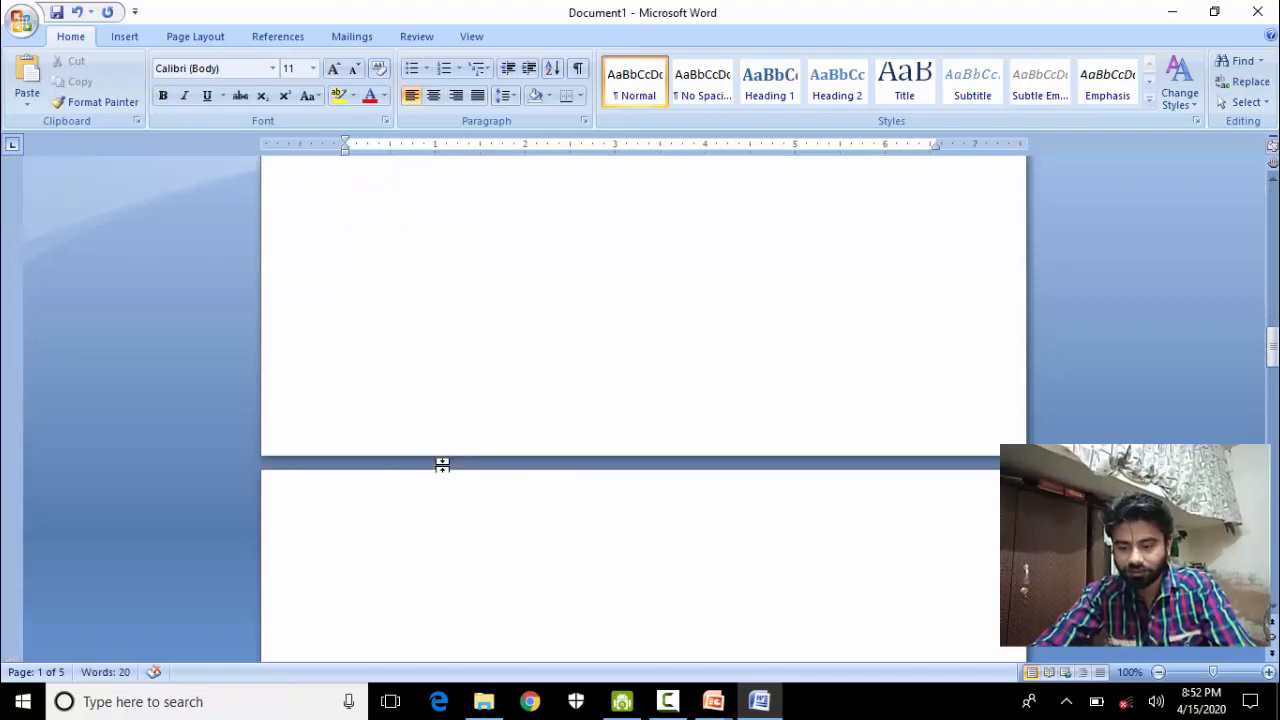
{"action": "left_click", "coordinate": [443, 463]}
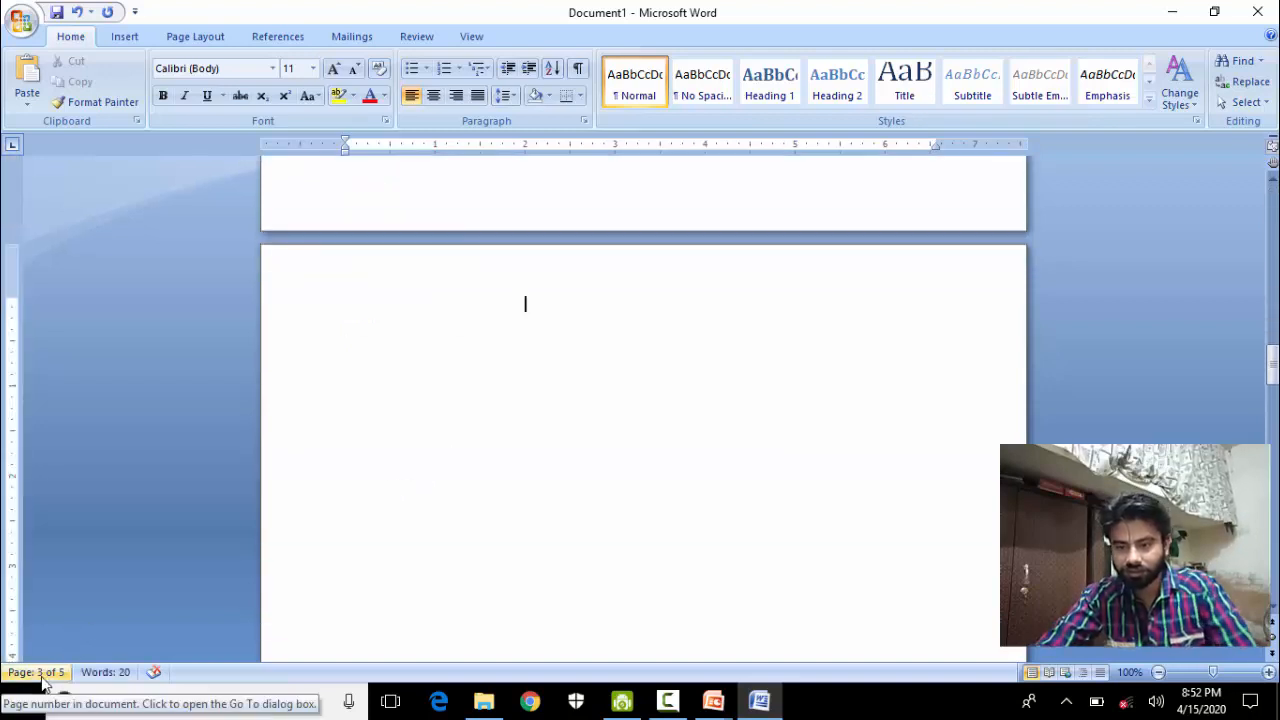
{"action": "scroll", "coordinate": [383, 571], "scroll_direction": "down", "scroll_amount": 2}
{"action": "scroll", "coordinate": [382, 577], "scroll_direction": "down", "scroll_amount": 7}
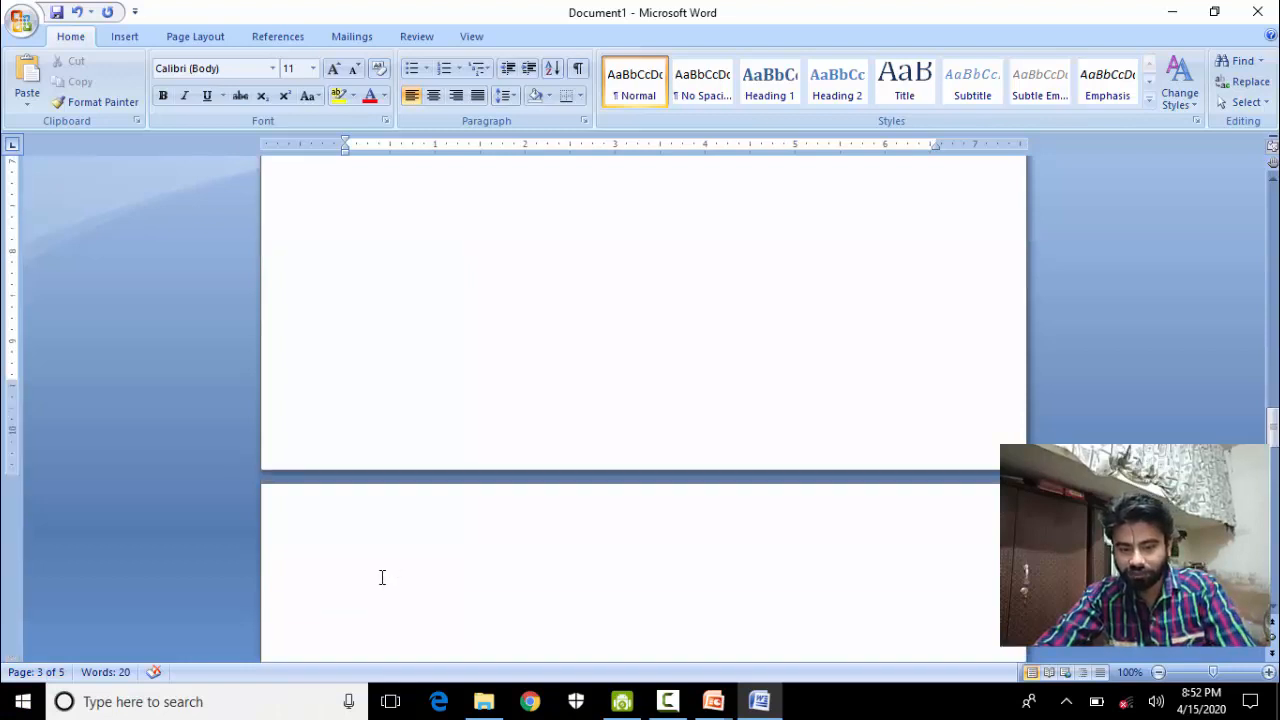
{"action": "scroll", "coordinate": [384, 577], "scroll_direction": "up", "scroll_amount": 2}
{"action": "left_click", "coordinate": [434, 590]}
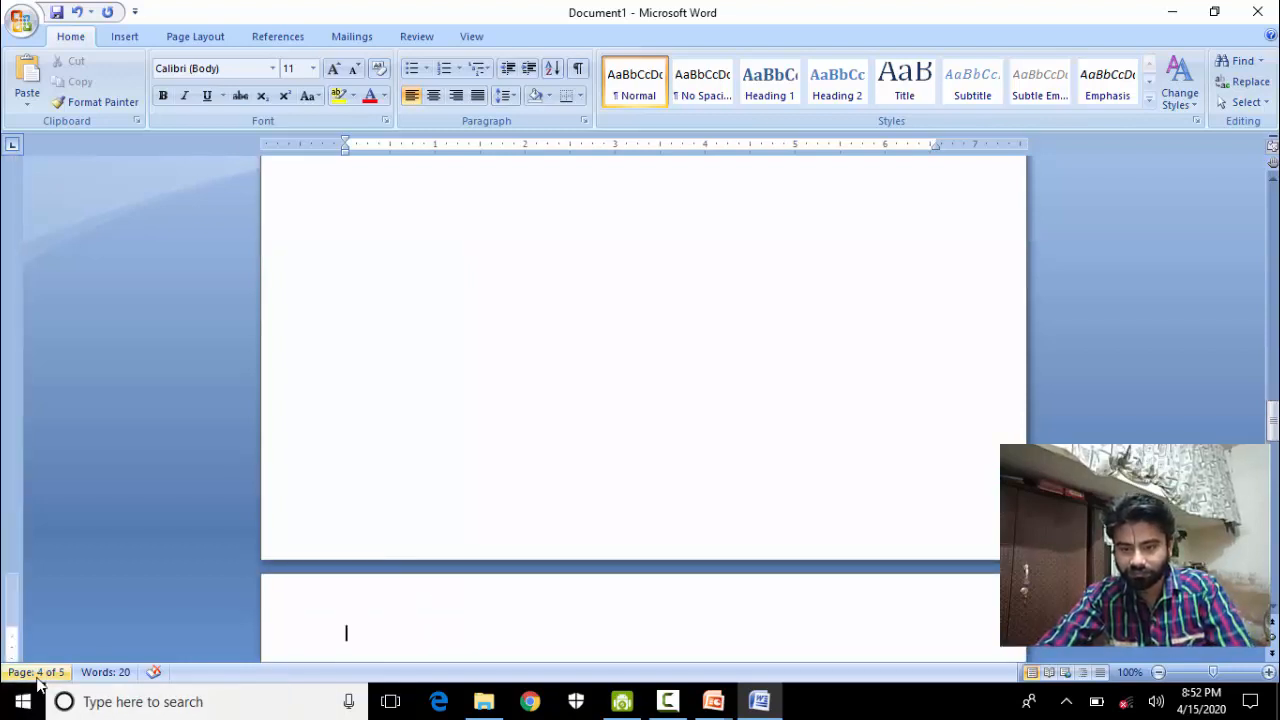
{"action": "scroll", "coordinate": [303, 552], "scroll_direction": "up", "scroll_amount": 3}
{"action": "scroll", "coordinate": [303, 552], "scroll_direction": "up", "scroll_amount": 10}
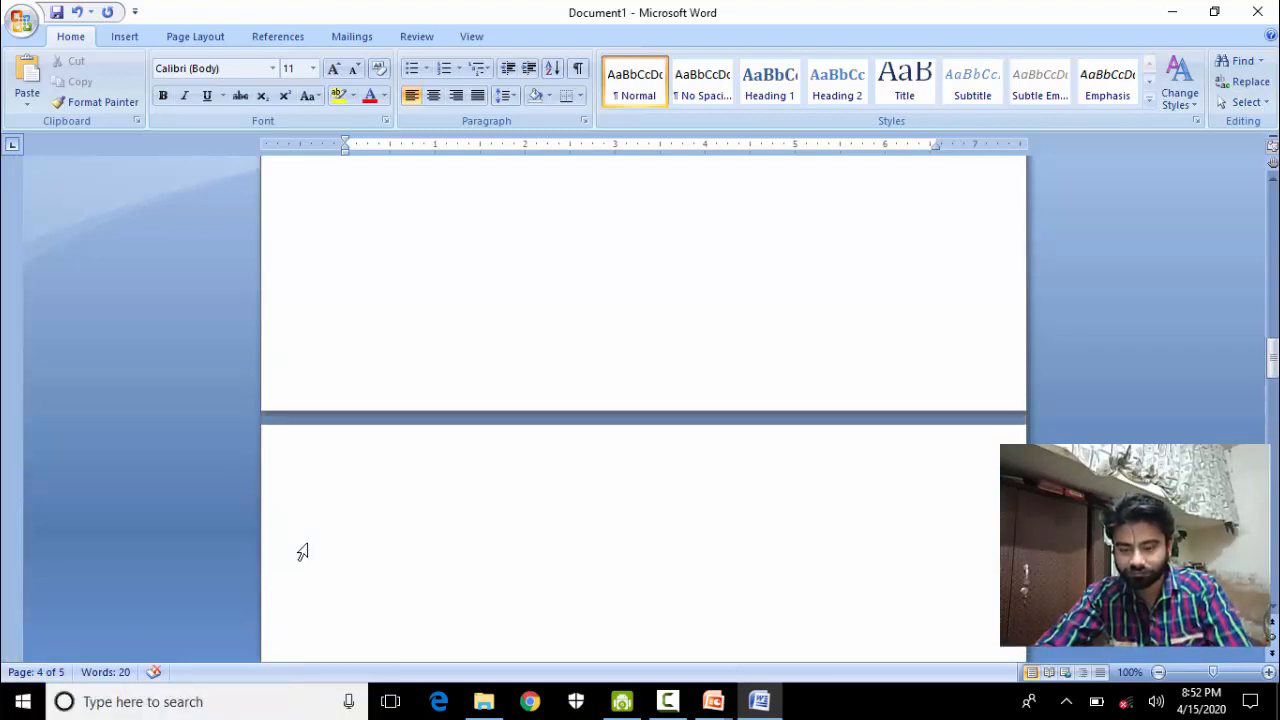
{"action": "scroll", "coordinate": [303, 552], "scroll_direction": "up", "scroll_amount": 5}
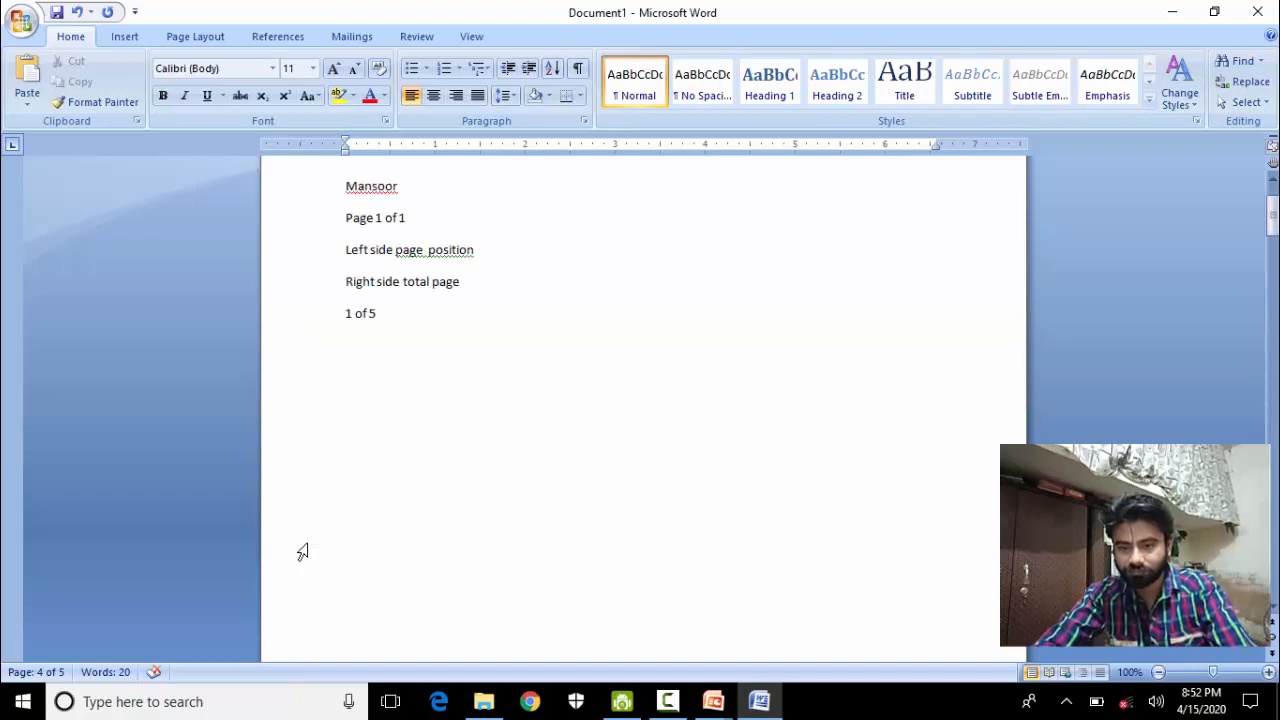
{"action": "left_click", "coordinate": [437, 365]}
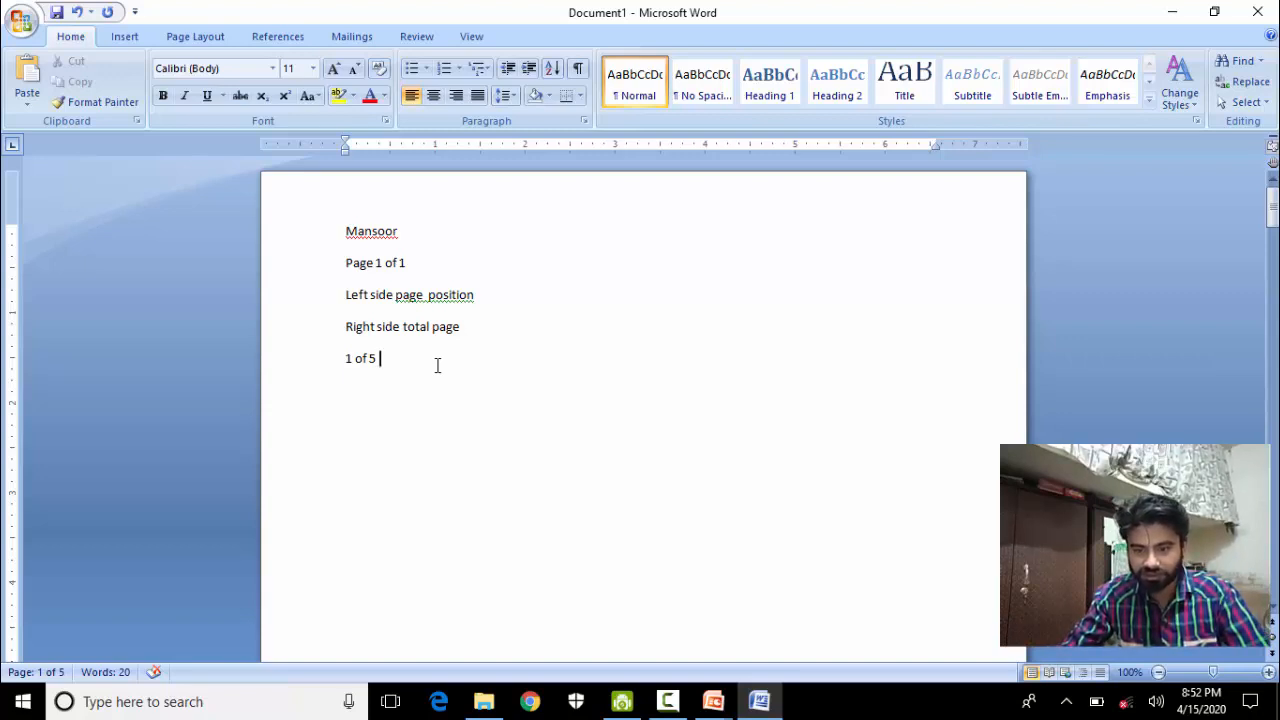
Step: Add Print Preview and Quick Print to the Quick Access Toolbar and quick-print the document
{"action": "left_click", "coordinate": [135, 12]}
{"action": "left_click", "coordinate": [87, 157]}
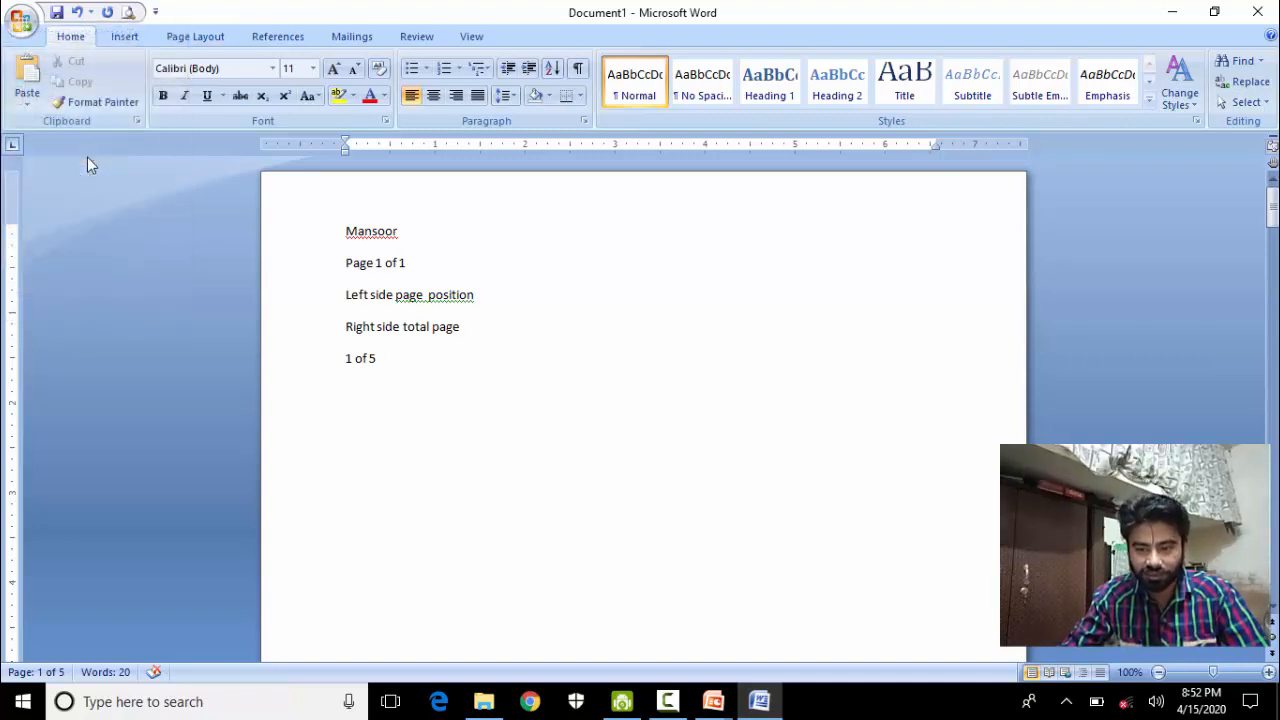
{"action": "left_click", "coordinate": [155, 12]}
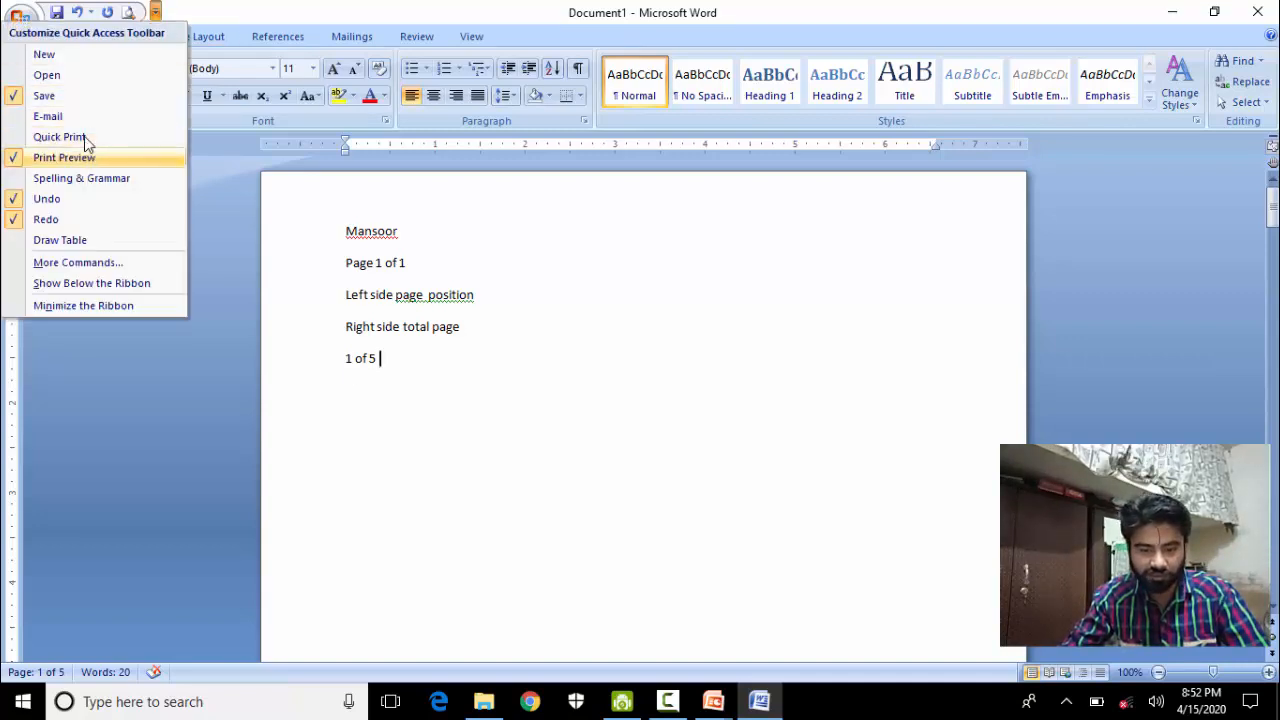
{"action": "left_click", "coordinate": [84, 132]}
{"action": "left_click", "coordinate": [150, 12]}
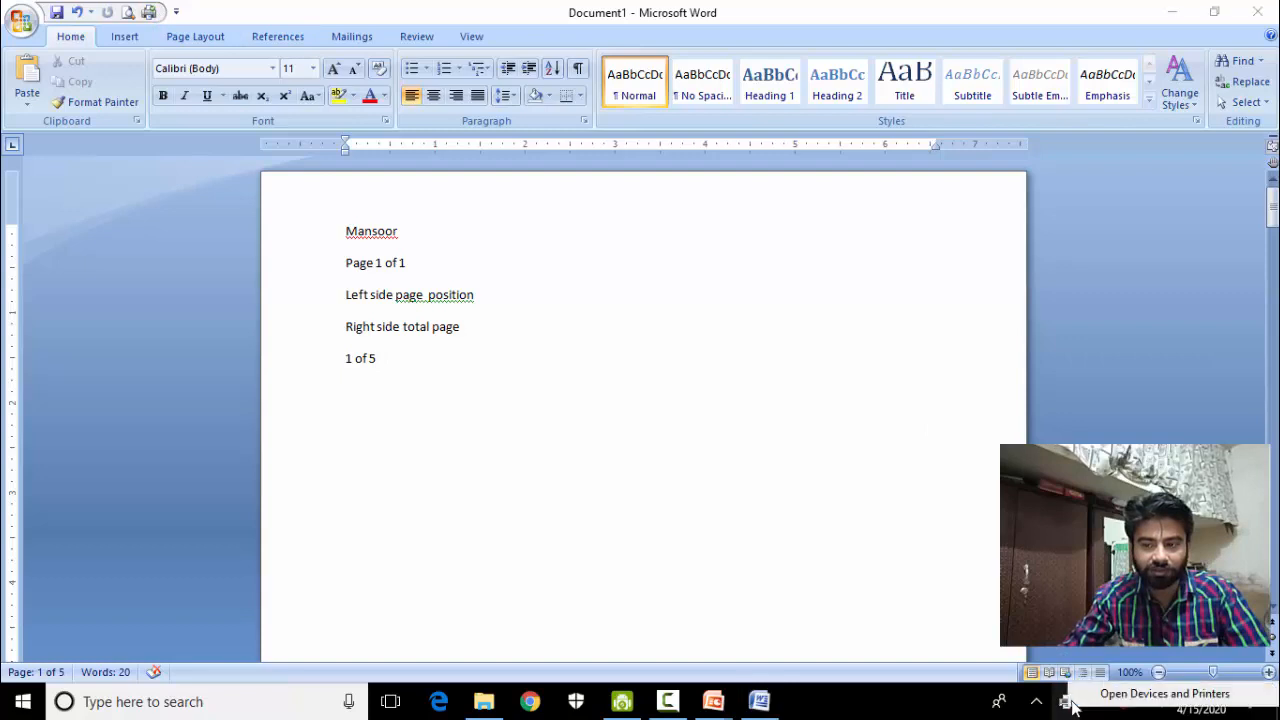
Step: Try the Print dialog's page ranges for the current page, page 5 and all pages, and close it without printing
{"action": "left_click", "coordinate": [8, 22]}
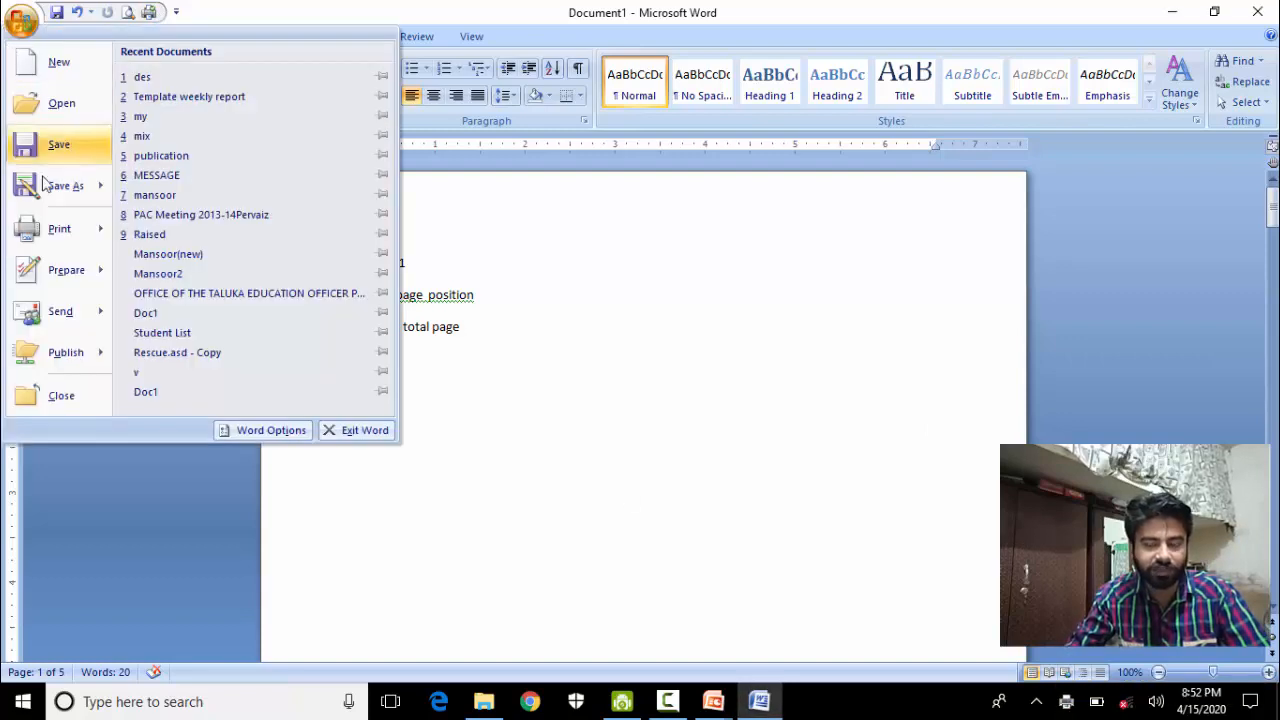
{"action": "left_click", "coordinate": [54, 228]}
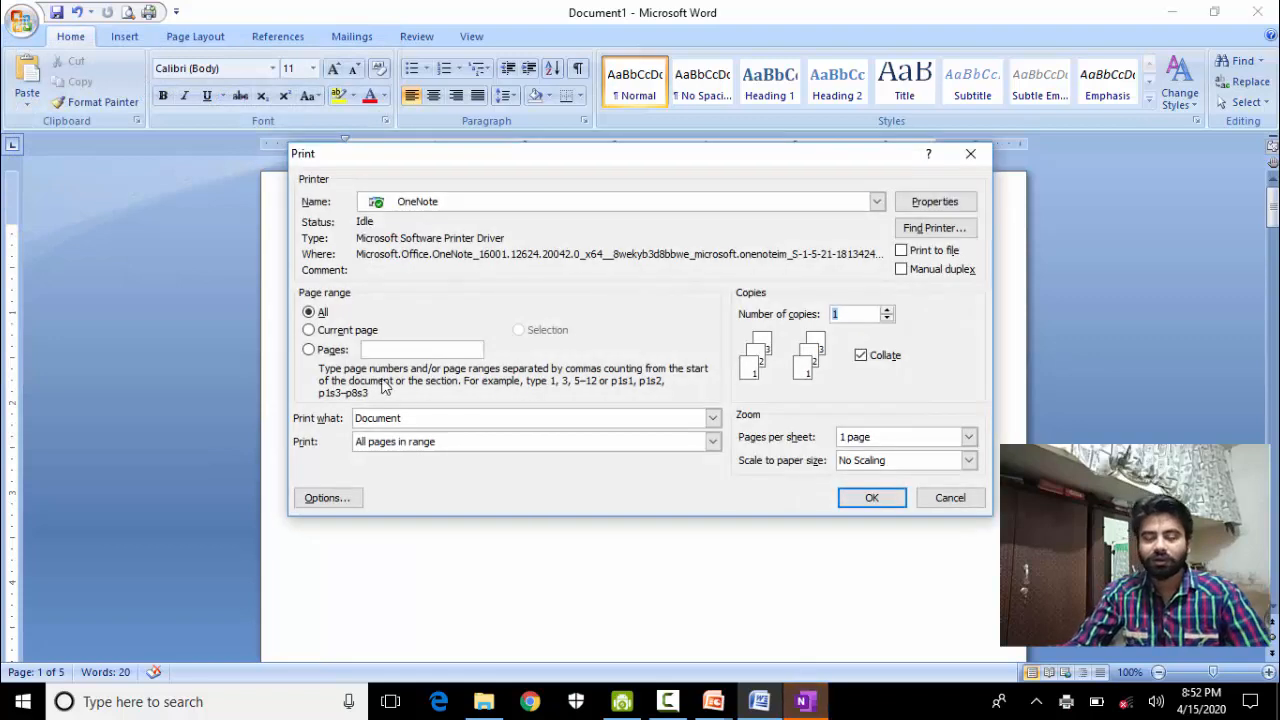
{"action": "left_click", "coordinate": [347, 332]}
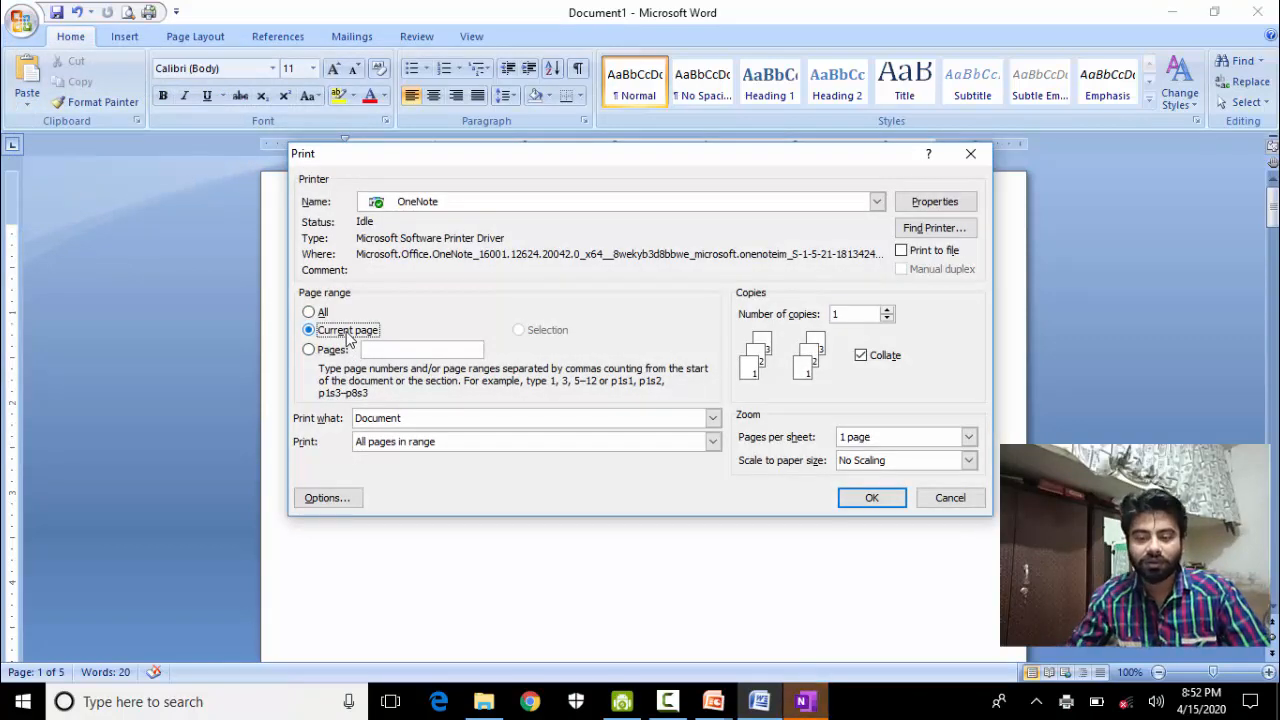
{"action": "left_click", "coordinate": [455, 348]}
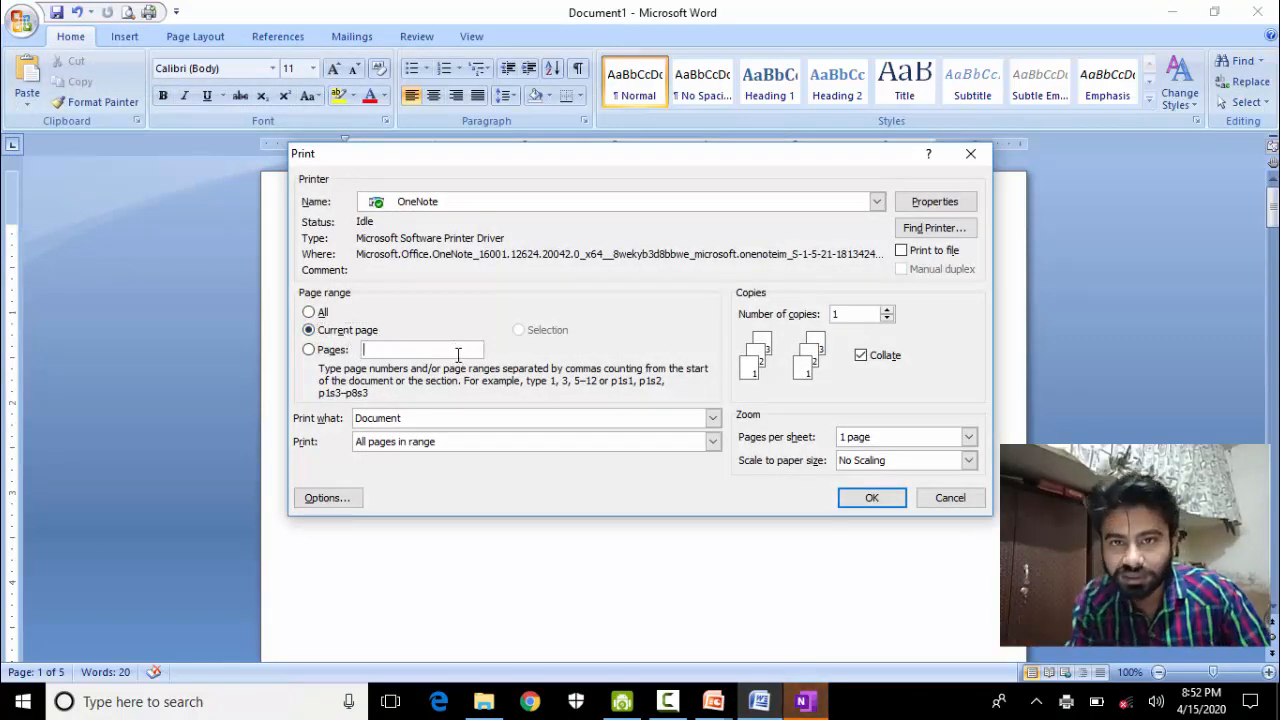
{"action": "type", "text": "3"}
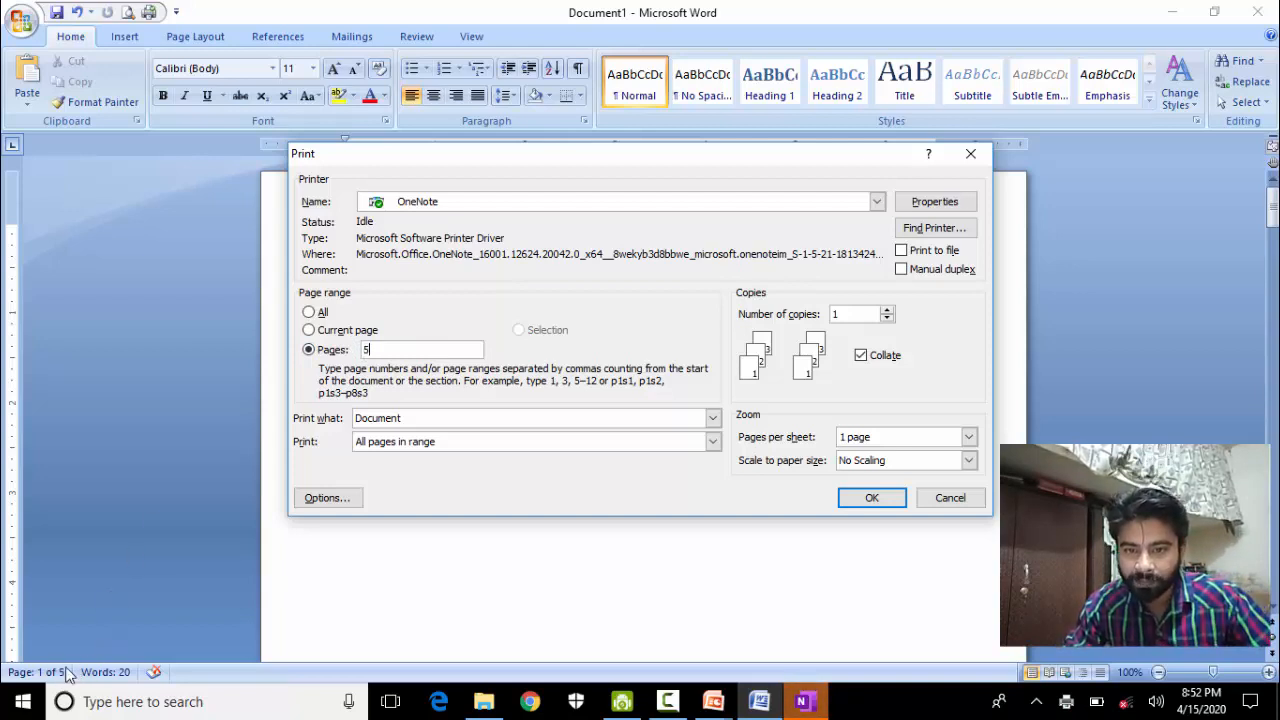
{"action": "left_click", "coordinate": [310, 313]}
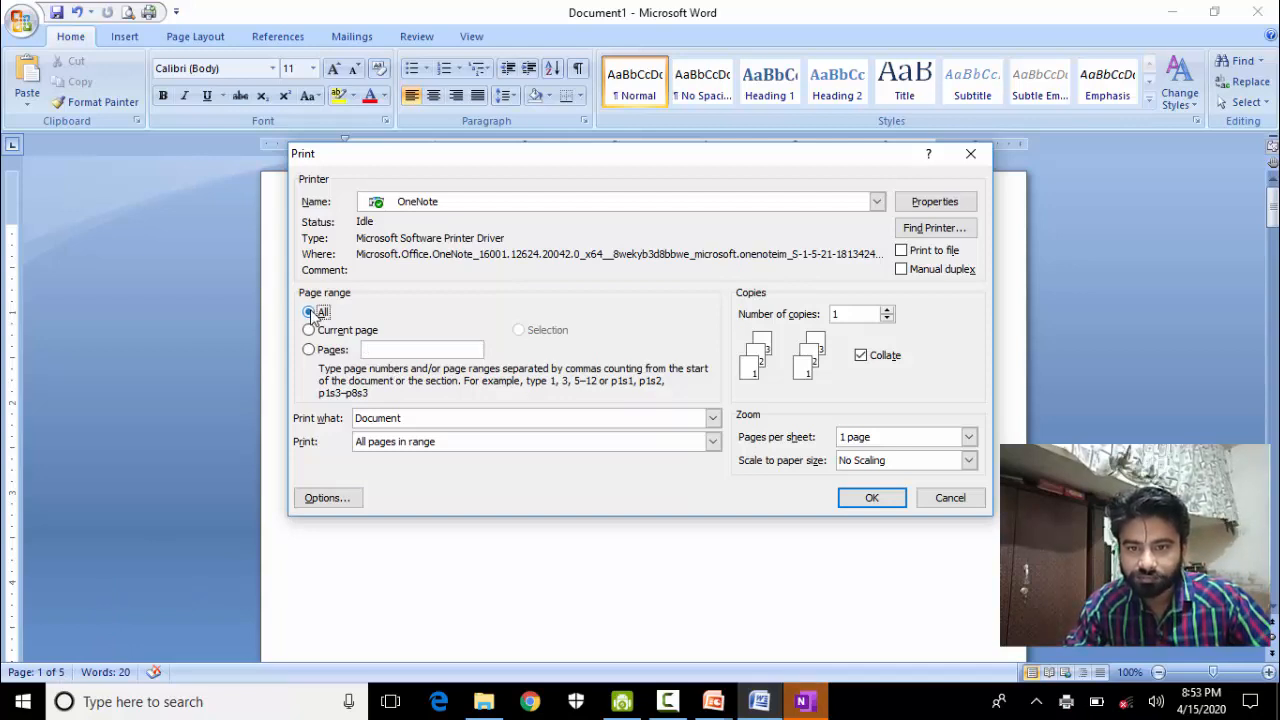
{"action": "left_click", "coordinate": [968, 505]}
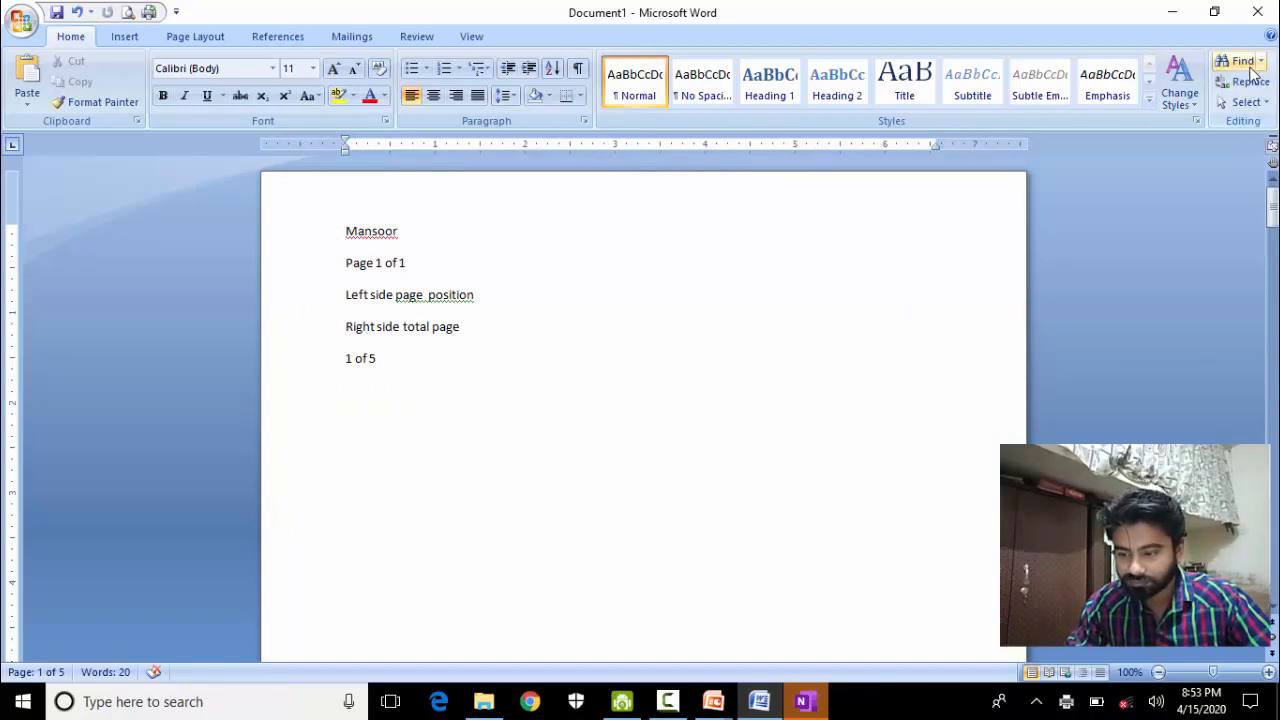
Step: Jump to page 4 of the document with Go To in Find and Replace, and close the dialog
{"action": "left_click", "coordinate": [1249, 66]}
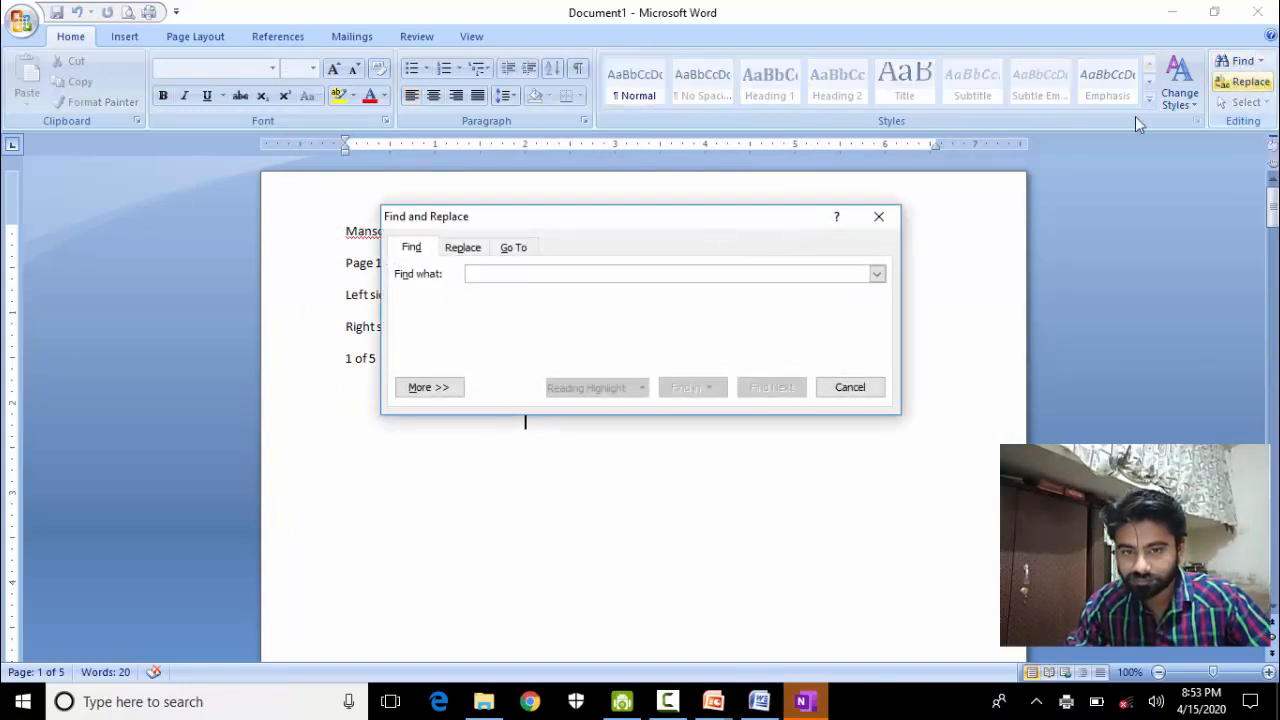
{"action": "left_click", "coordinate": [514, 248]}
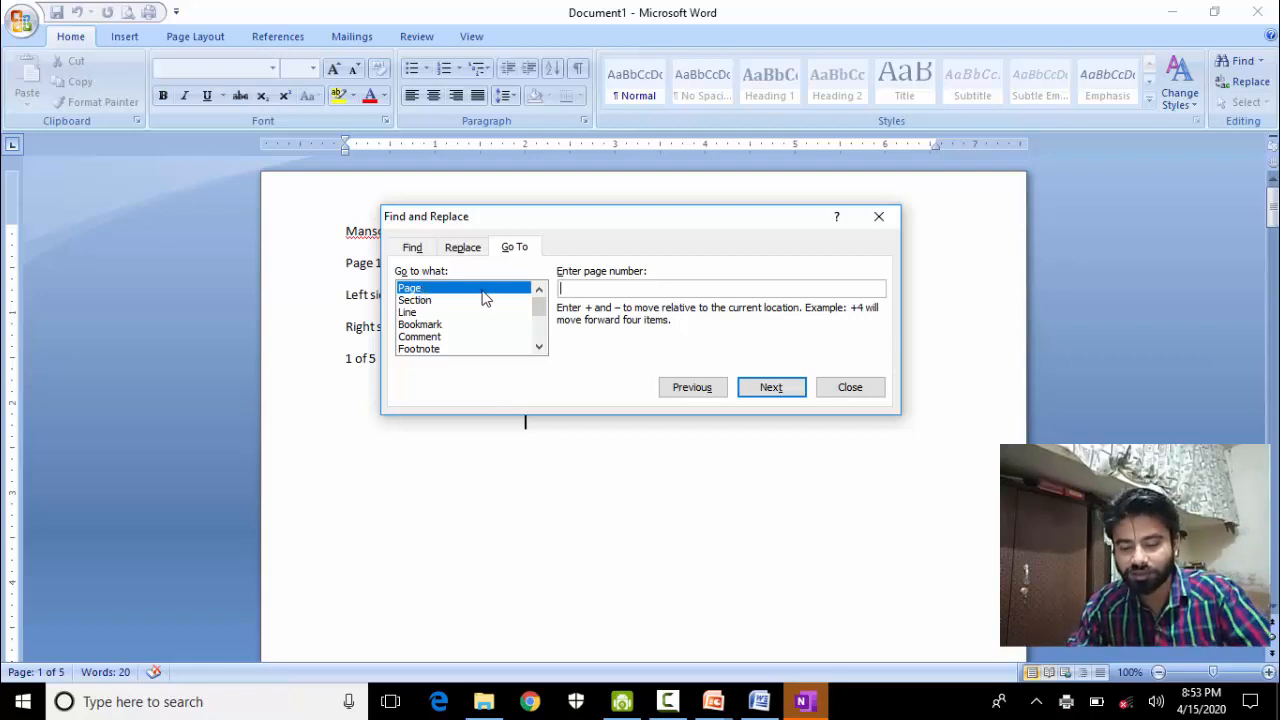
{"action": "type", "text": "4"}
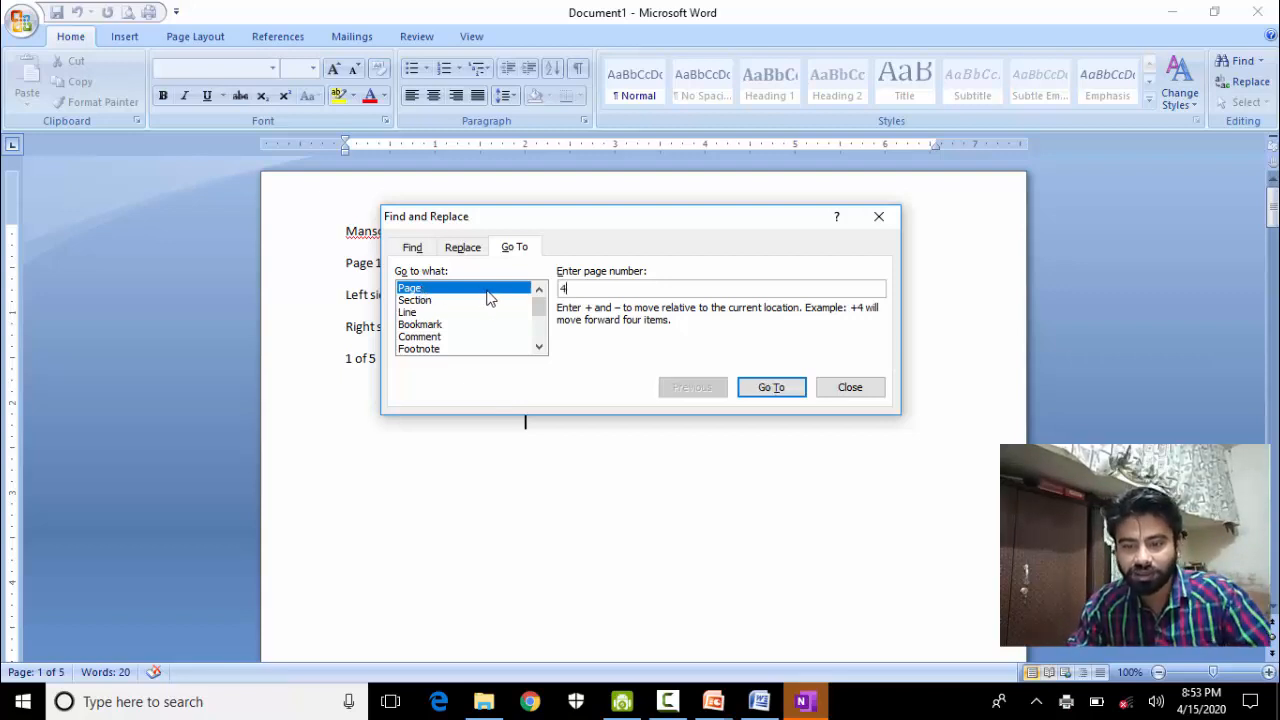
{"action": "left_click", "coordinate": [762, 400]}
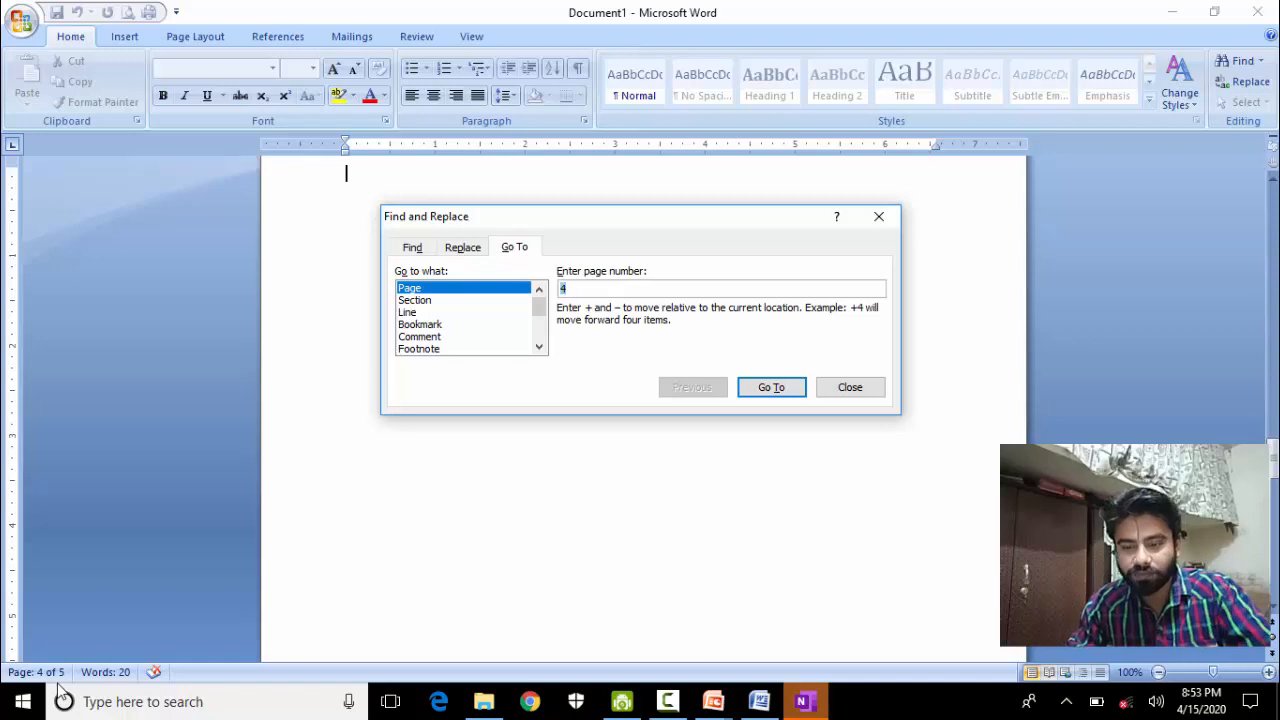
{"action": "left_click", "coordinate": [849, 387]}
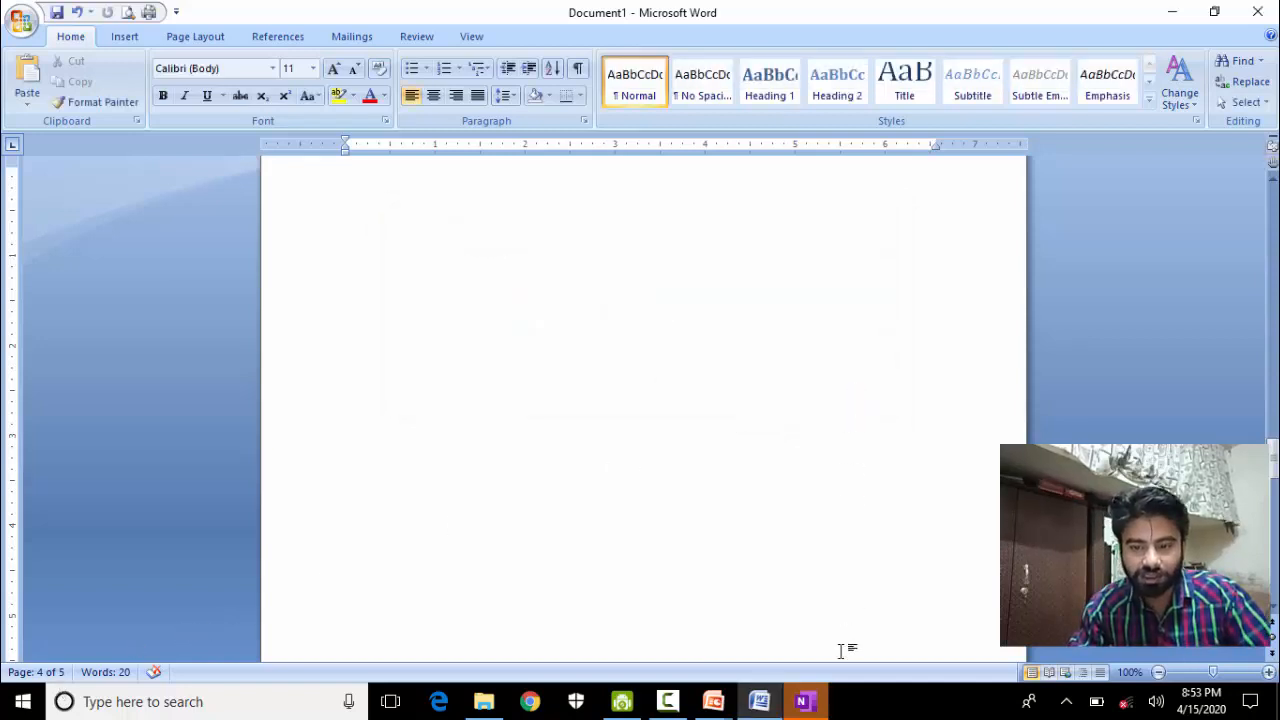
Step: Dismiss the OneNote sign-in window and return to the beginning of the Word document
{"action": "left_click", "coordinate": [805, 701]}
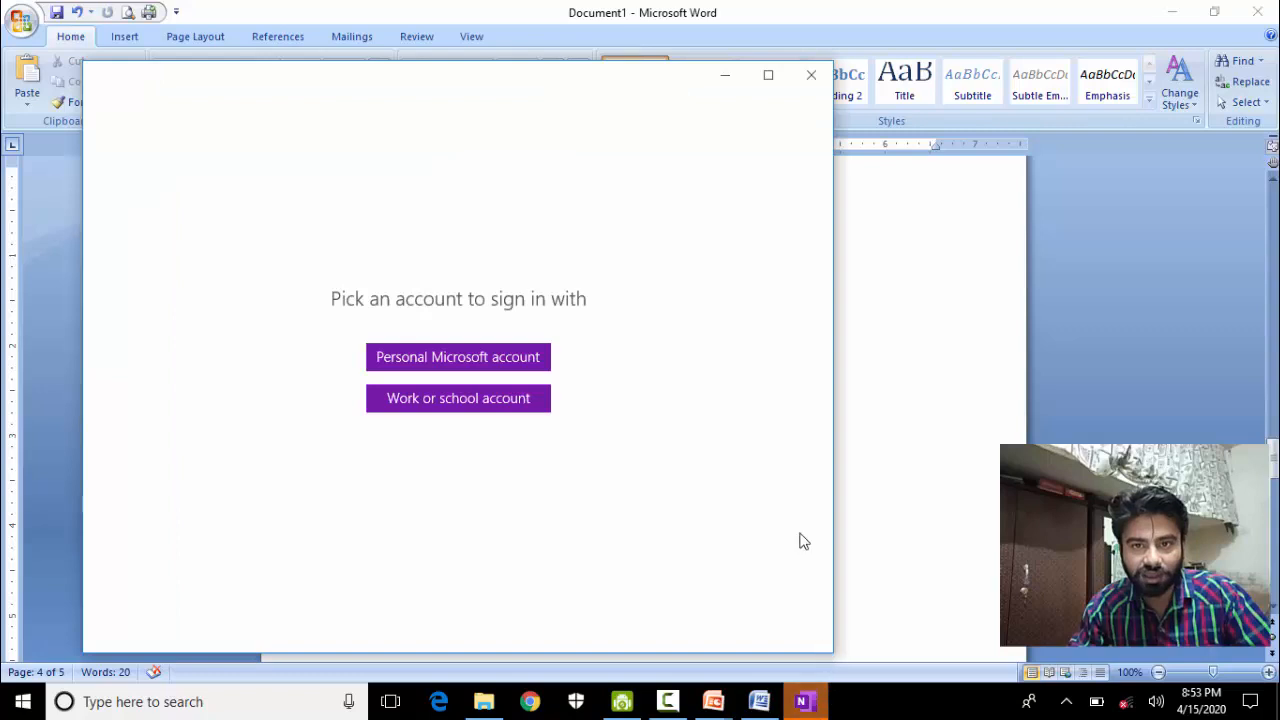
{"action": "left_click", "coordinate": [814, 78]}
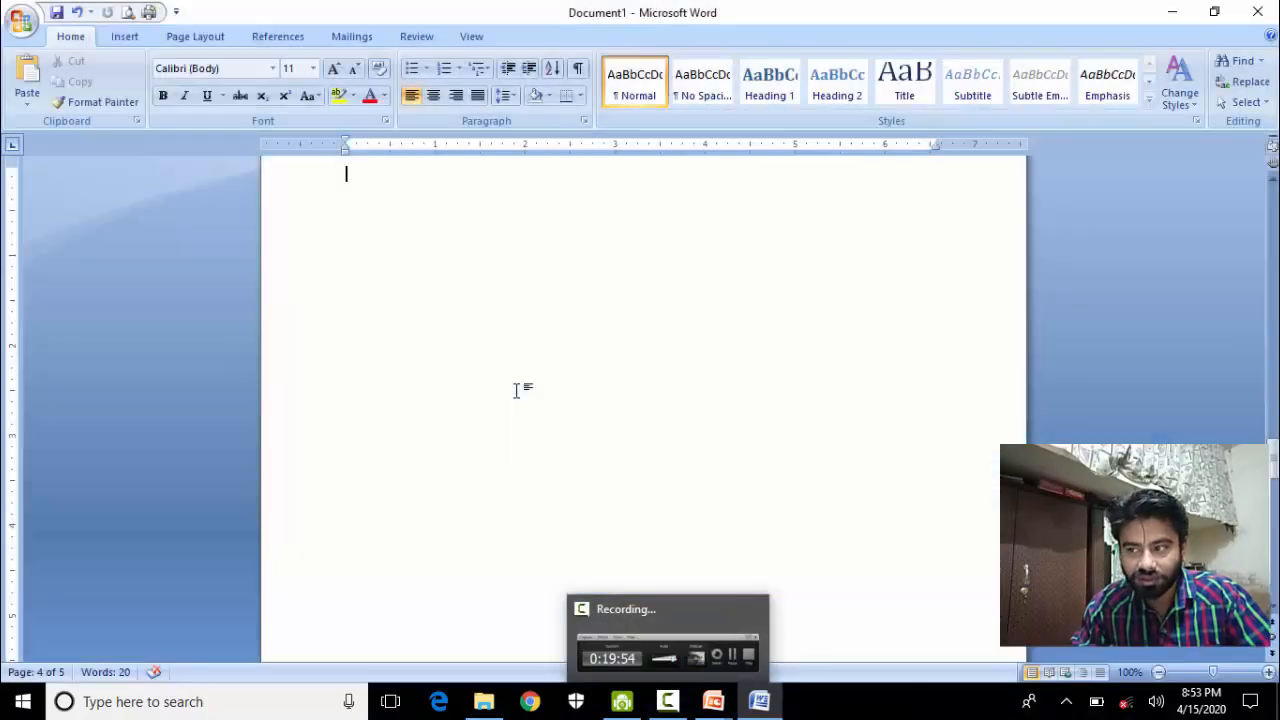
{"action": "left_click", "coordinate": [517, 391]}
{"action": "scroll", "coordinate": [424, 277], "scroll_direction": "up", "scroll_amount": 1}
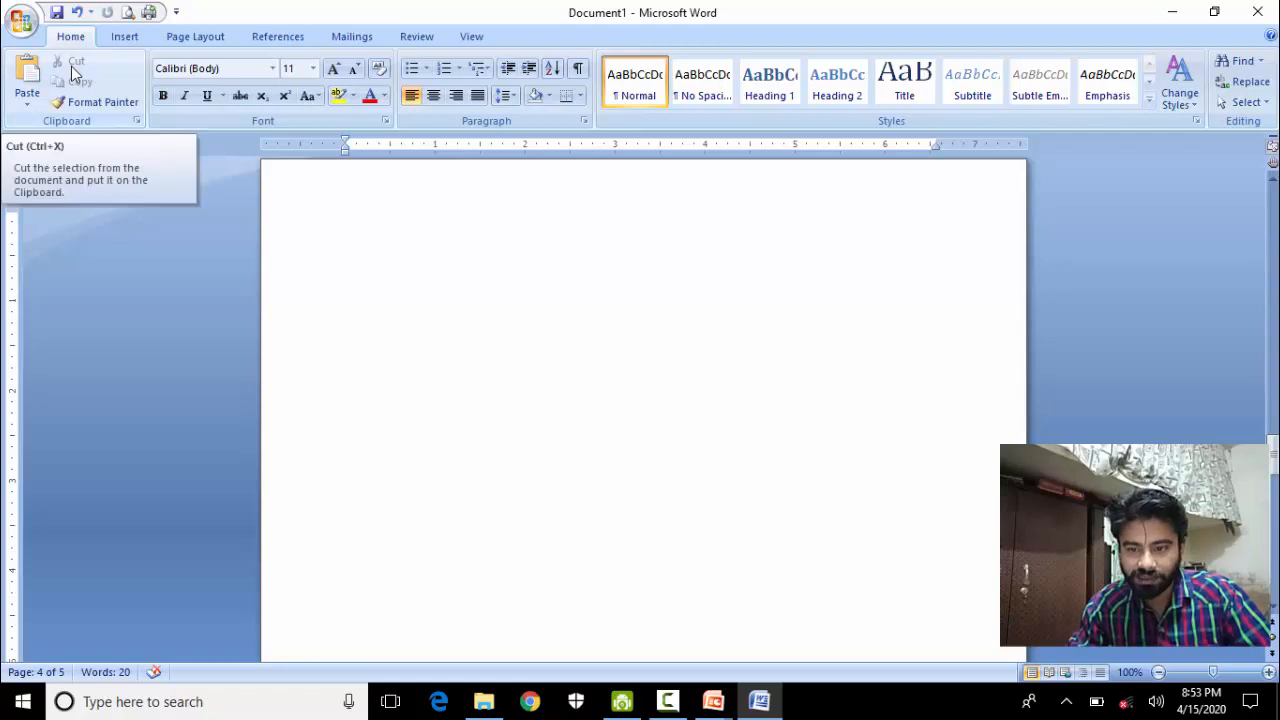
{"action": "left_click", "coordinate": [397, 224]}
{"action": "key", "text": "ctrl+Return"}
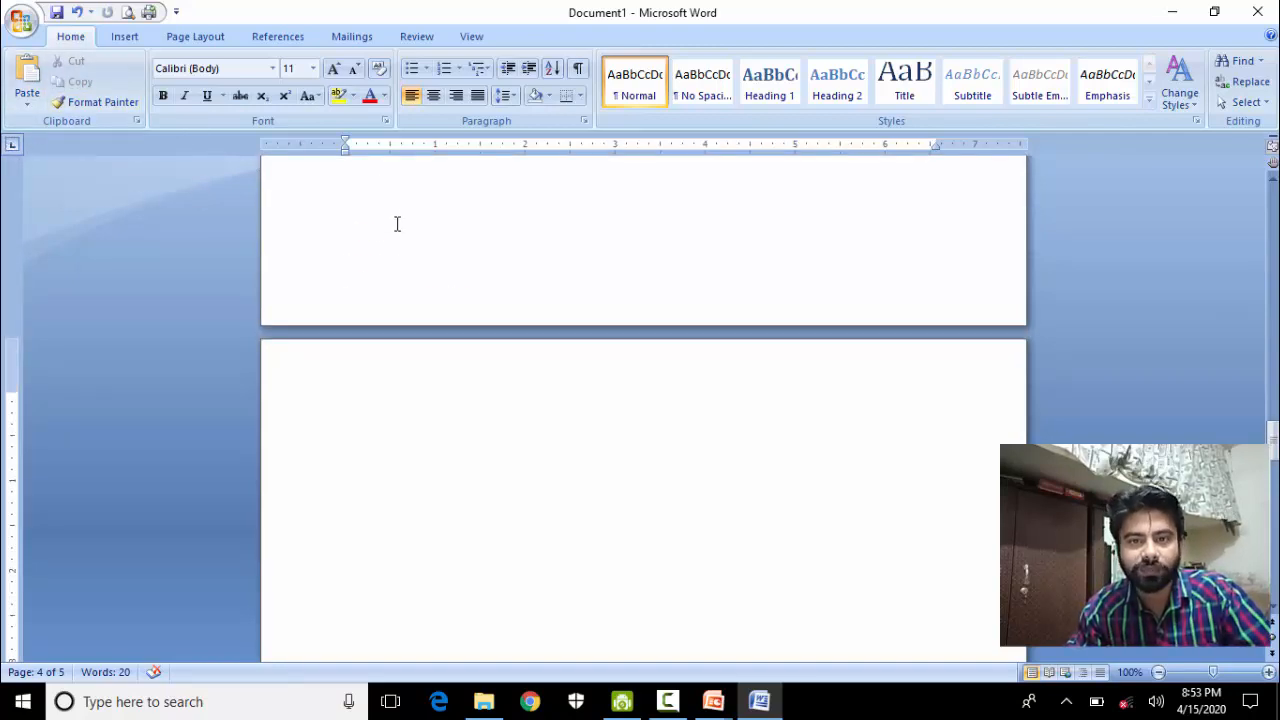
{"action": "key", "text": "ctrl+Home"}
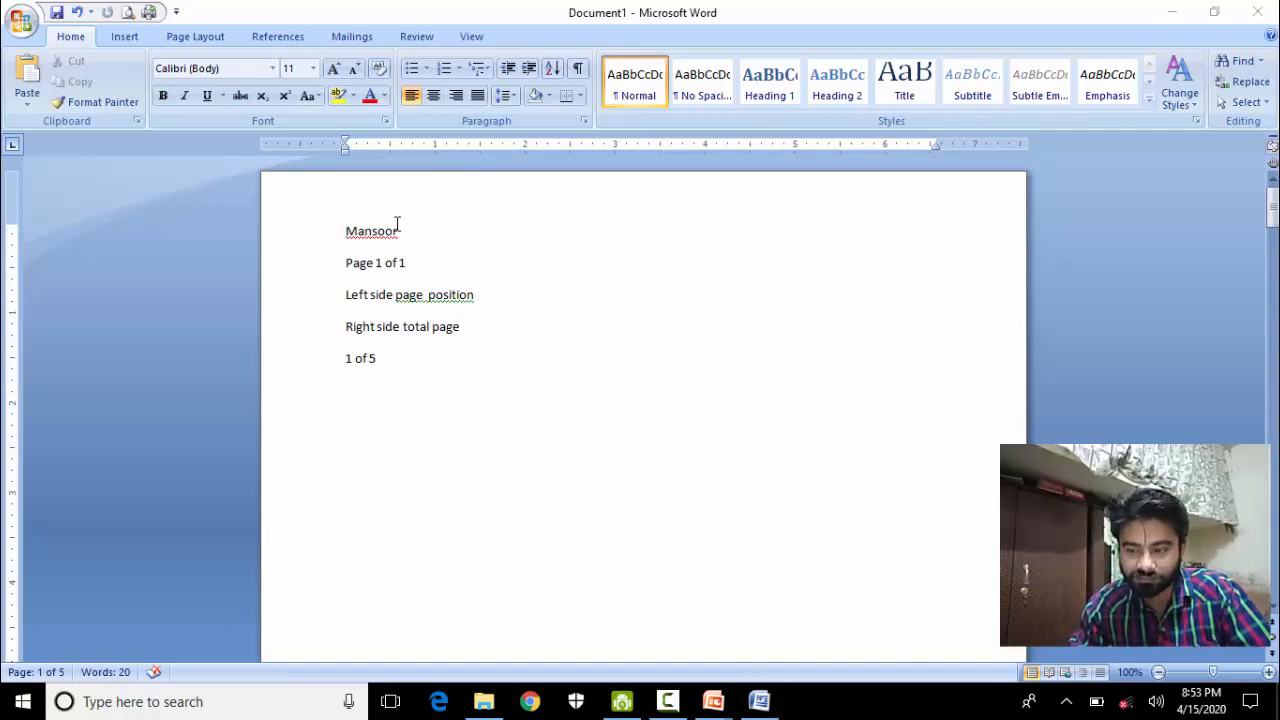
Step: Open the On-Screen Keyboard and move it below the document text
{"action": "key", "text": "super"}
{"action": "type", "text": "ke"}
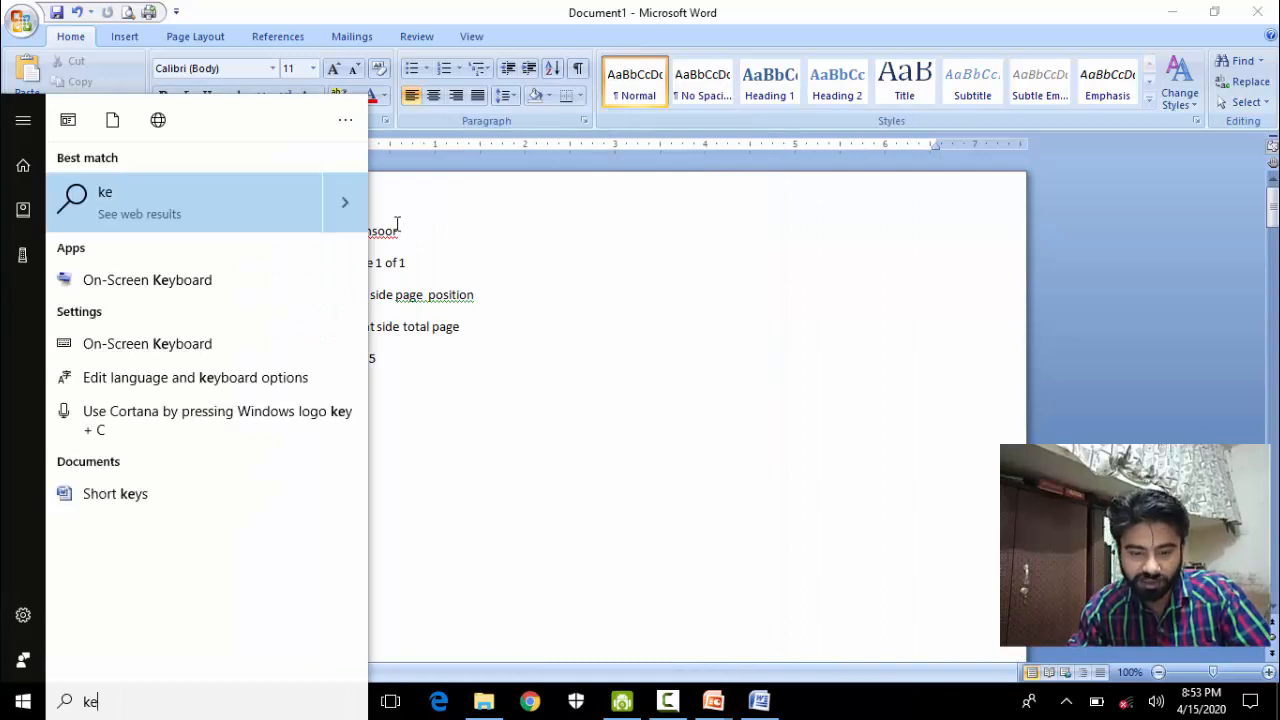
{"action": "left_click", "coordinate": [232, 279]}
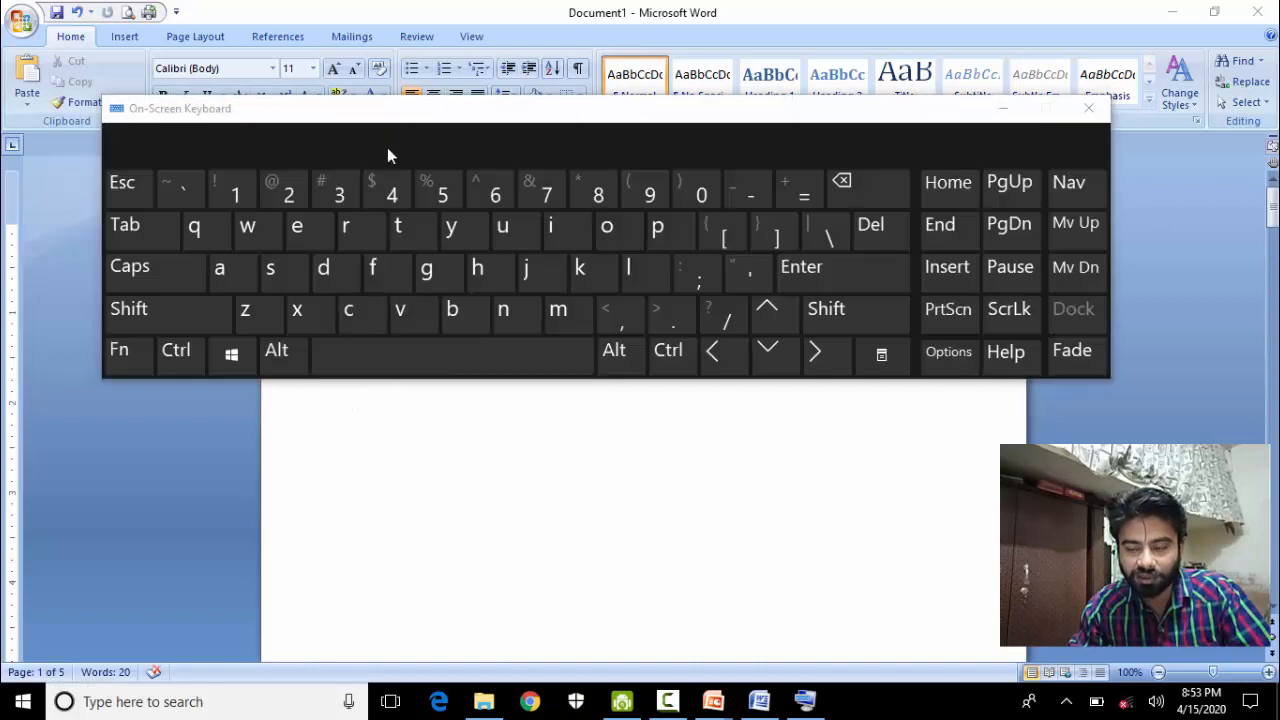
{"action": "left_click_drag", "start_coordinate": [395, 119], "coordinate": [414, 457]}
Step: Add the line "Enter use line break" below "1 of 5", leaving a blank line between them, and select the new line
{"action": "left_click", "coordinate": [478, 327]}
{"action": "scroll", "coordinate": [477, 326], "scroll_direction": "down", "scroll_amount": 3}
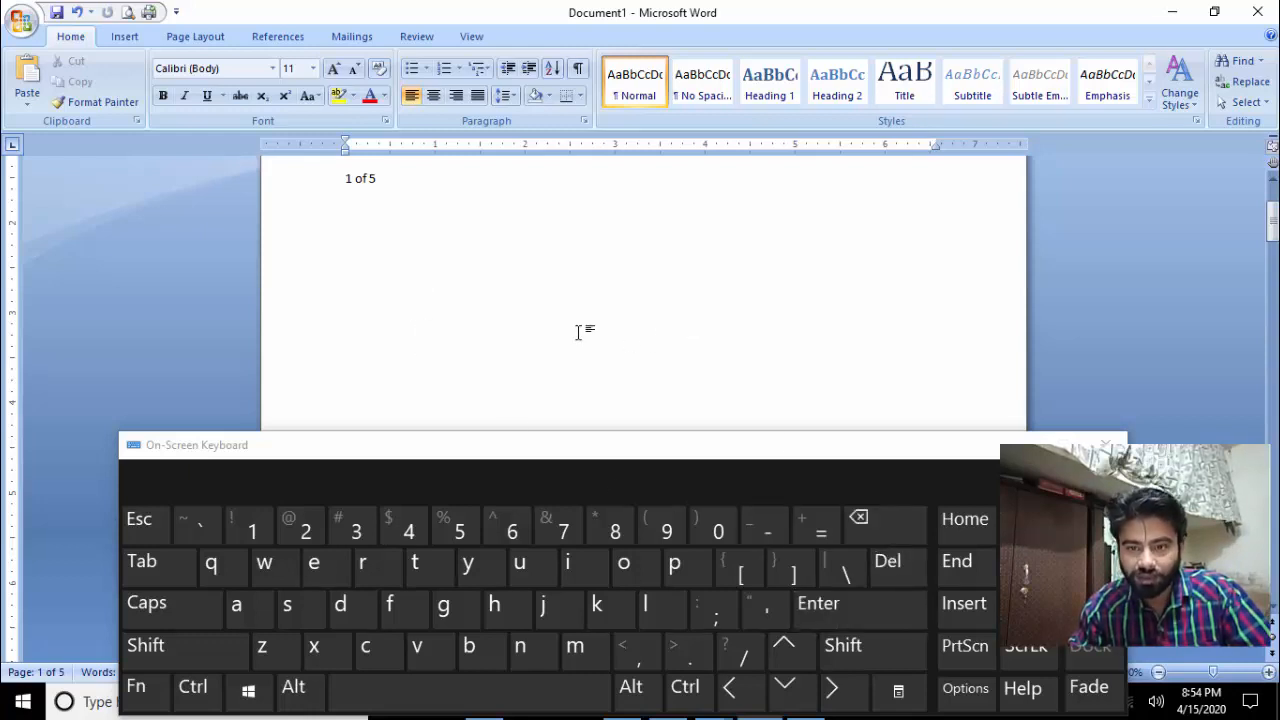
{"action": "type", "text": "enter "}
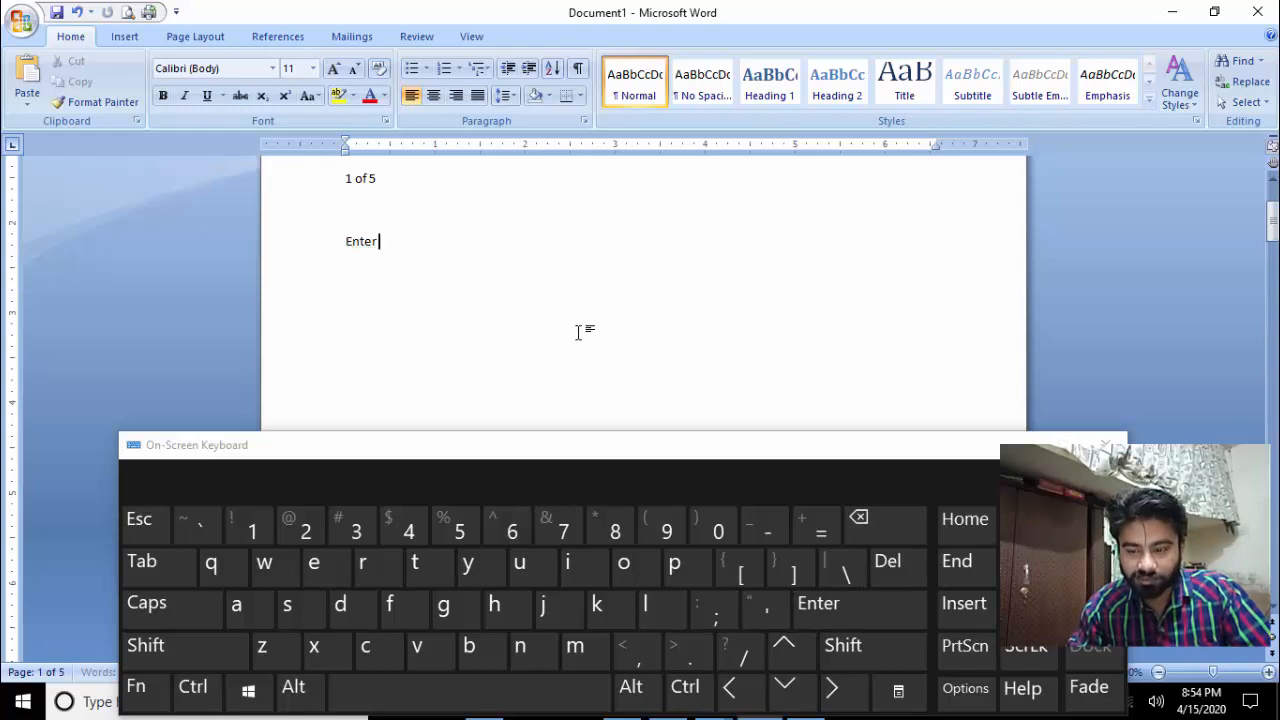
{"action": "type", "text": "u"}
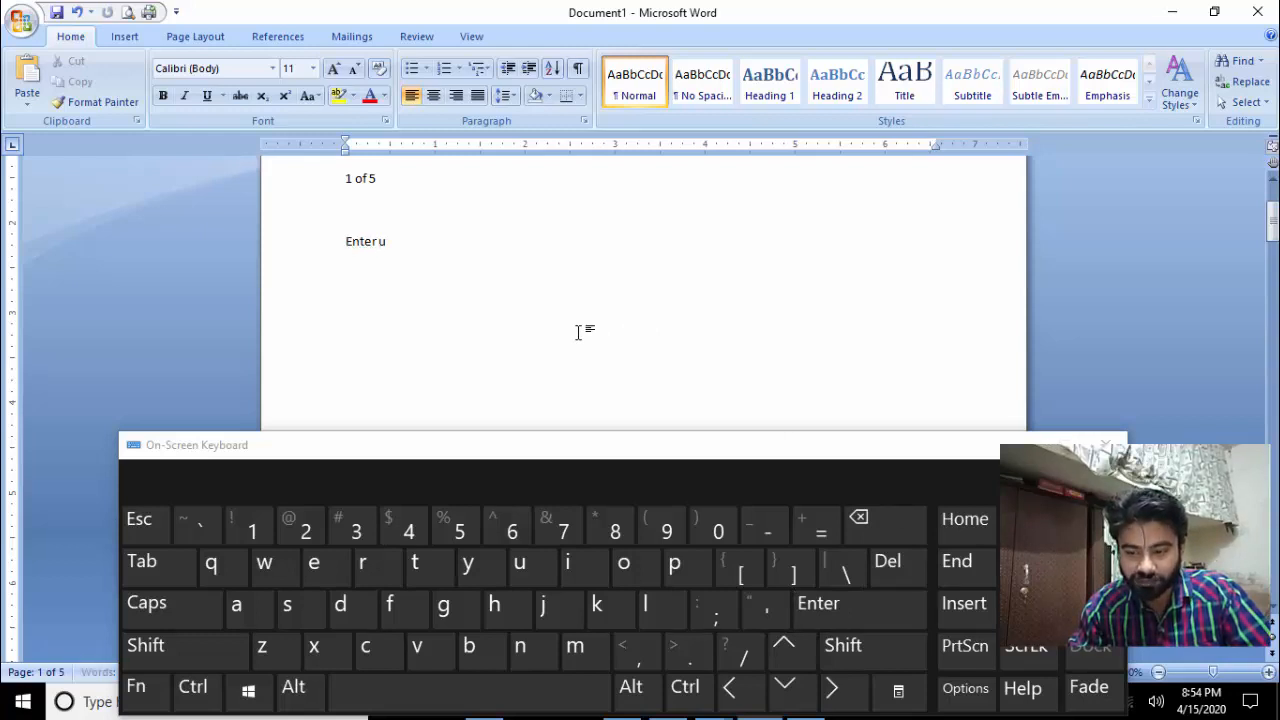
{"action": "type", "text": "se line"}
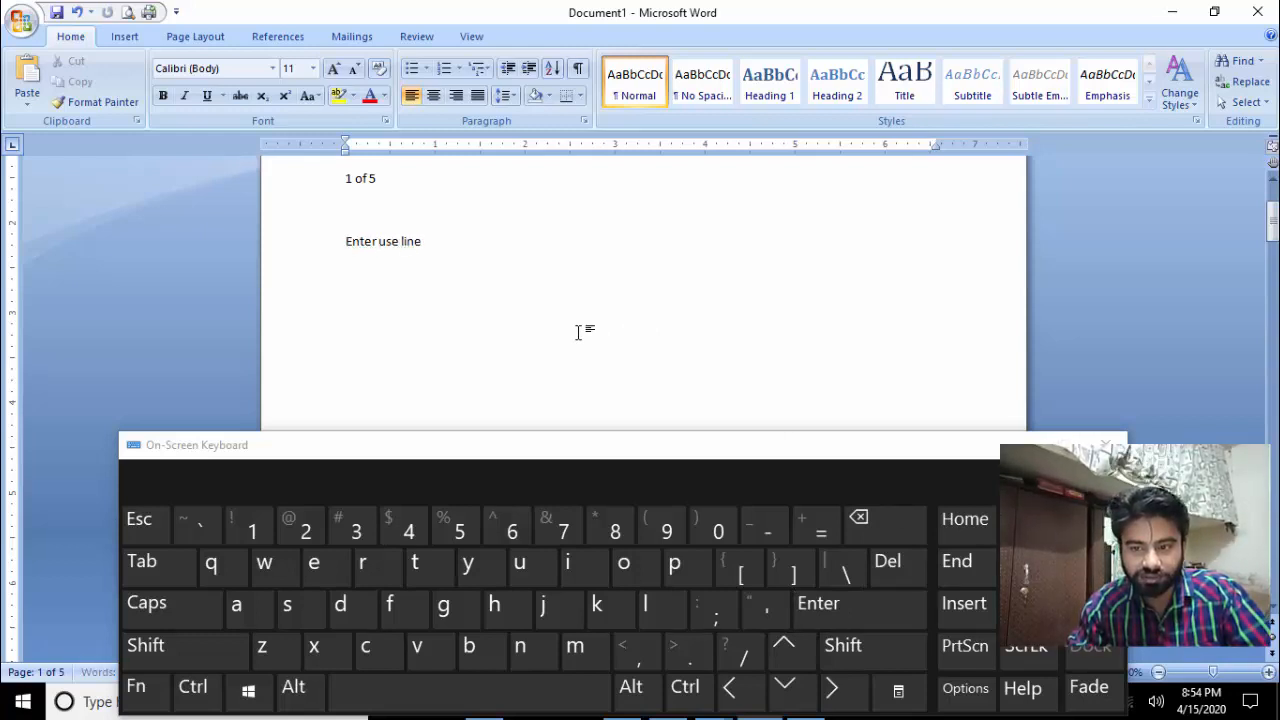
{"action": "type", "text": " break"}
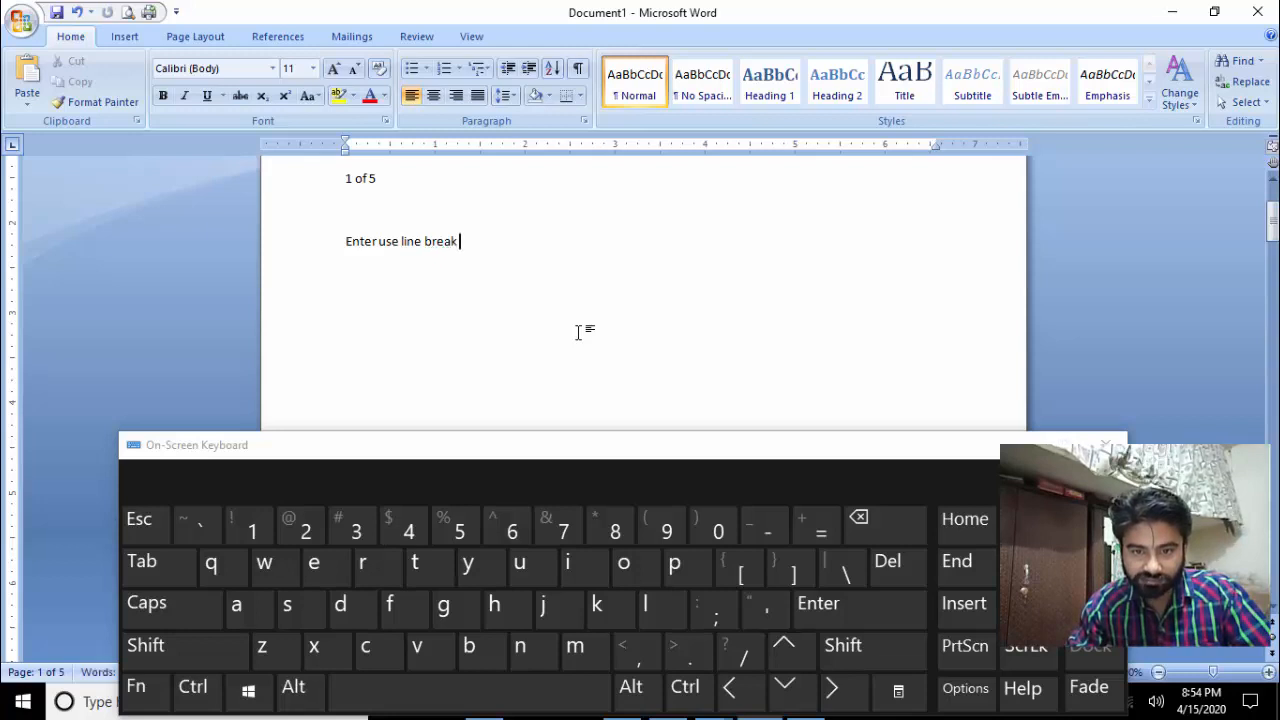
{"action": "left_click_drag", "start_coordinate": [484, 258], "coordinate": [351, 249]}
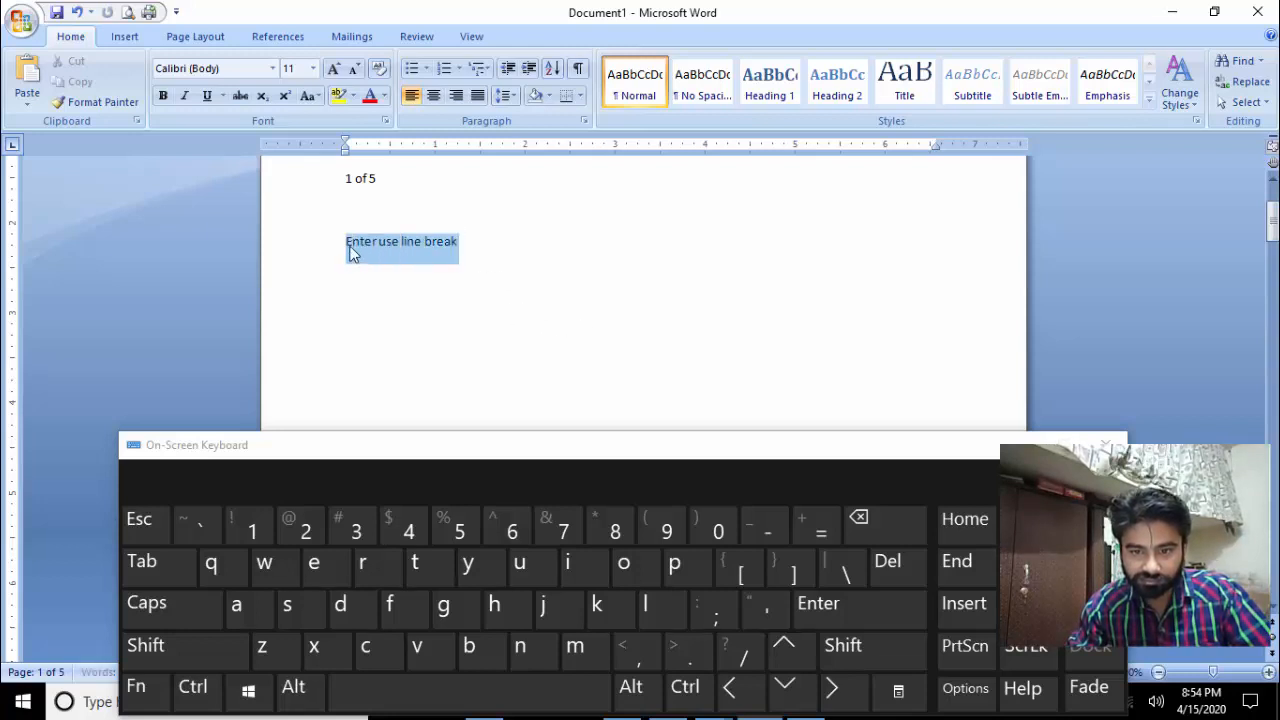
Step: Enlarge the selected line "Enter use line break" to font size 22 and deselect it
{"action": "left_click", "coordinate": [334, 70]}
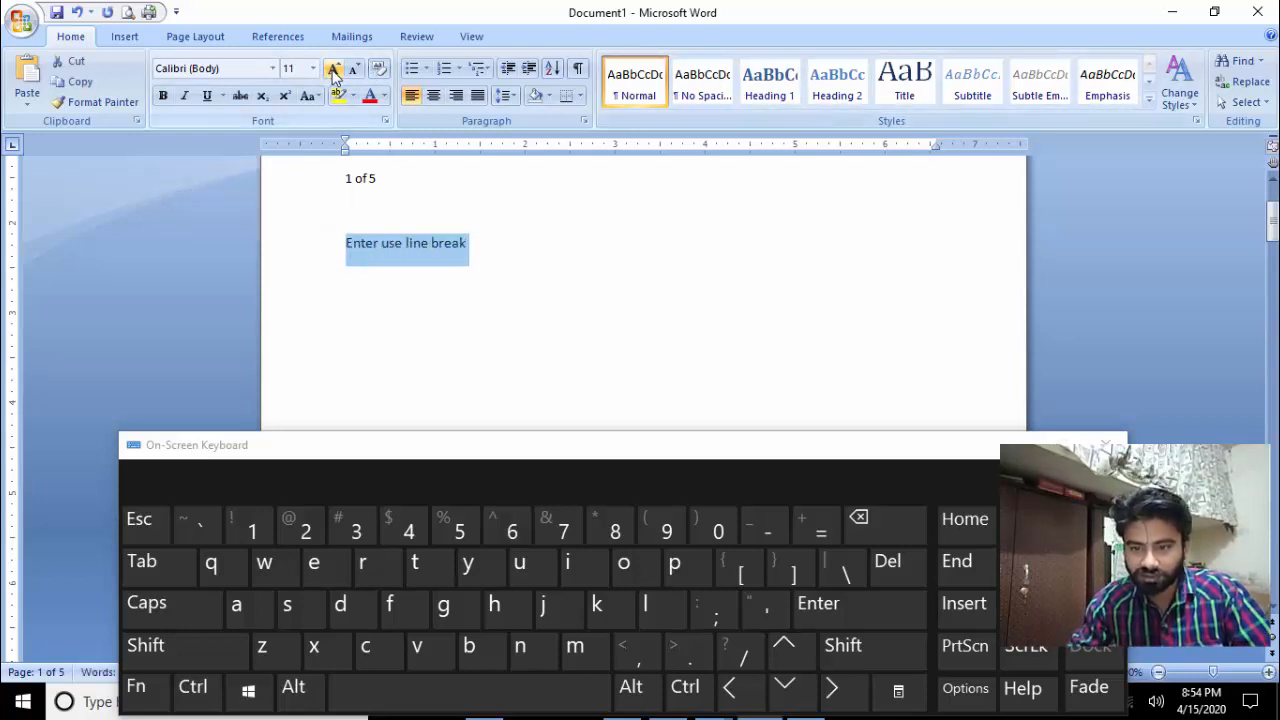
{"action": "left_click", "coordinate": [334, 70]}
{"action": "left_click", "coordinate": [334, 70]}
{"action": "left_click", "coordinate": [334, 70]}
{"action": "left_click", "coordinate": [616, 251]}
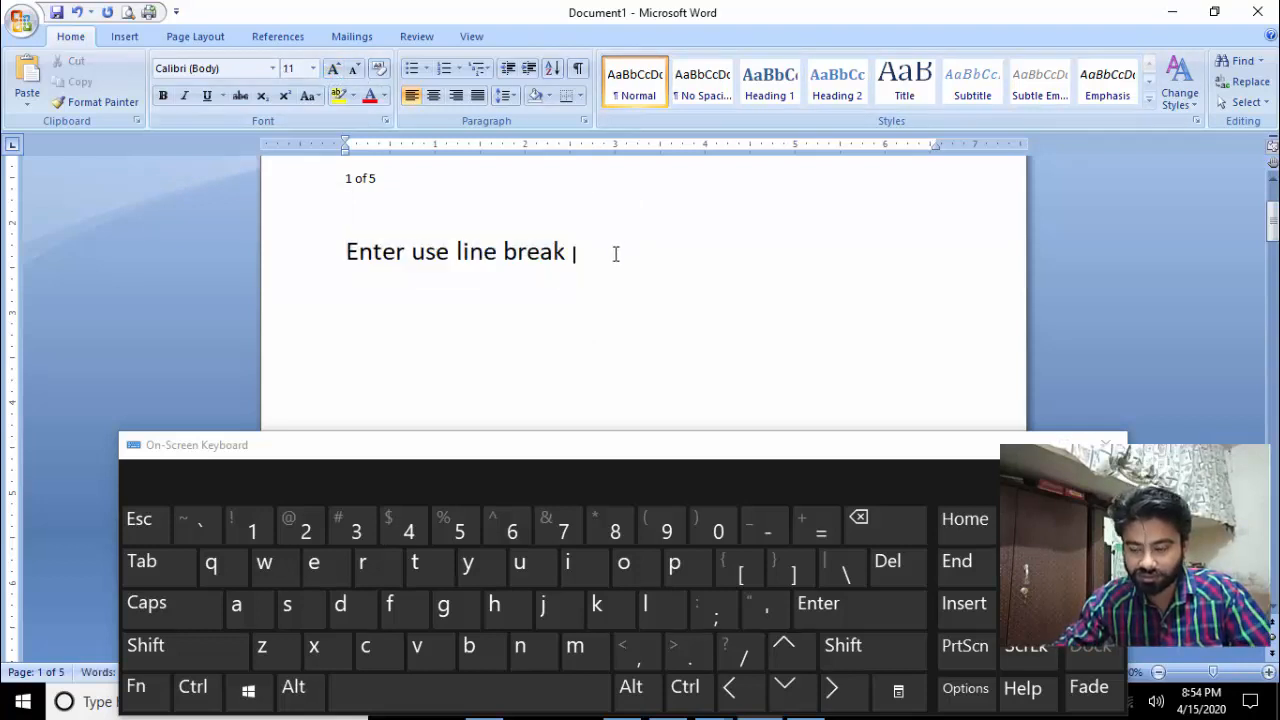
{"action": "left_click", "coordinate": [409, 303]}
{"action": "left_click", "coordinate": [566, 255]}
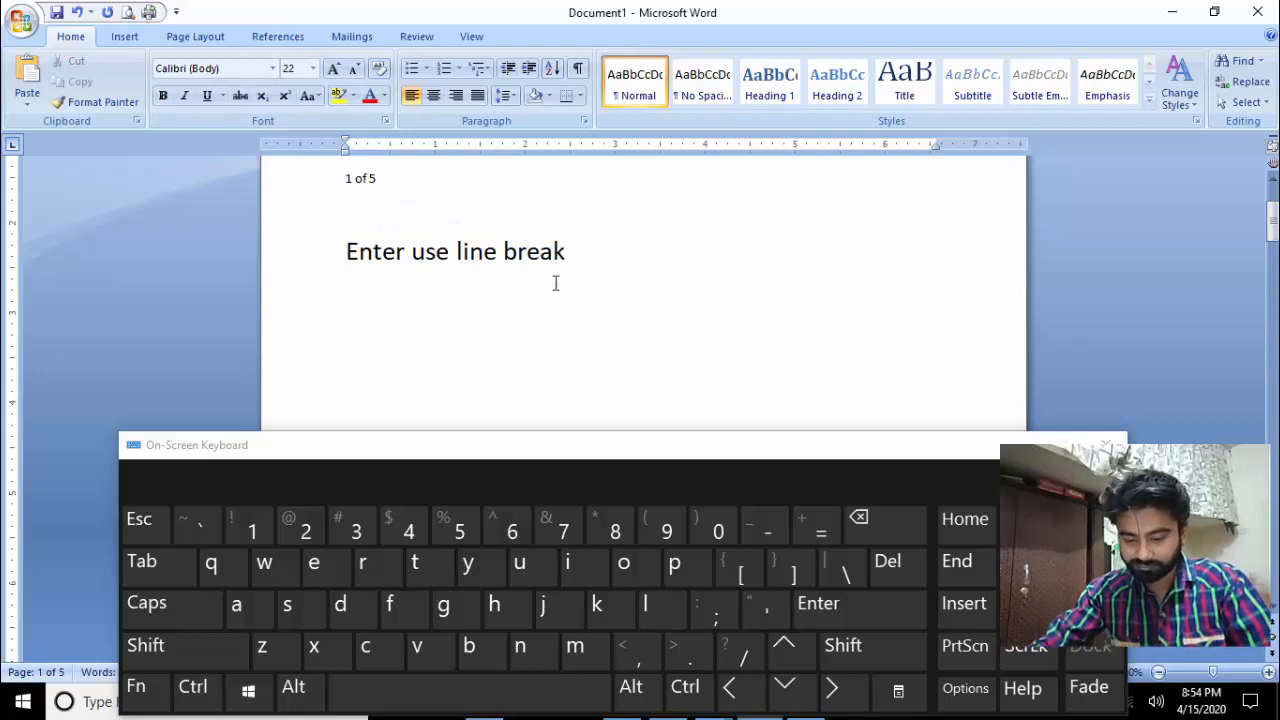
{"action": "left_click", "coordinate": [348, 300]}
{"action": "left_click", "coordinate": [564, 262]}
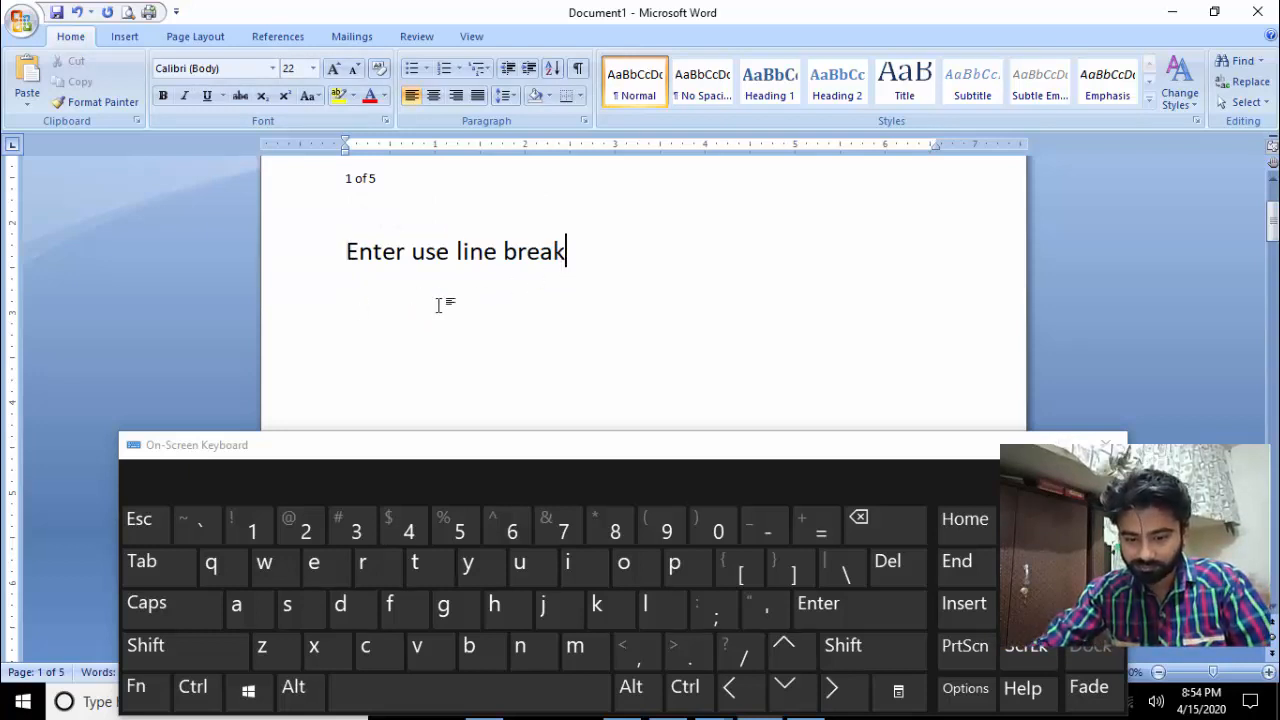
{"action": "left_click", "coordinate": [374, 317]}
{"action": "left_click", "coordinate": [564, 253]}
{"action": "left_click", "coordinate": [423, 331]}
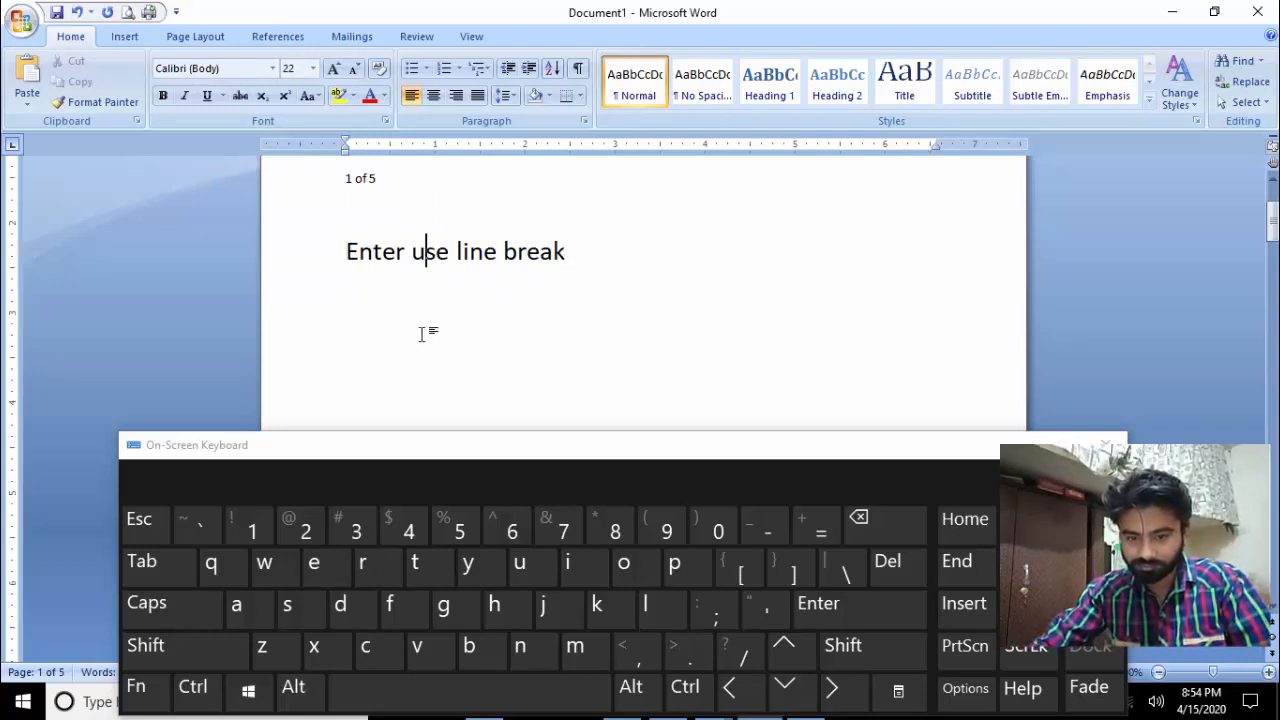
{"action": "left_click", "coordinate": [440, 208]}
{"action": "left_click", "coordinate": [483, 183]}
{"action": "left_click", "coordinate": [363, 325]}
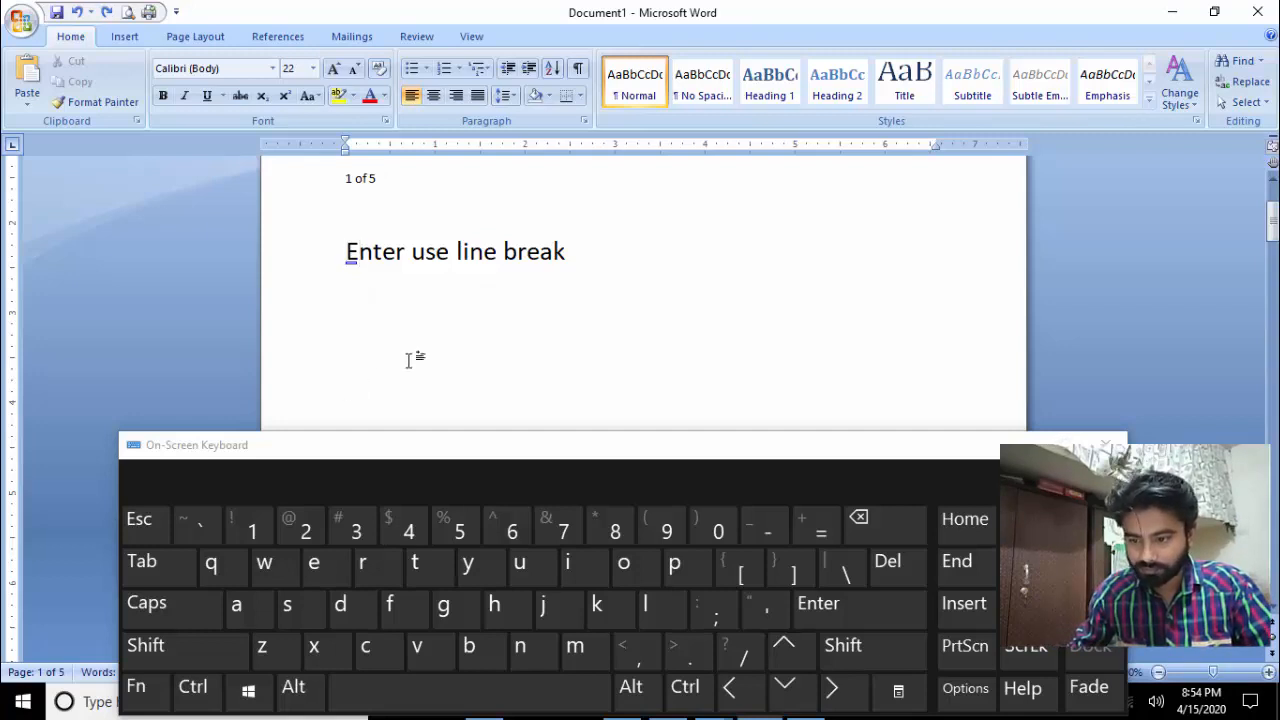
Step: Try three paragraph breaks after "Enter use line break" and remove them again, returning to the end of that line
{"action": "left_click", "coordinate": [574, 254]}
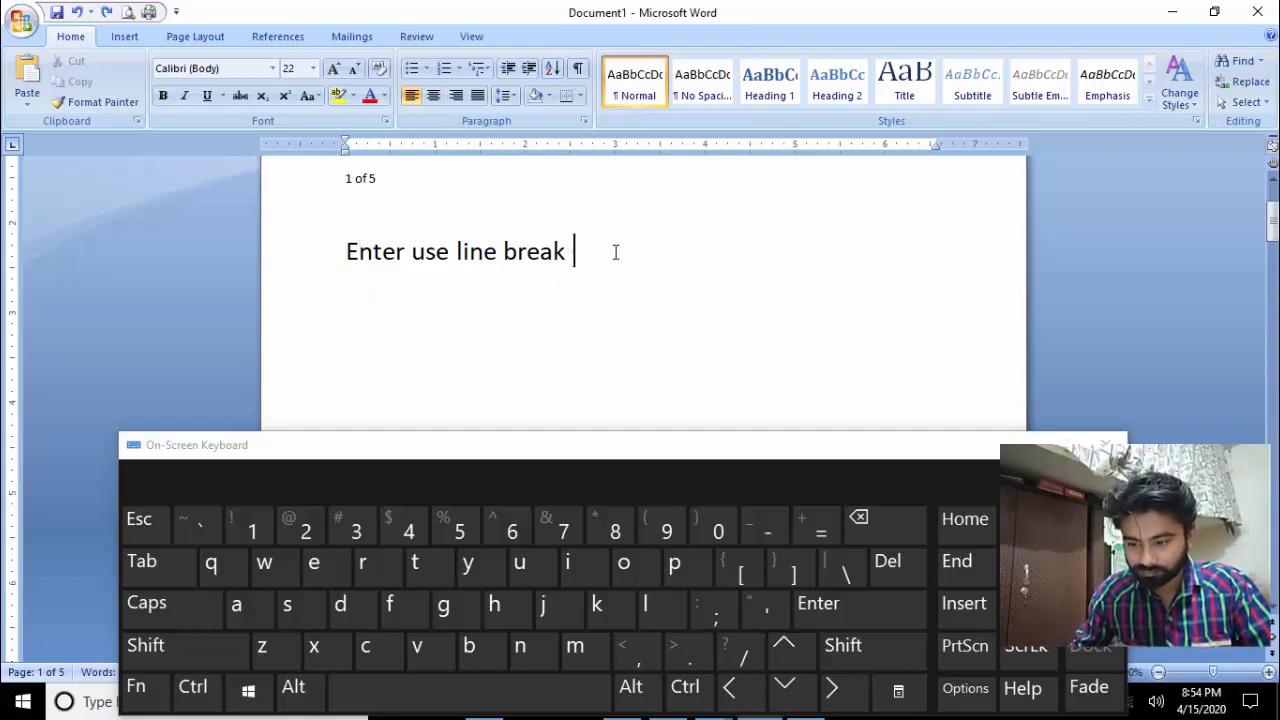
{"action": "left_click", "coordinate": [826, 603]}
{"action": "left_click", "coordinate": [826, 603]}
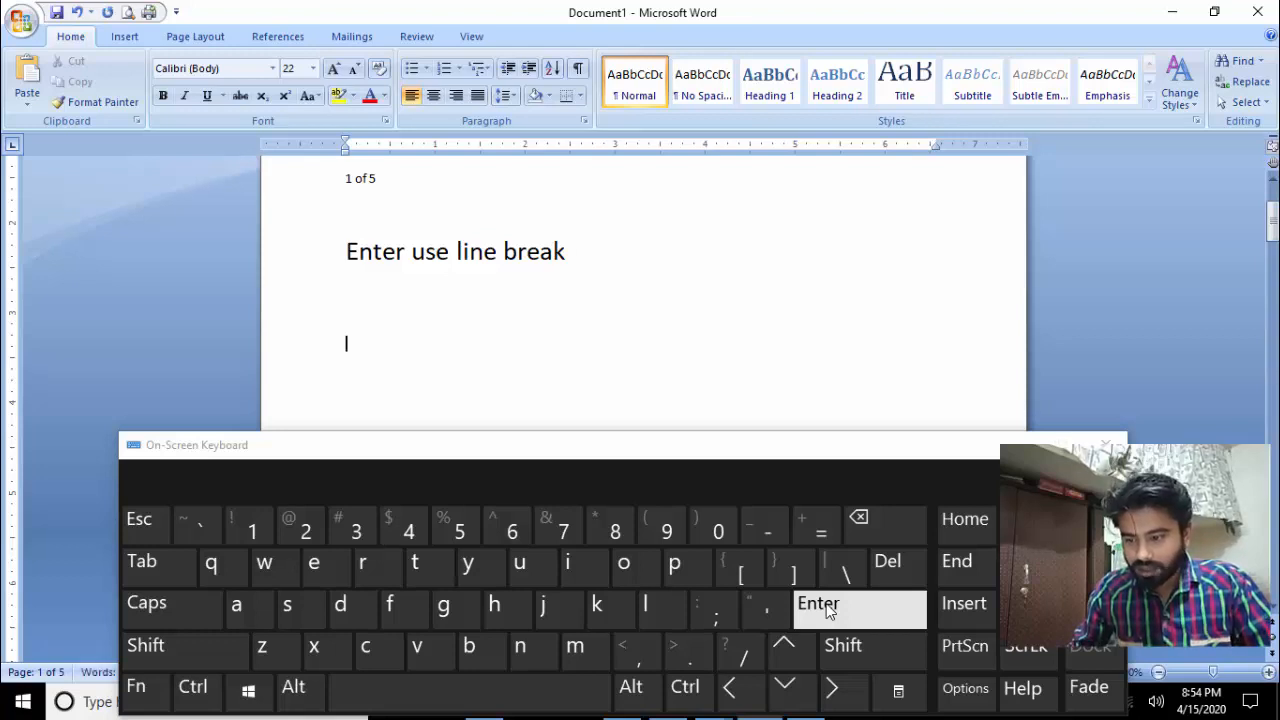
{"action": "left_click", "coordinate": [826, 605]}
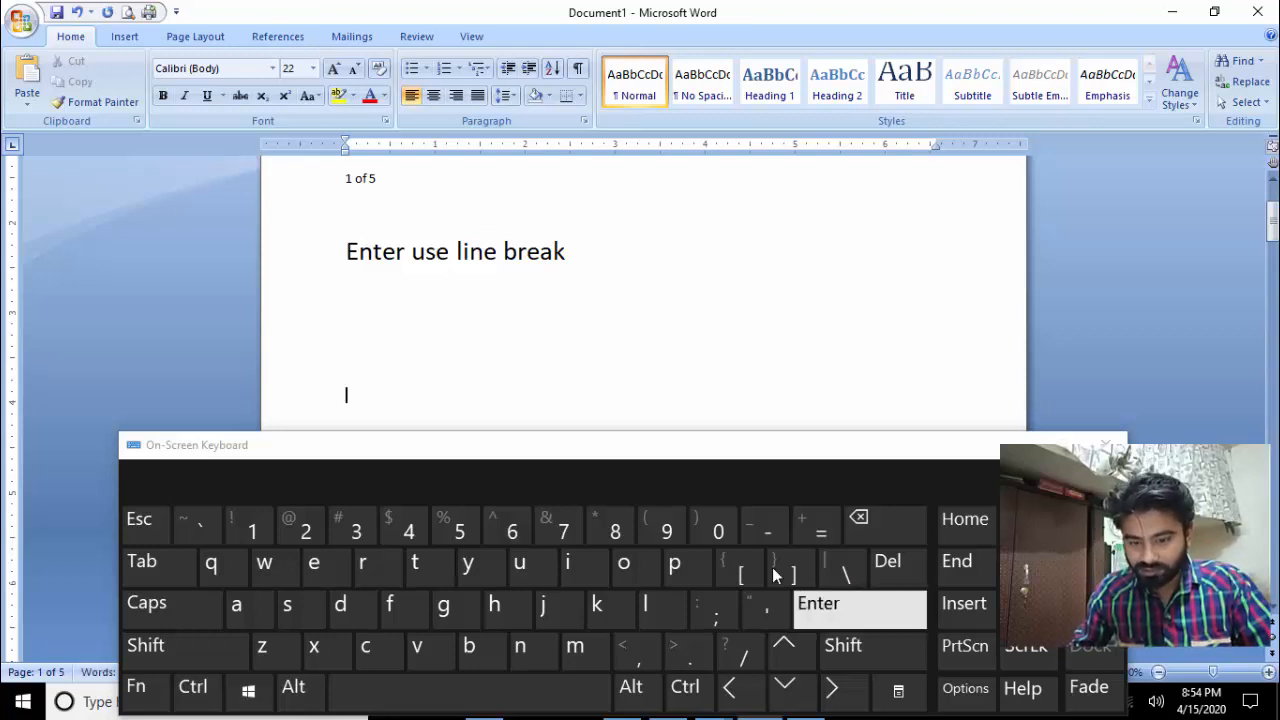
{"action": "left_click", "coordinate": [370, 292]}
{"action": "left_click", "coordinate": [360, 371]}
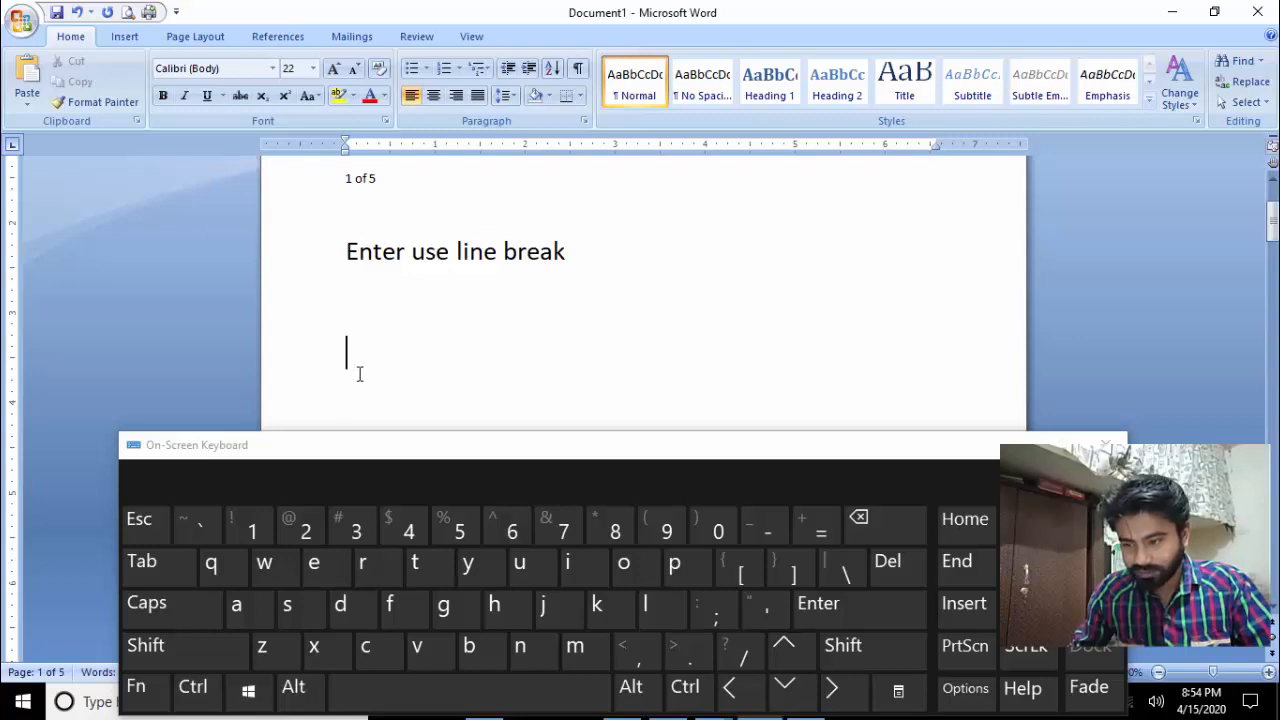
{"action": "left_click", "coordinate": [357, 384]}
{"action": "left_click", "coordinate": [355, 284]}
{"action": "left_click", "coordinate": [351, 305]}
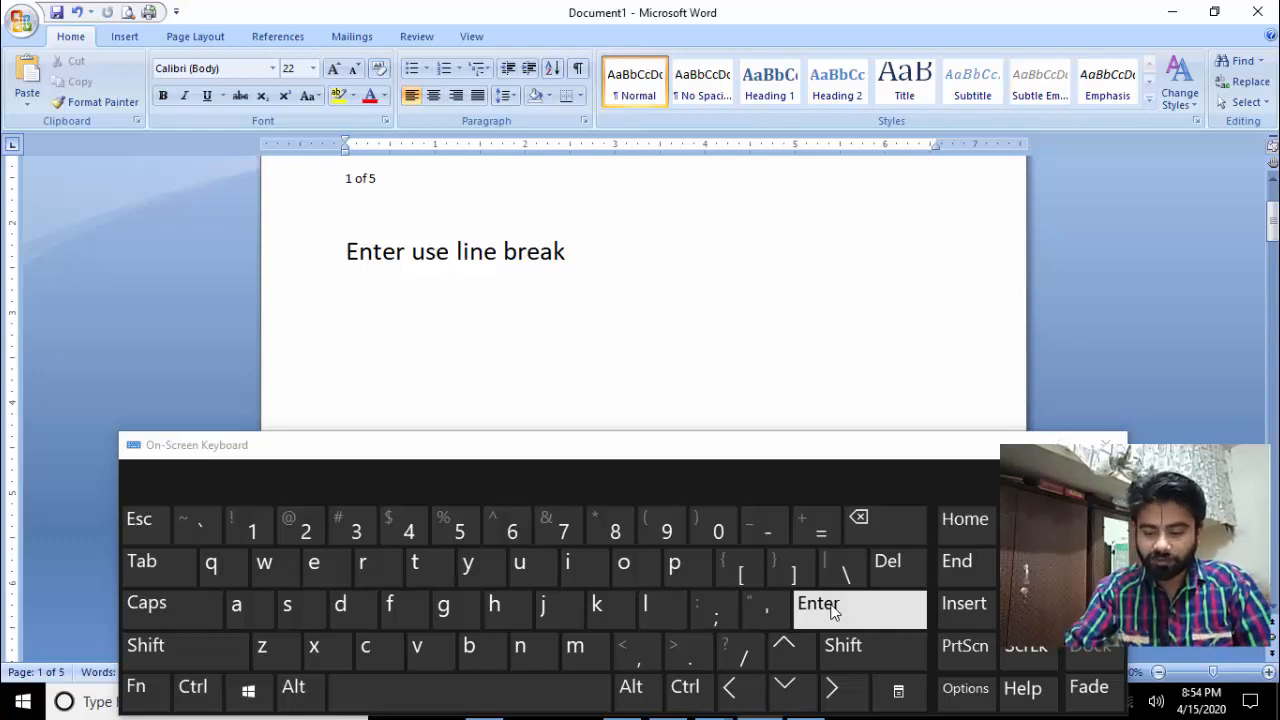
{"action": "left_click", "coordinate": [574, 251]}
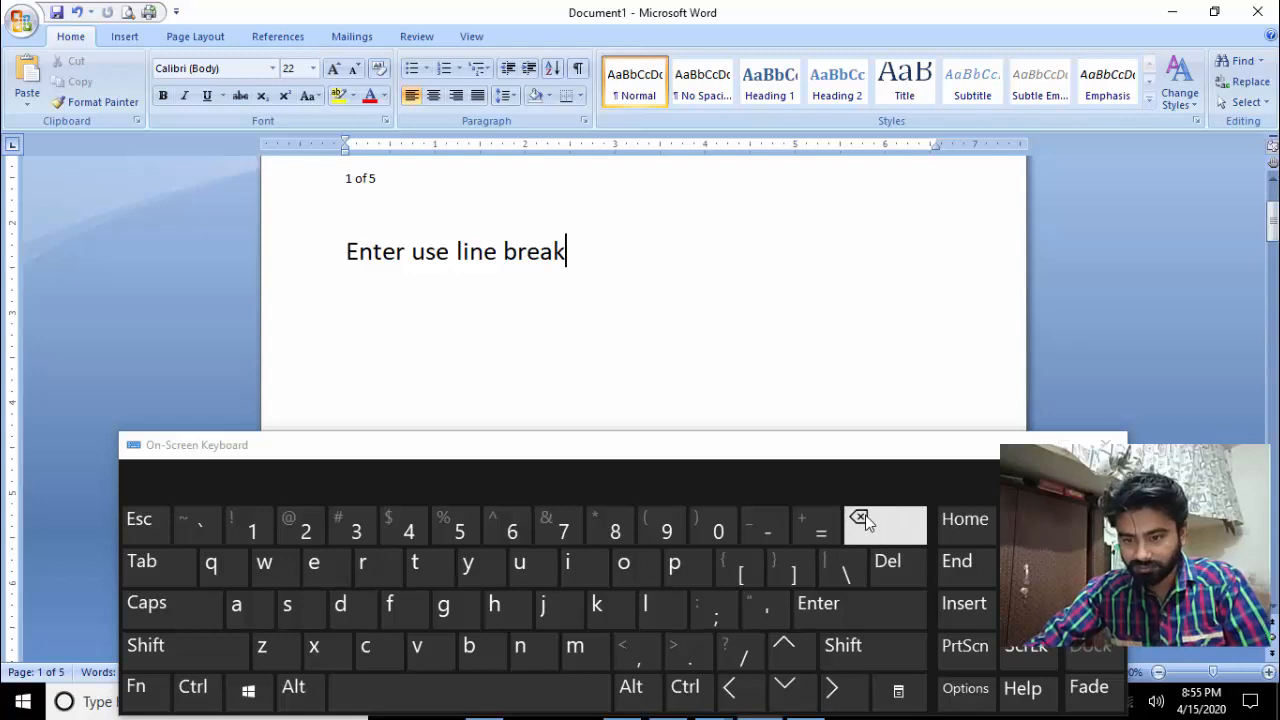
Step: Add the line "Backspace text remove left side" directly below "Enter use line break"
{"action": "left_click", "coordinate": [359, 286]}
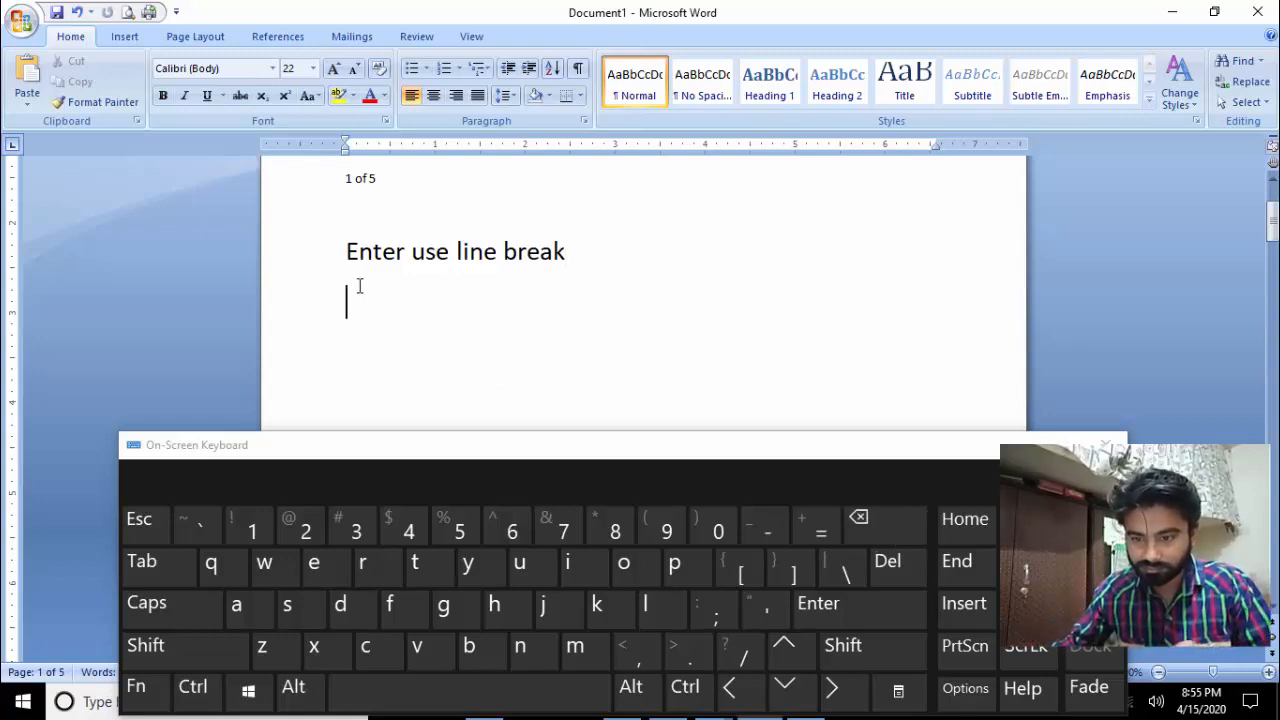
{"action": "type", "text": "b"}
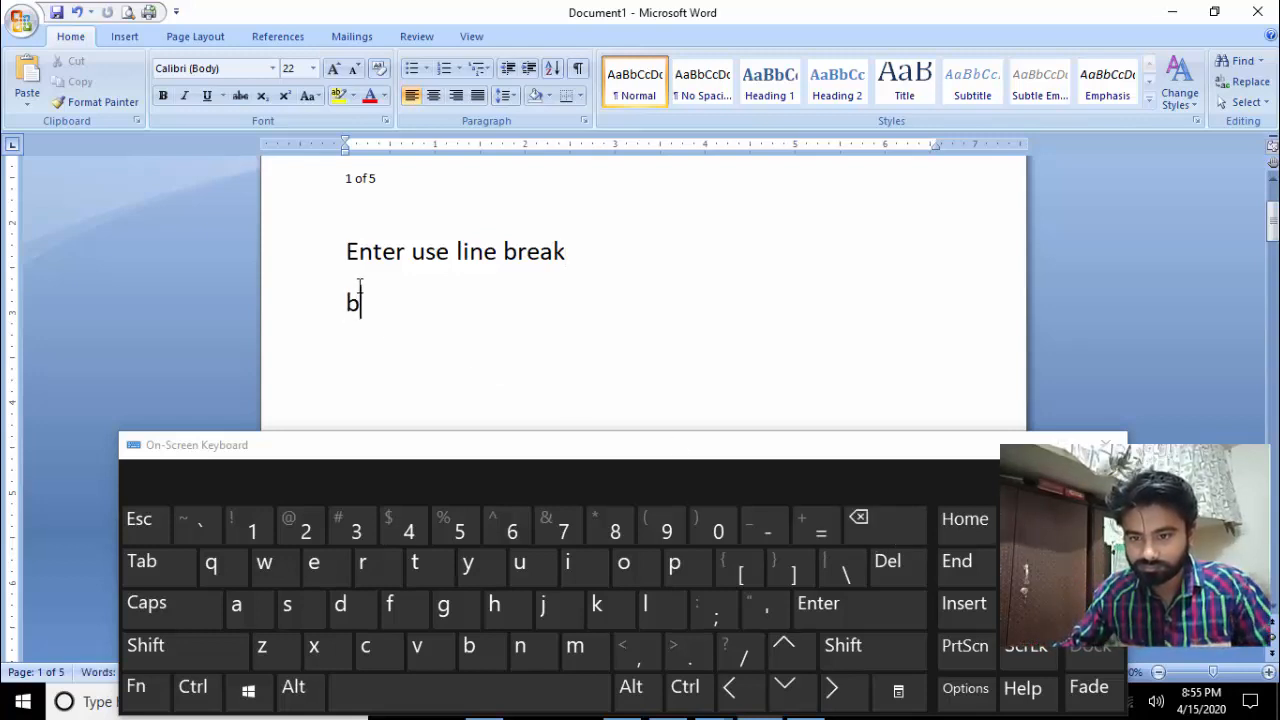
{"action": "type", "text": "ackspace"}
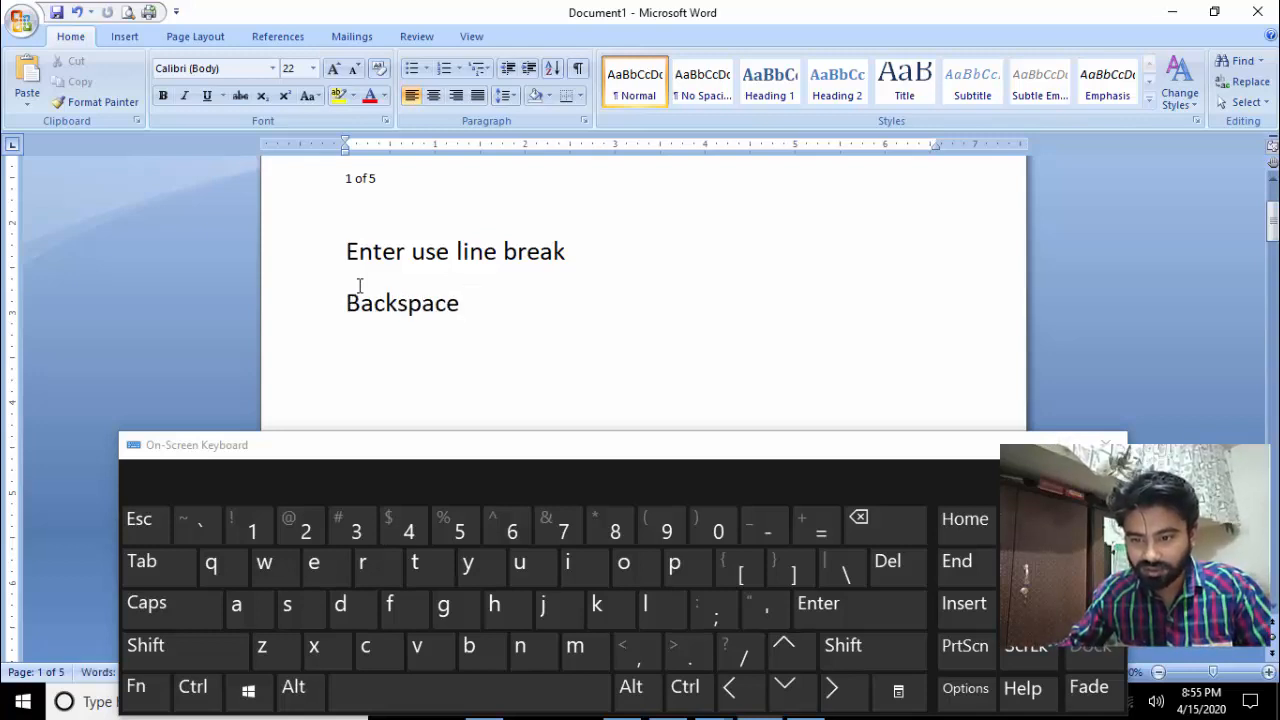
{"action": "type", "text": " te"}
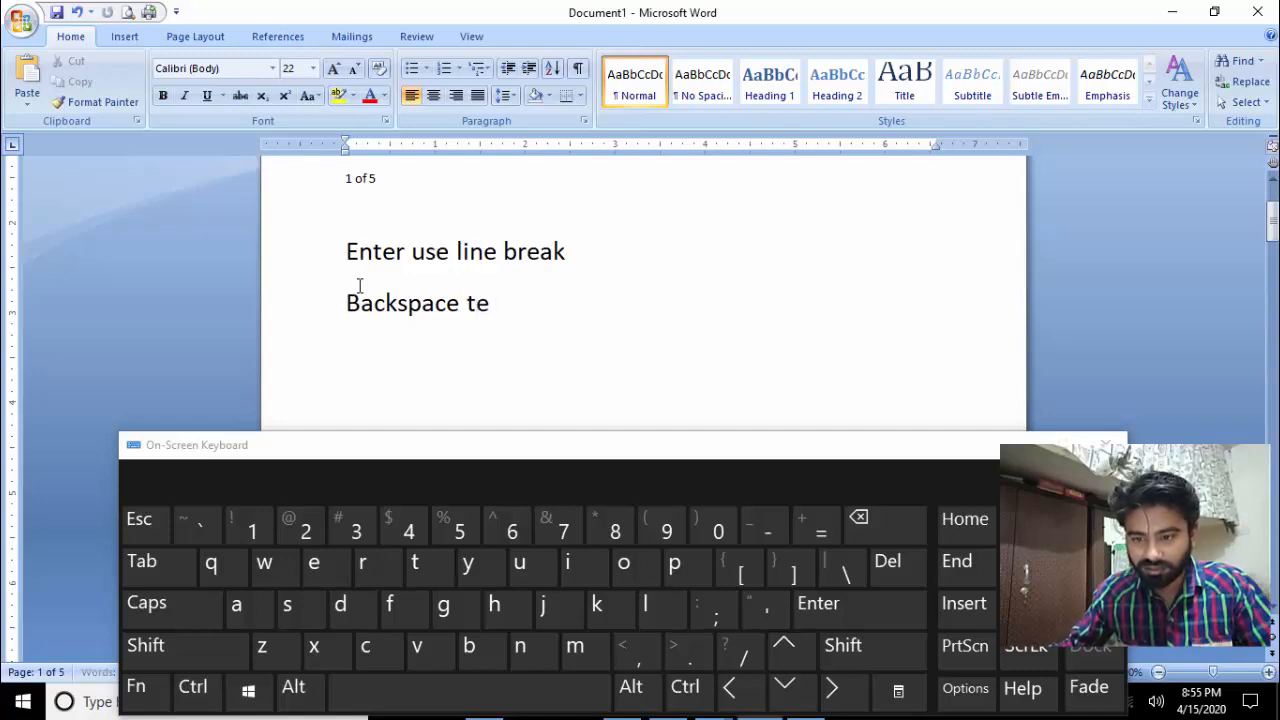
{"action": "type", "text": "xt remo"}
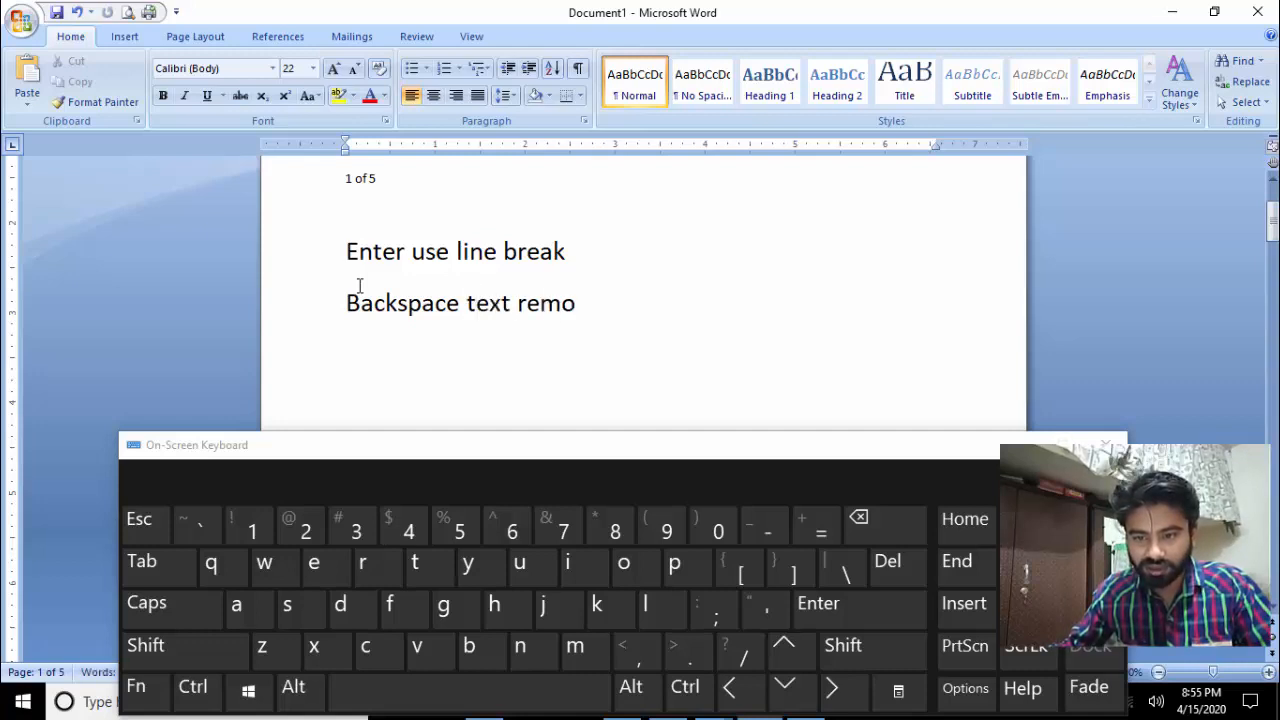
{"action": "type", "text": "ve "}
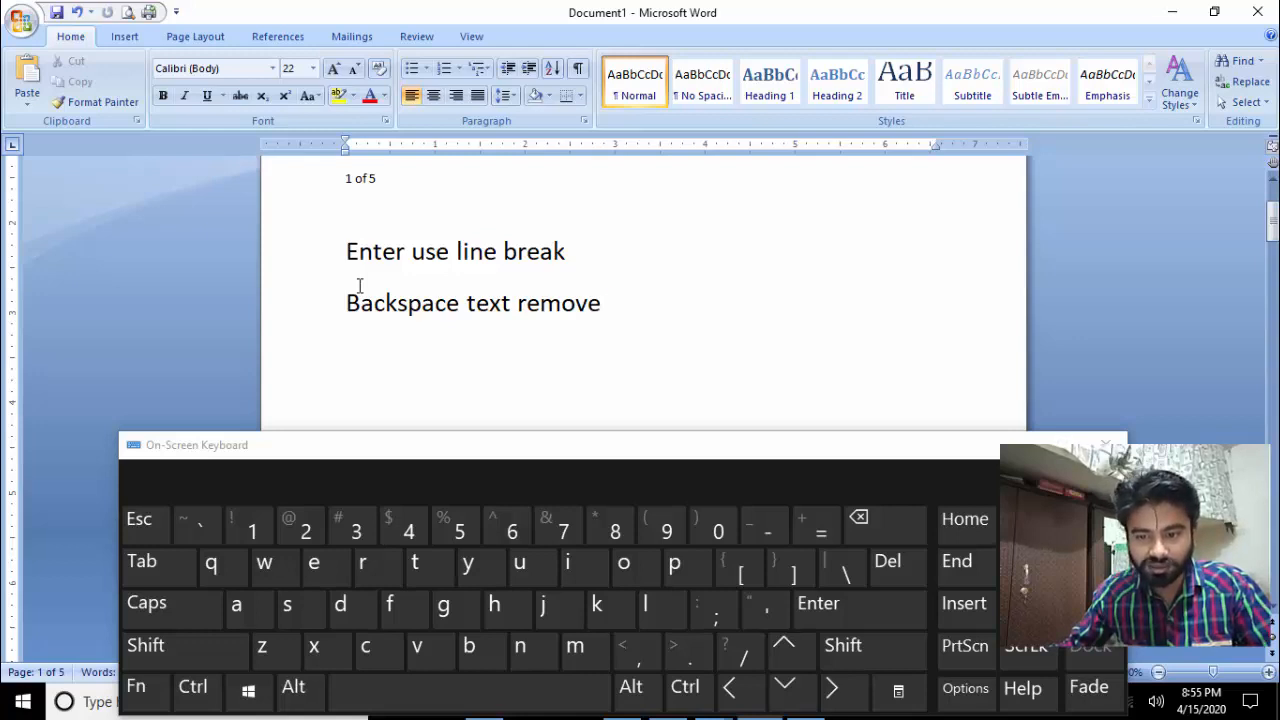
{"action": "type", "text": "left side"}
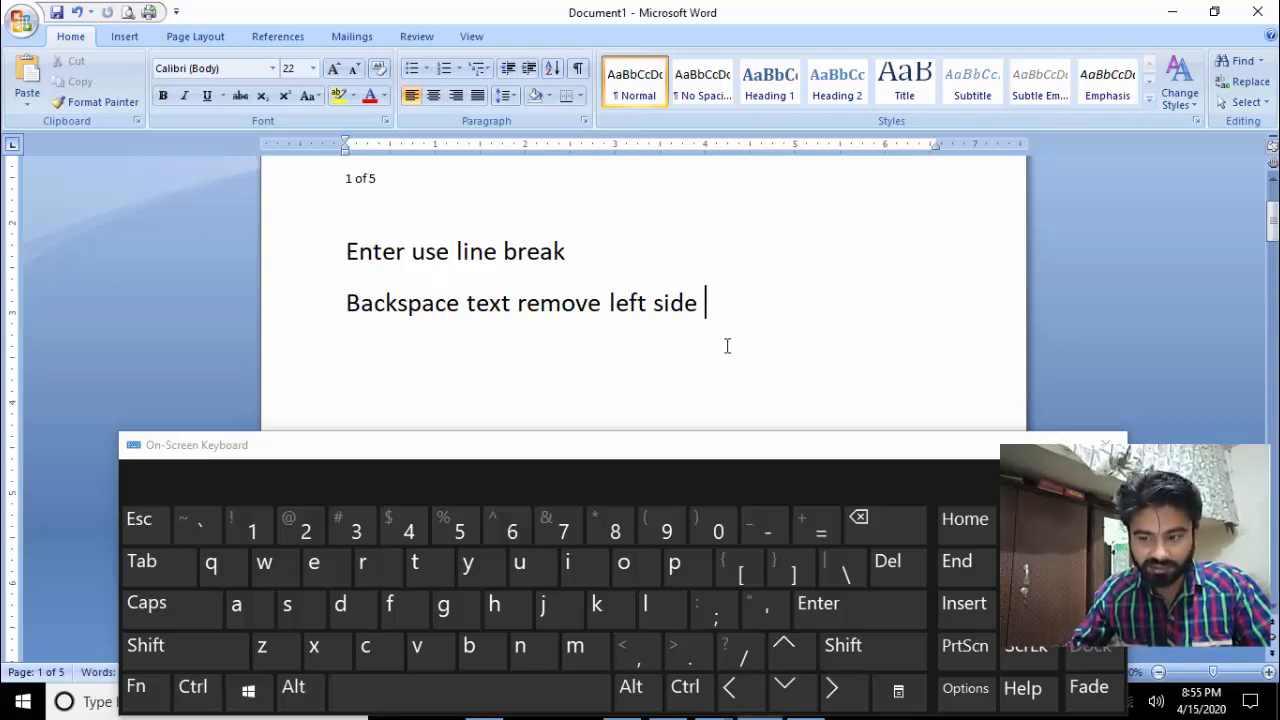
Step: Add the sentence "The quick brown fox jumps over the lazy dog" on a new line below the Backspace line
{"action": "key", "text": "Return"}
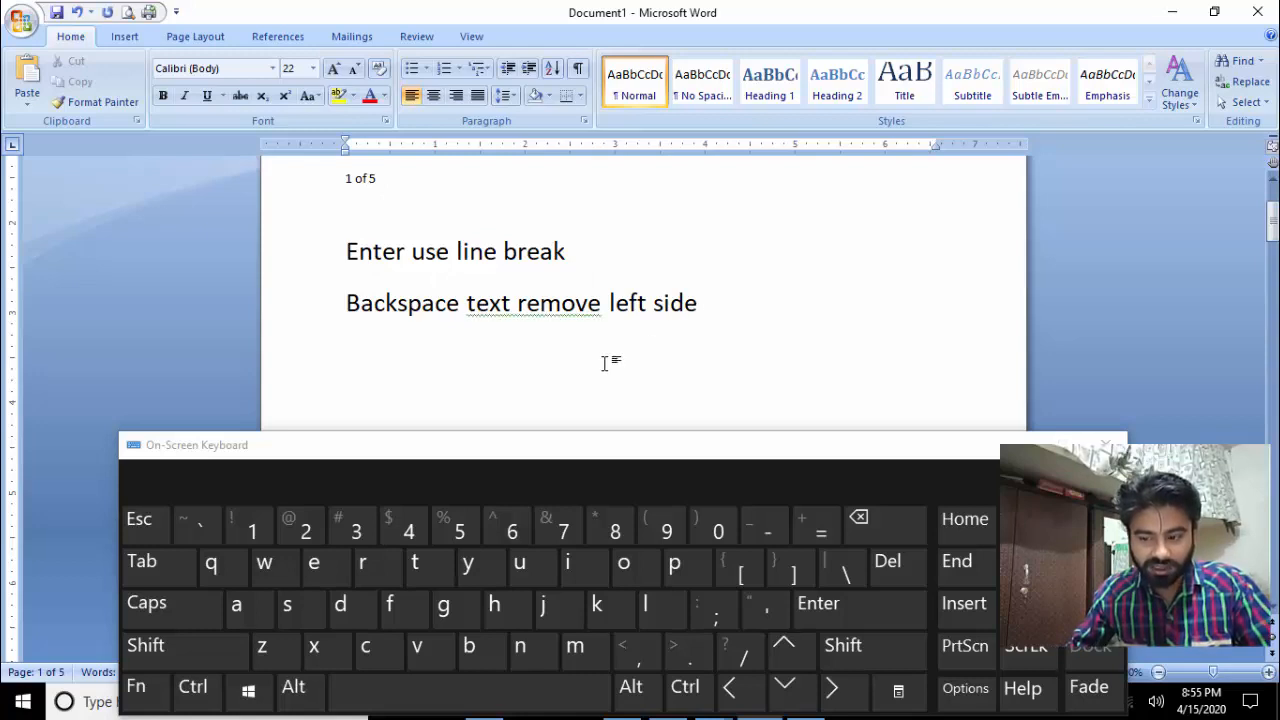
{"action": "type", "text": "The quib"}
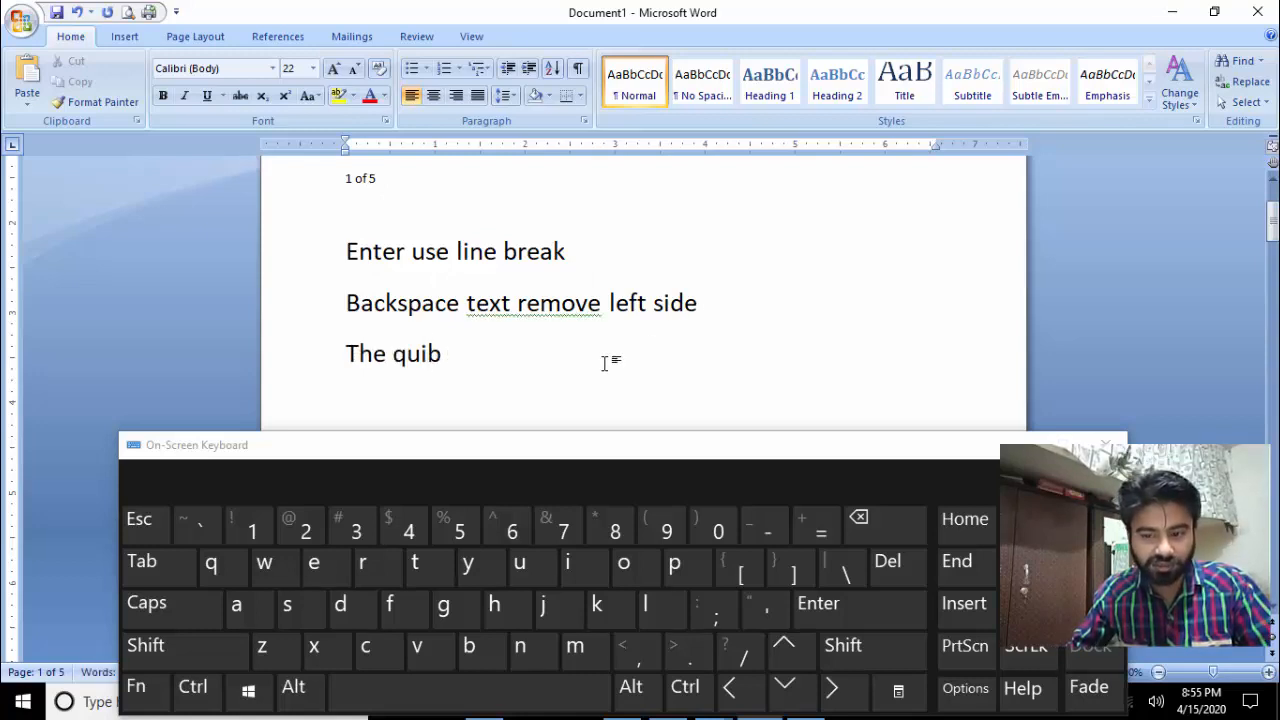
{"action": "key", "text": "BackSpace"}
{"action": "type", "text": "ck b"}
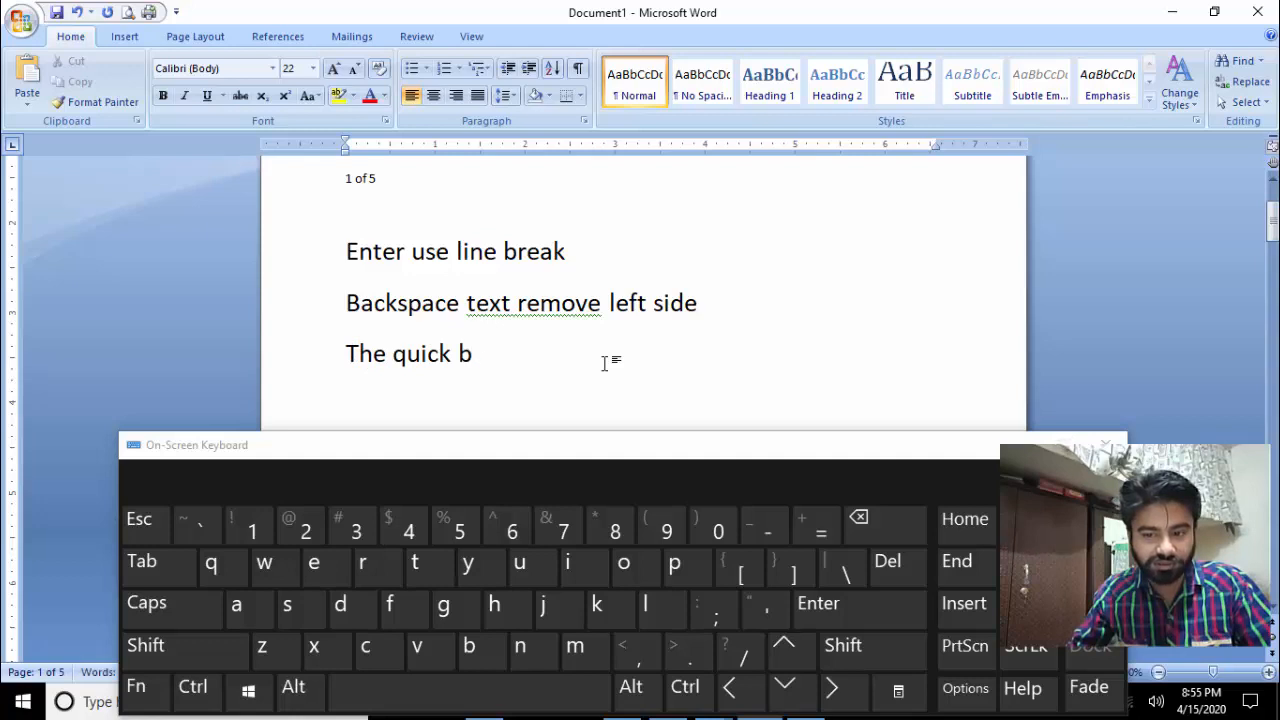
{"action": "type", "text": "rown fox jumps"}
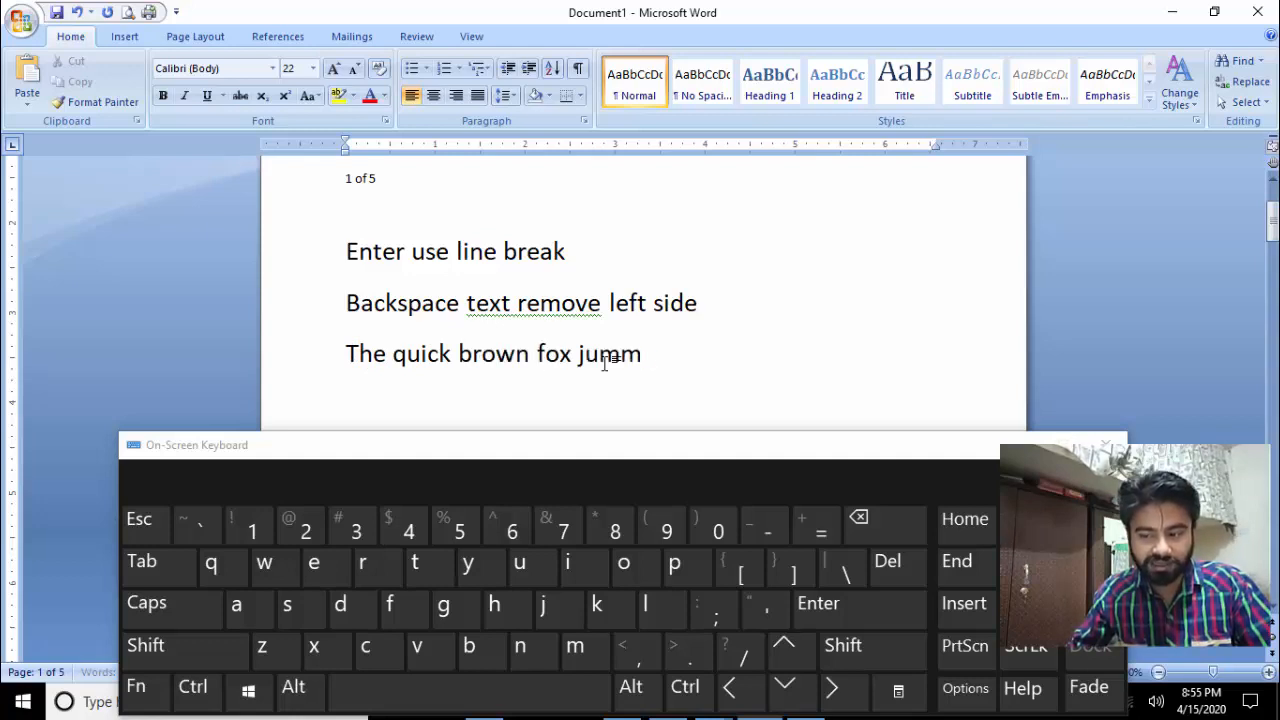
{"action": "type", "text": " vo"}
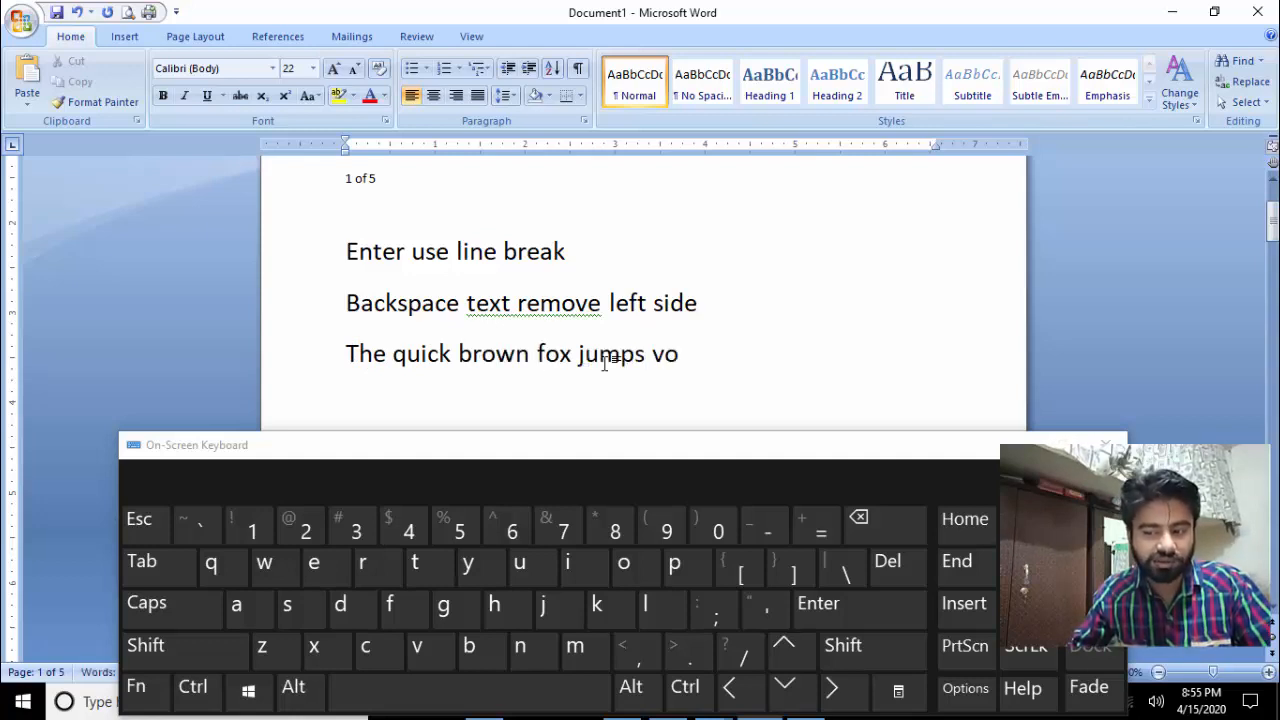
{"action": "key", "text": "BackSpace"}
{"action": "key", "text": "BackSpace"}
{"action": "type", "text": "over the lazy dog"}
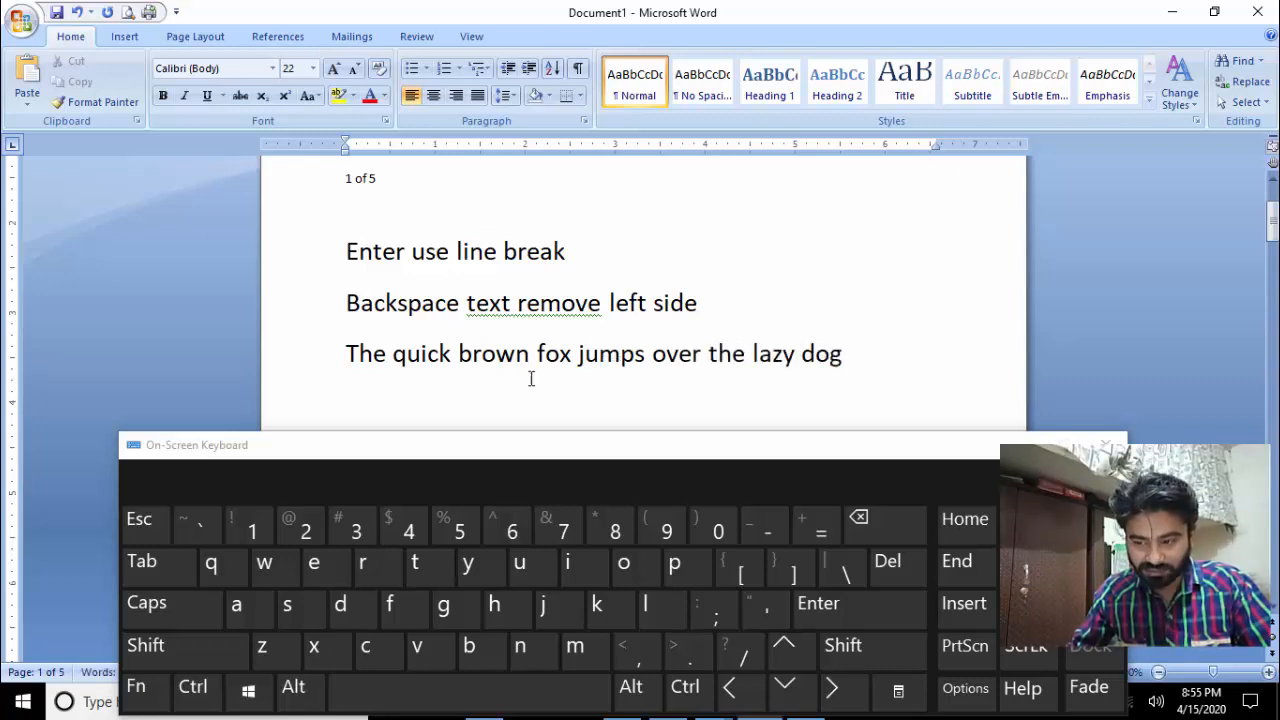
{"action": "left_click_drag", "start_coordinate": [353, 364], "coordinate": [857, 357]}
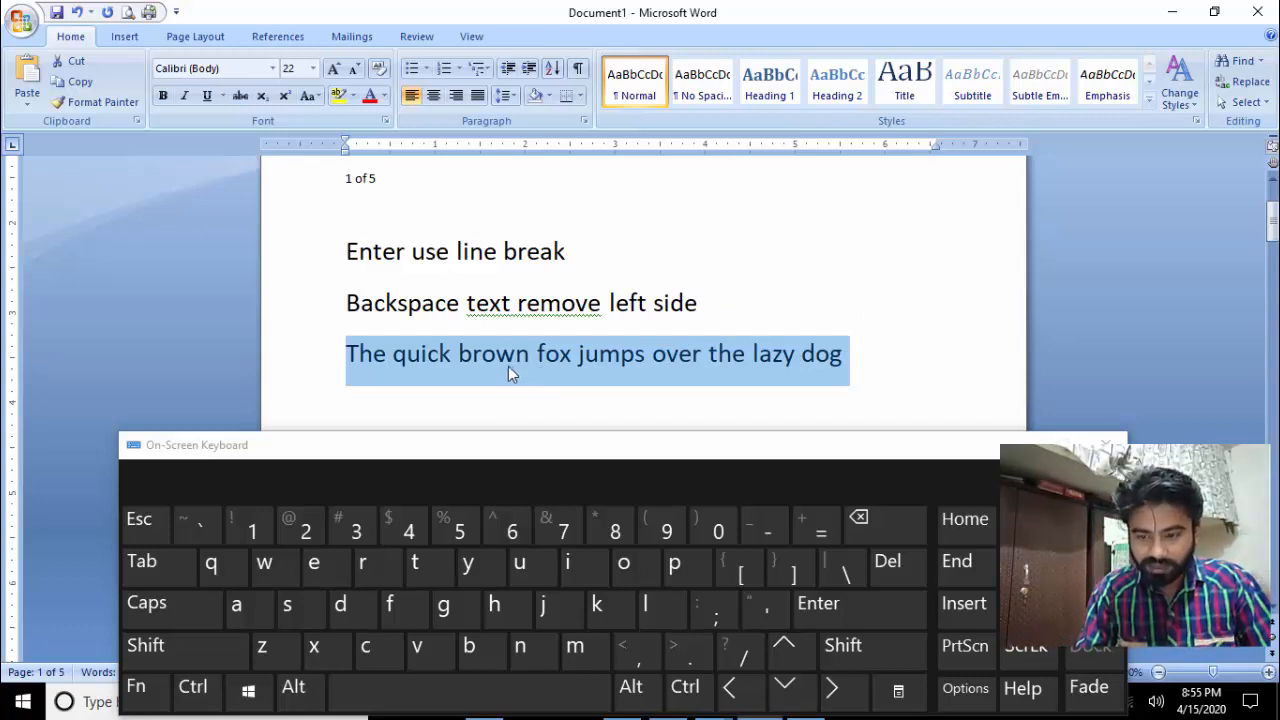
{"action": "left_click", "coordinate": [573, 364]}
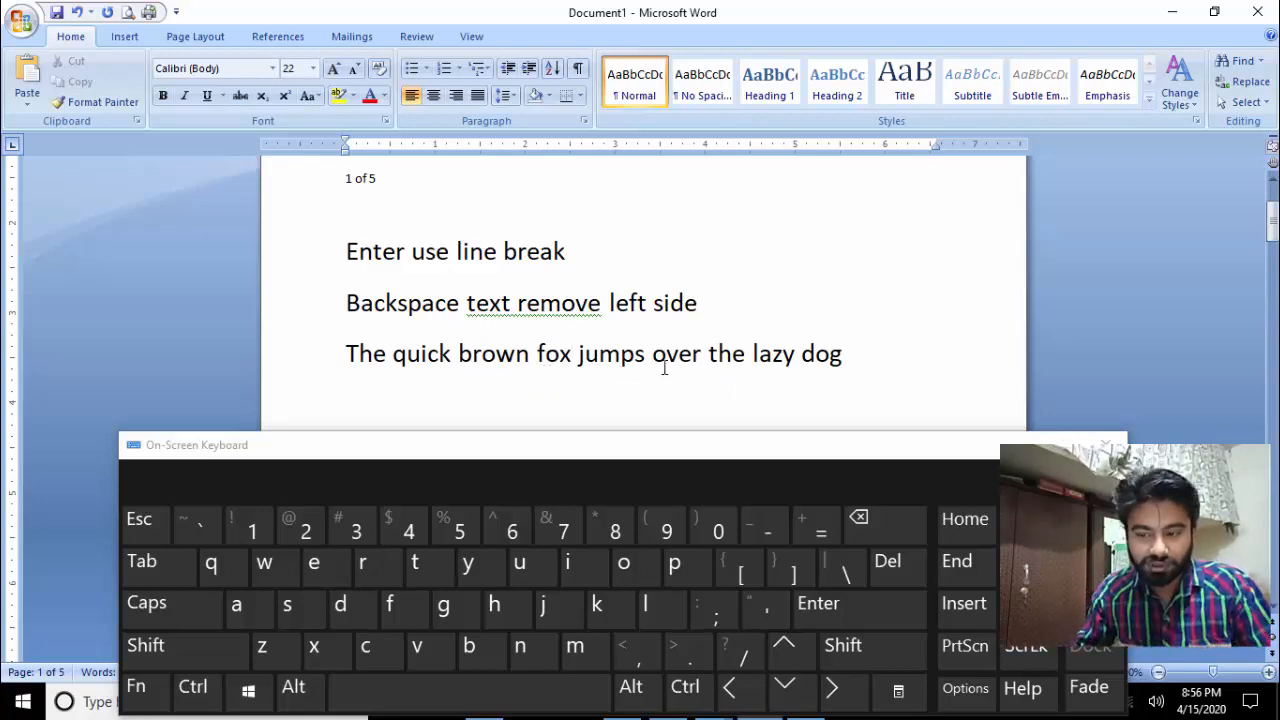
{"action": "left_click", "coordinate": [772, 364]}
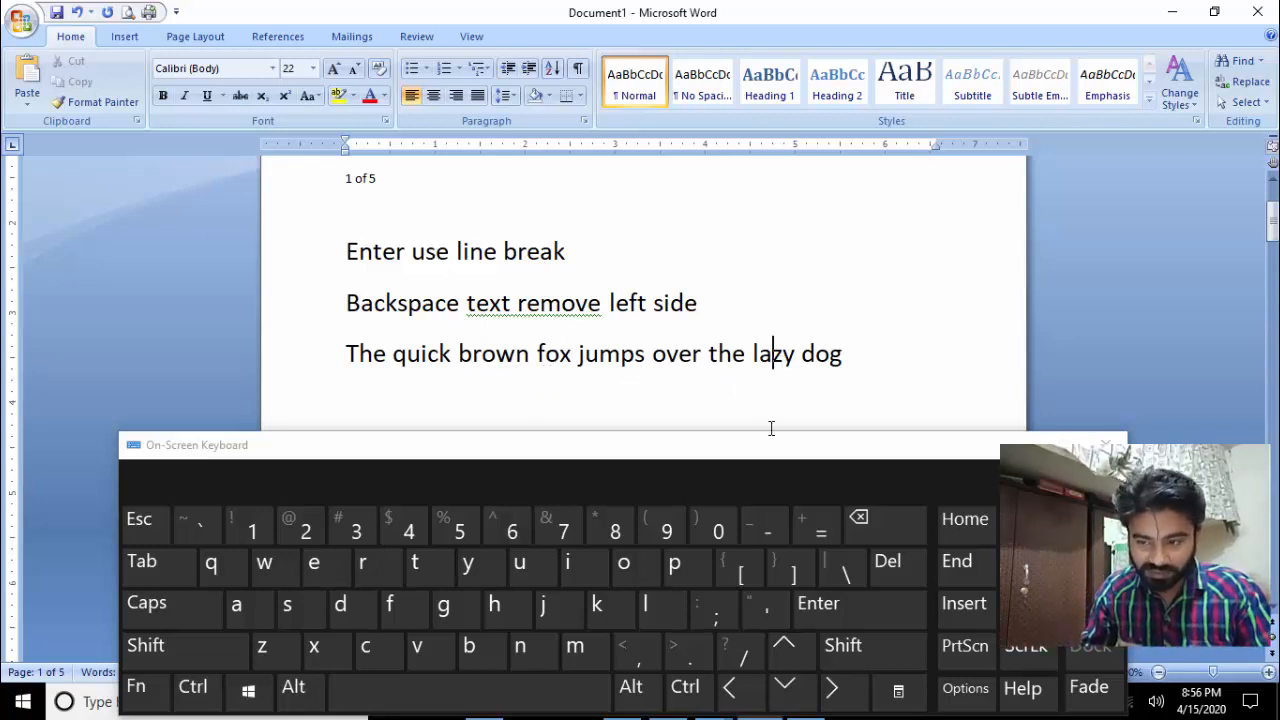
{"action": "left_click", "coordinate": [472, 356]}
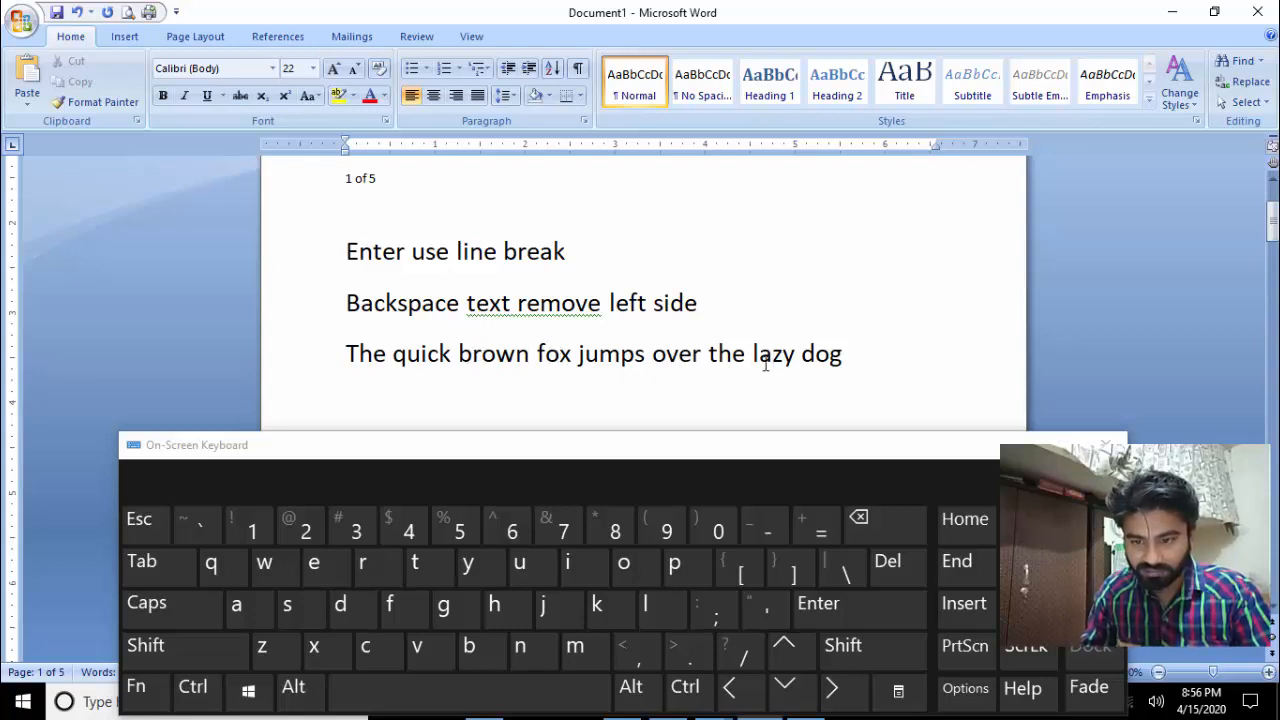
{"action": "left_click", "coordinate": [429, 362]}
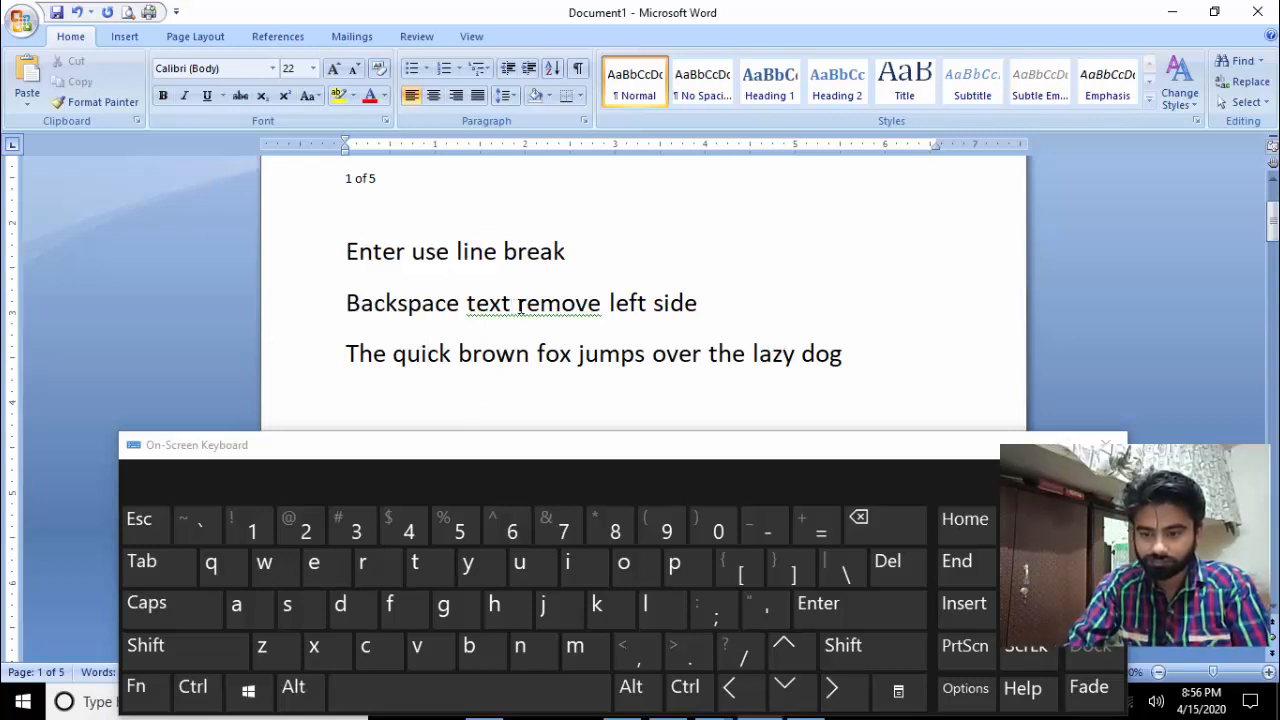
{"action": "left_click", "coordinate": [527, 320]}
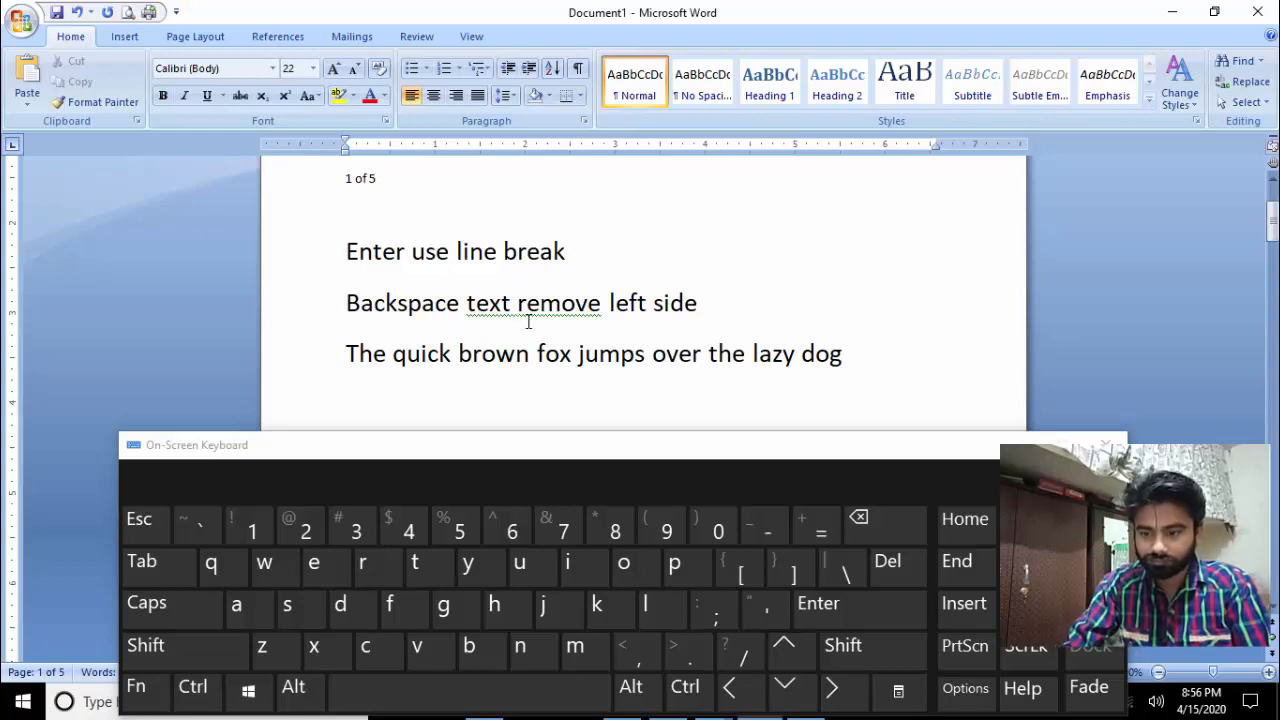
Step: Delete "brown fox" from the sample sentence by erasing backwards from the end of "fox" with the On-Screen Keyboard
{"action": "left_click", "coordinate": [571, 355]}
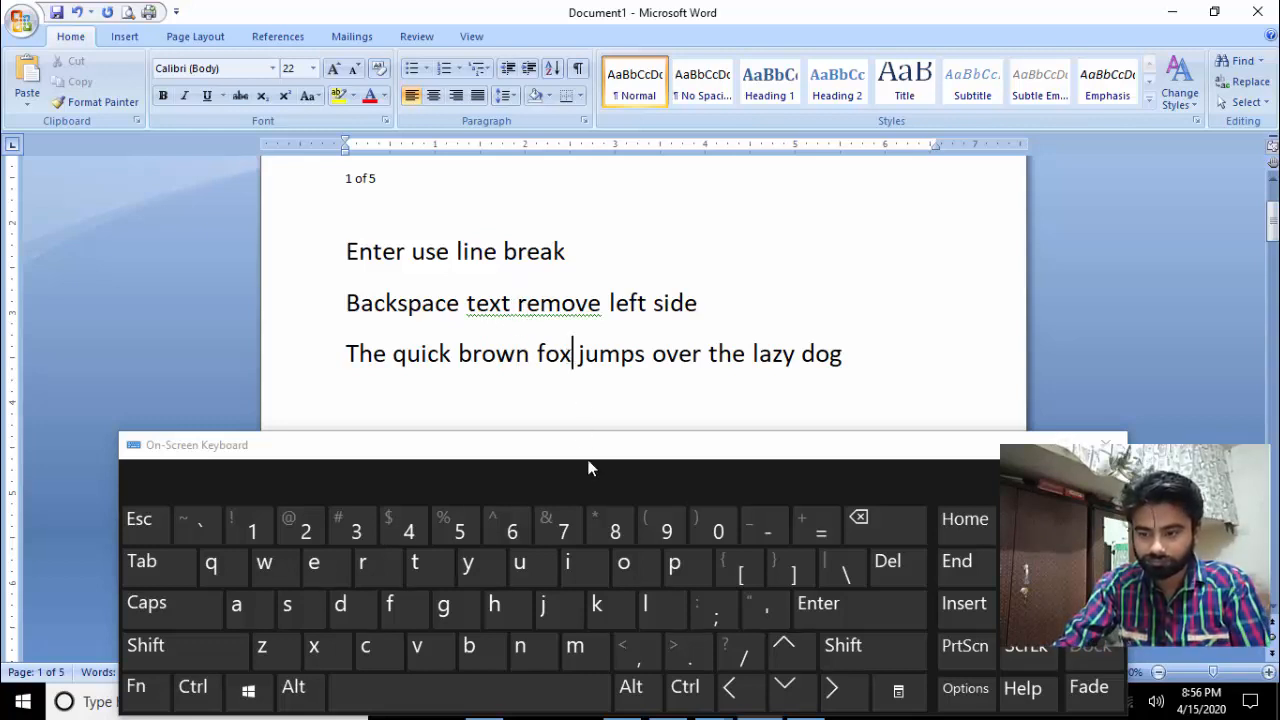
{"action": "left_click", "coordinate": [858, 522]}
{"action": "left_click", "coordinate": [858, 522]}
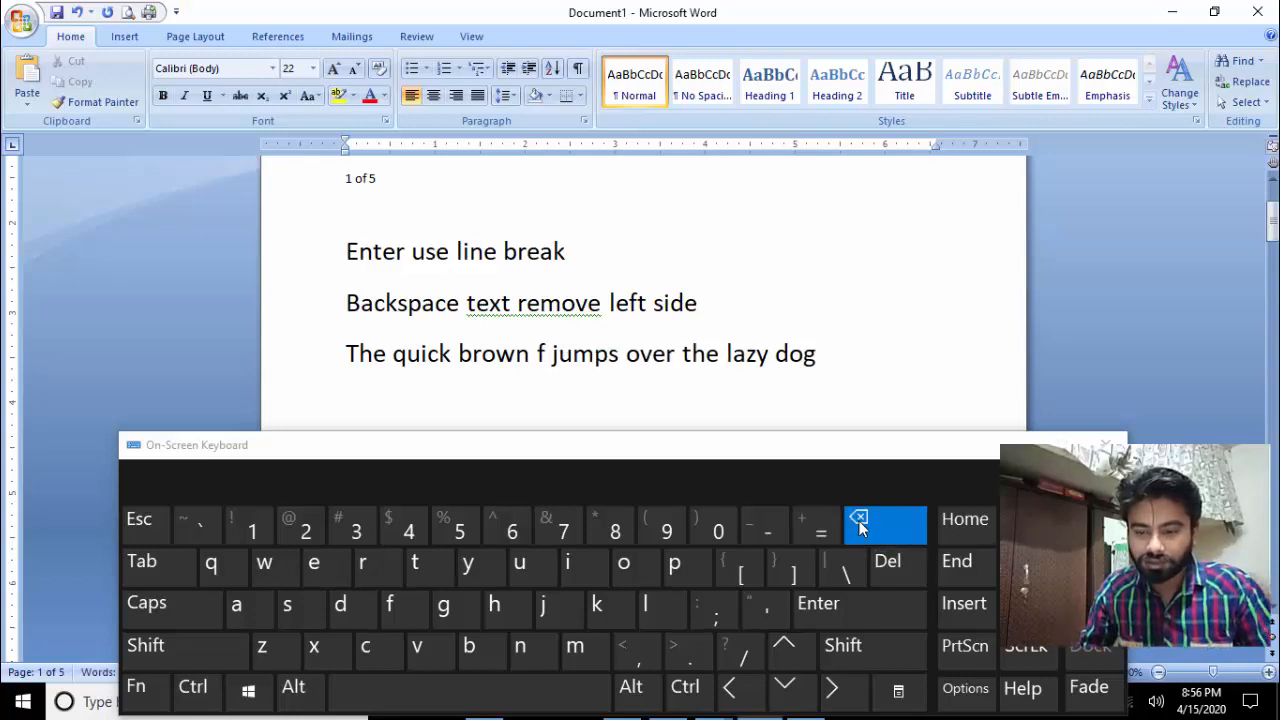
{"action": "left_click", "coordinate": [858, 522]}
{"action": "left_click", "coordinate": [858, 522]}
{"action": "left_click", "coordinate": [858, 522]}
{"action": "left_click", "coordinate": [858, 522]}
{"action": "left_click", "coordinate": [858, 522]}
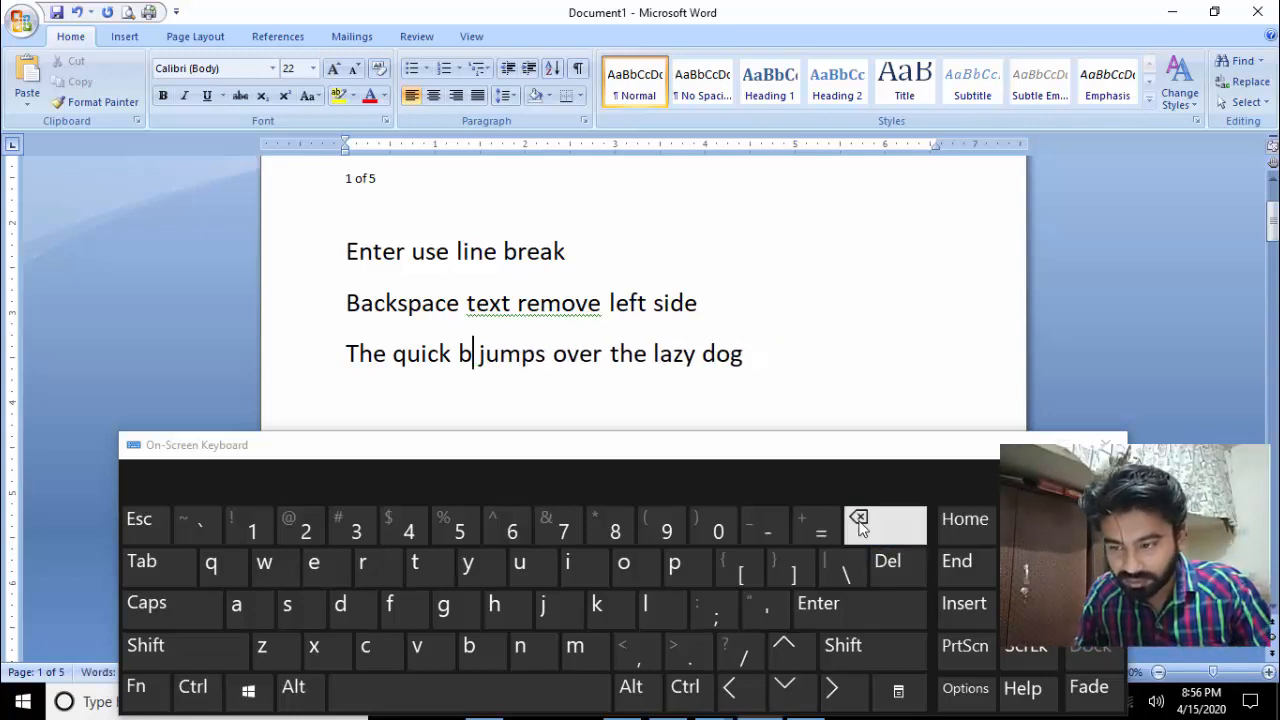
{"action": "left_click", "coordinate": [858, 522]}
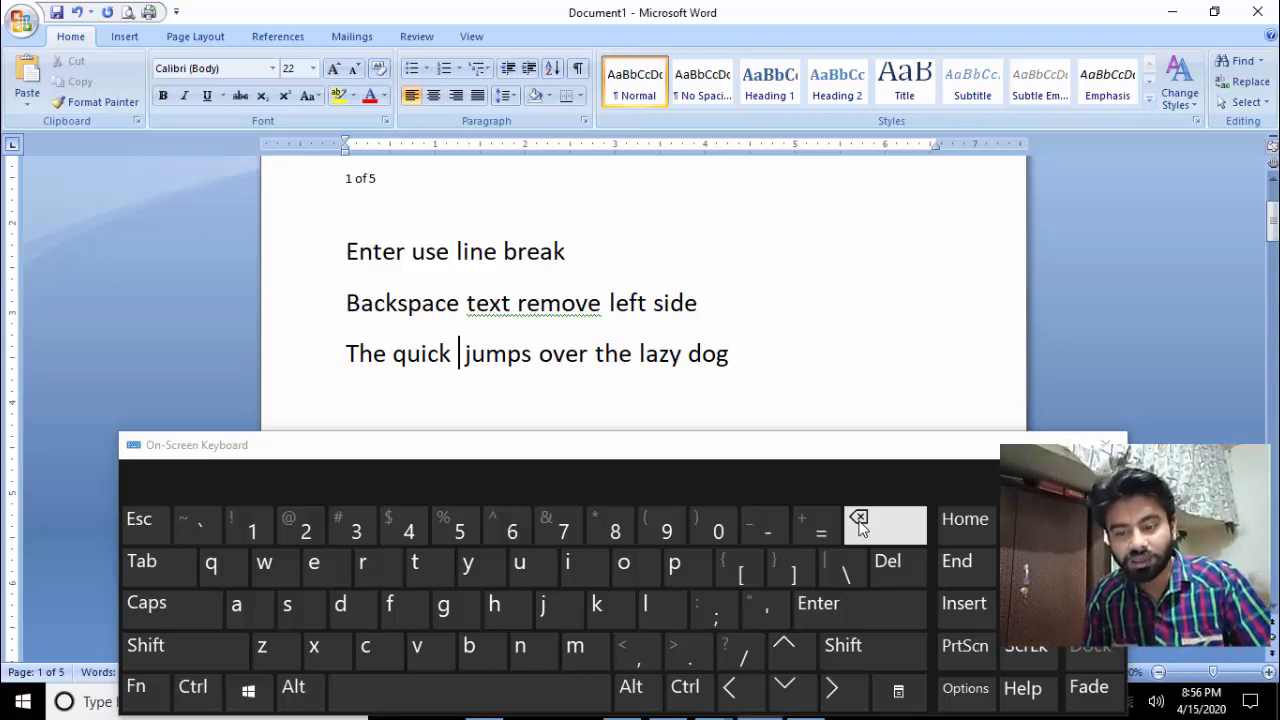
Step: Duplicate the line "Backspace text remove left side" onto a new line directly below it
{"action": "left_click", "coordinate": [346, 310]}
{"action": "left_click_drag", "start_coordinate": [371, 312], "coordinate": [757, 314]}
{"action": "key", "text": "ctrl+c"}
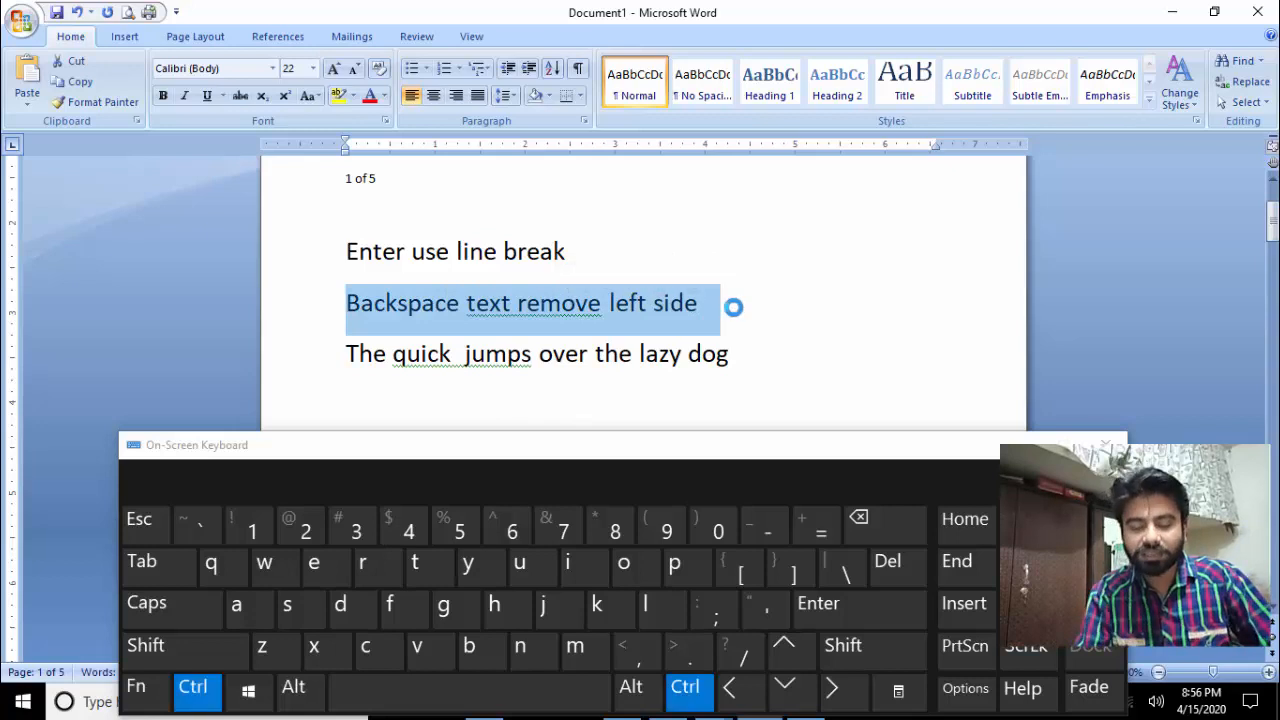
{"action": "left_click", "coordinate": [709, 316]}
{"action": "key", "text": "Return"}
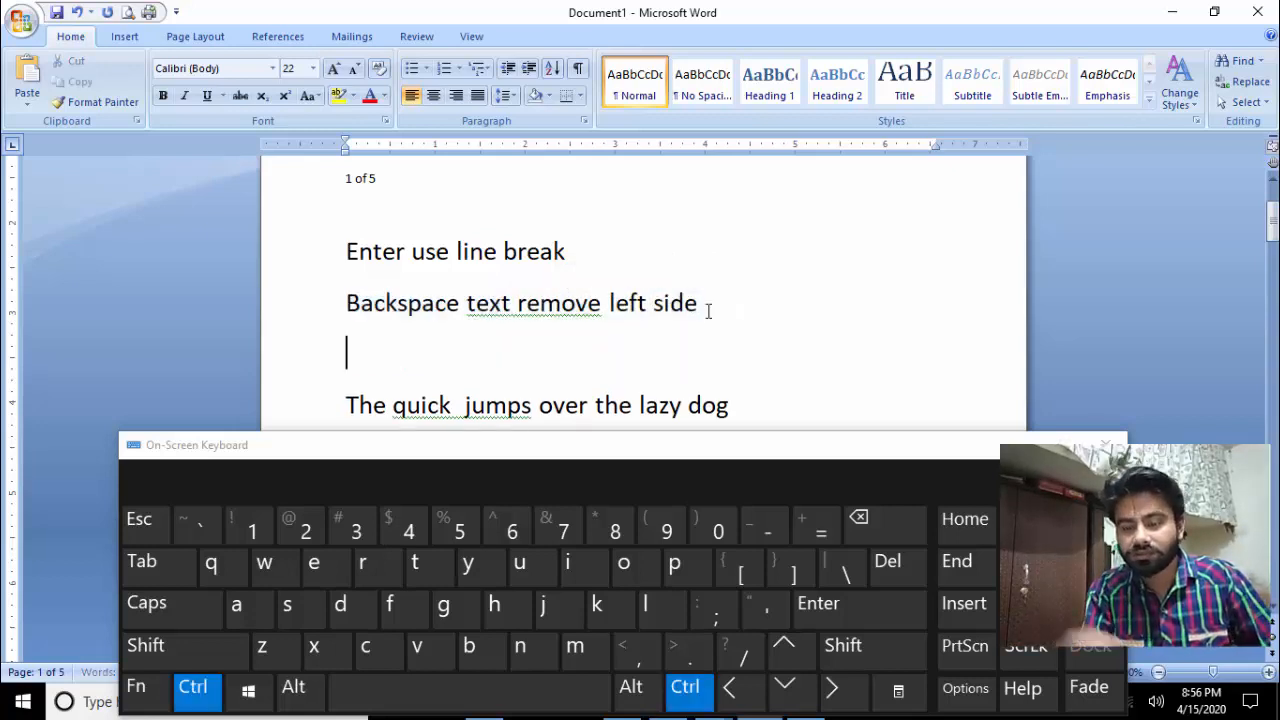
{"action": "key", "text": "ctrl+v"}
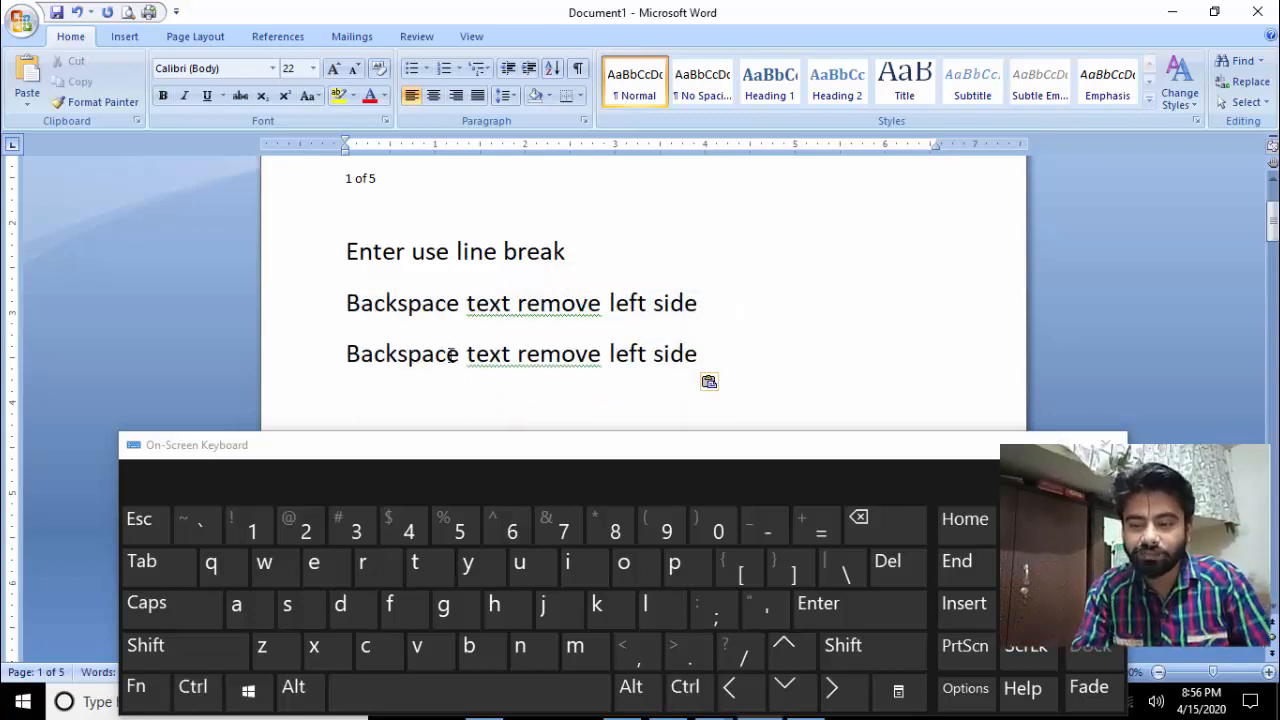
Step: Reword the duplicated Backspace line to read "Delete text remove right side"
{"action": "left_click_drag", "start_coordinate": [452, 354], "coordinate": [337, 356]}
{"action": "type", "text": "De"}
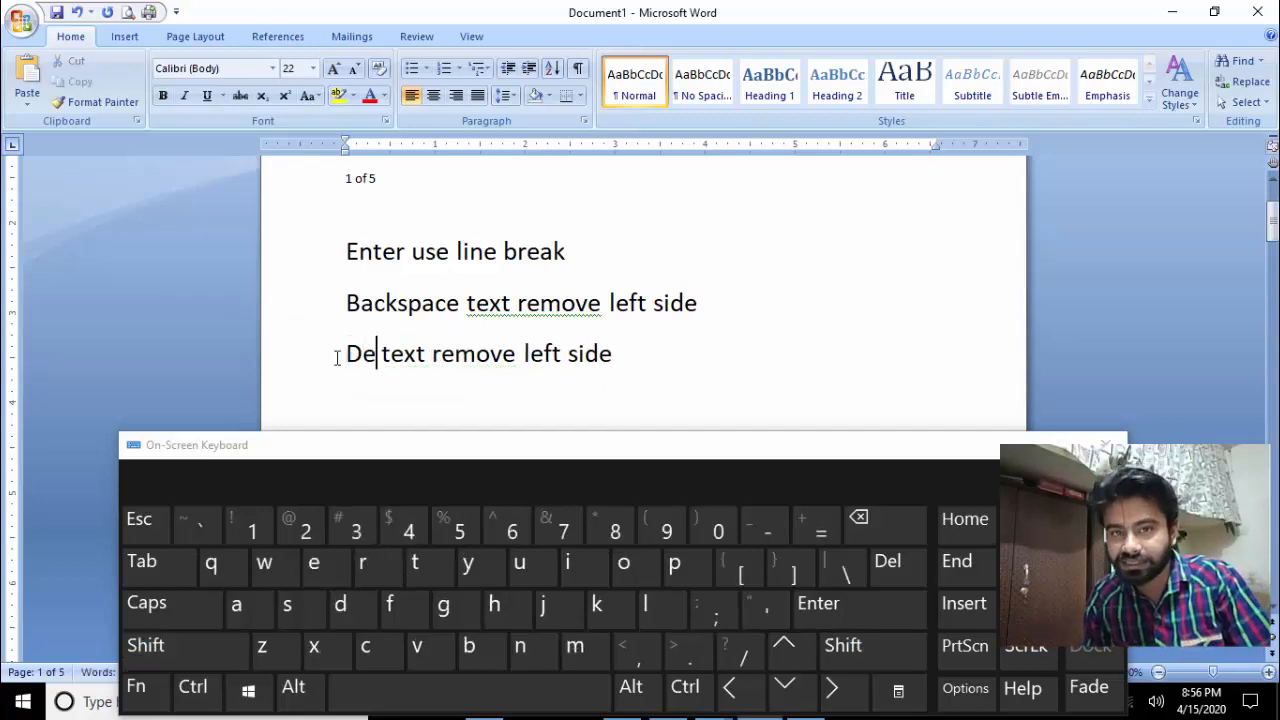
{"action": "type", "text": "lete"}
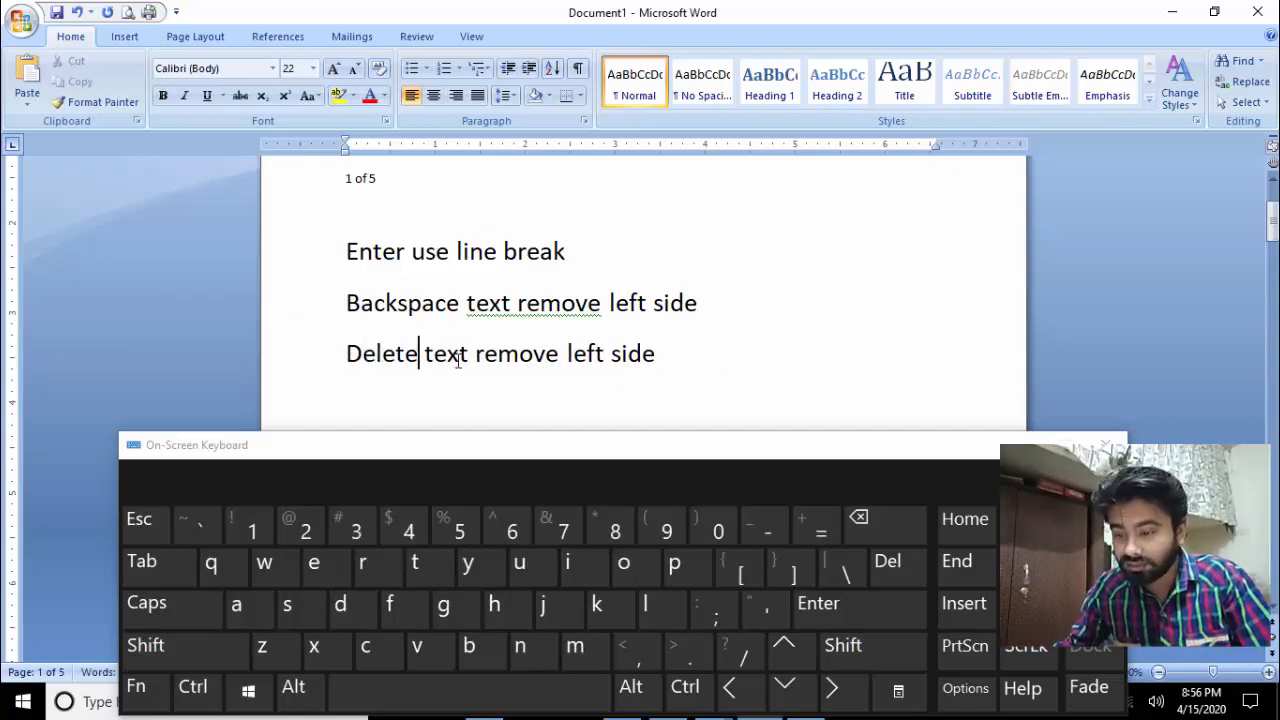
{"action": "left_click_drag", "start_coordinate": [567, 356], "coordinate": [604, 363]}
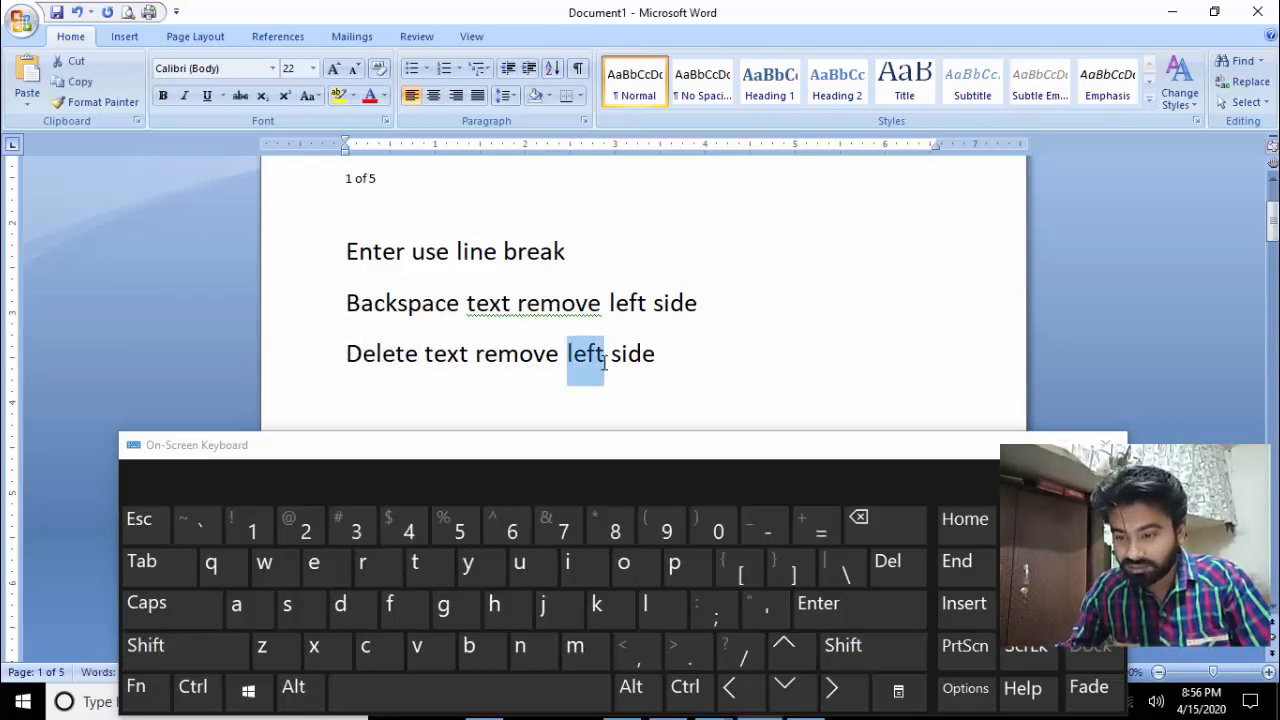
{"action": "type", "text": "right"}
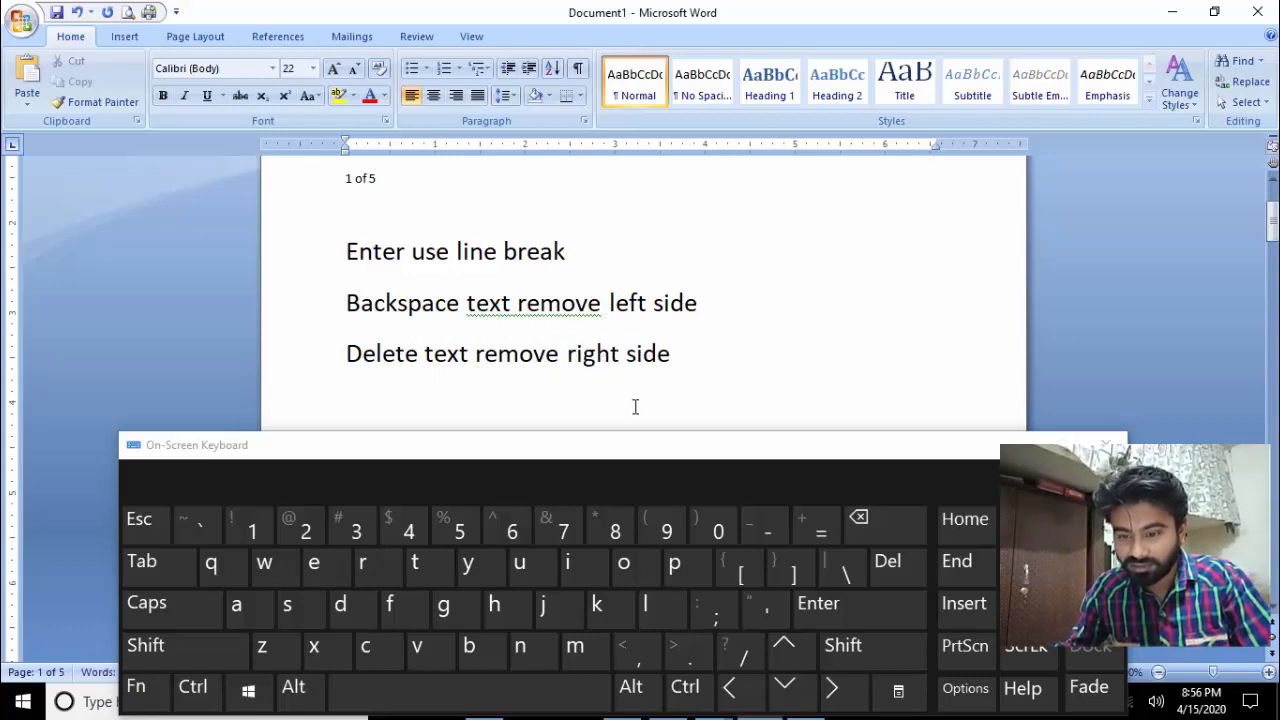
Step: Delete "over the lazy" from the sample sentence by erasing forwards from just before "over" with the On-Screen Keyboard
{"action": "scroll", "coordinate": [635, 407], "scroll_direction": "down", "scroll_amount": 2}
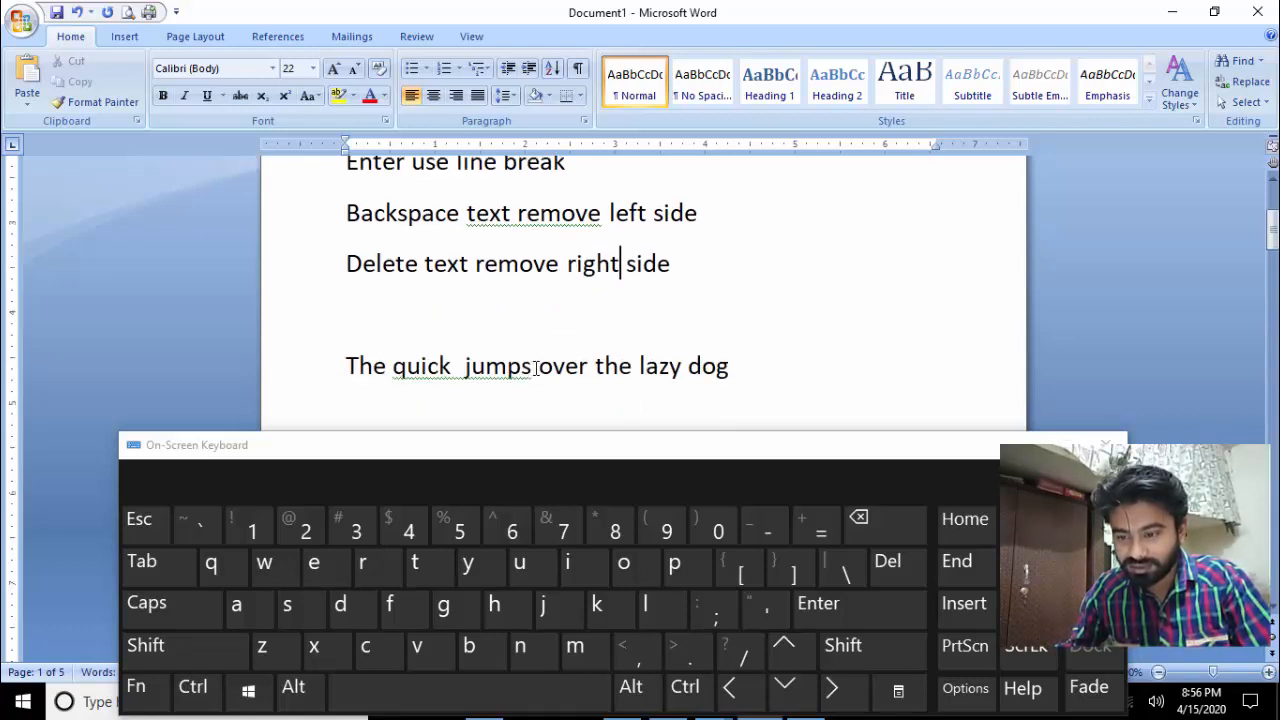
{"action": "left_click", "coordinate": [541, 367]}
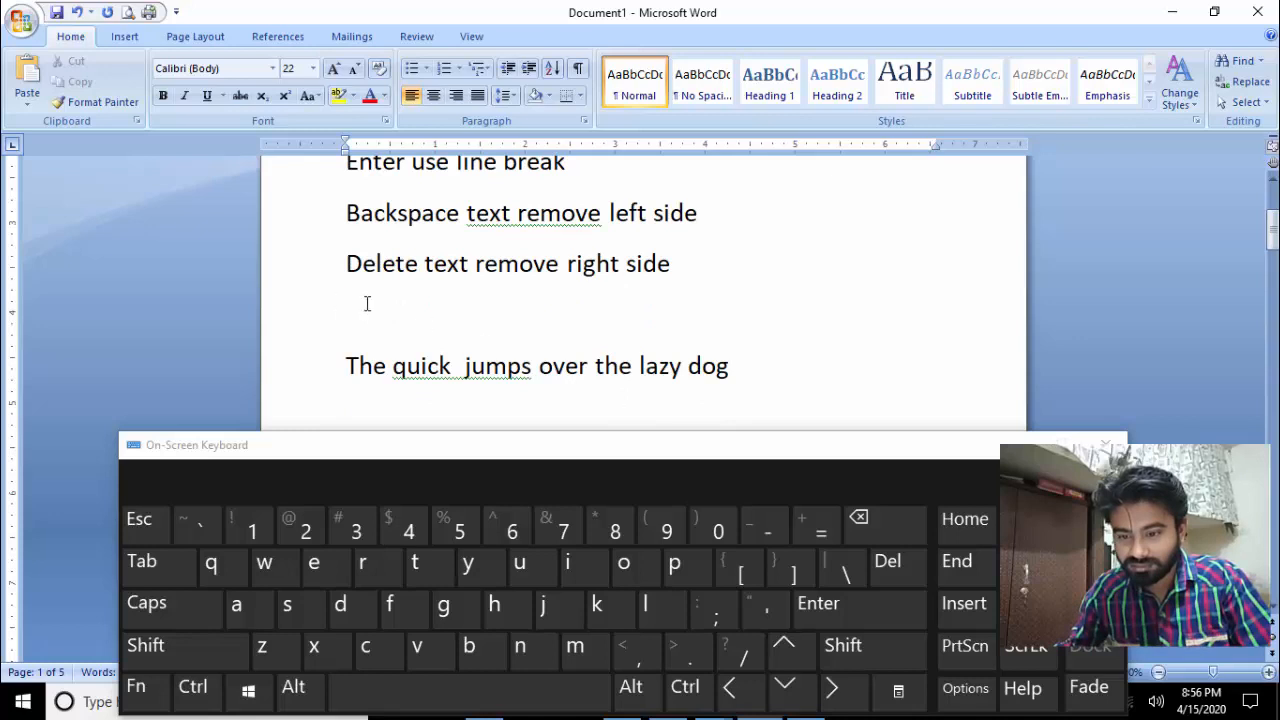
{"action": "left_click", "coordinate": [897, 558]}
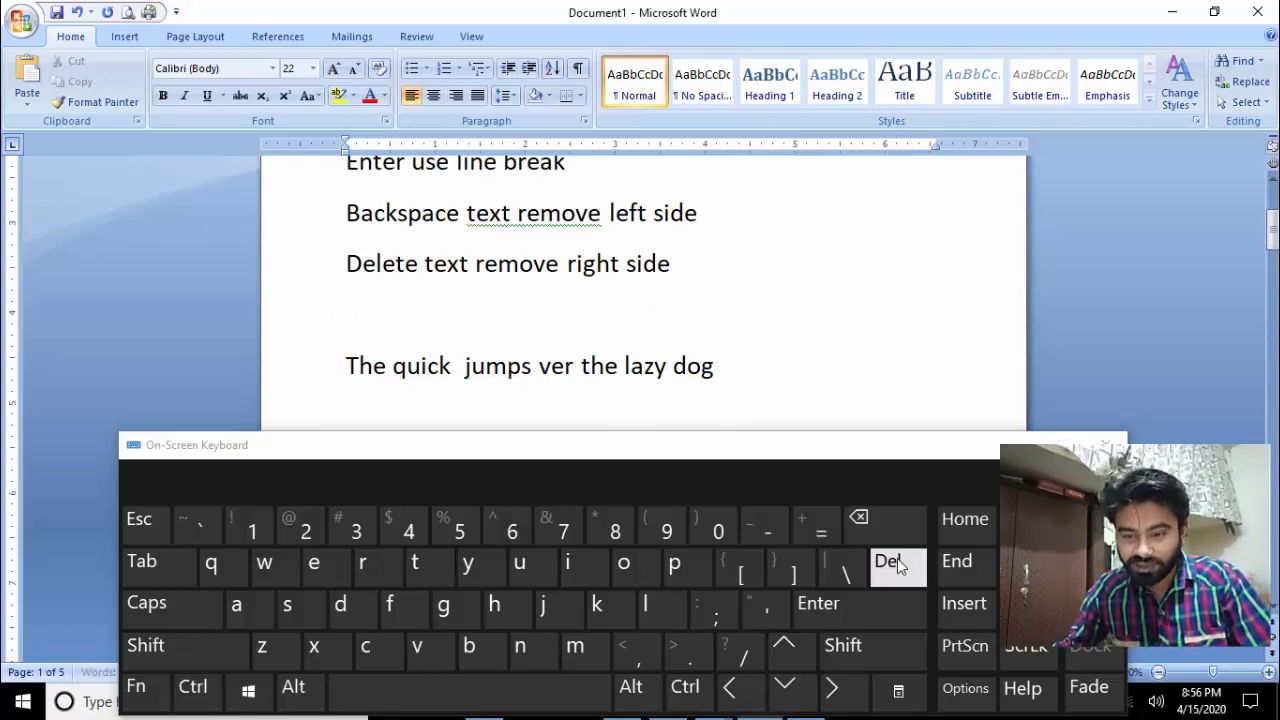
{"action": "left_click", "coordinate": [897, 558]}
{"action": "left_click", "coordinate": [897, 558]}
{"action": "left_click", "coordinate": [897, 558]}
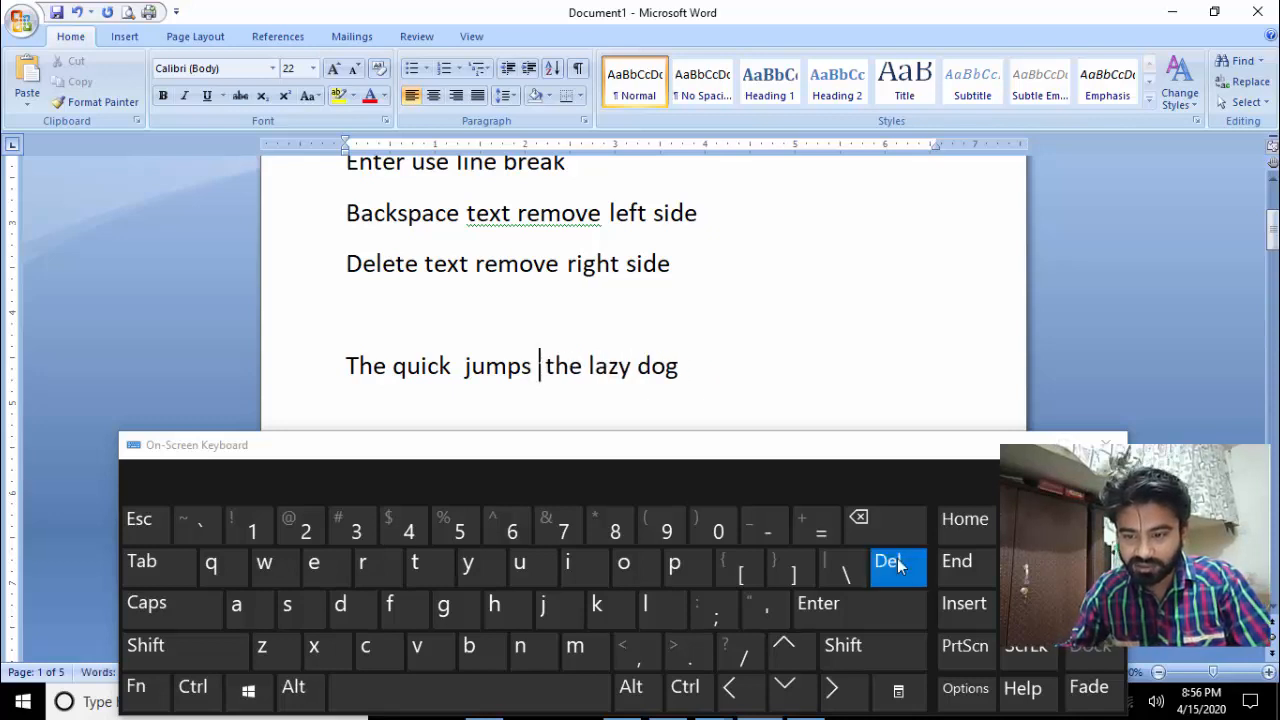
{"action": "left_click", "coordinate": [897, 558]}
{"action": "left_click", "coordinate": [897, 558]}
{"action": "left_click", "coordinate": [897, 558]}
{"action": "left_click", "coordinate": [897, 561]}
{"action": "left_click", "coordinate": [897, 561]}
{"action": "left_click", "coordinate": [897, 561]}
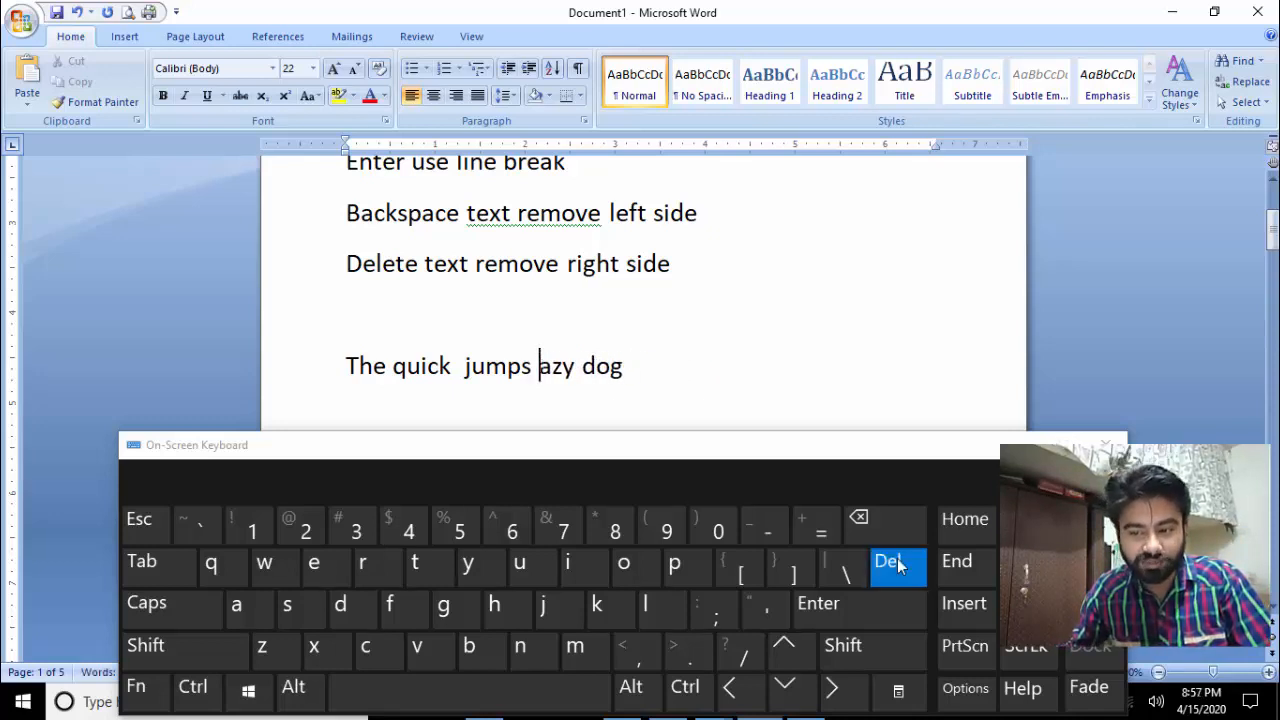
{"action": "left_click", "coordinate": [897, 561]}
{"action": "left_click", "coordinate": [897, 561]}
{"action": "left_click", "coordinate": [897, 561]}
{"action": "left_click", "coordinate": [897, 561]}
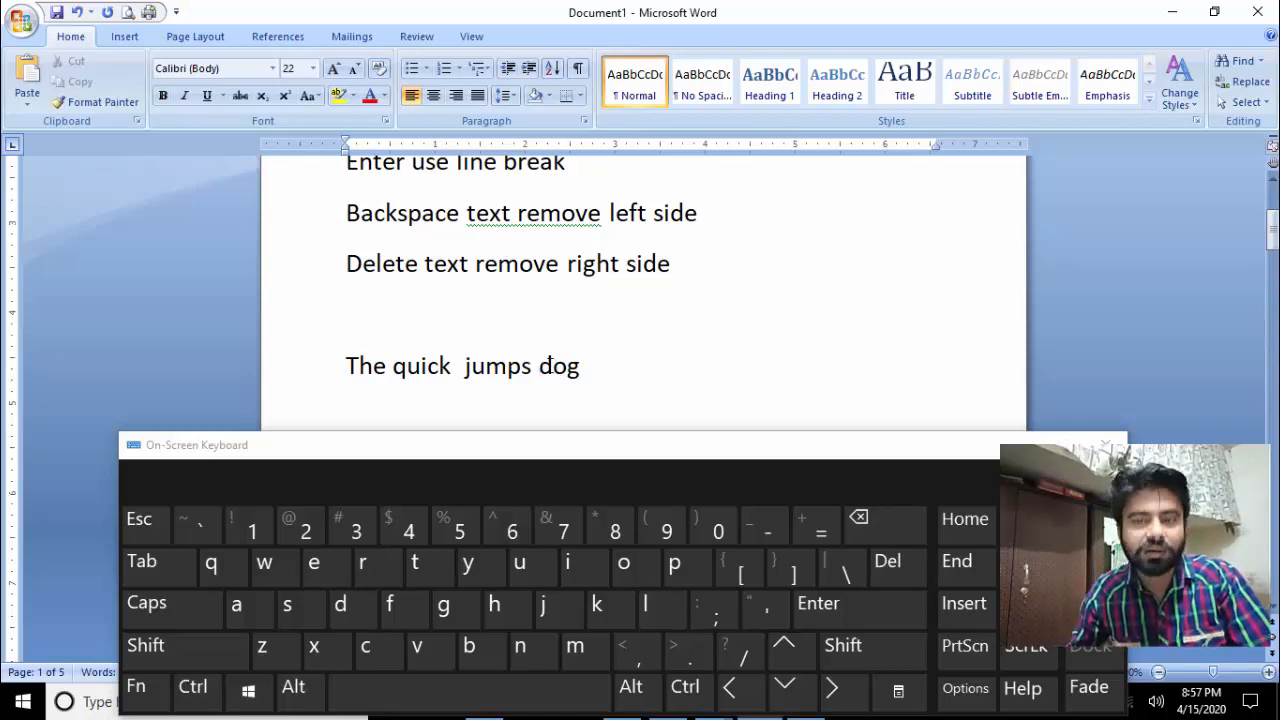
{"action": "left_click", "coordinate": [544, 366]}
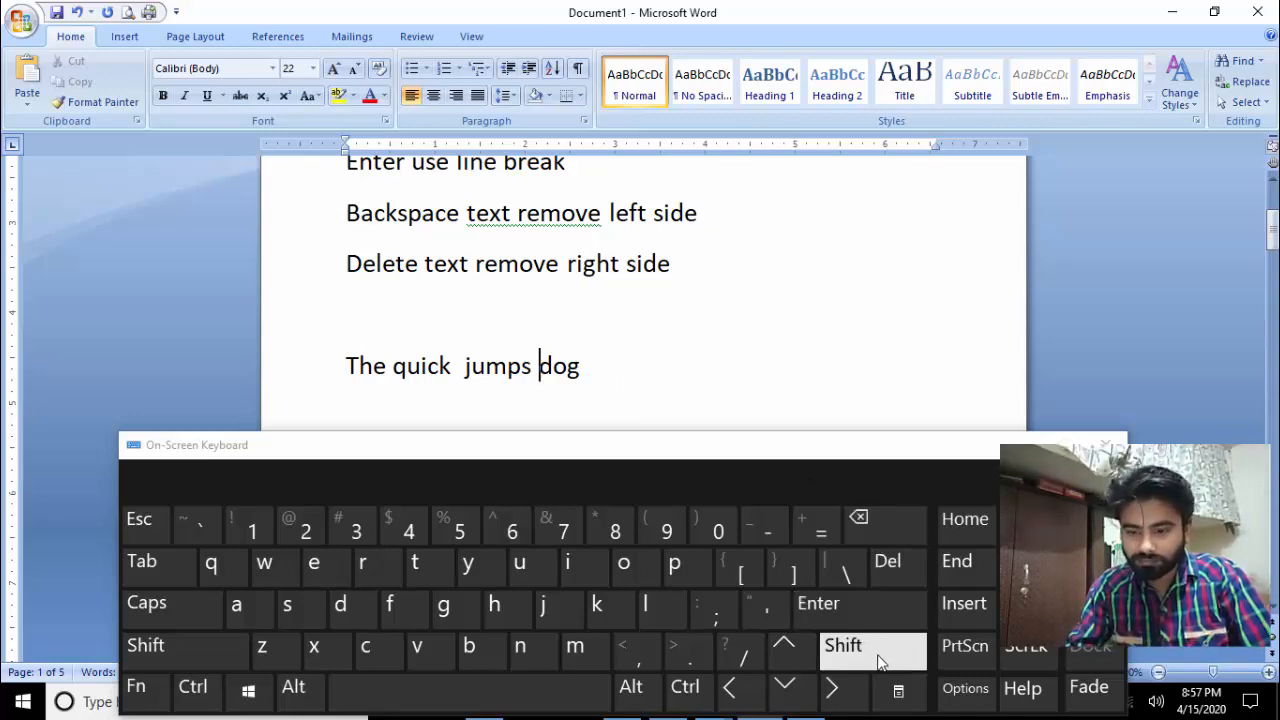
Step: Try some random "fg" letters on the empty line below "Delete text remove right side" and erase them again
{"action": "left_click", "coordinate": [357, 298]}
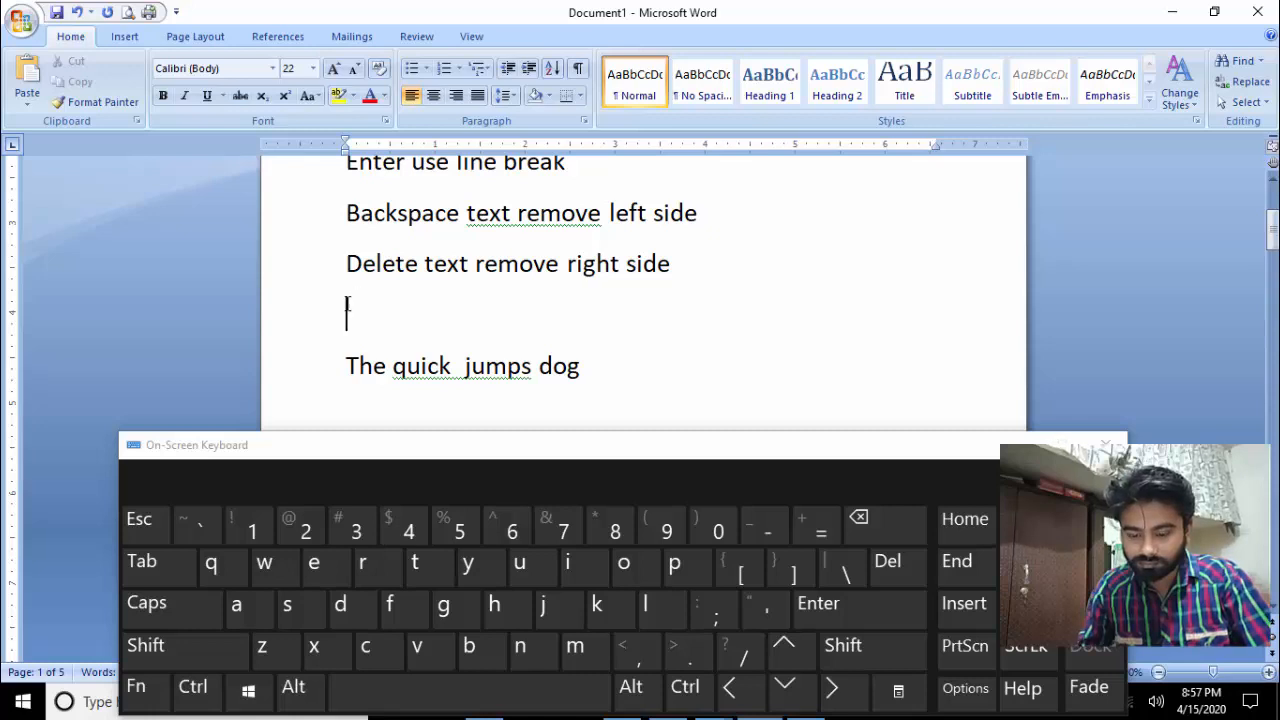
{"action": "scroll", "coordinate": [383, 343], "scroll_direction": "up", "scroll_amount": 2}
{"action": "scroll", "coordinate": [383, 343], "scroll_direction": "down", "scroll_amount": 2}
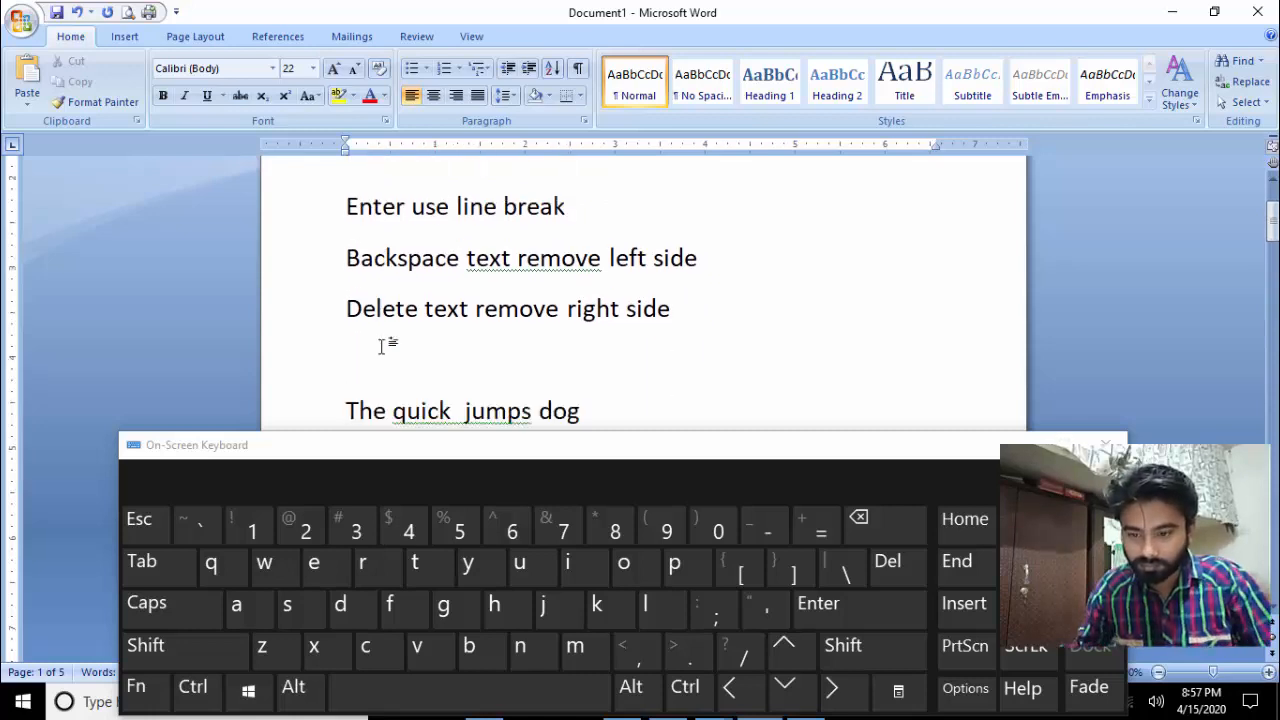
{"action": "scroll", "coordinate": [383, 345], "scroll_direction": "up", "scroll_amount": 5}
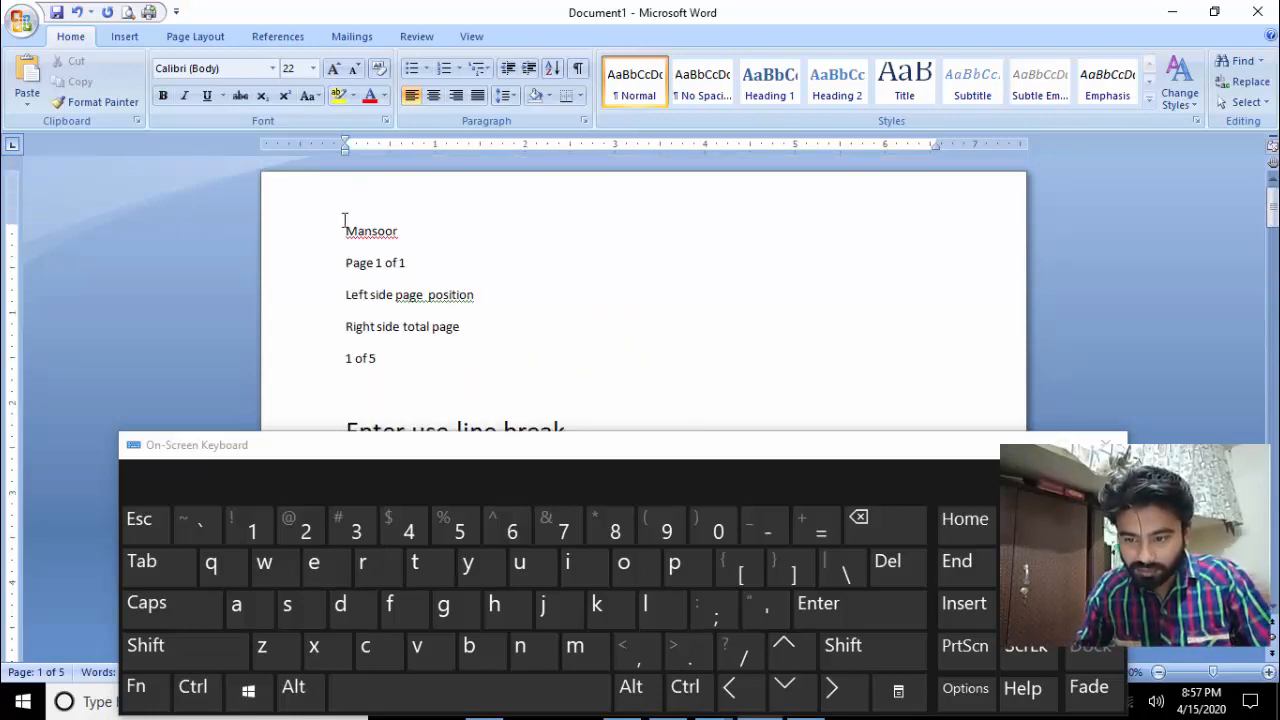
{"action": "scroll", "coordinate": [344, 350], "scroll_direction": "down", "scroll_amount": 3}
{"action": "scroll", "coordinate": [344, 350], "scroll_direction": "down", "scroll_amount": 1}
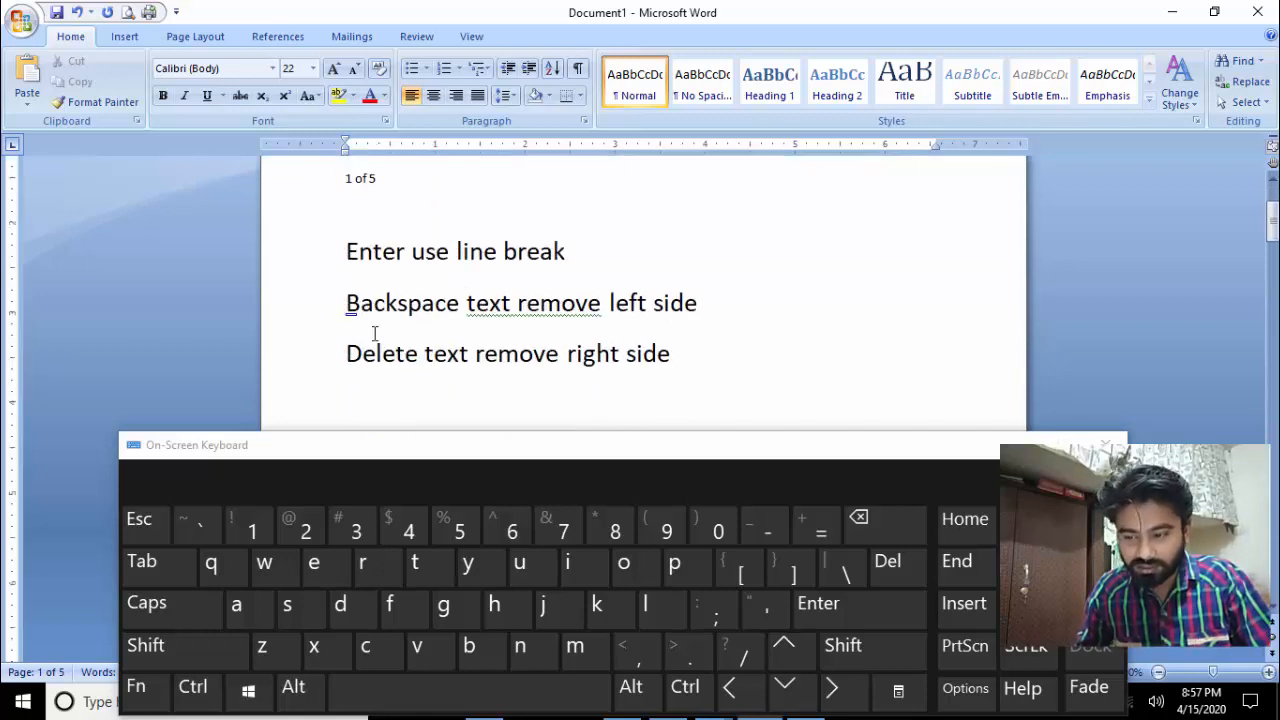
{"action": "scroll", "coordinate": [368, 337], "scroll_direction": "down", "scroll_amount": 1}
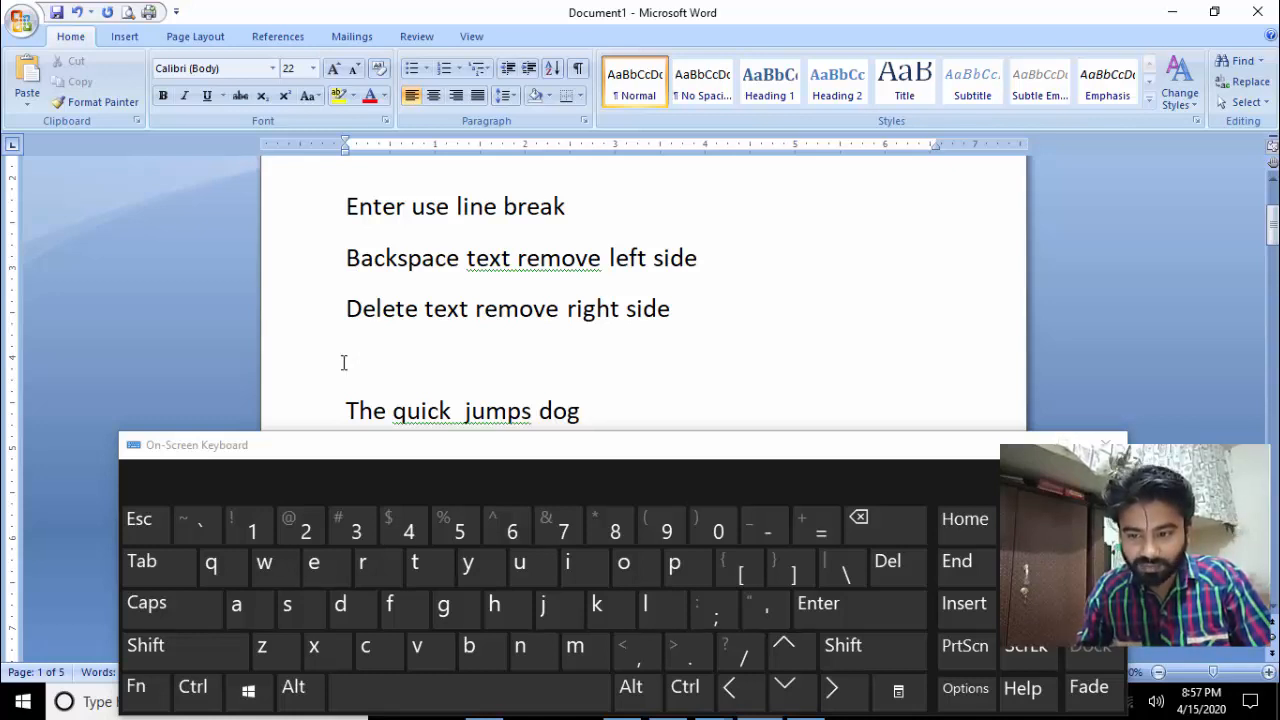
{"action": "type", "text": "fgfgfgfgffgfg"}
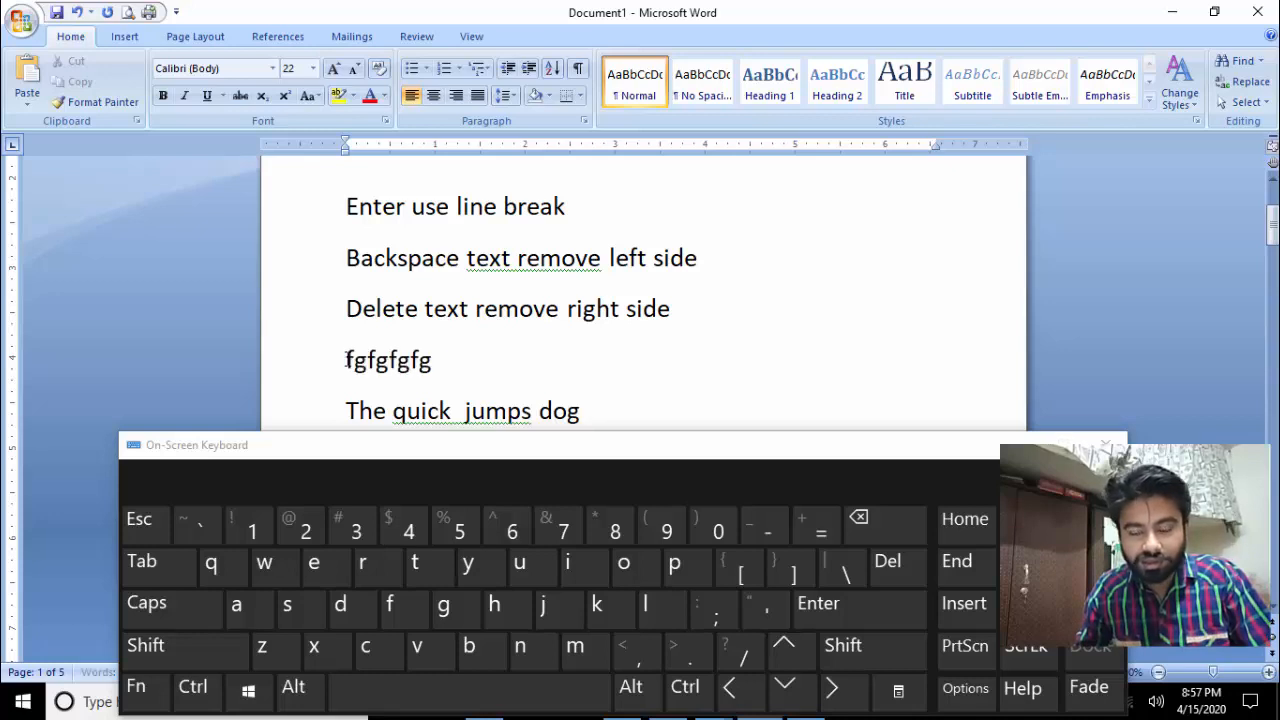
{"action": "key", "text": "BackSpace"}
{"action": "key", "text": "BackSpace"}
{"action": "key", "text": "BackSpace"}
{"action": "key", "text": "BackSpace"}
{"action": "key", "text": "BackSpace"}
{"action": "key", "text": "BackSpace"}
{"action": "key", "text": "BackSpace"}
{"action": "key", "text": "BackSpace"}
{"action": "key", "text": "BackSpace"}
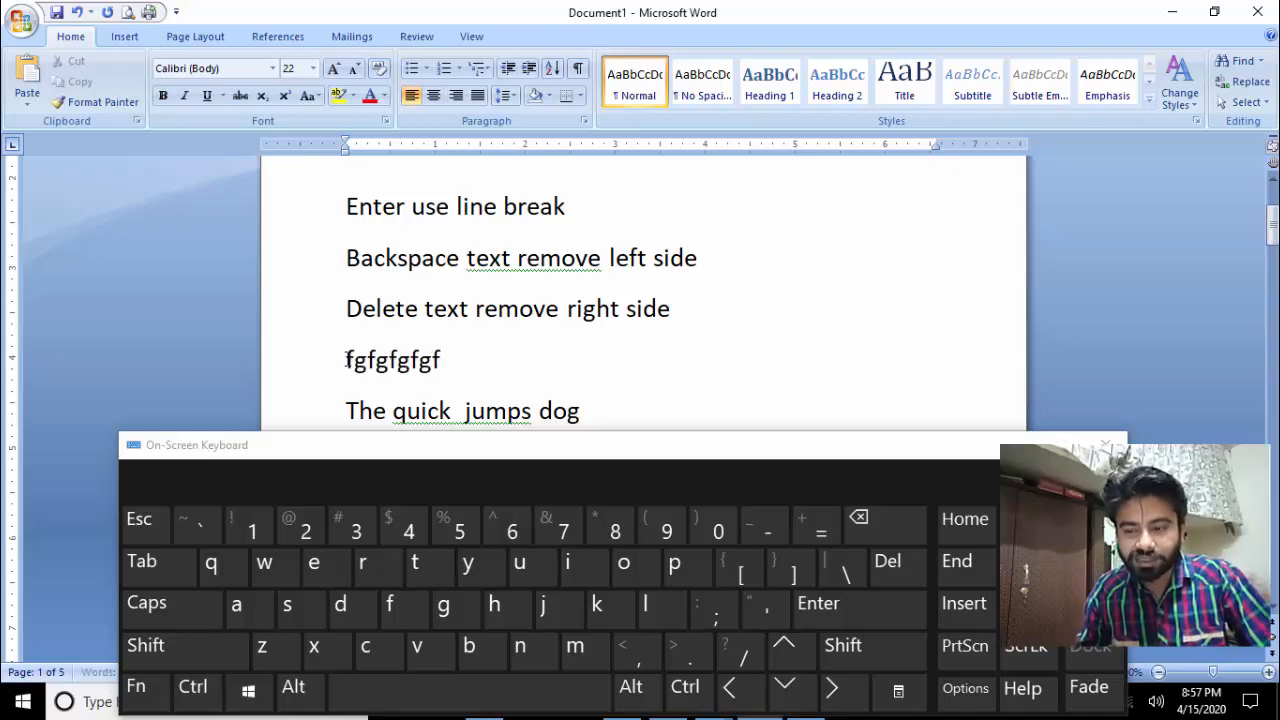
{"action": "key", "text": "BackSpace"}
{"action": "key", "text": "BackSpace"}
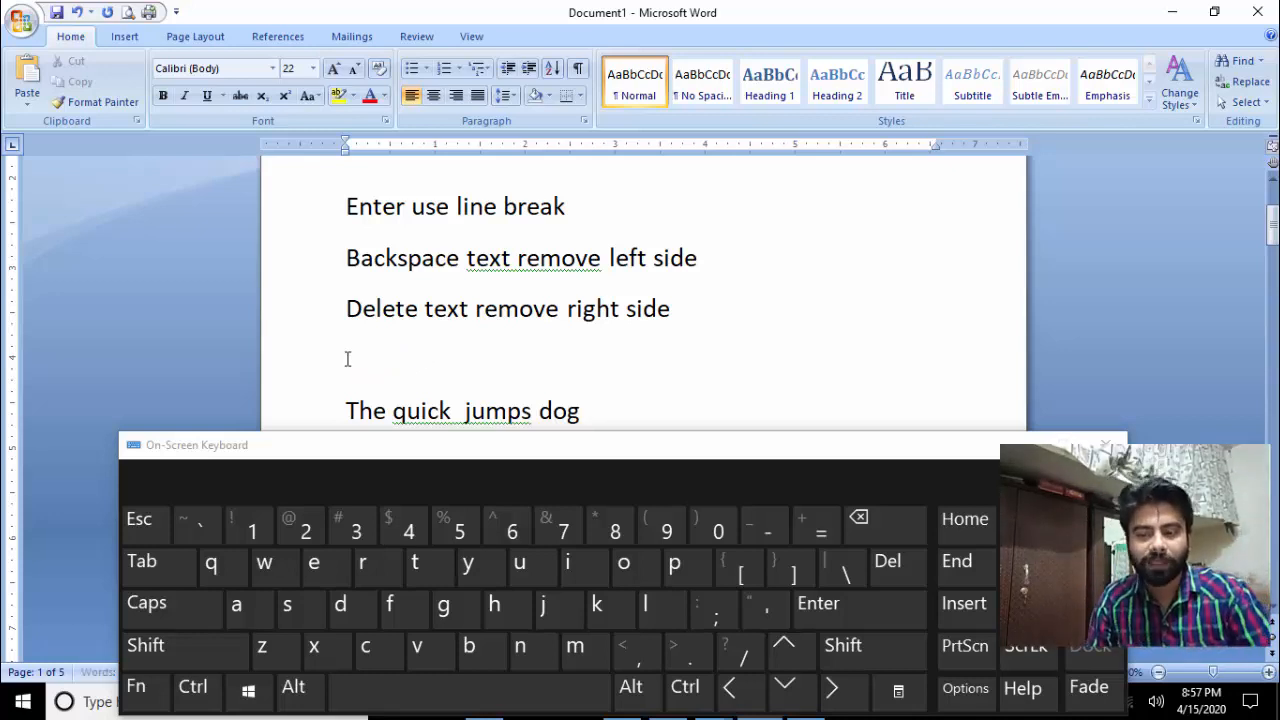
Step: Switch on all-capitals input and add "THE QUCK BROWN FOX JUMPS OVER THE LAZY DOG" on the empty line below the Delete line
{"action": "left_click", "coordinate": [201, 604]}
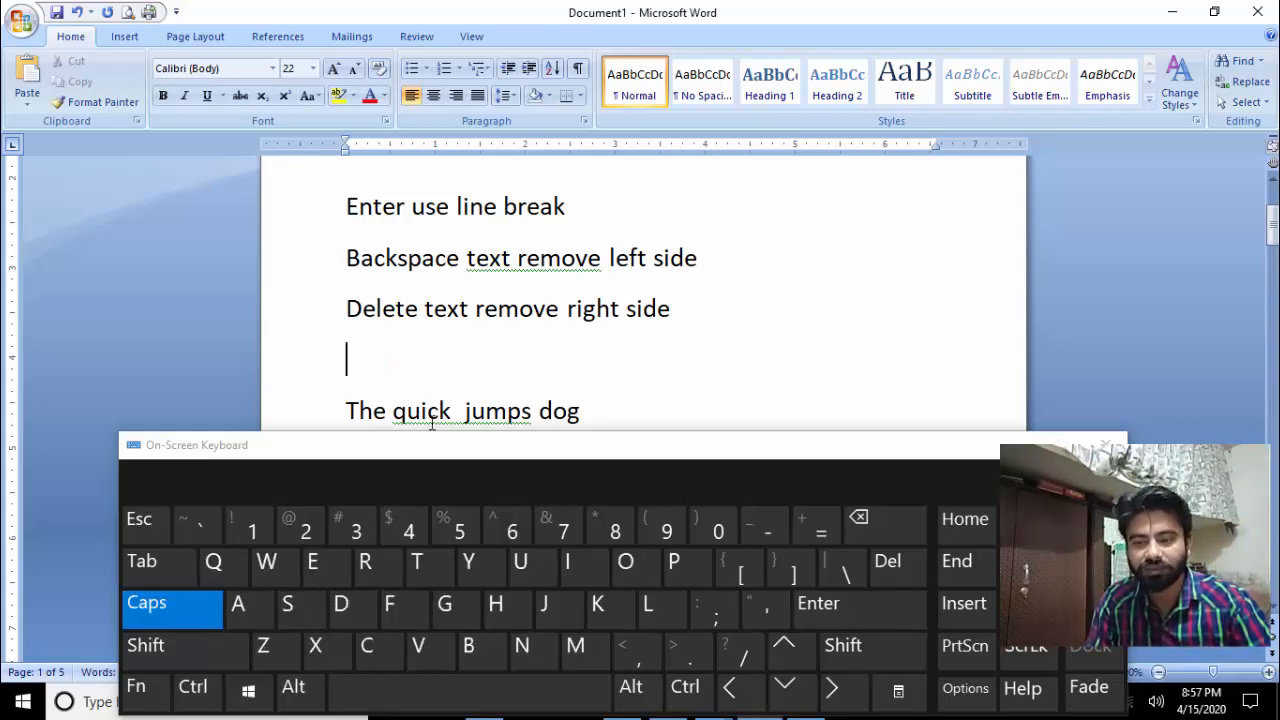
{"action": "type", "text": "TH"}
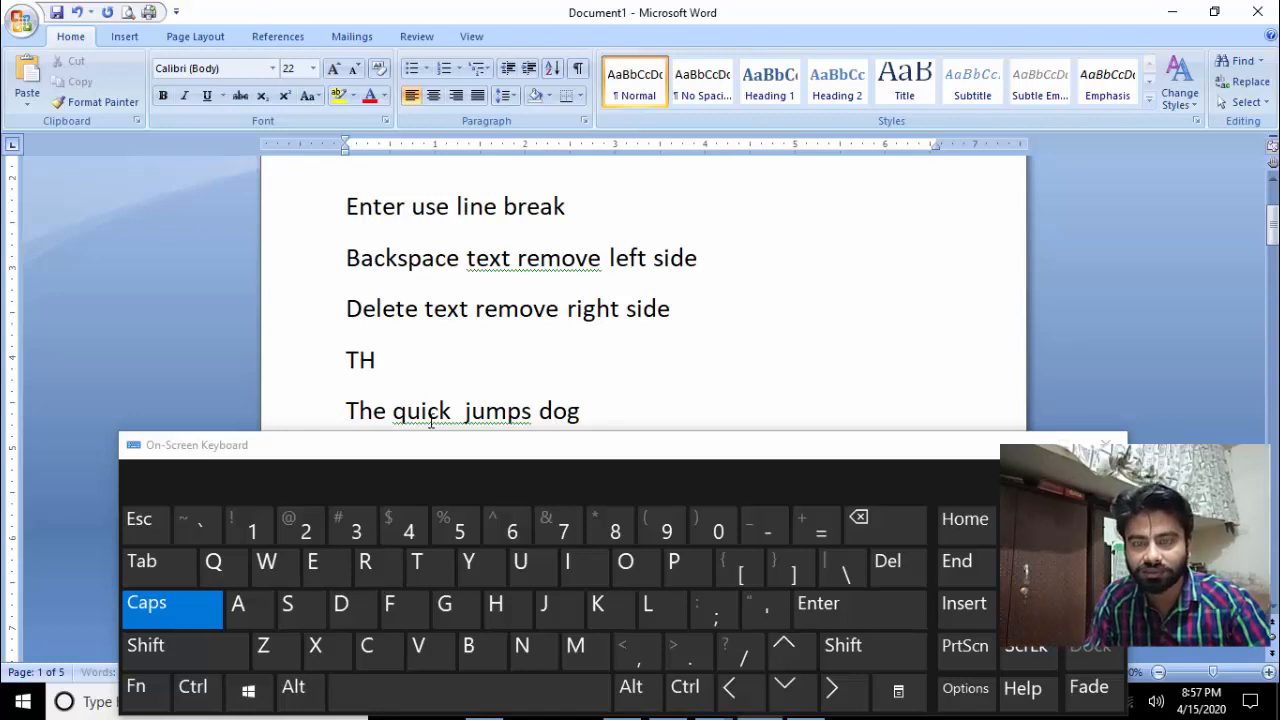
{"action": "type", "text": "E QUCK B"}
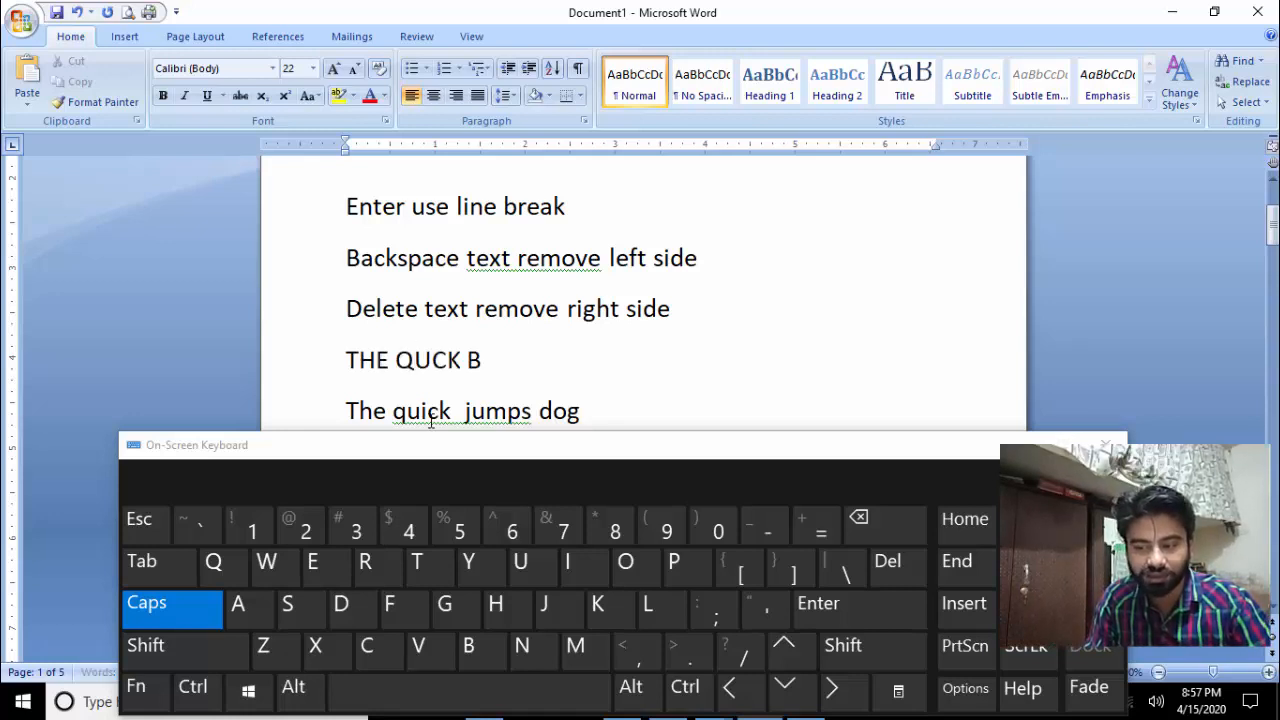
{"action": "type", "text": "ROWN"}
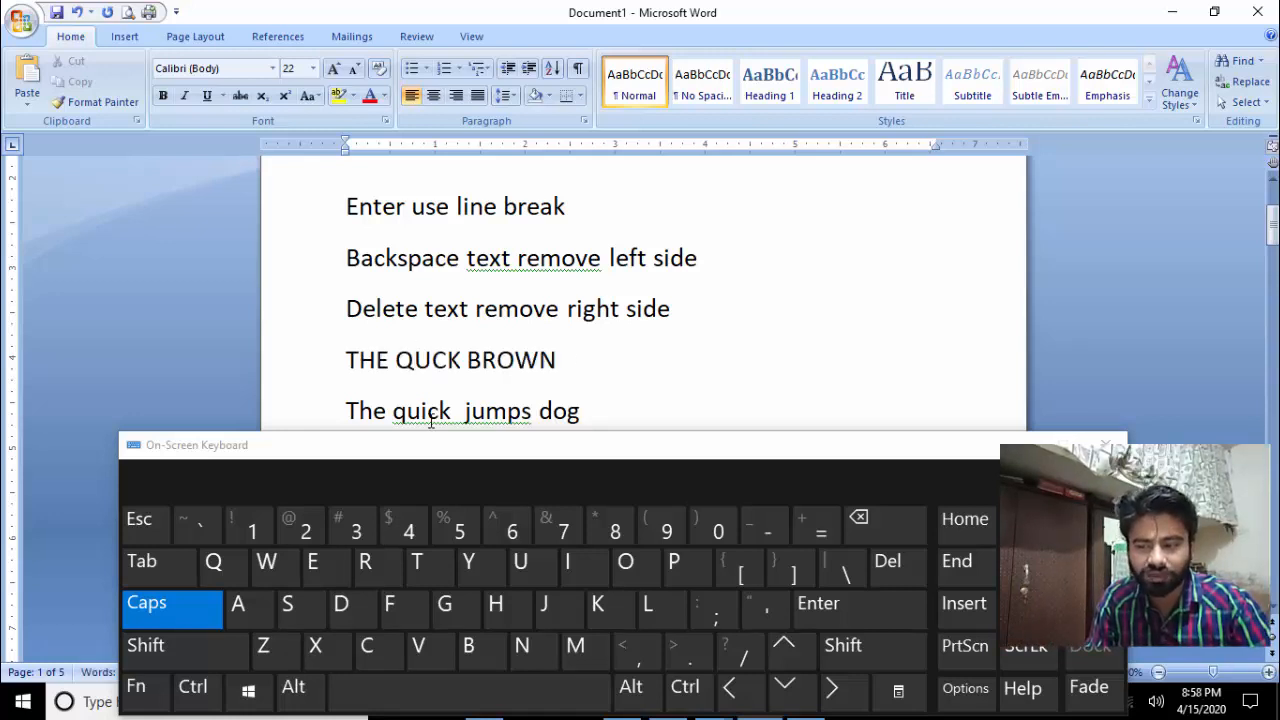
{"action": "type", "text": " FOX JUMSP O"}
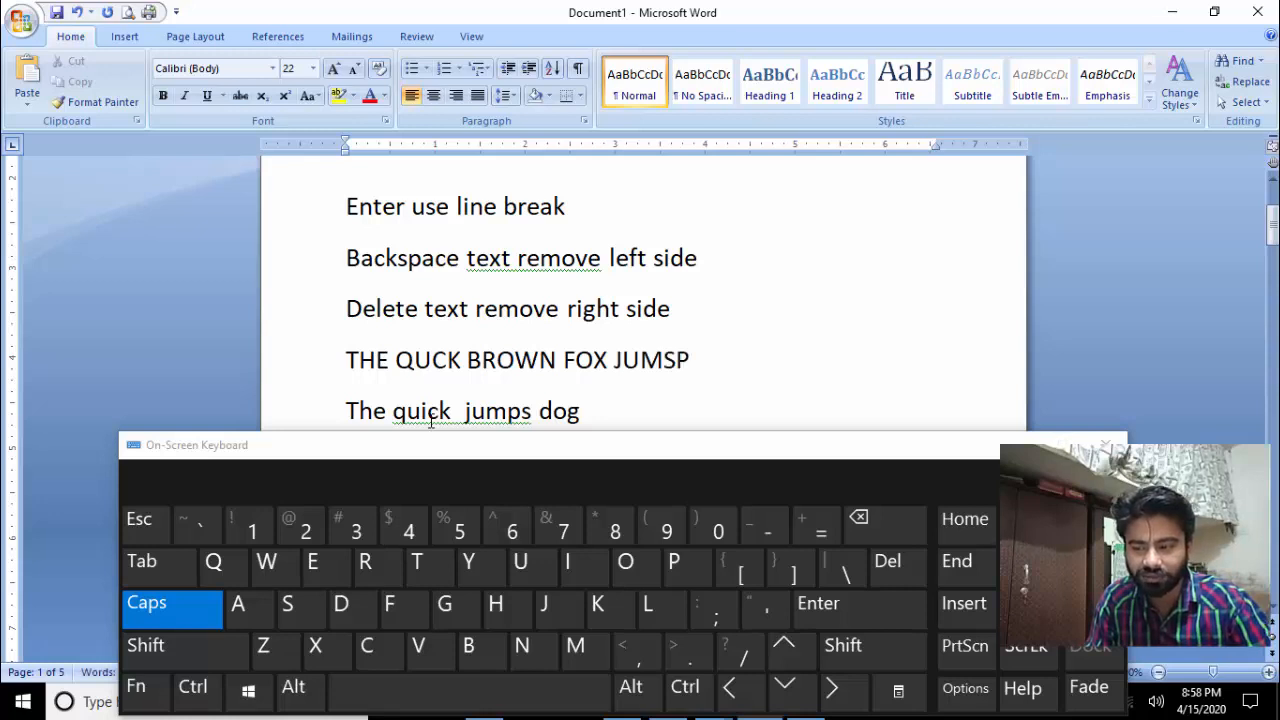
{"action": "key", "text": "BackSpace"}
{"action": "key", "text": "BackSpace"}
{"action": "key", "text": "BackSpace"}
{"action": "key", "text": "BackSpace"}
{"action": "type", "text": "PS O"}
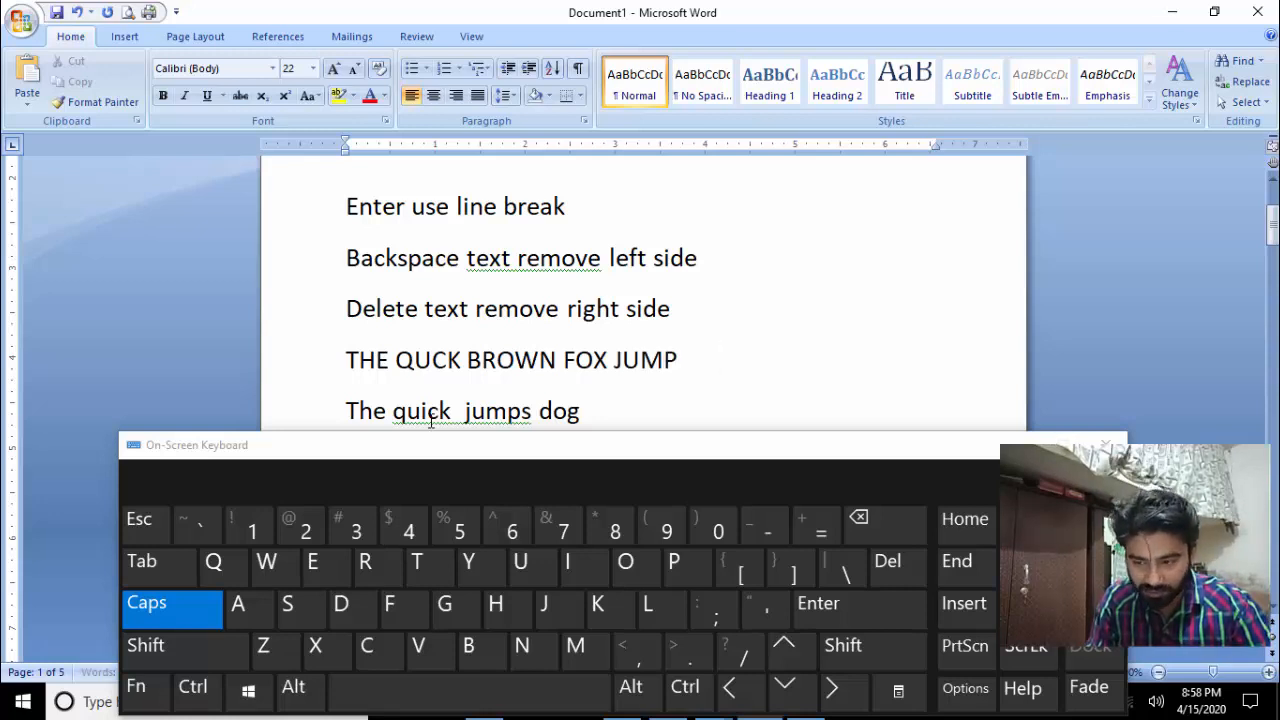
{"action": "type", "text": "VER THE"}
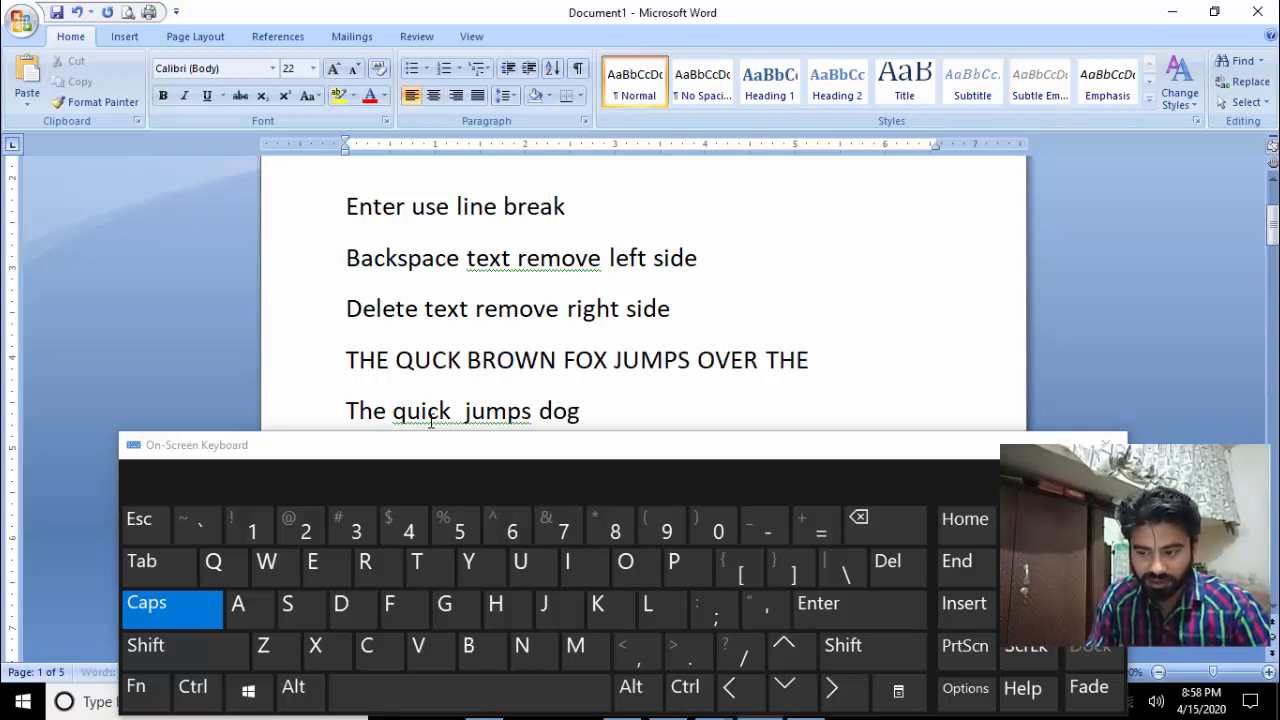
{"action": "type", "text": " LAZY DOG"}
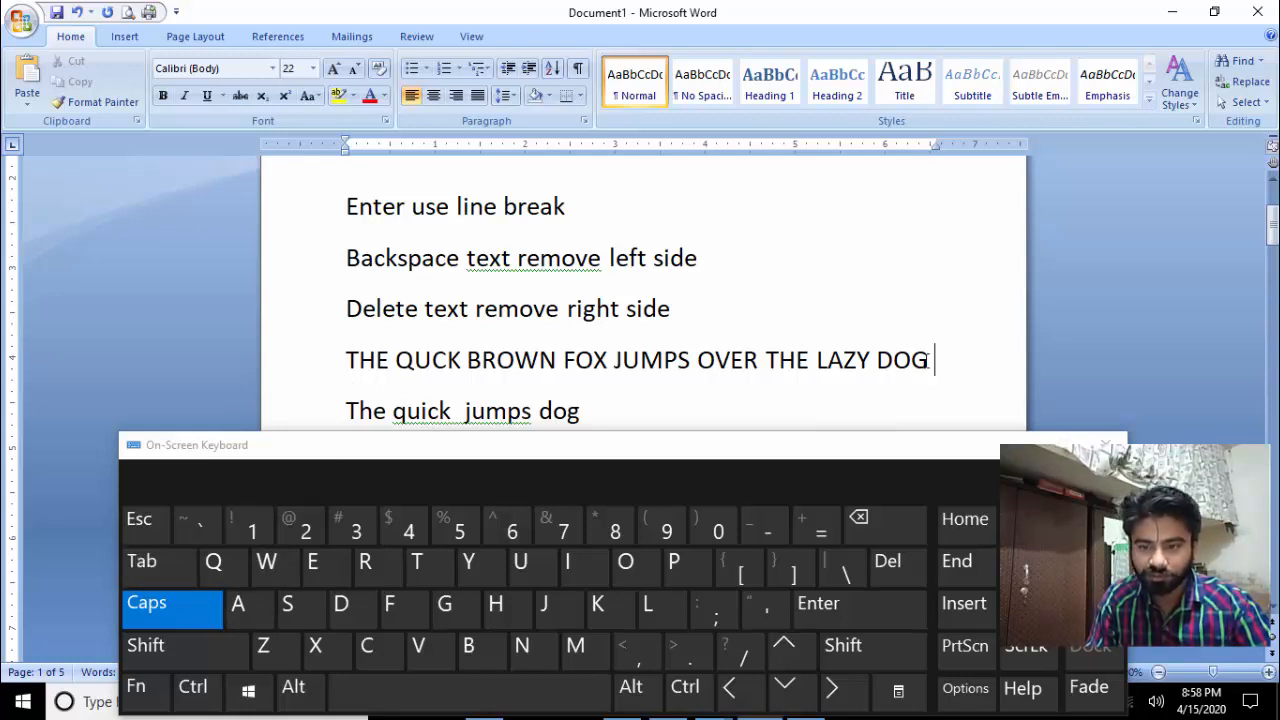
{"action": "key", "text": "BackSpace"}
Step: Start a new line below the all-capitals sentence and enter "The" with the On-Screen Keyboard, using all-capitals input only for the T
{"action": "key", "text": "Return"}
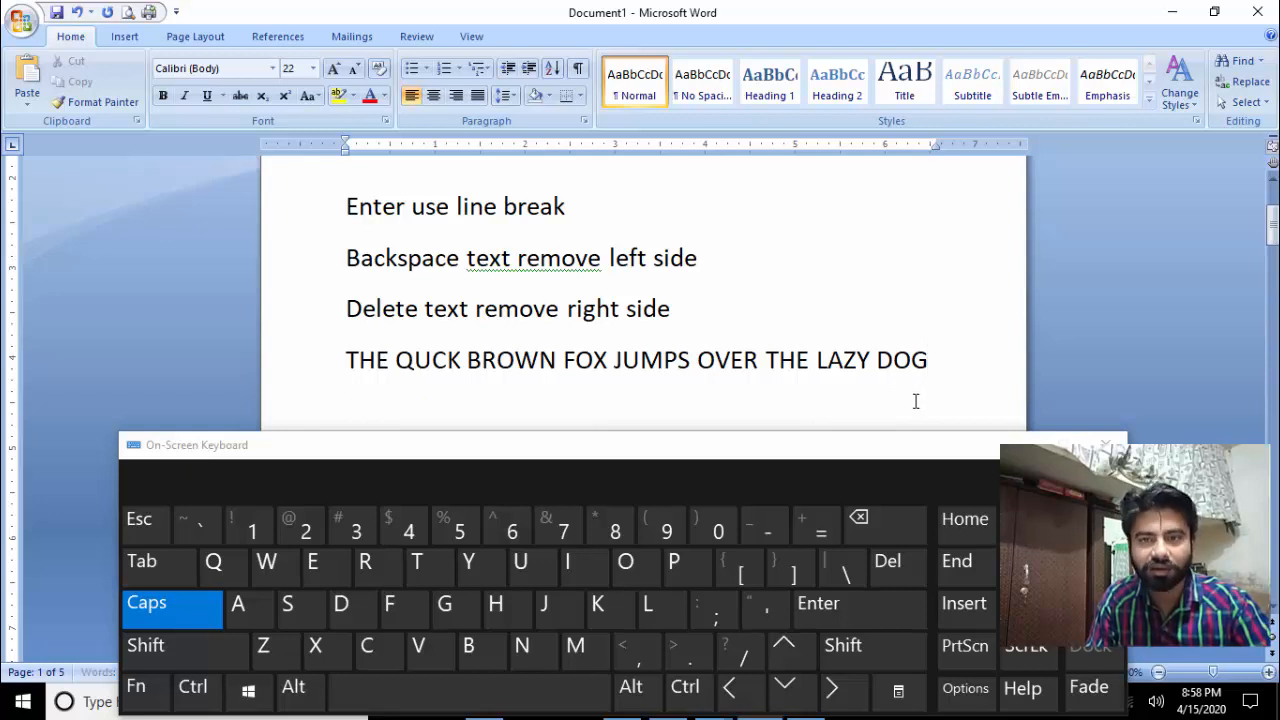
{"action": "scroll", "coordinate": [683, 397], "scroll_direction": "down", "scroll_amount": 1}
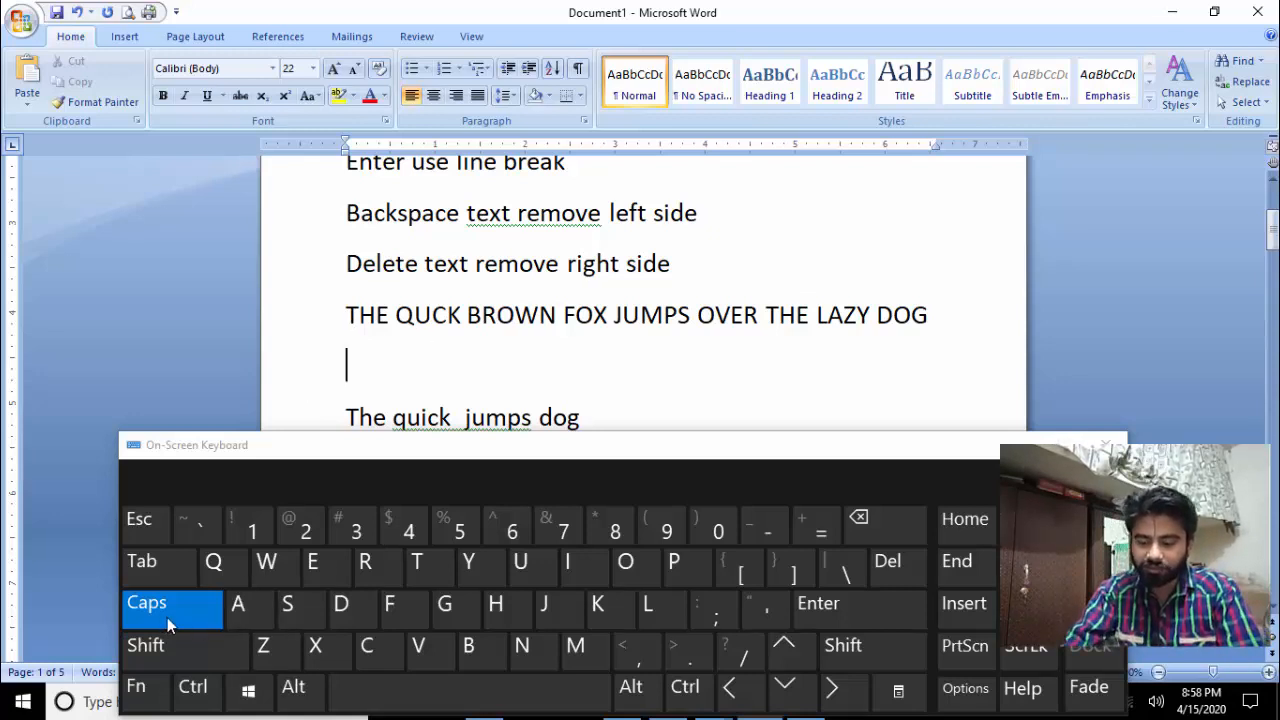
{"action": "left_click", "coordinate": [410, 568]}
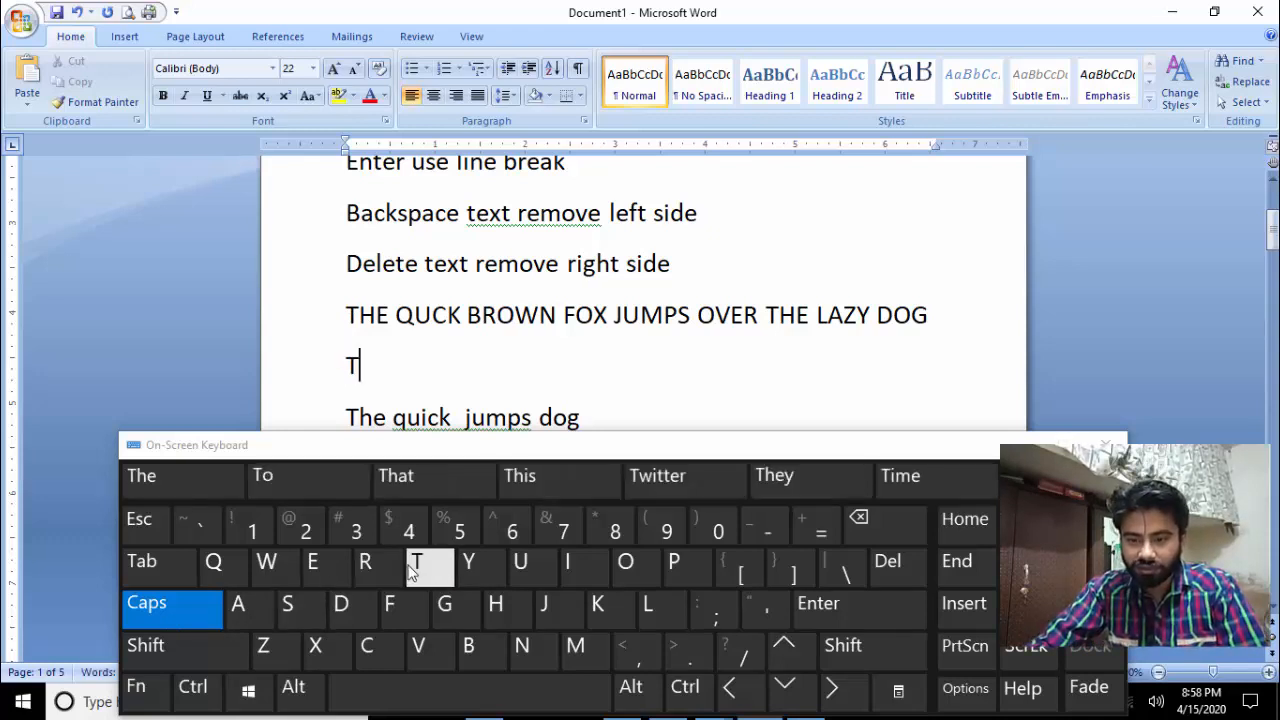
{"action": "left_click", "coordinate": [175, 612]}
{"action": "left_click", "coordinate": [494, 605]}
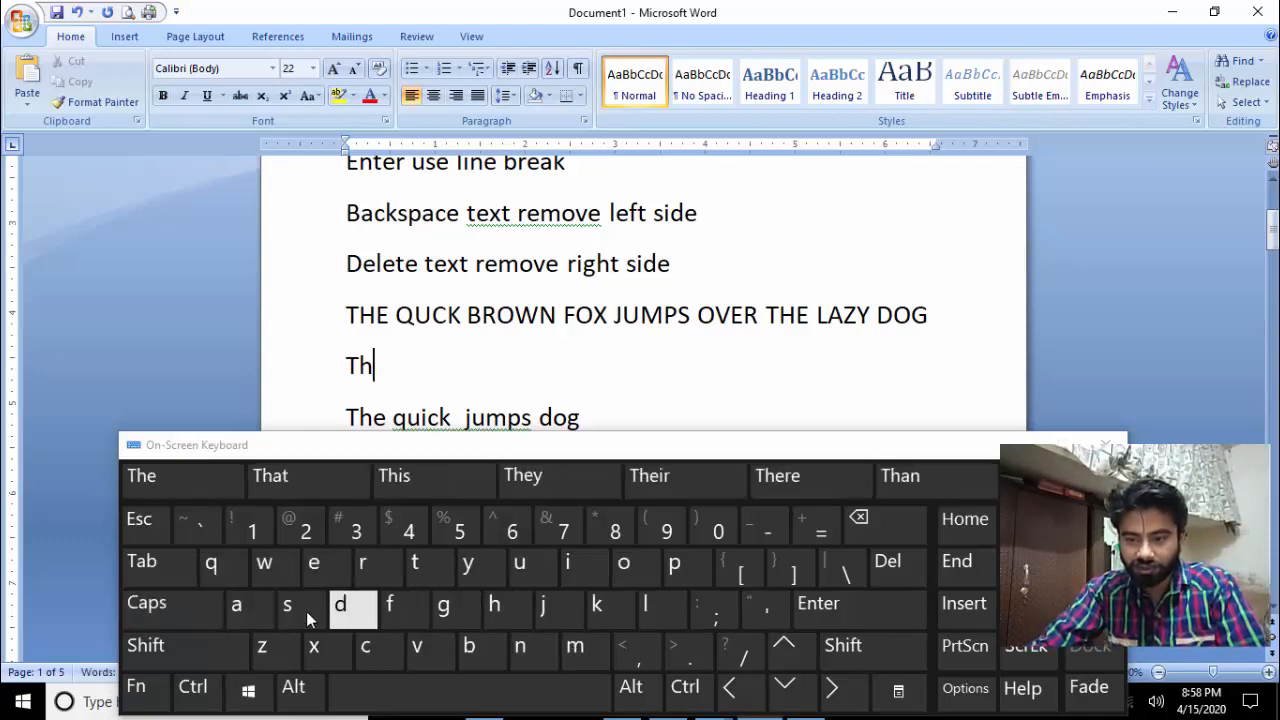
{"action": "left_click", "coordinate": [313, 563]}
{"action": "left_click", "coordinate": [414, 688]}
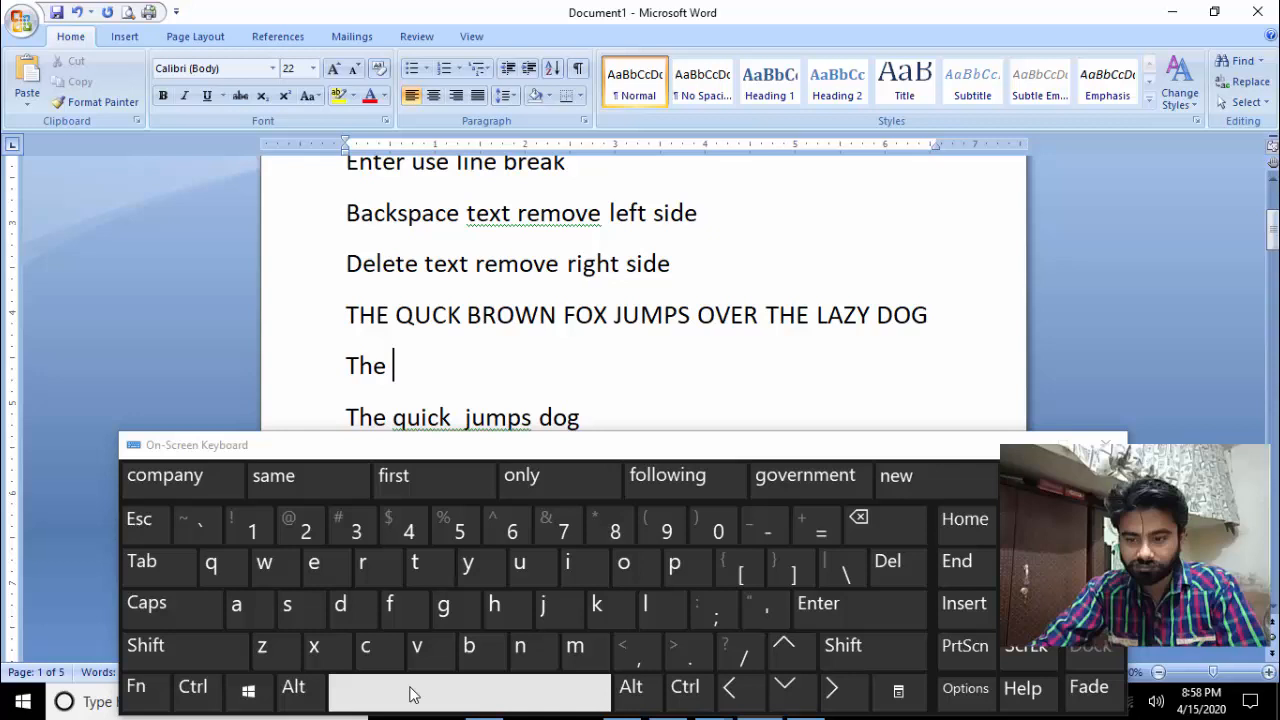
Step: Add "Quick" after "The" with the On-Screen Keyboard, switching all-capitals input on for the Q and off for the remaining letters
{"action": "left_click", "coordinate": [195, 618]}
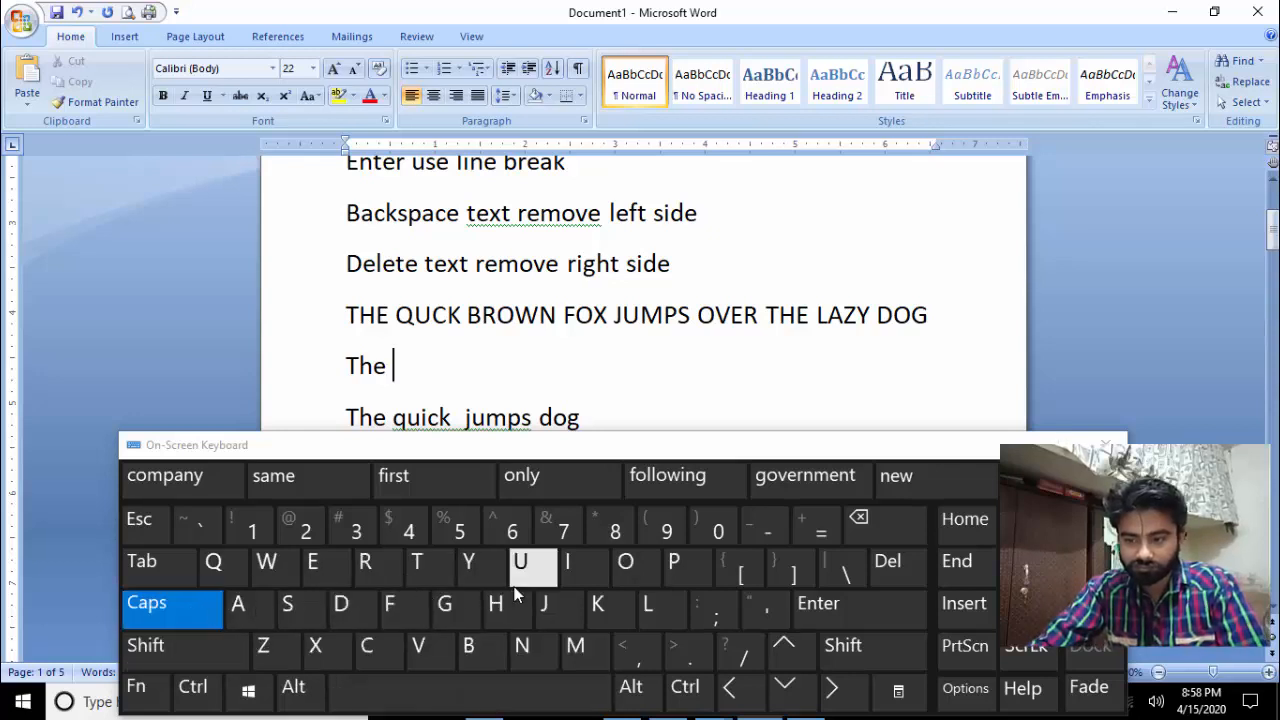
{"action": "left_click", "coordinate": [214, 563]}
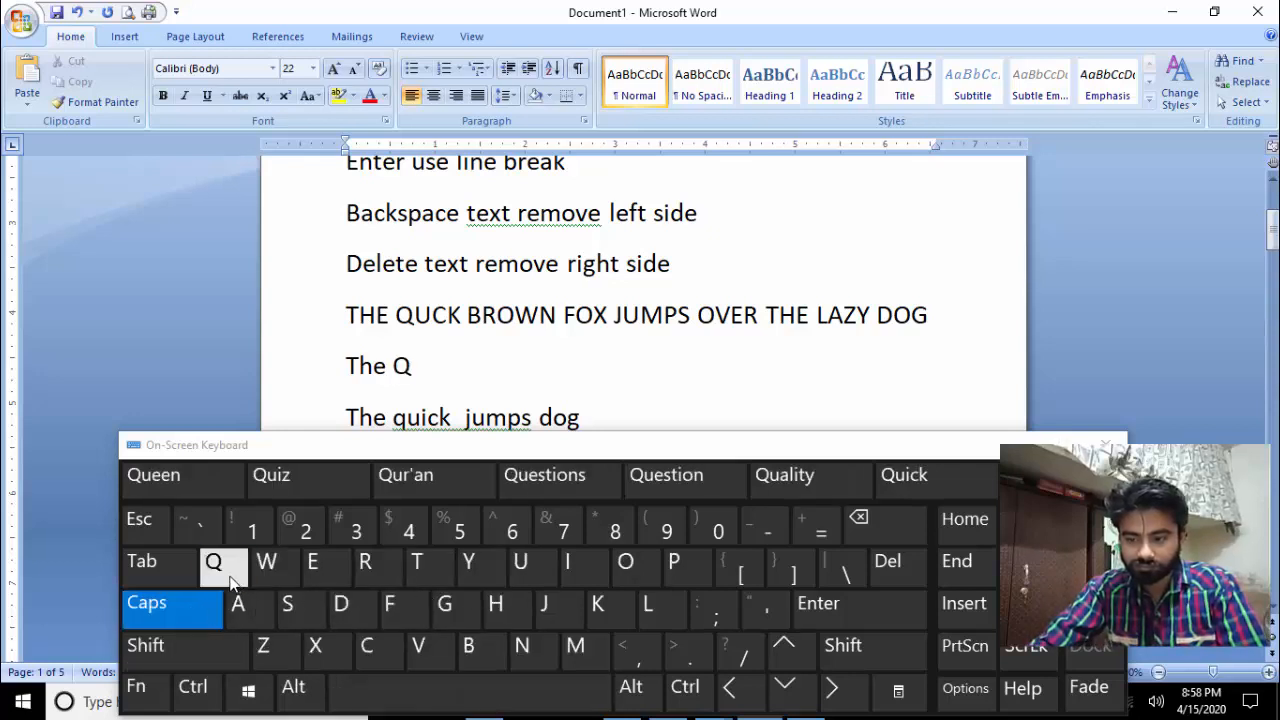
{"action": "left_click", "coordinate": [174, 610]}
{"action": "left_click", "coordinate": [520, 563]}
{"action": "left_click", "coordinate": [567, 563]}
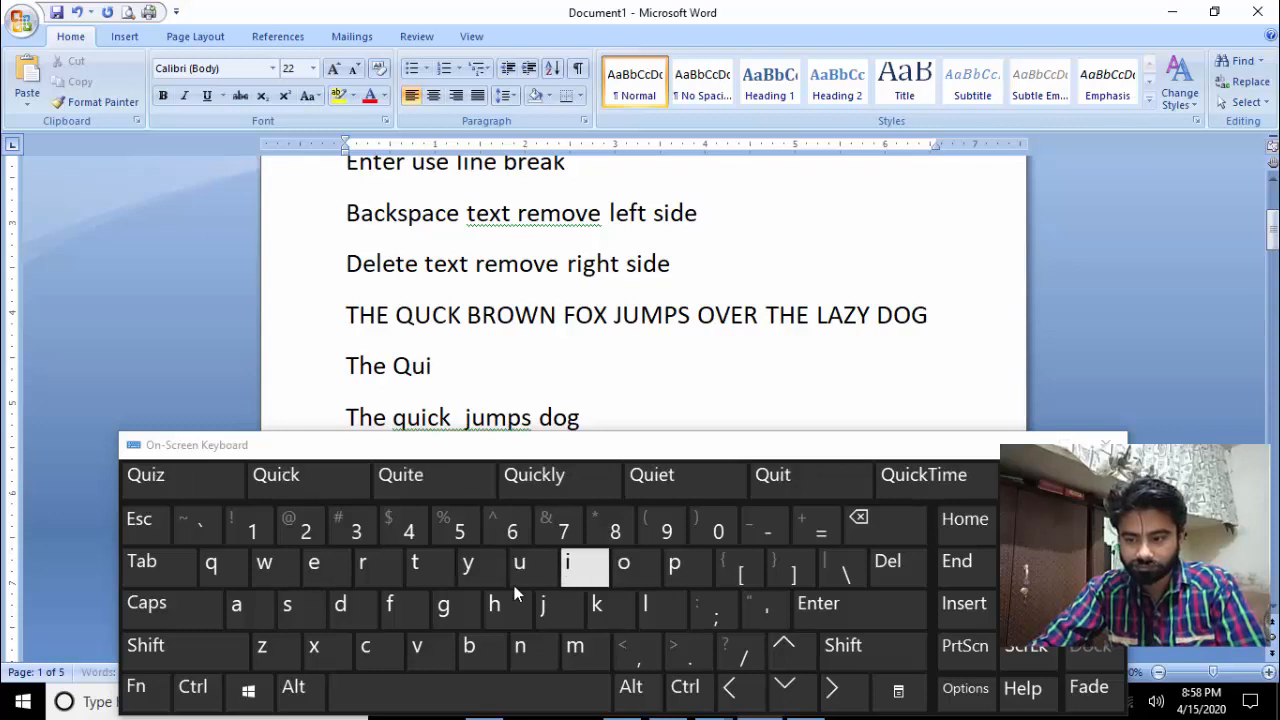
{"action": "left_click", "coordinate": [366, 648]}
{"action": "left_click", "coordinate": [596, 606]}
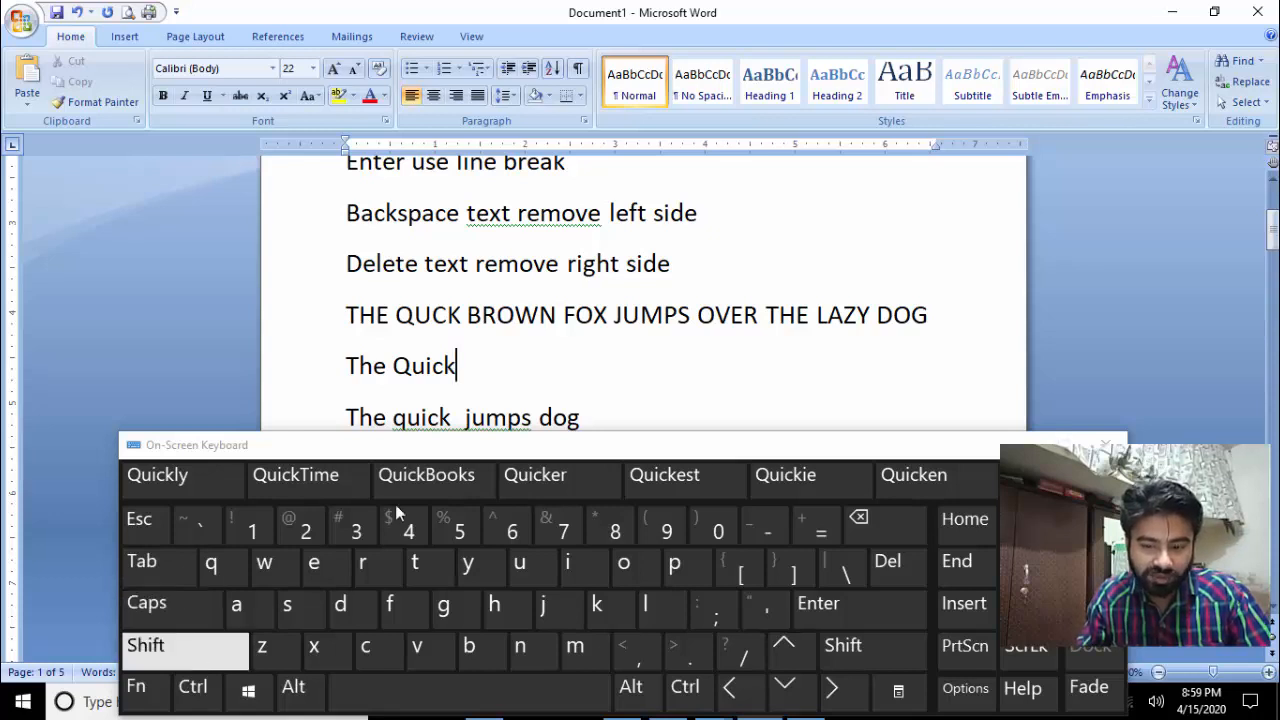
Step: Insert an empty line above "The Quick" and enter "The Quick" there, capitalising each initial with Shift instead of Caps Lock
{"action": "left_click", "coordinate": [343, 366]}
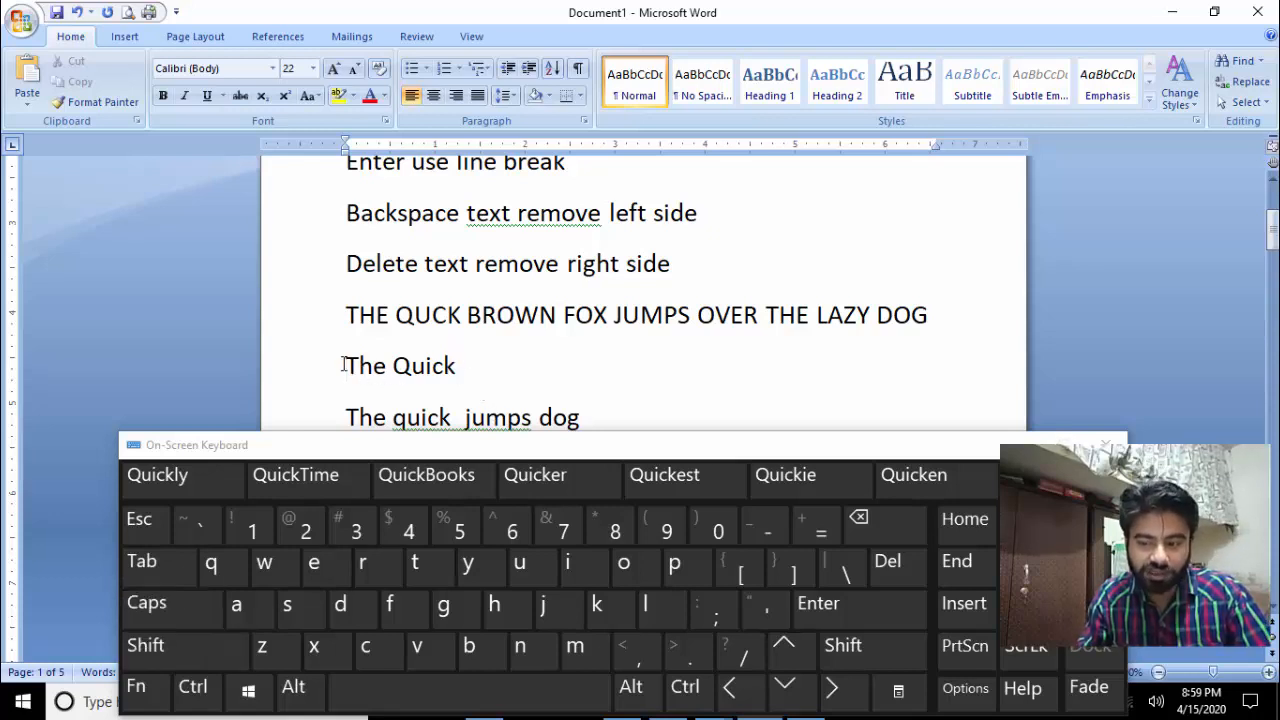
{"action": "key", "text": "Return"}
{"action": "key", "text": "shift"}
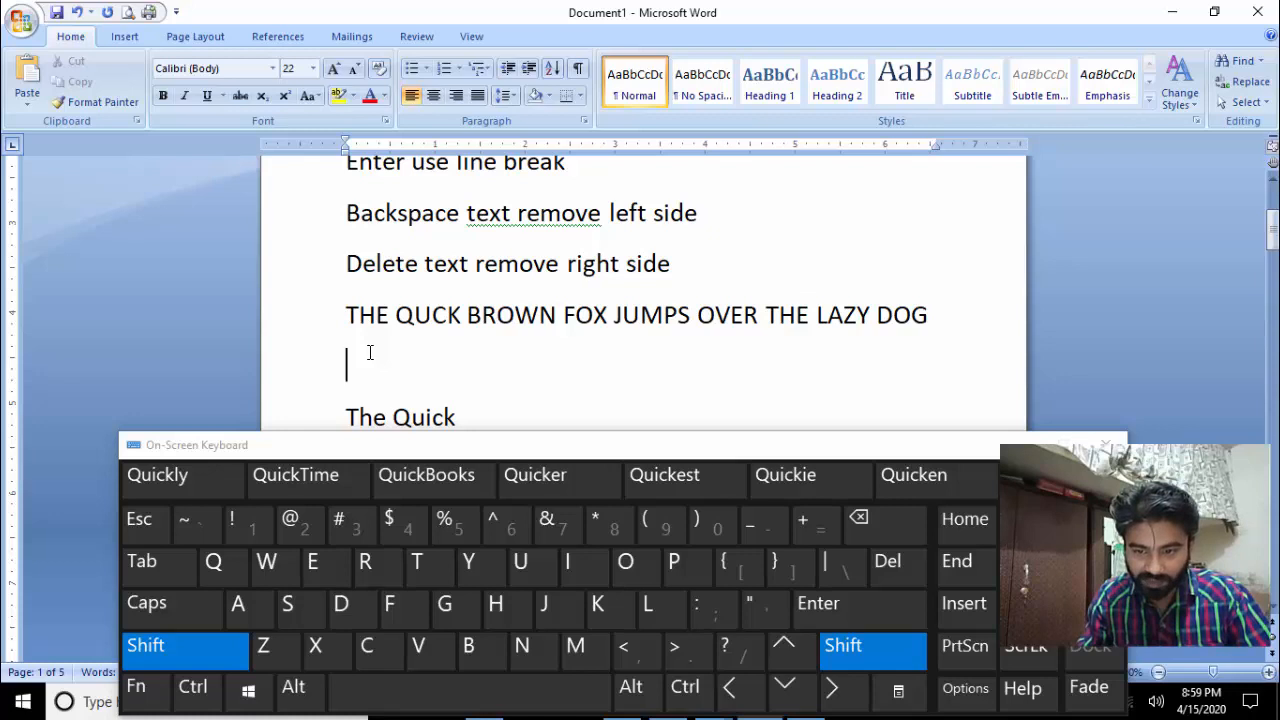
{"action": "type", "text": "T"}
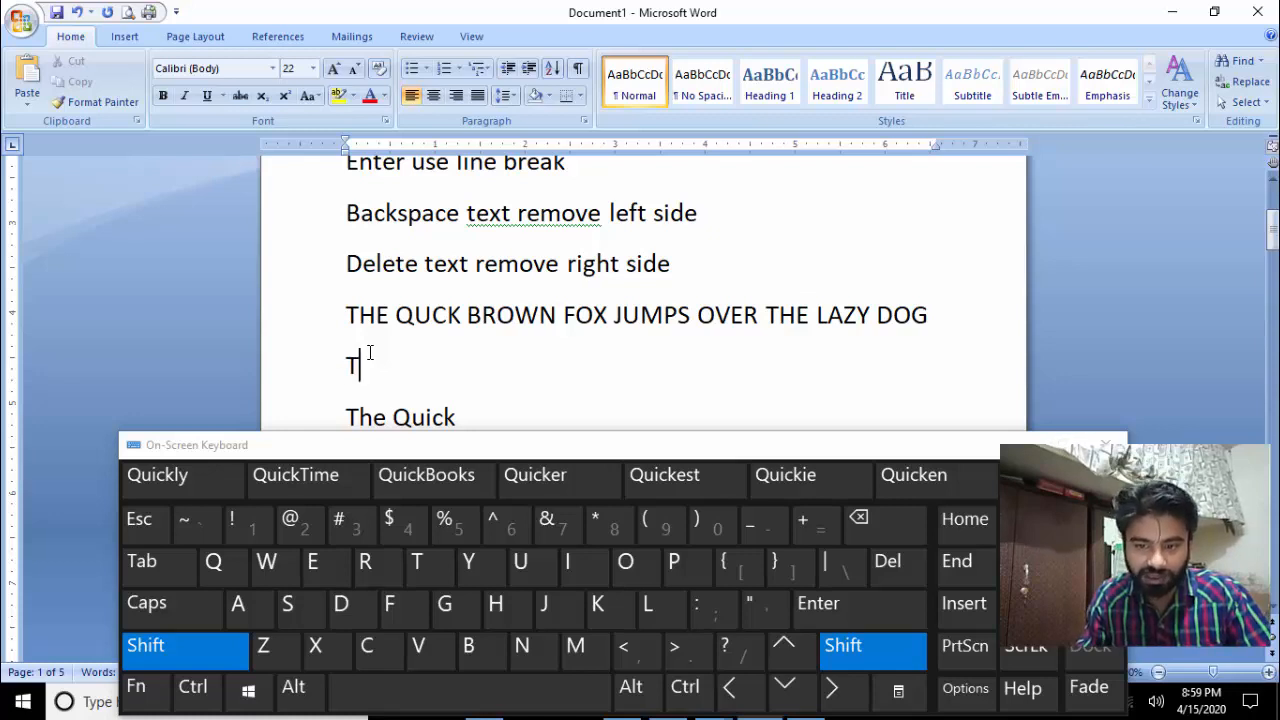
{"action": "type", "text": "he "}
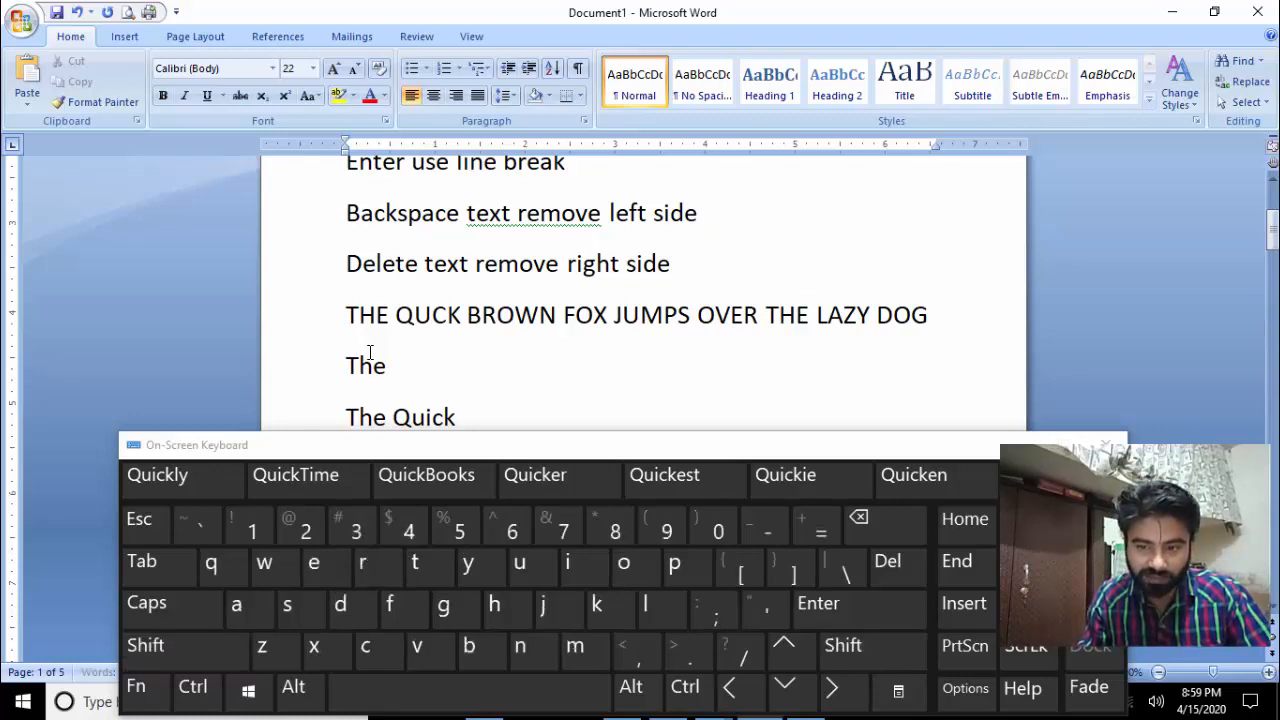
{"action": "type", "text": "Q"}
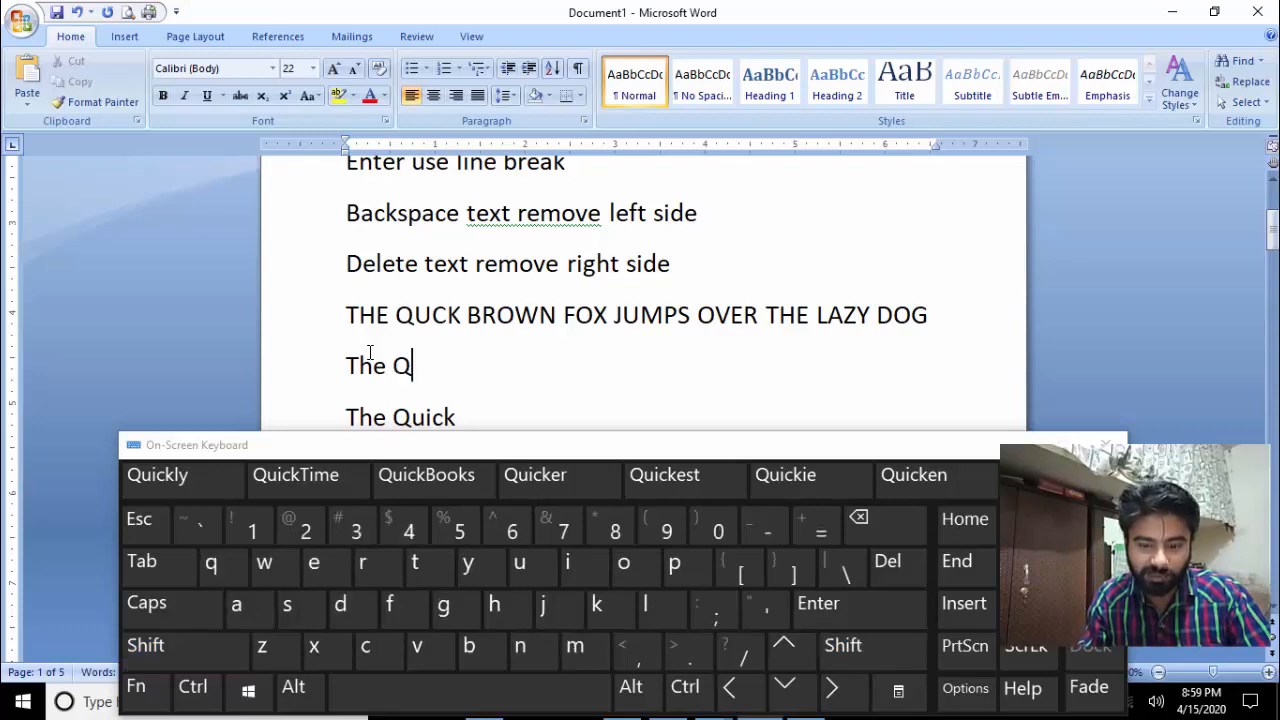
{"action": "type", "text": "uick "}
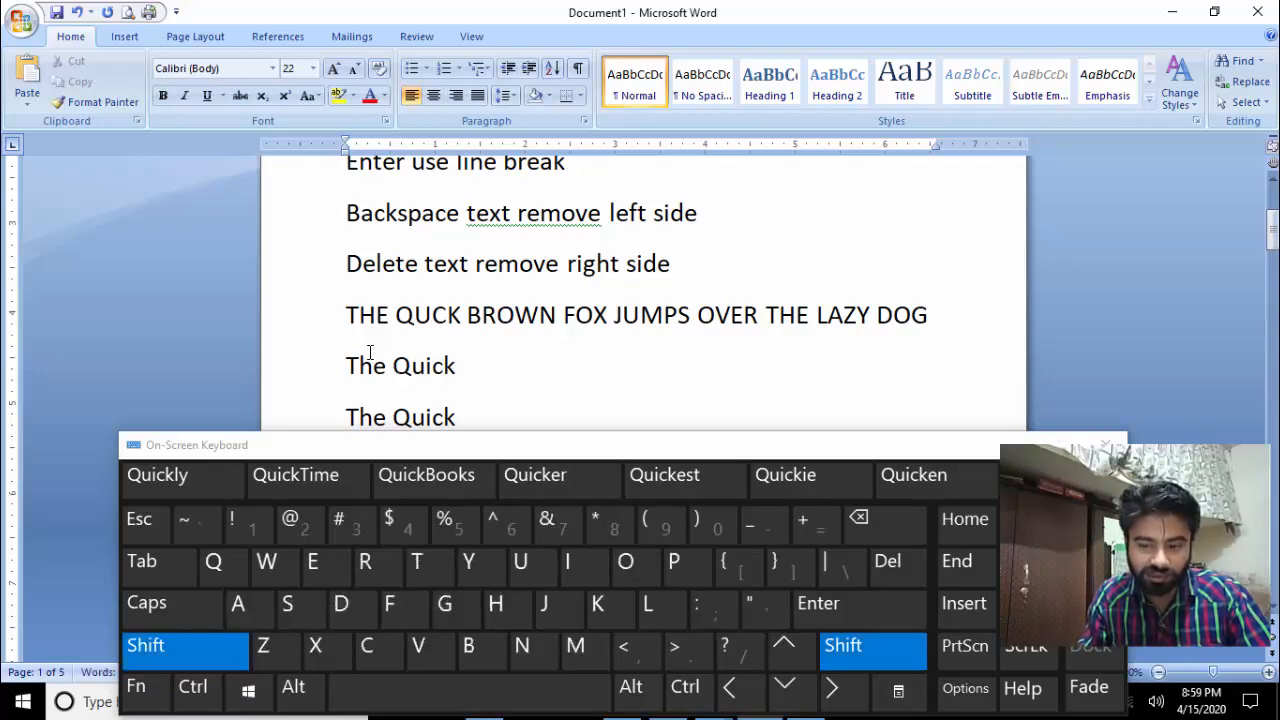
Step: Continue the new line with "Brown Fox Jumps O", capitalising each word's initial with Shift
{"action": "type", "text": "Brow"}
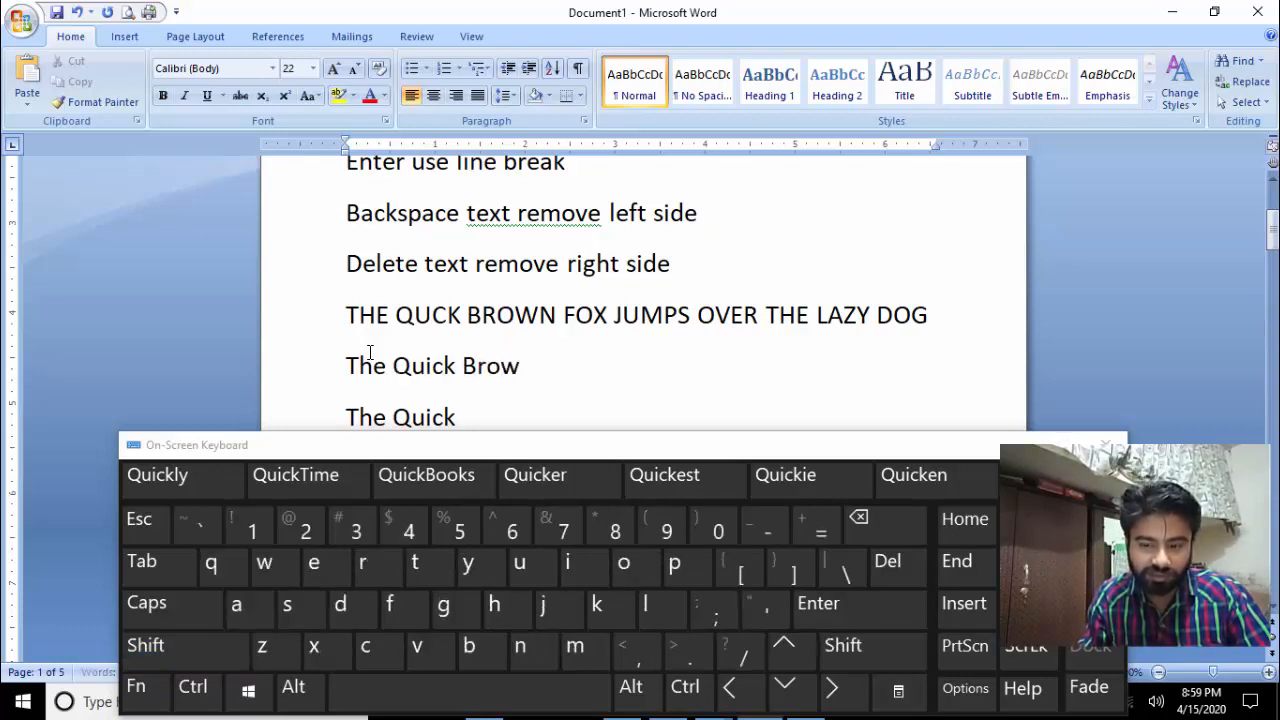
{"action": "type", "text": "n F"}
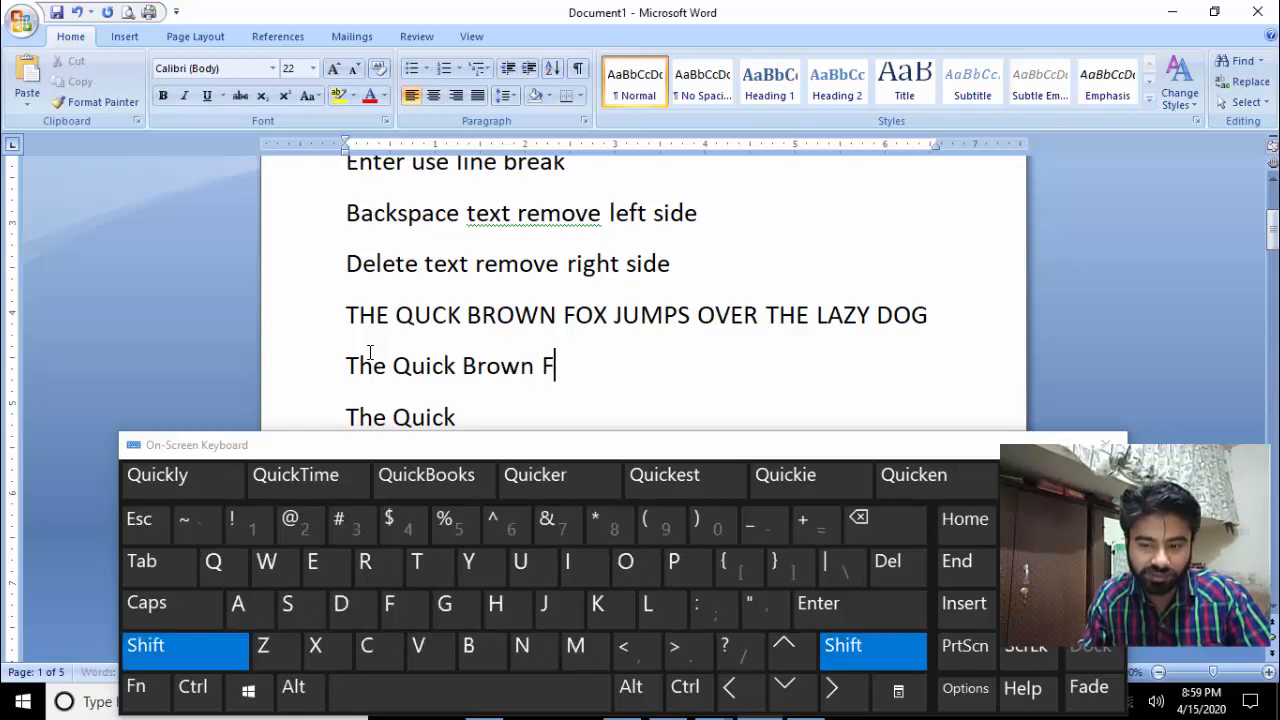
{"action": "type", "text": "ox "}
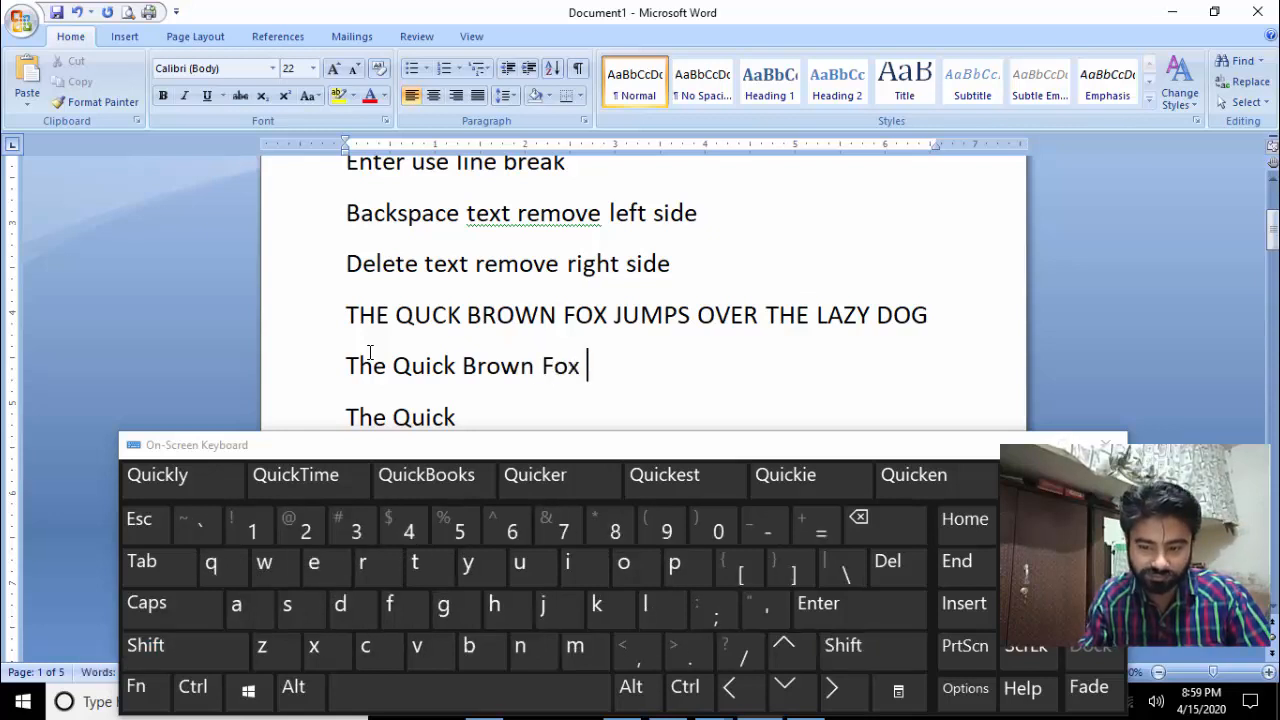
{"action": "type", "text": "Jumps"}
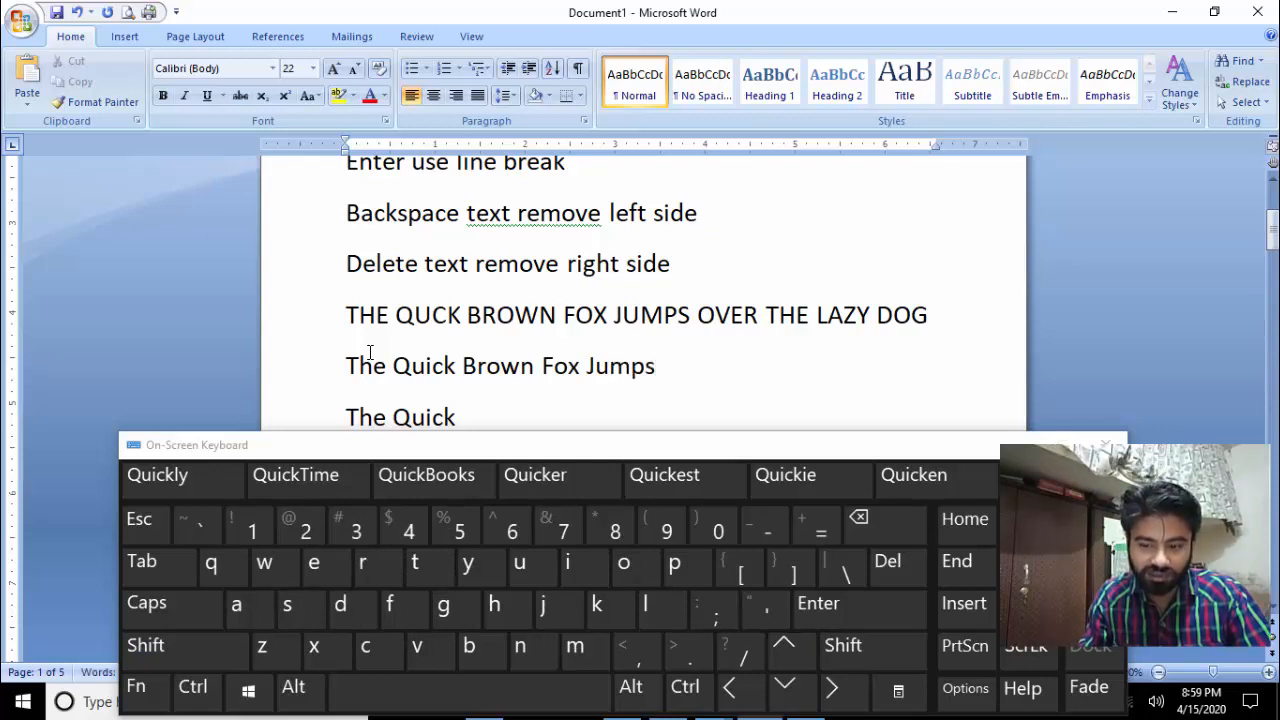
{"action": "key", "text": "shift"}
{"action": "type", "text": "O"}
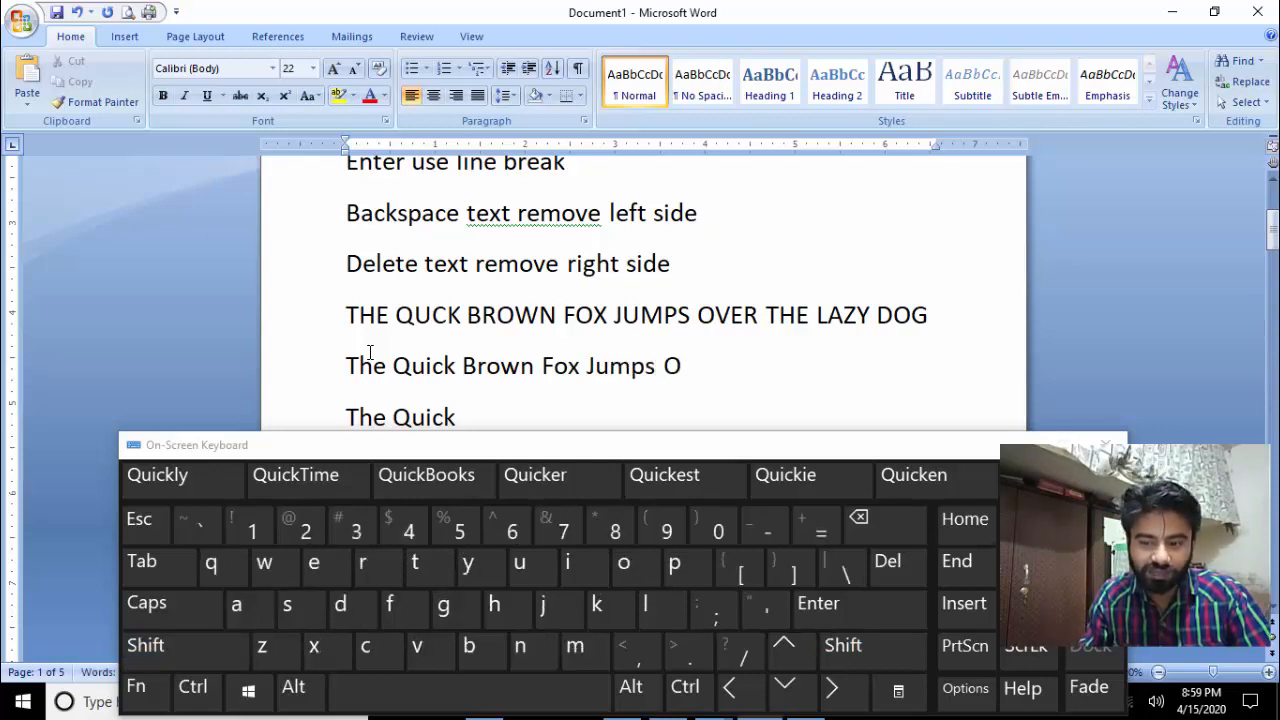
Step: Switch on all-capitals input, try "THE" on a line below "The Quick Brown Fox Jumps O", and erase those letters again
{"action": "left_click", "coordinate": [169, 605]}
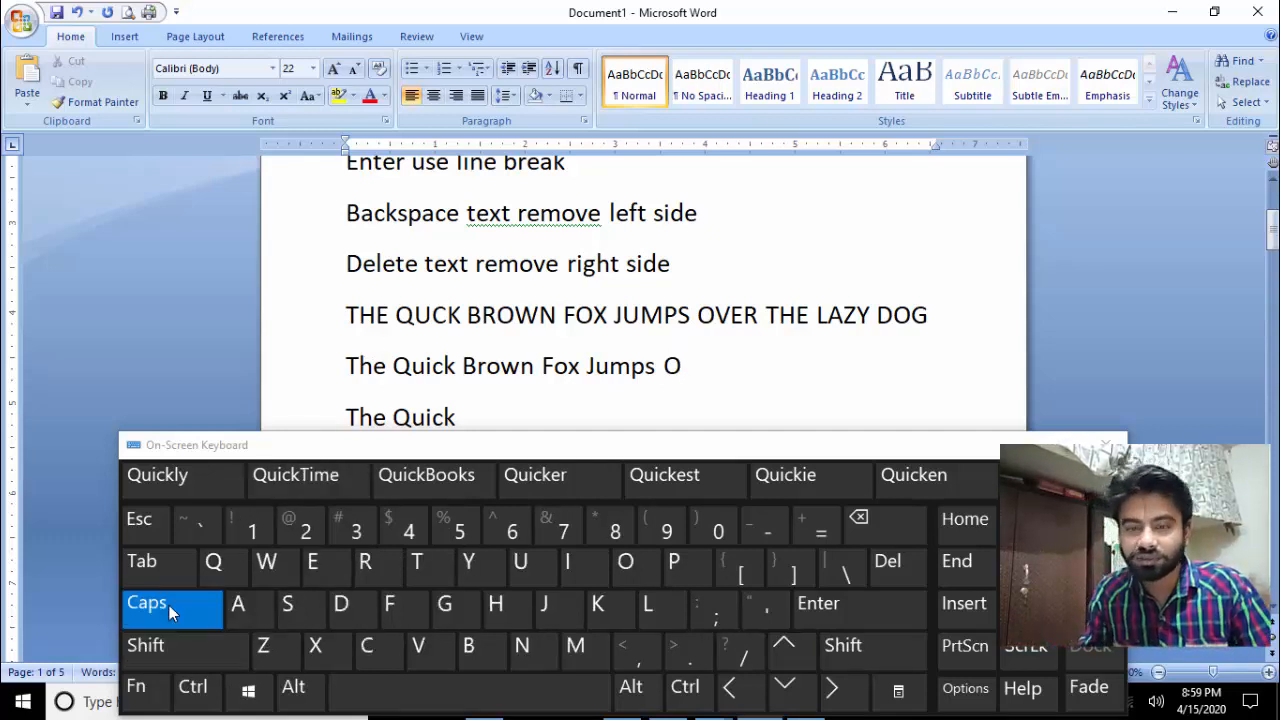
{"action": "key", "text": "ctrl+z"}
{"action": "type", "text": "THE"}
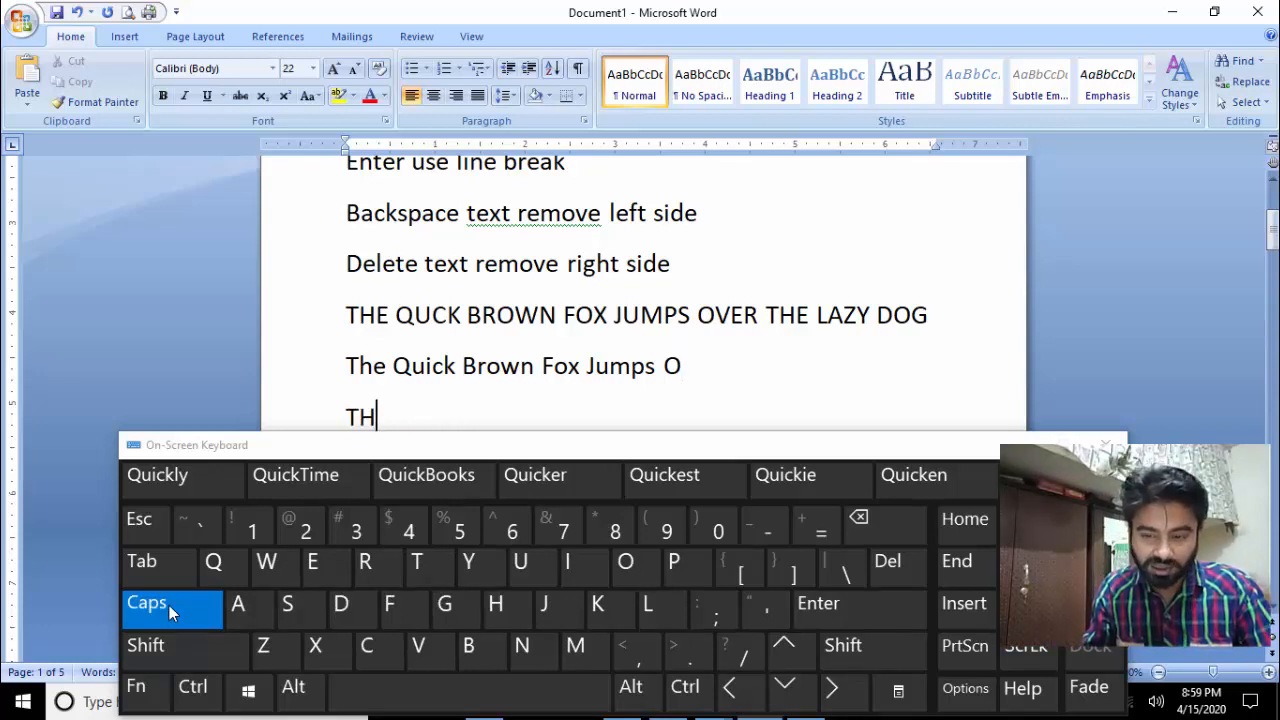
{"action": "key", "text": "BackSpace"}
{"action": "key", "text": "BackSpace"}
{"action": "key", "text": "BackSpace"}
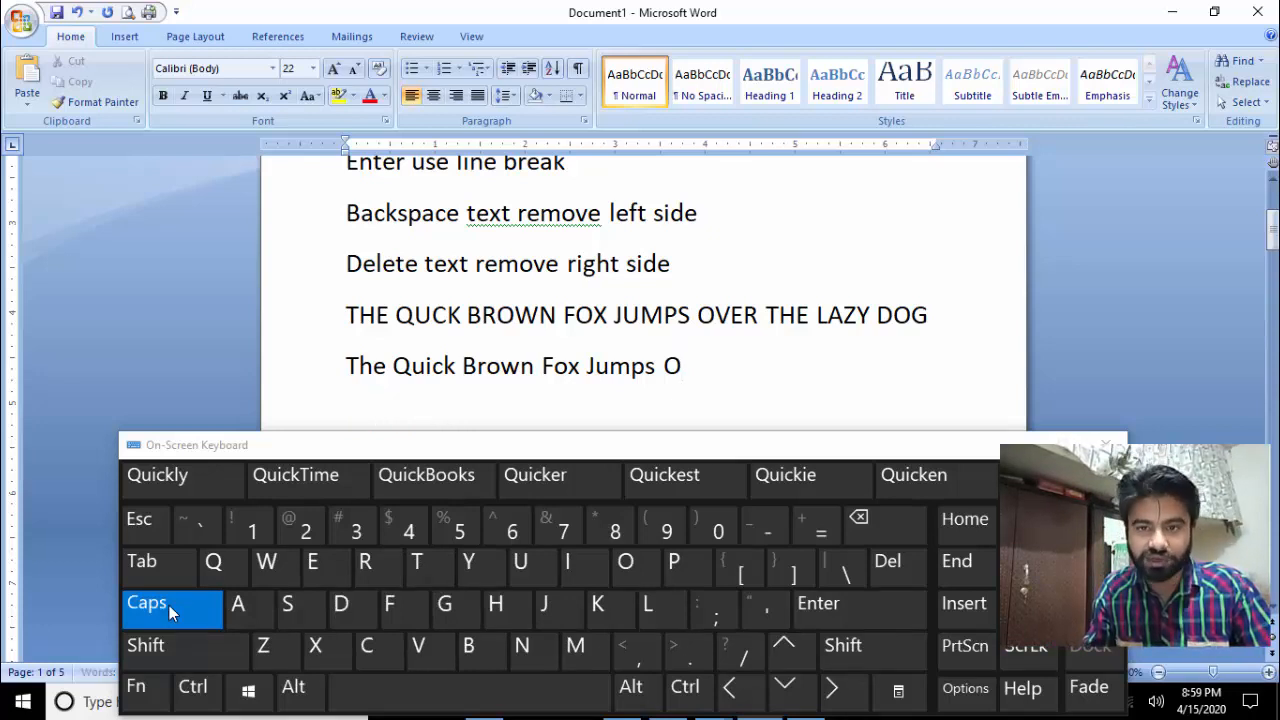
Step: Enter "The Quick" on the empty line below "The Quick Brown Fox Jumps O"
{"action": "key", "text": "shift"}
{"action": "key", "text": "Return"}
{"action": "key", "text": "shift"}
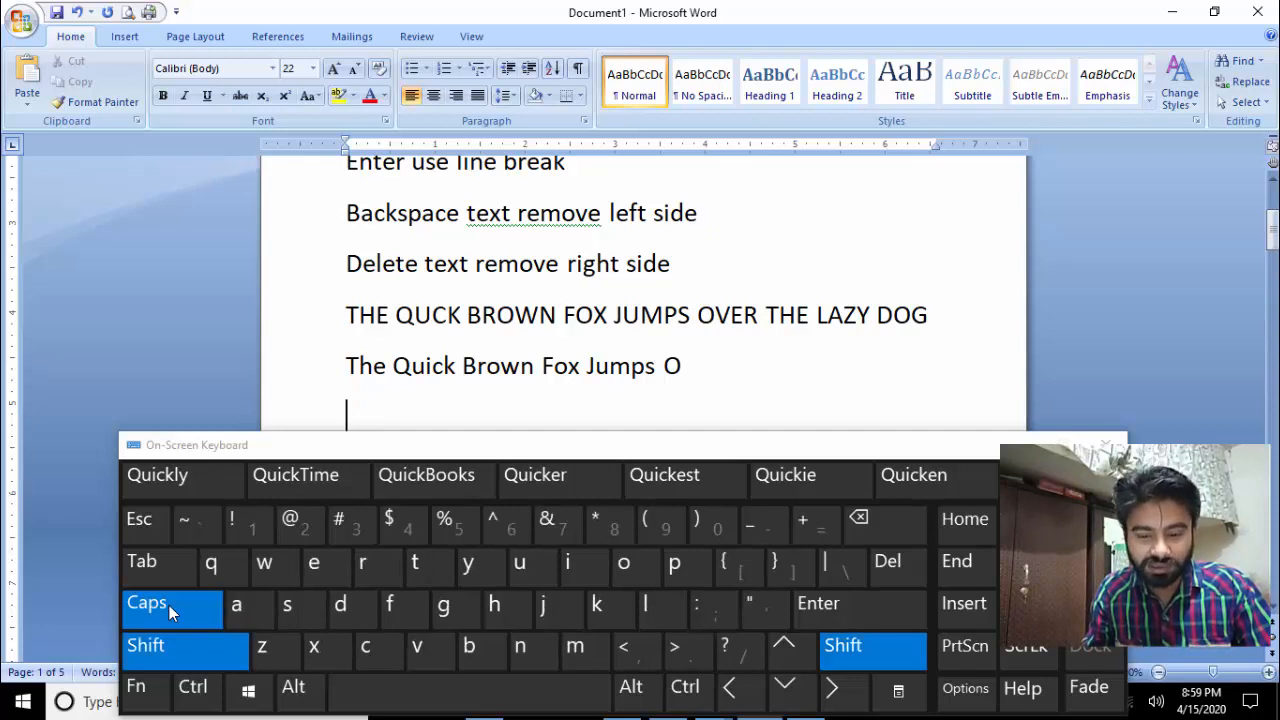
{"action": "type", "text": "tHE"}
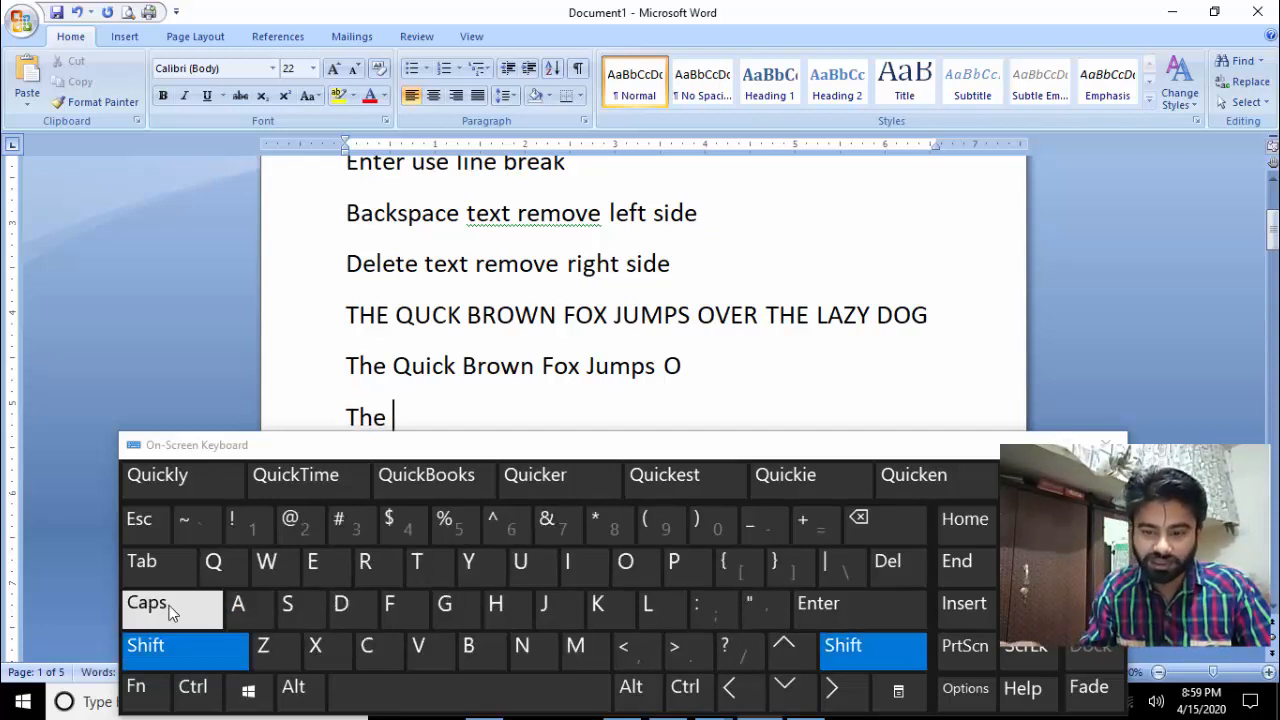
{"action": "type", "text": " Quick"}
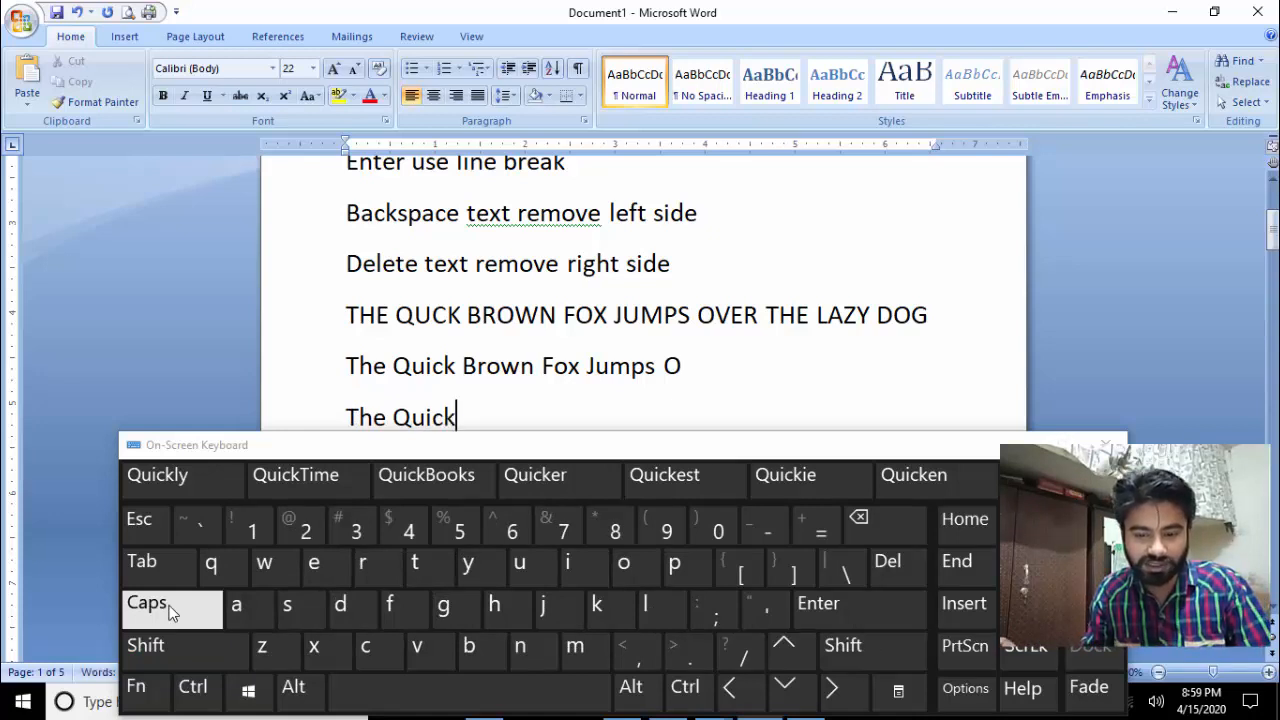
Step: Switch on all-capitals input and append "bROWN" directly after "Quick", using Shift to make the b lowercase
{"action": "left_click", "coordinate": [169, 605]}
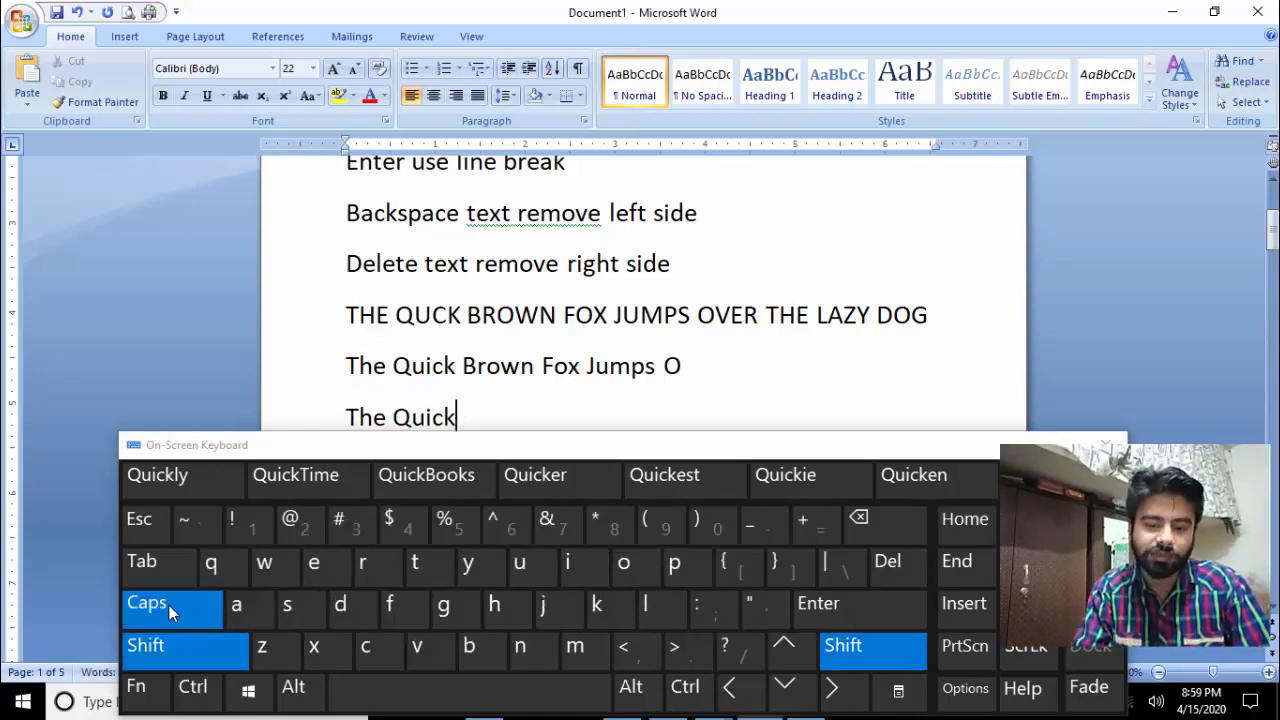
{"action": "type", "text": "b"}
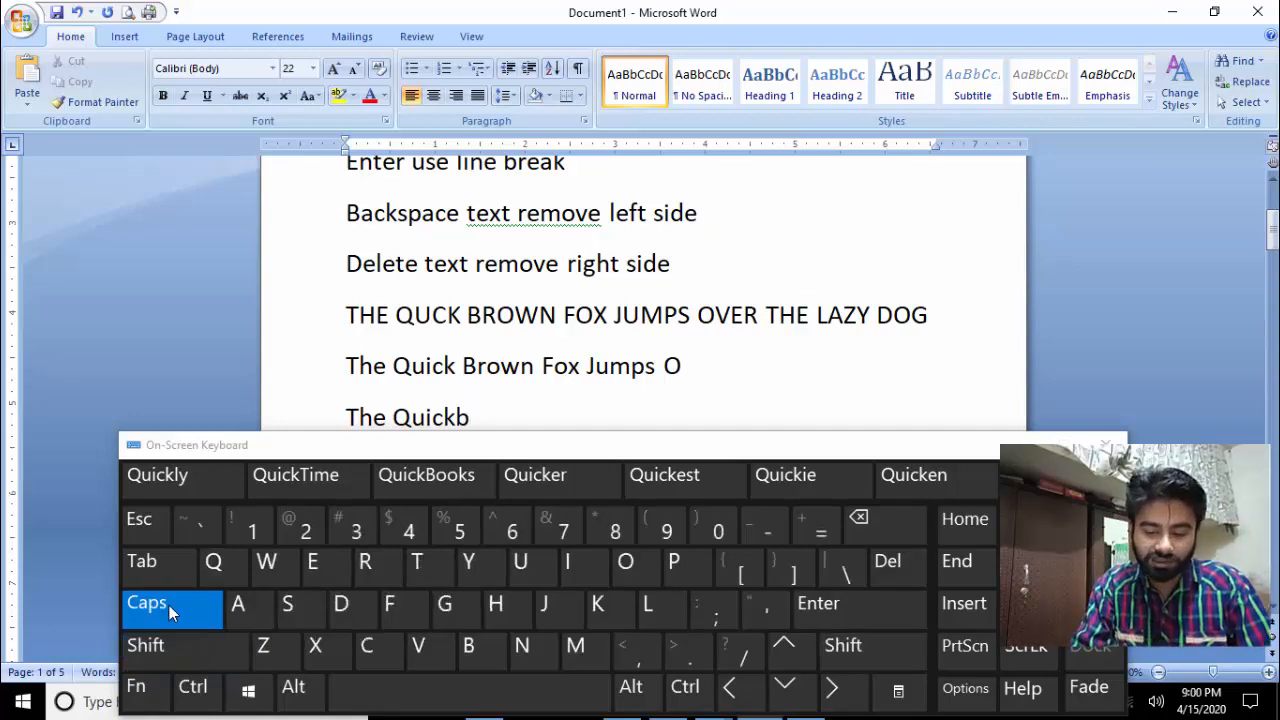
{"action": "type", "text": "RIW"}
{"action": "key", "text": "BackSpace"}
{"action": "key", "text": "BackSpace"}
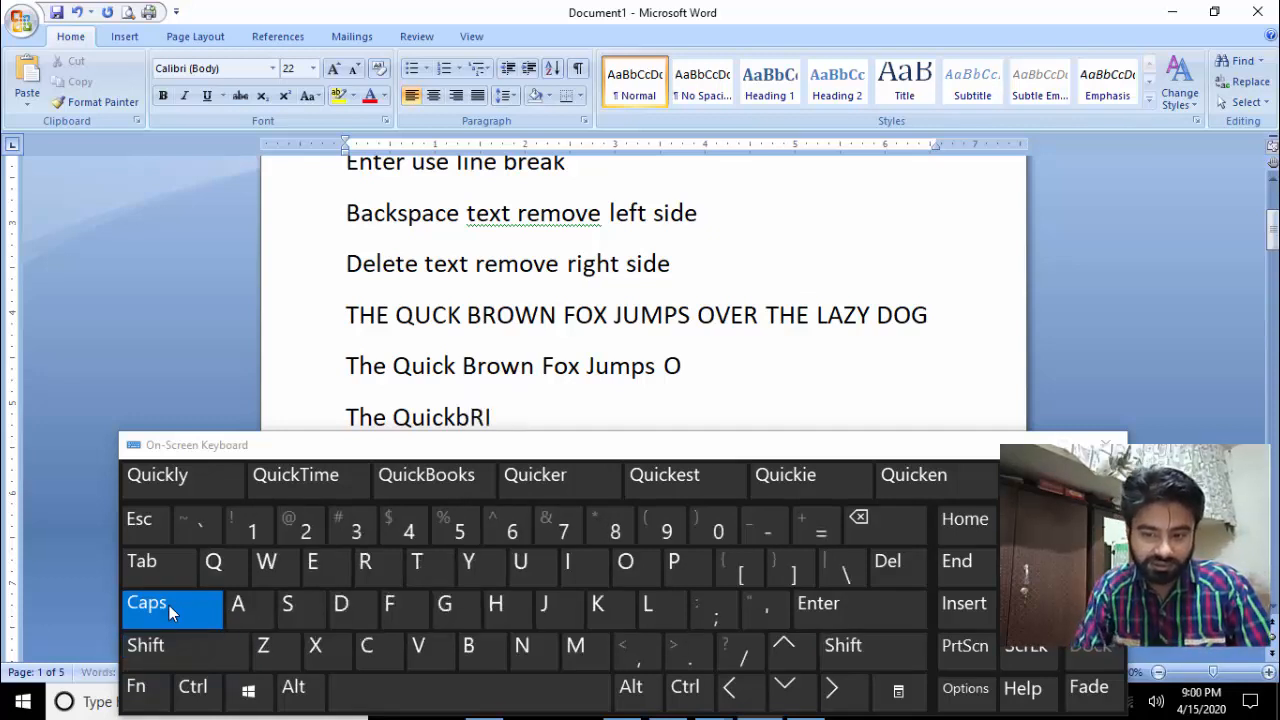
{"action": "type", "text": "OWN"}
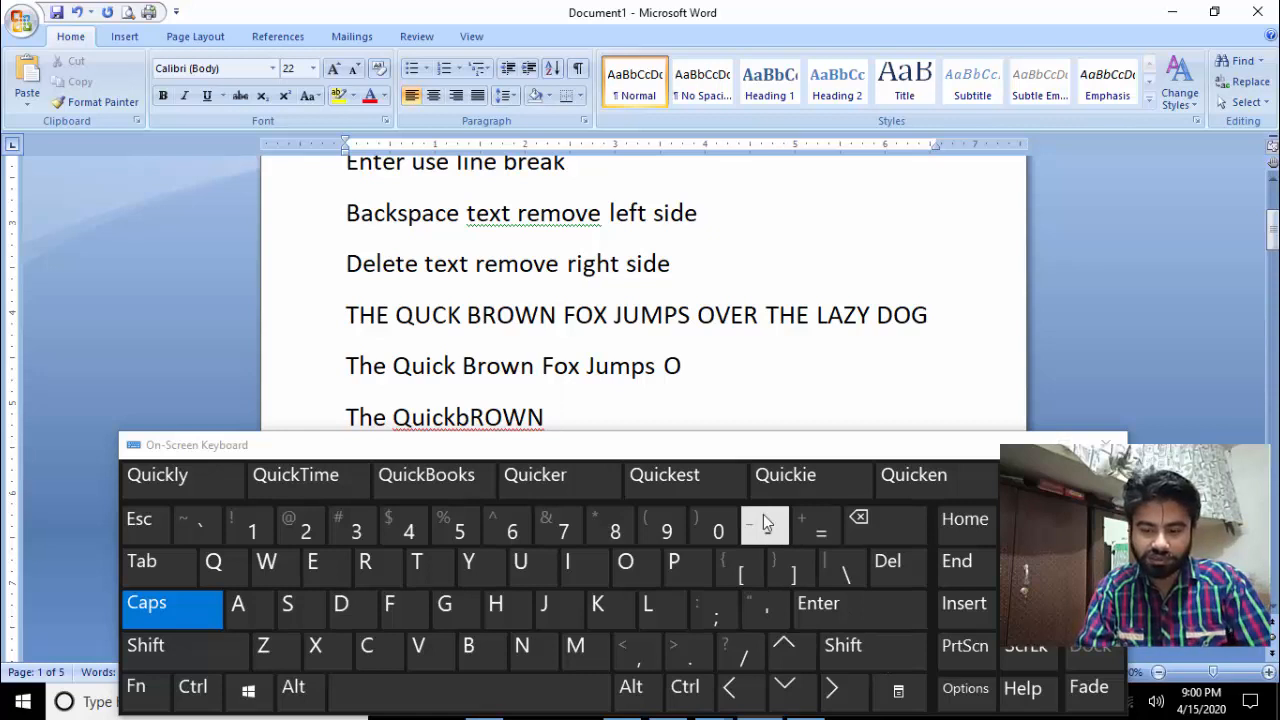
Step: Enter the digits 12345 on the empty line below "The QuickbROWN" with the On-Screen Keyboard
{"action": "scroll", "coordinate": [704, 415], "scroll_direction": "down", "scroll_amount": 3}
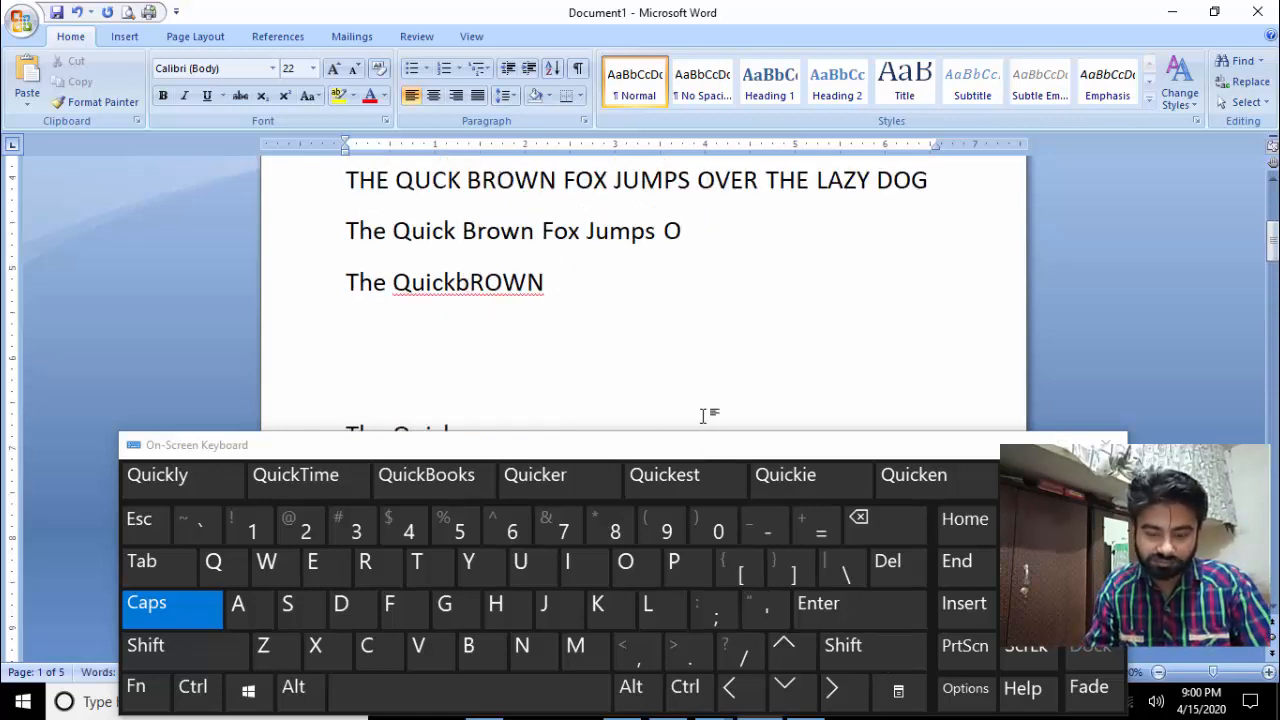
{"action": "left_click", "coordinate": [423, 357]}
{"action": "key", "text": "Up"}
{"action": "left_click", "coordinate": [252, 527]}
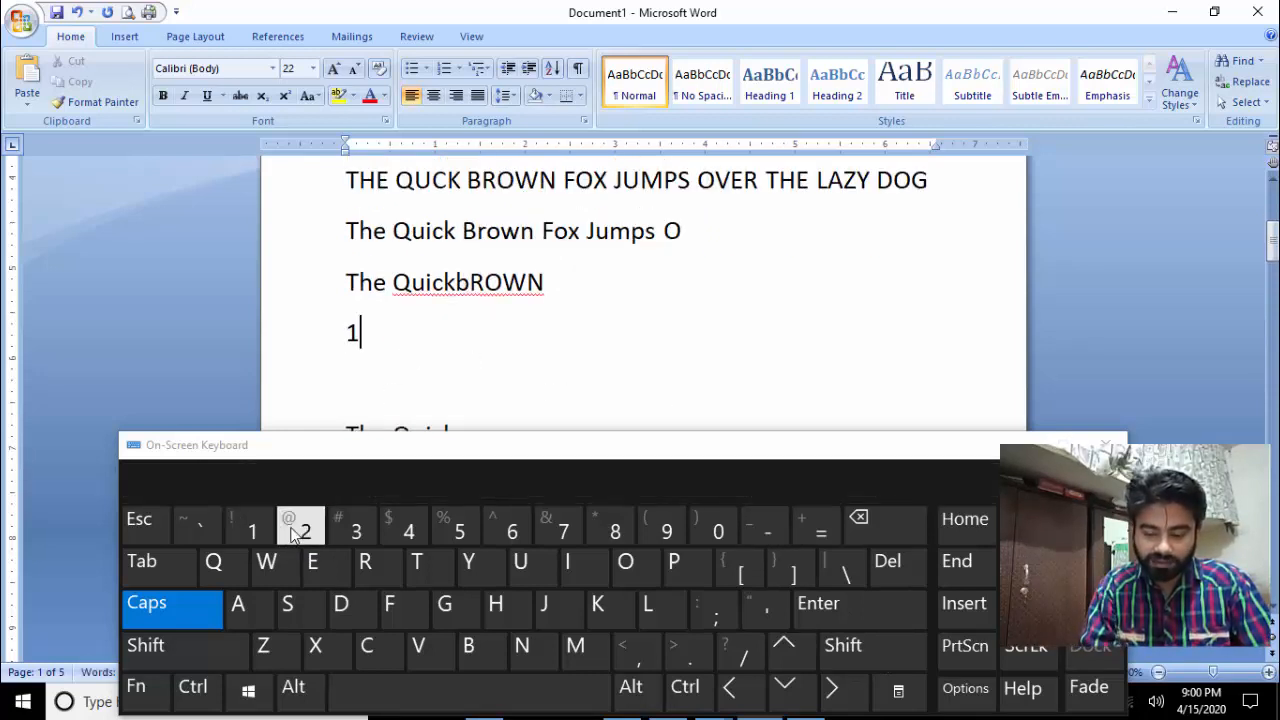
{"action": "left_click", "coordinate": [300, 530]}
{"action": "left_click", "coordinate": [356, 528]}
{"action": "left_click", "coordinate": [408, 528]}
{"action": "left_click", "coordinate": [459, 528]}
Step: Switch off all-capitals input and enter the symbols !@#$% on a new line below 12345 with the On-Screen Keyboard
{"action": "left_click", "coordinate": [212, 612]}
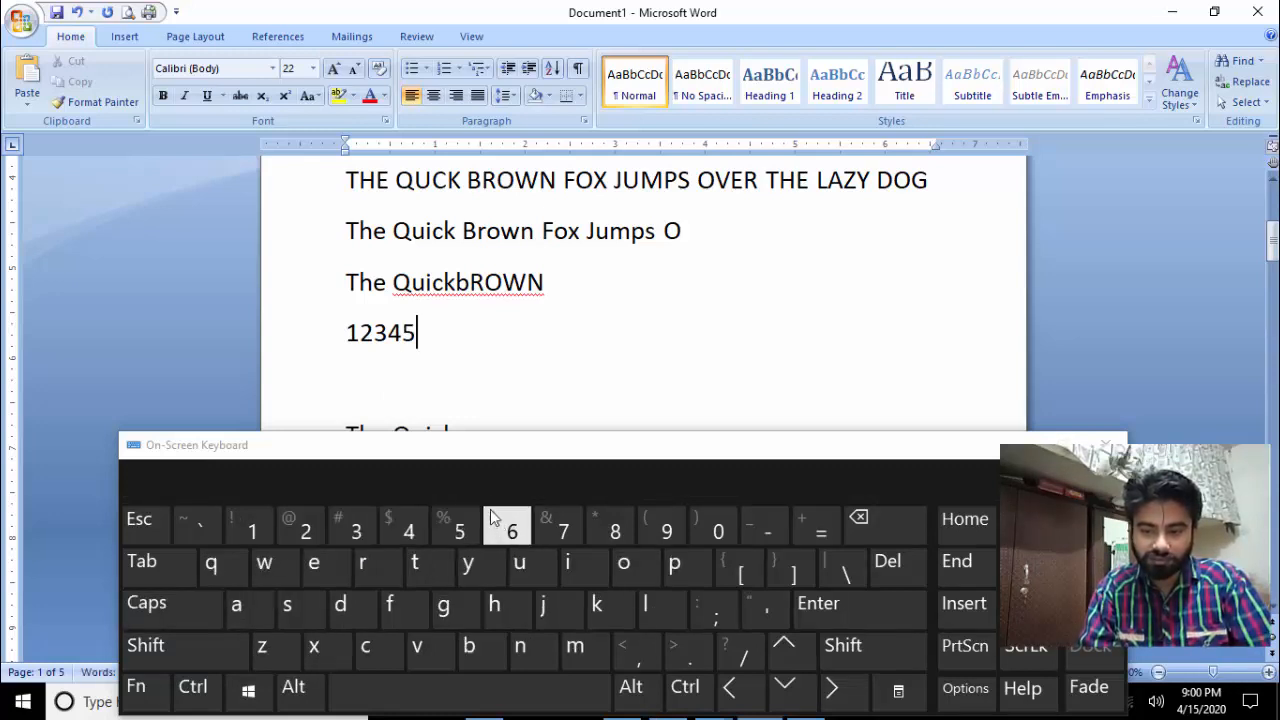
{"action": "key", "text": "Return"}
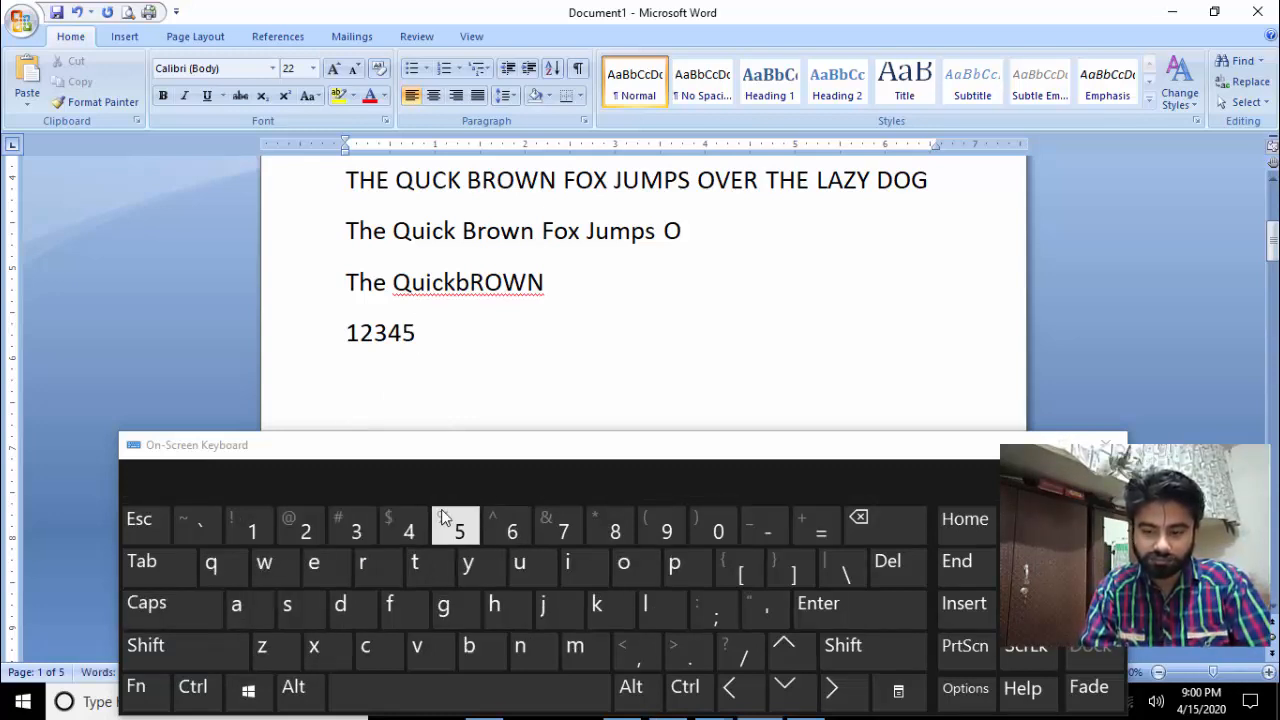
{"action": "key", "text": "shift"}
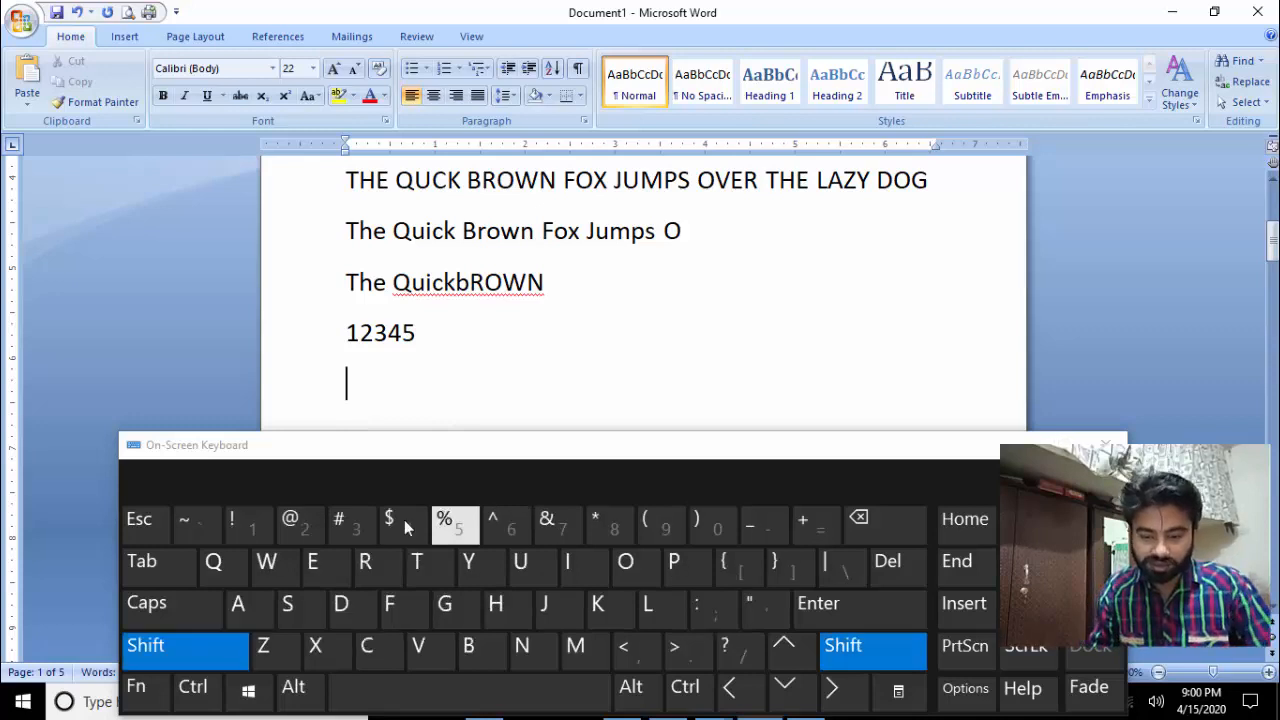
{"action": "left_click", "coordinate": [258, 541]}
{"action": "left_click", "coordinate": [292, 541]}
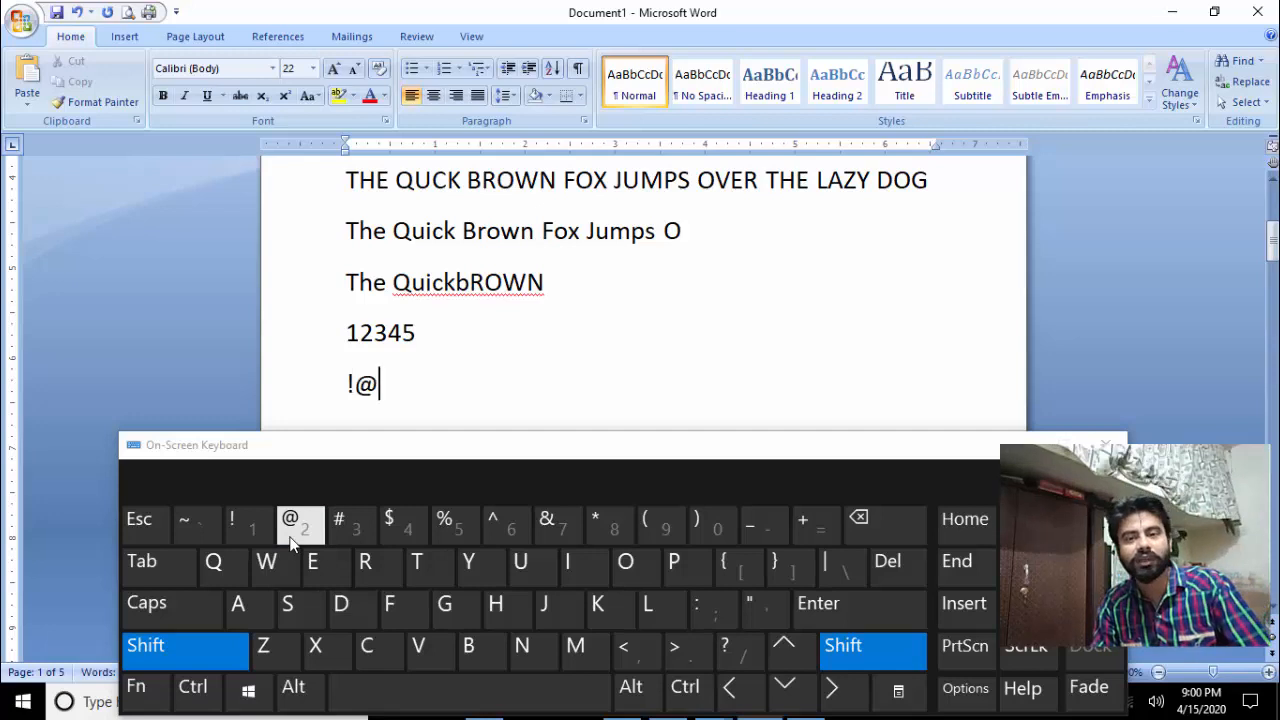
{"action": "left_click", "coordinate": [340, 522]}
{"action": "left_click", "coordinate": [403, 519]}
{"action": "left_click", "coordinate": [445, 525]}
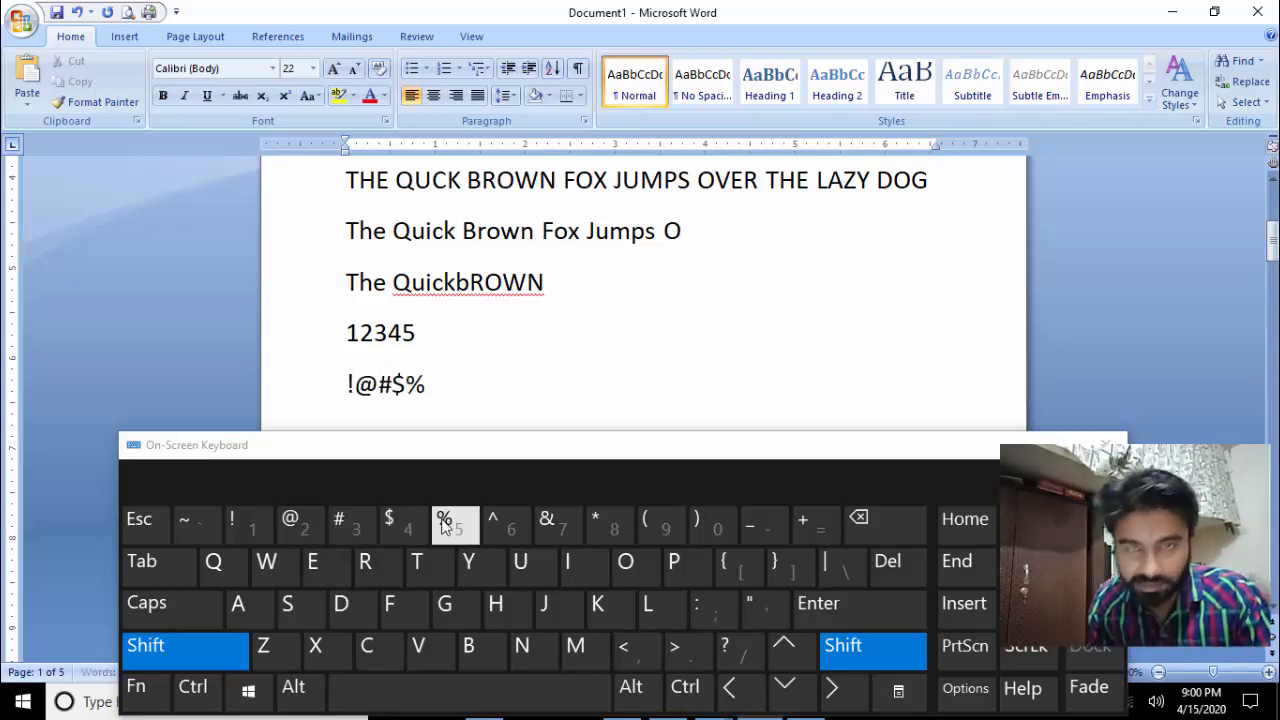
Step: Append the characters ,</? directly after !@#$%, using Shift for the < and ? symbols
{"action": "left_click", "coordinate": [641, 652]}
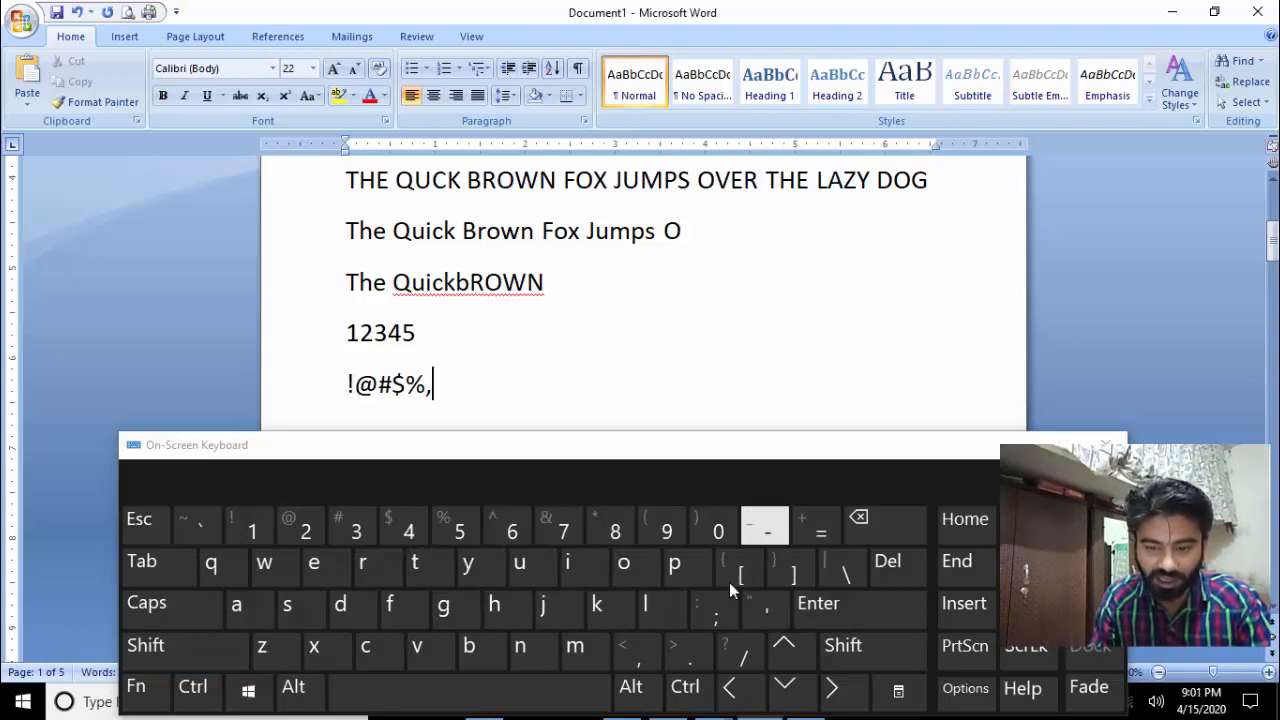
{"action": "key", "text": "shift"}
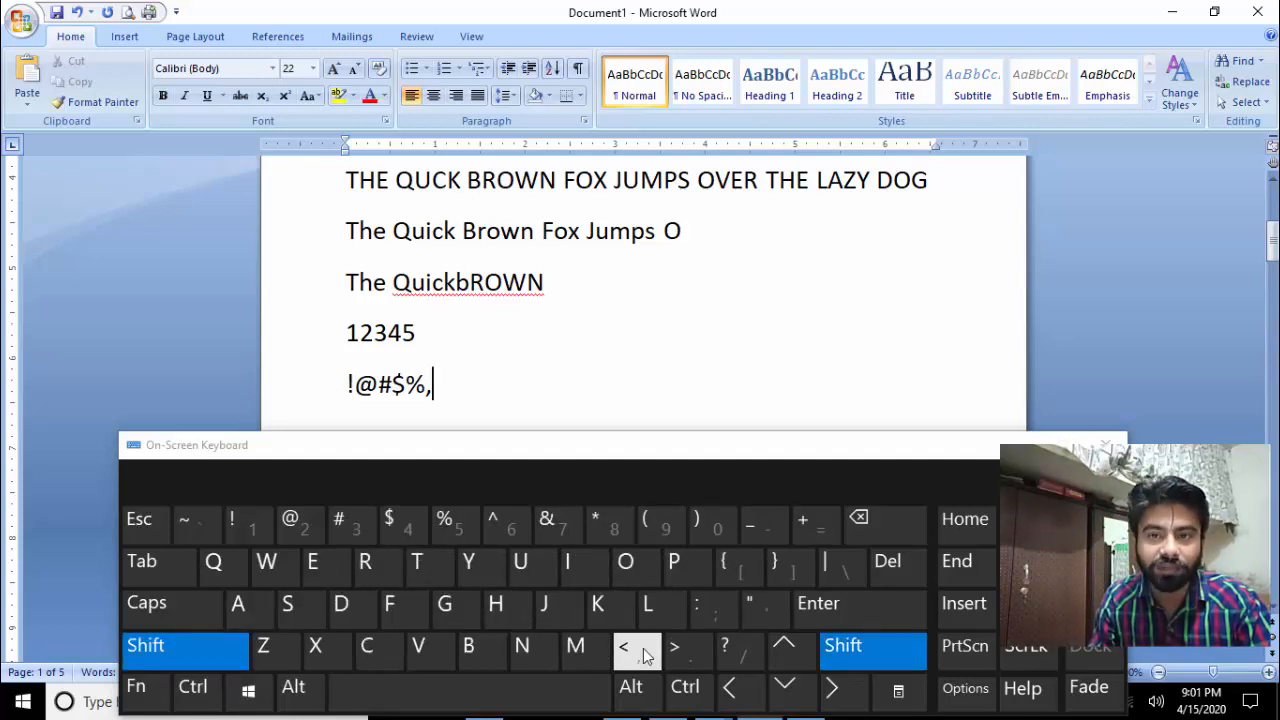
{"action": "left_click", "coordinate": [637, 648]}
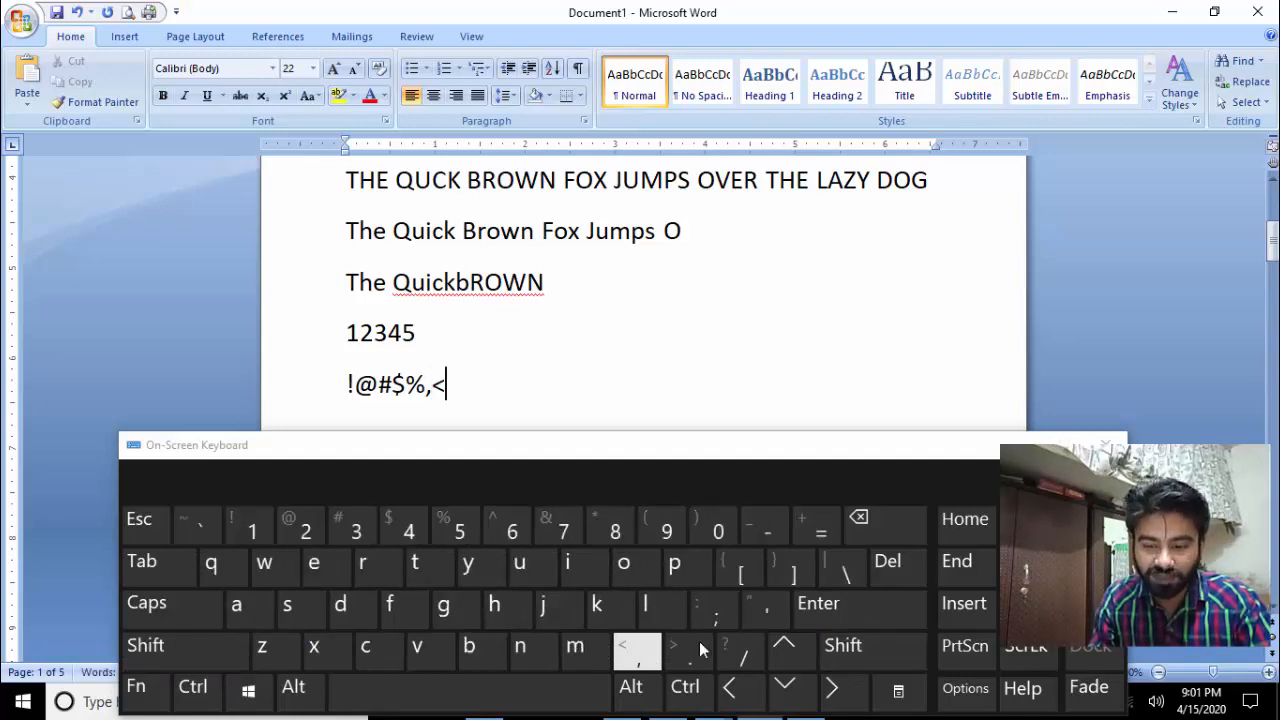
{"action": "left_click", "coordinate": [751, 672]}
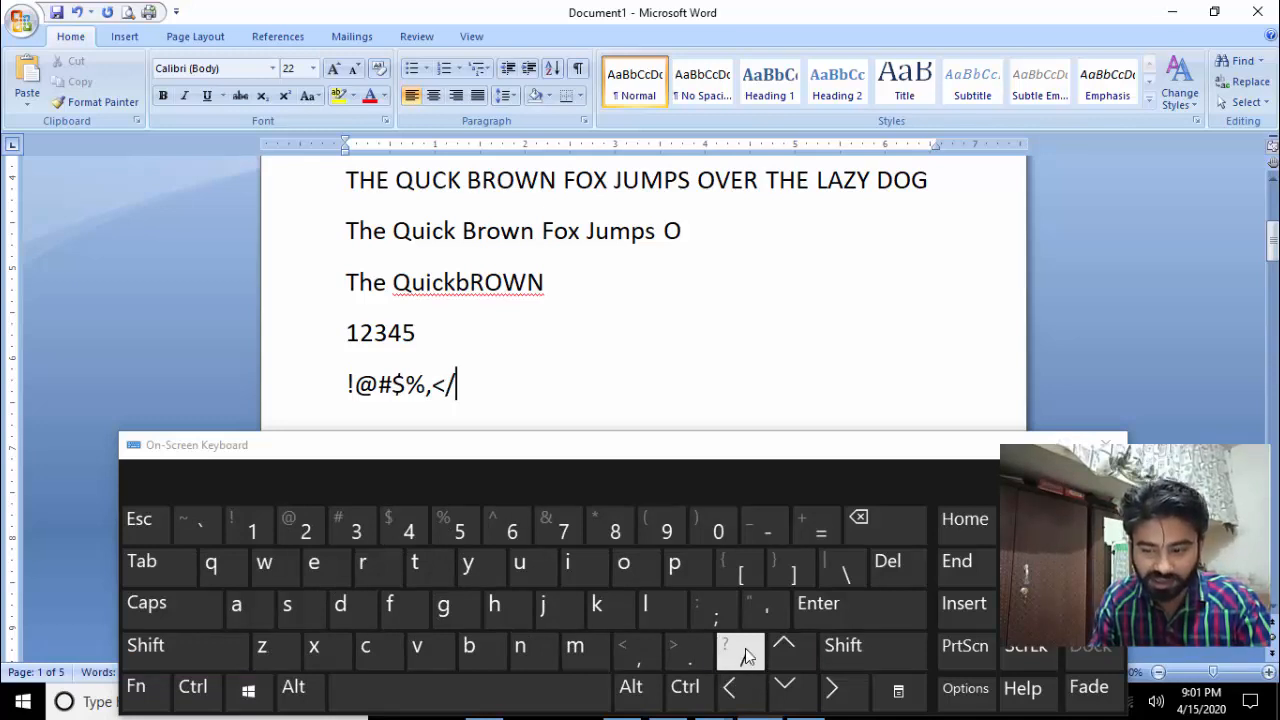
{"action": "left_click", "coordinate": [745, 655], "text": "shift"}
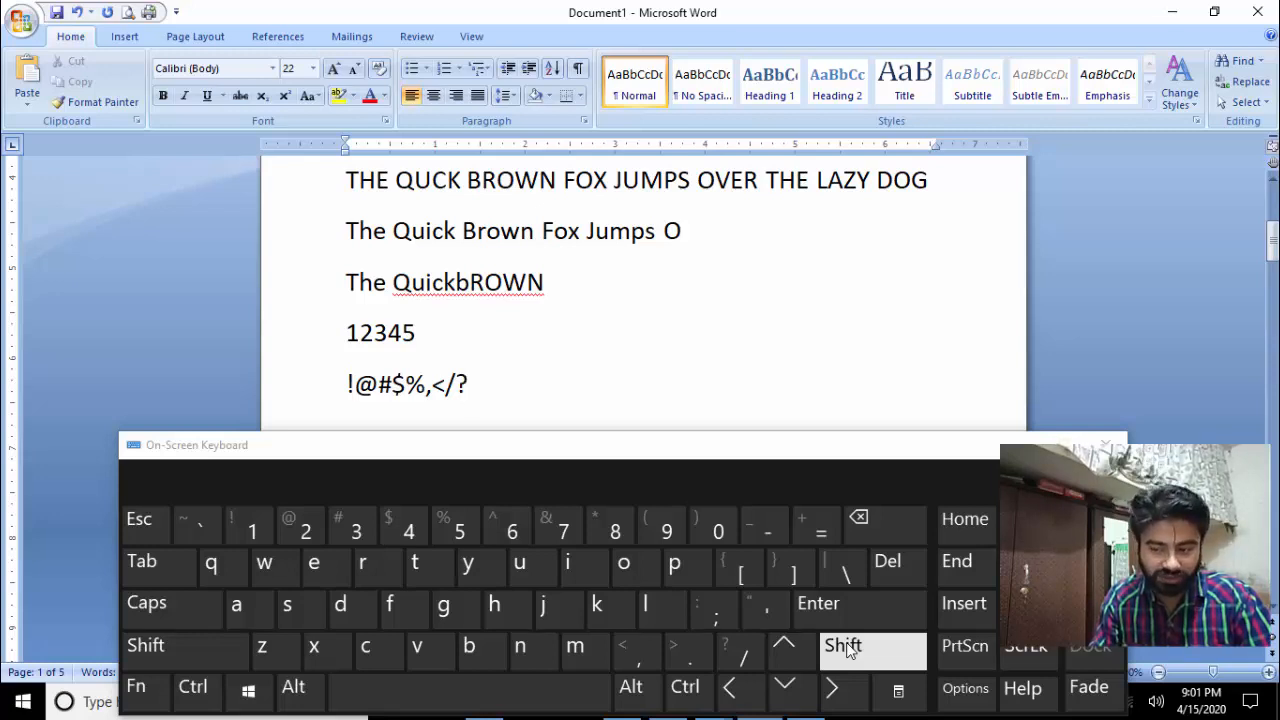
{"action": "left_click_drag", "start_coordinate": [861, 447], "coordinate": [871, 415]}
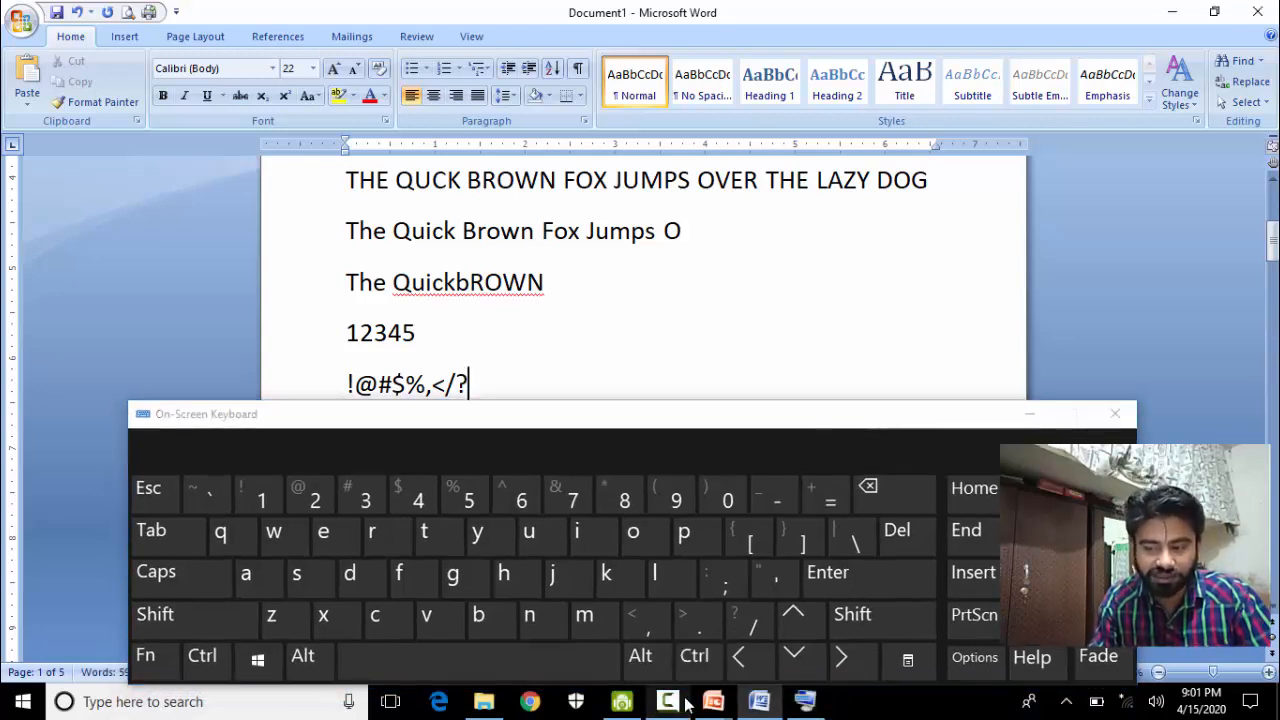
{"action": "left_click_drag", "start_coordinate": [799, 416], "coordinate": [809, 325]}
{"action": "left_click", "coordinate": [691, 637]}
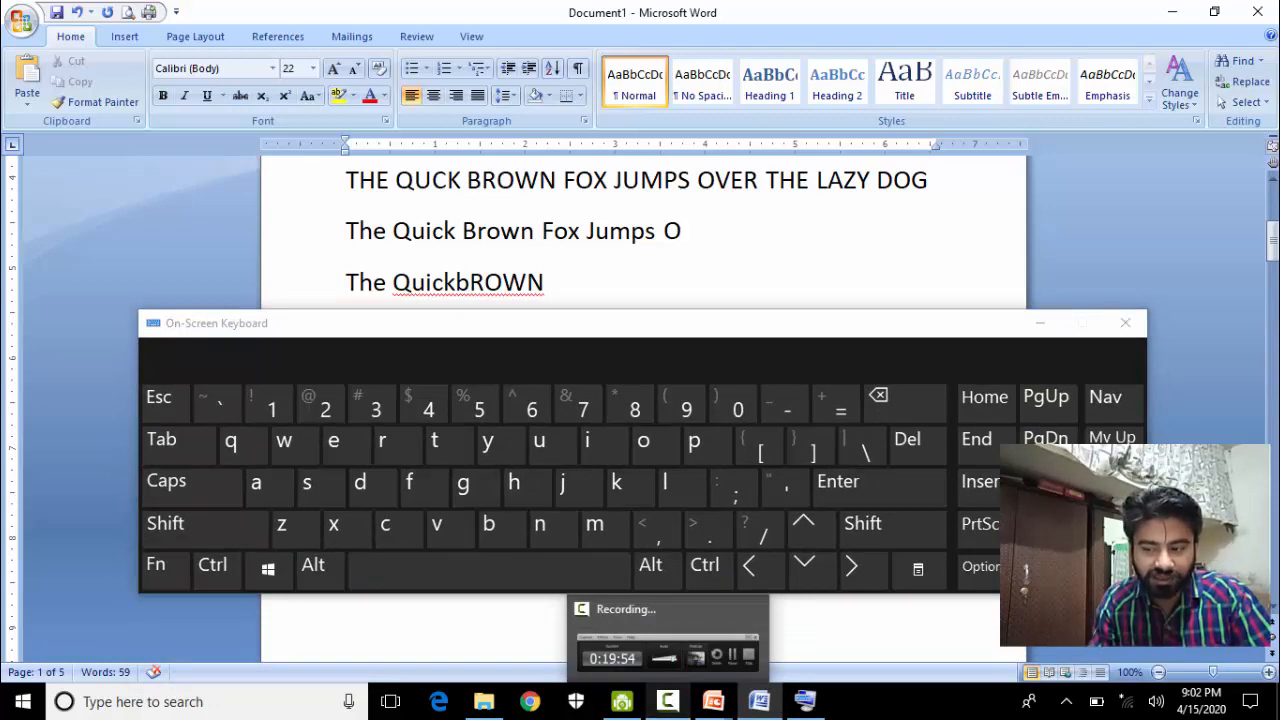
{"action": "left_click", "coordinate": [668, 701]}
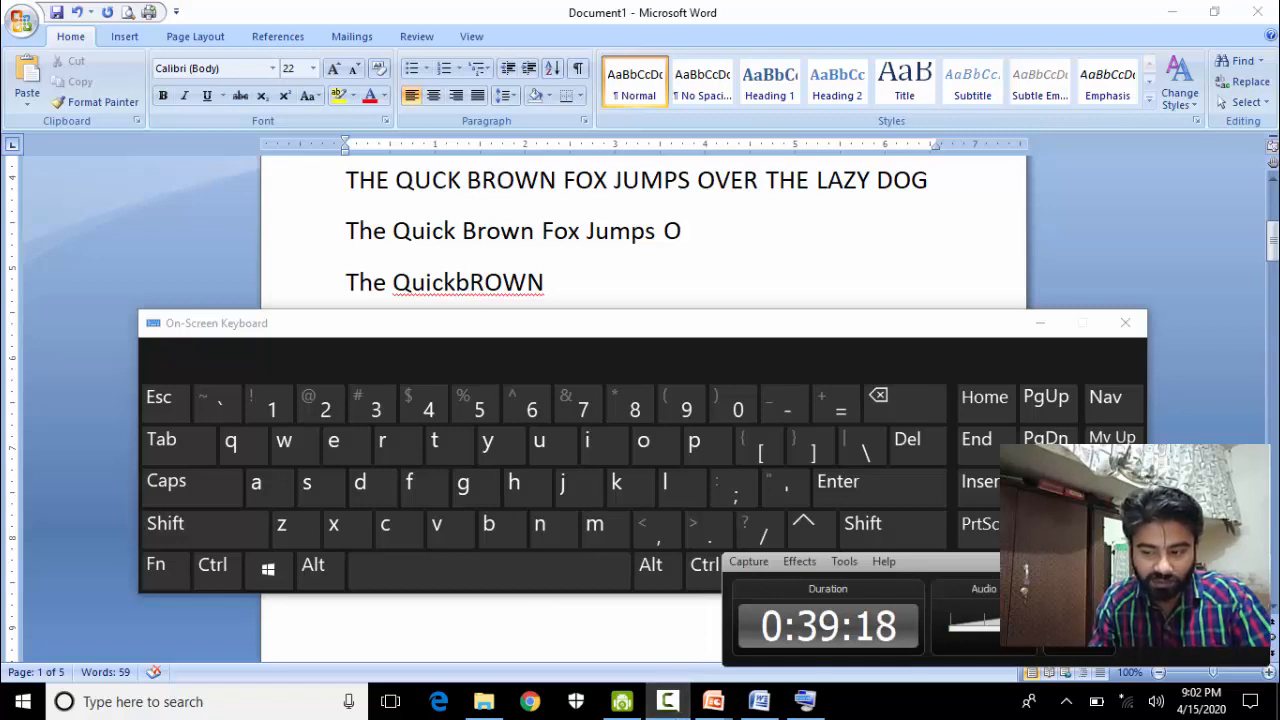
{"action": "left_click", "coordinate": [673, 714]}
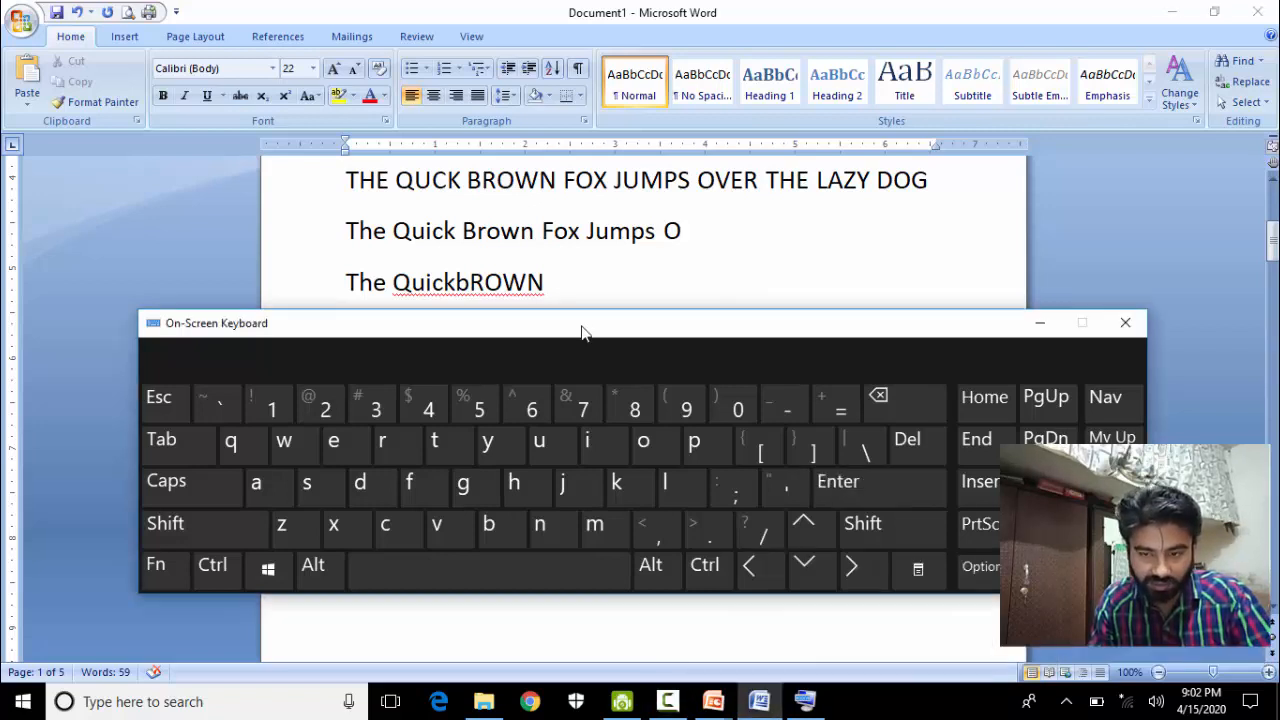
Step: Shift the On-Screen Keyboard lower and add the line "Tab 7 space" directly below "The QuickbROWN"
{"action": "left_click_drag", "start_coordinate": [586, 334], "coordinate": [571, 403]}
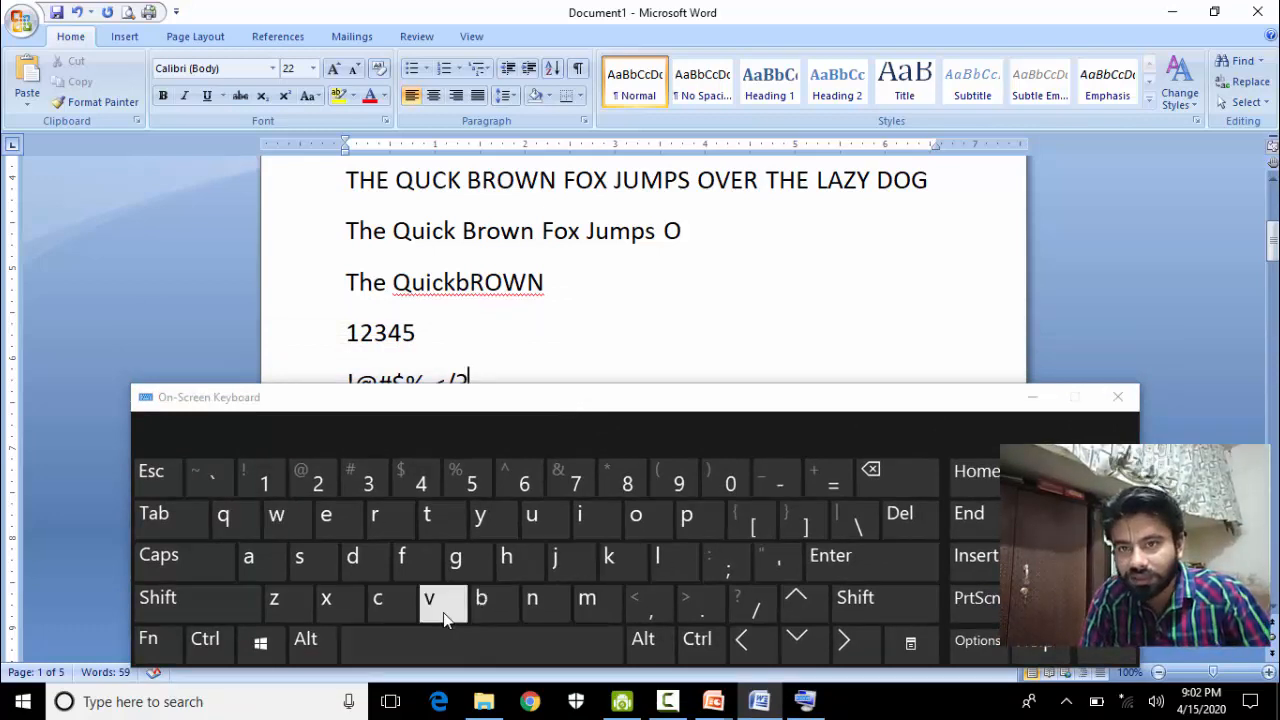
{"action": "left_click", "coordinate": [635, 289]}
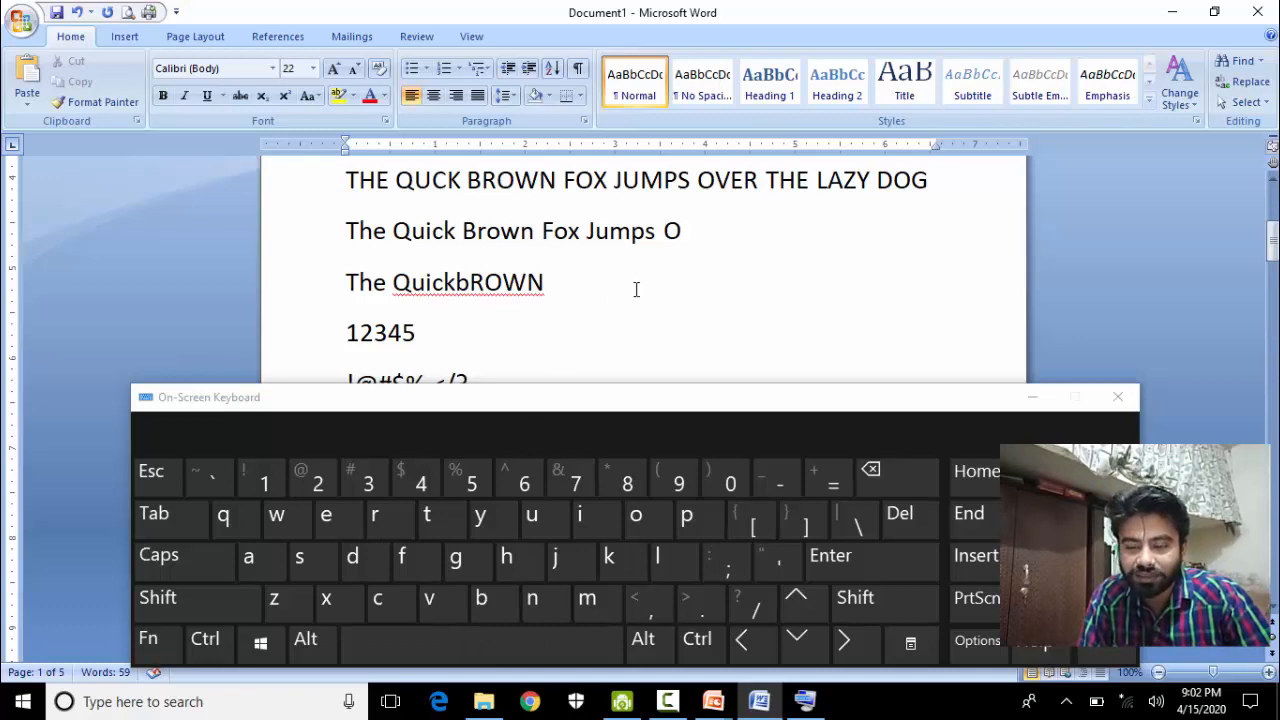
{"action": "key", "text": "Return"}
{"action": "type", "text": "tab"}
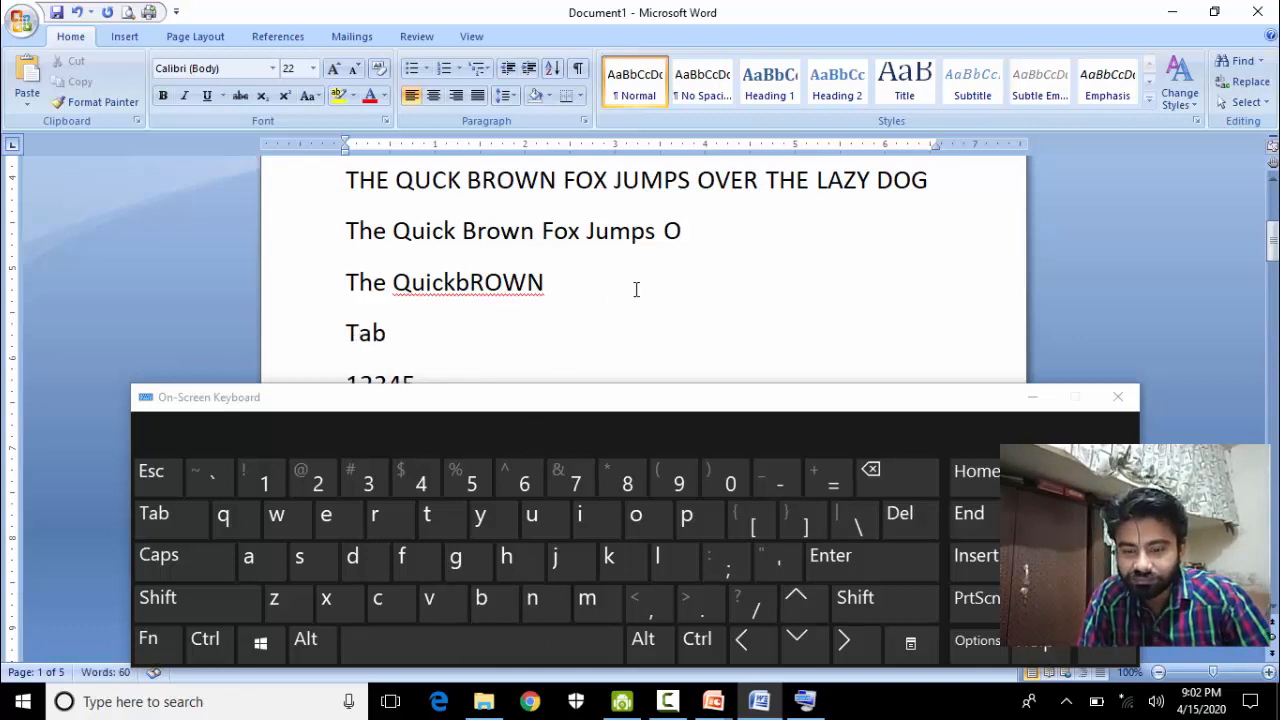
{"action": "type", "text": " 7 space"}
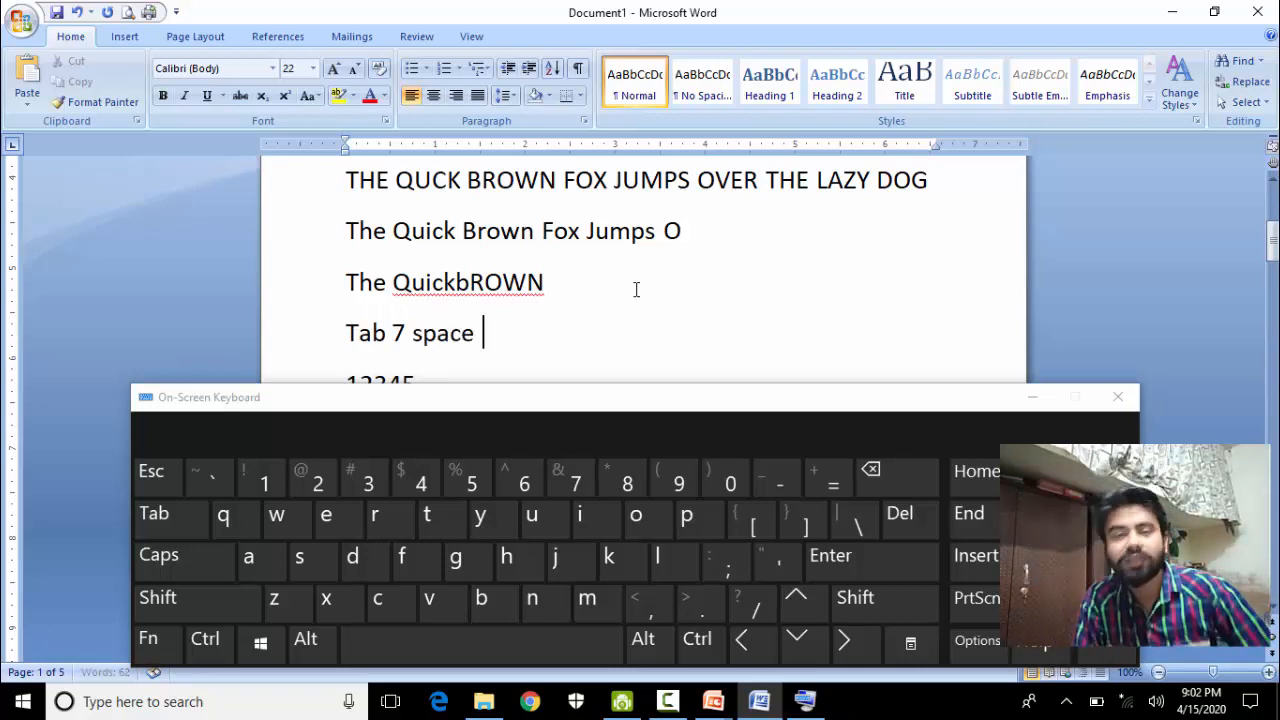
Step: Enter 1 and 2 separated by a tab on a new line below "Tab 7 space", and remove the automatic number from the following line
{"action": "key", "text": "Return"}
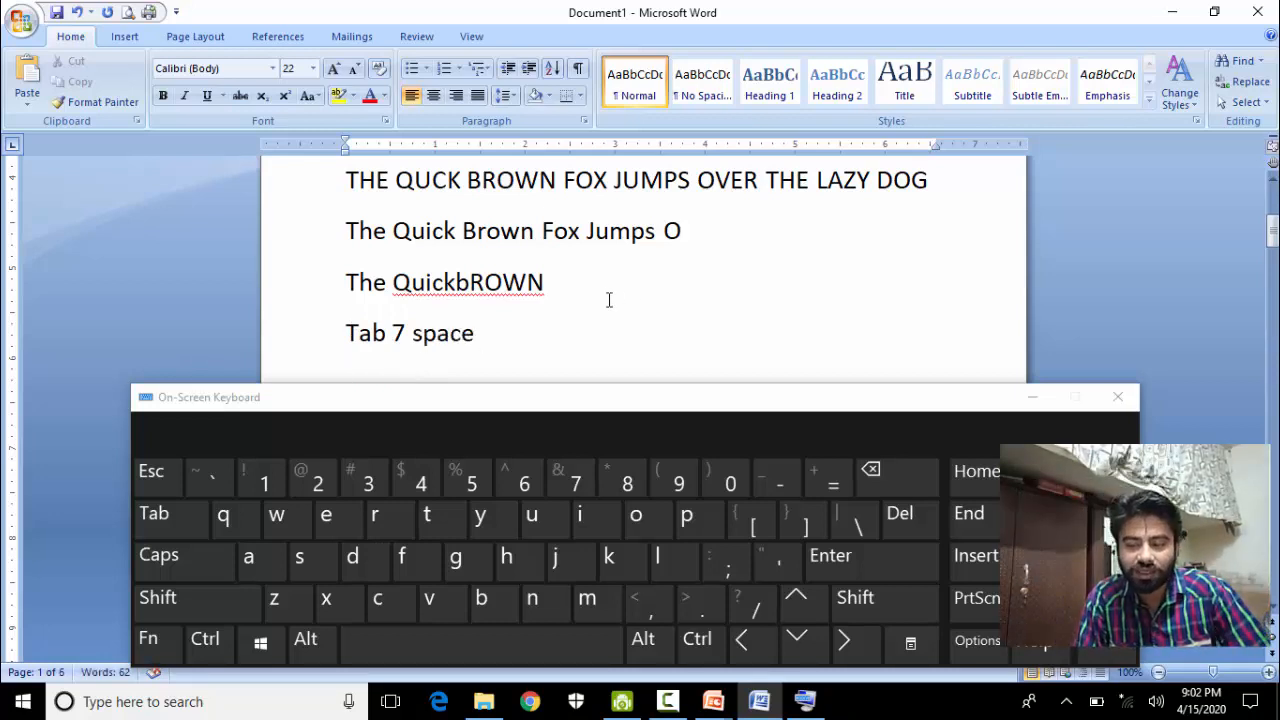
{"action": "left_click_drag", "start_coordinate": [606, 406], "coordinate": [614, 484]}
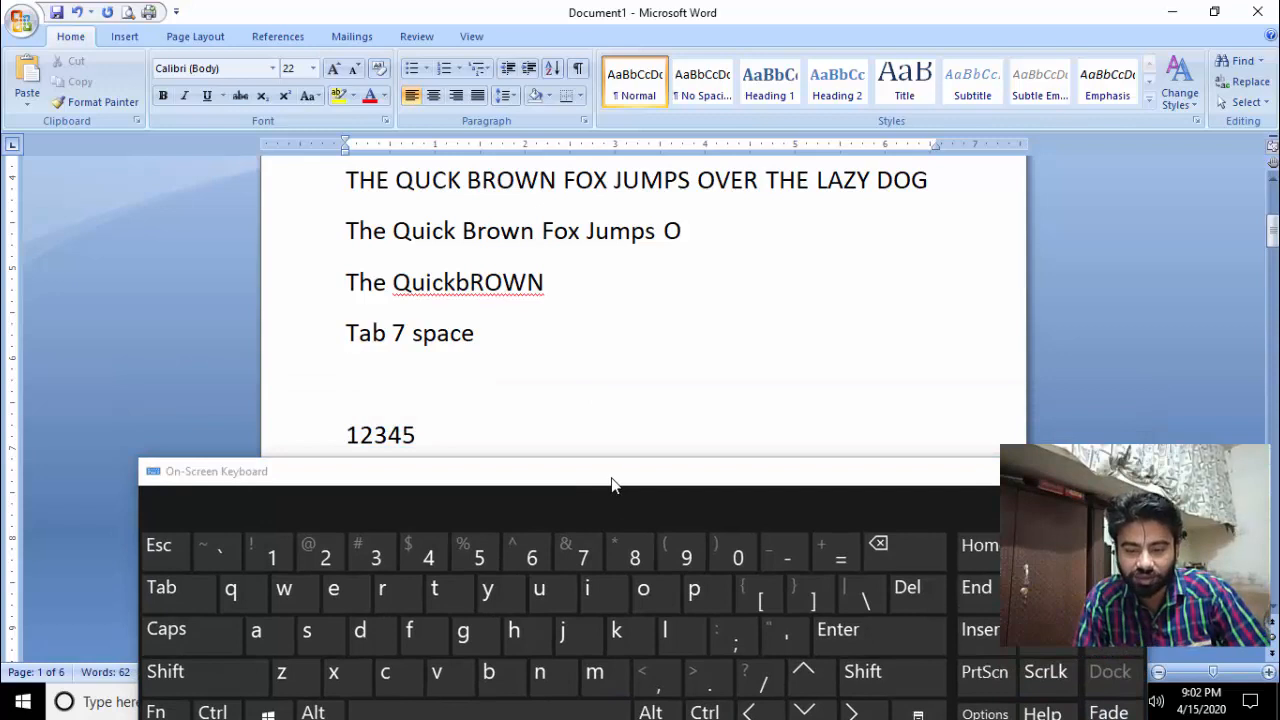
{"action": "type", "text": "1"}
{"action": "key", "text": "Tab"}
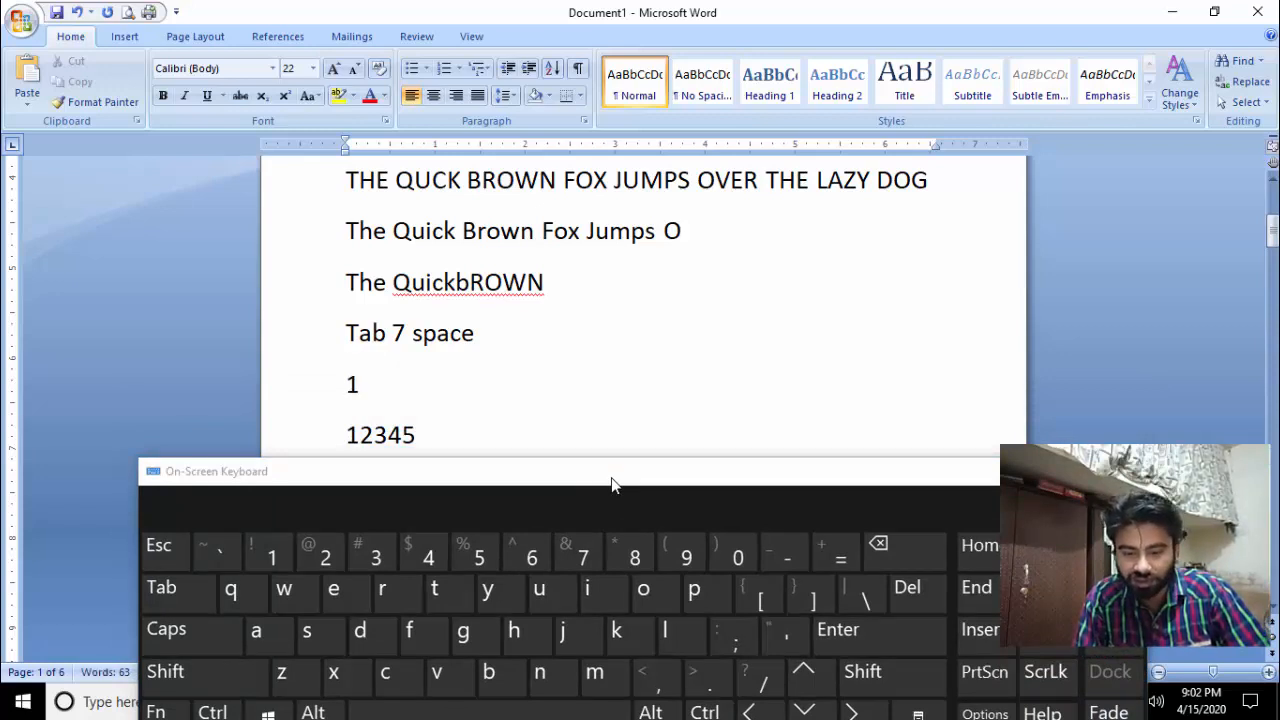
{"action": "type", "text": "2"}
{"action": "key", "text": "Return"}
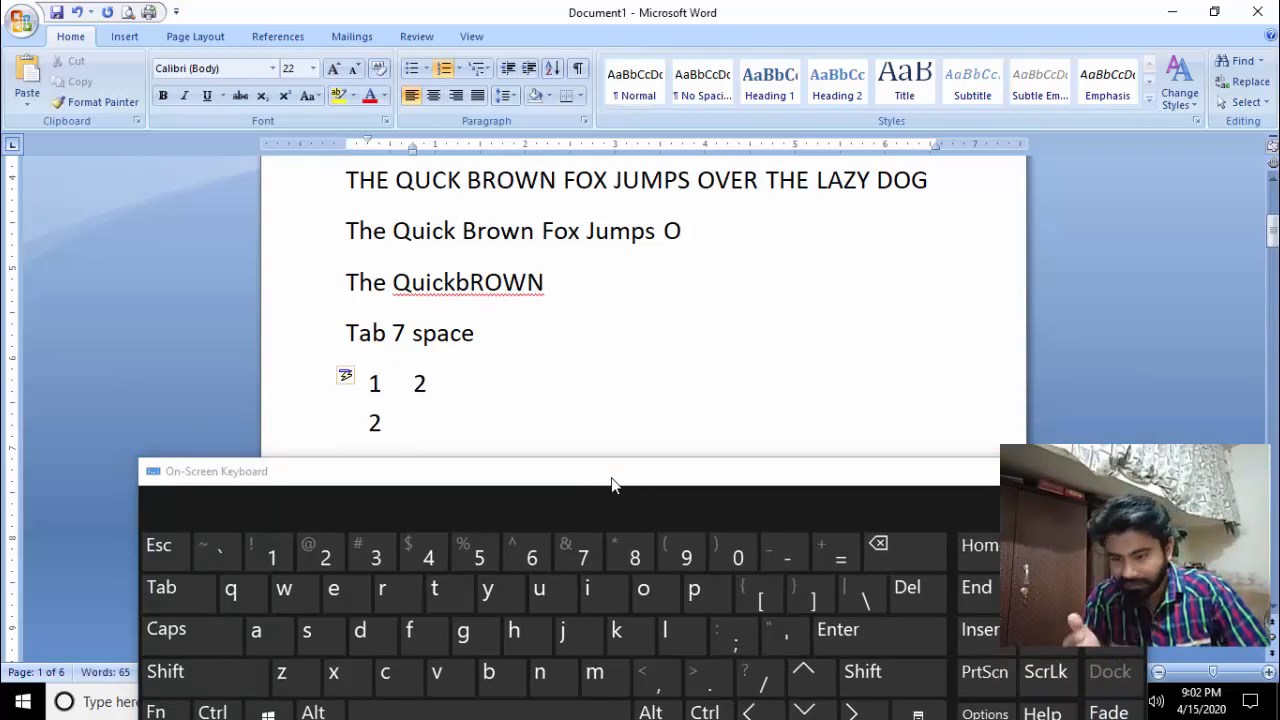
{"action": "key", "text": "BackSpace"}
{"action": "key", "text": "BackSpace"}
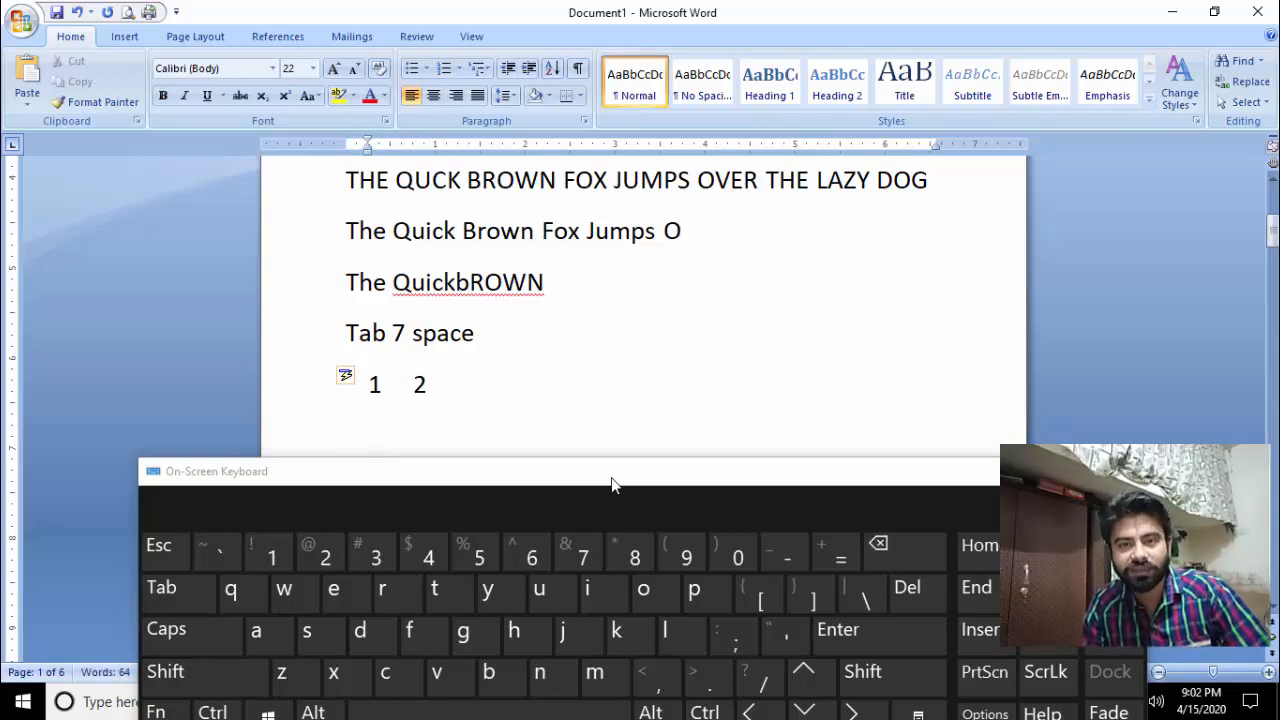
Step: Enter 1 and 2 separated by spaces on the following line, and erase the list number before the 2 in the line above
{"action": "type", "text": "1"}
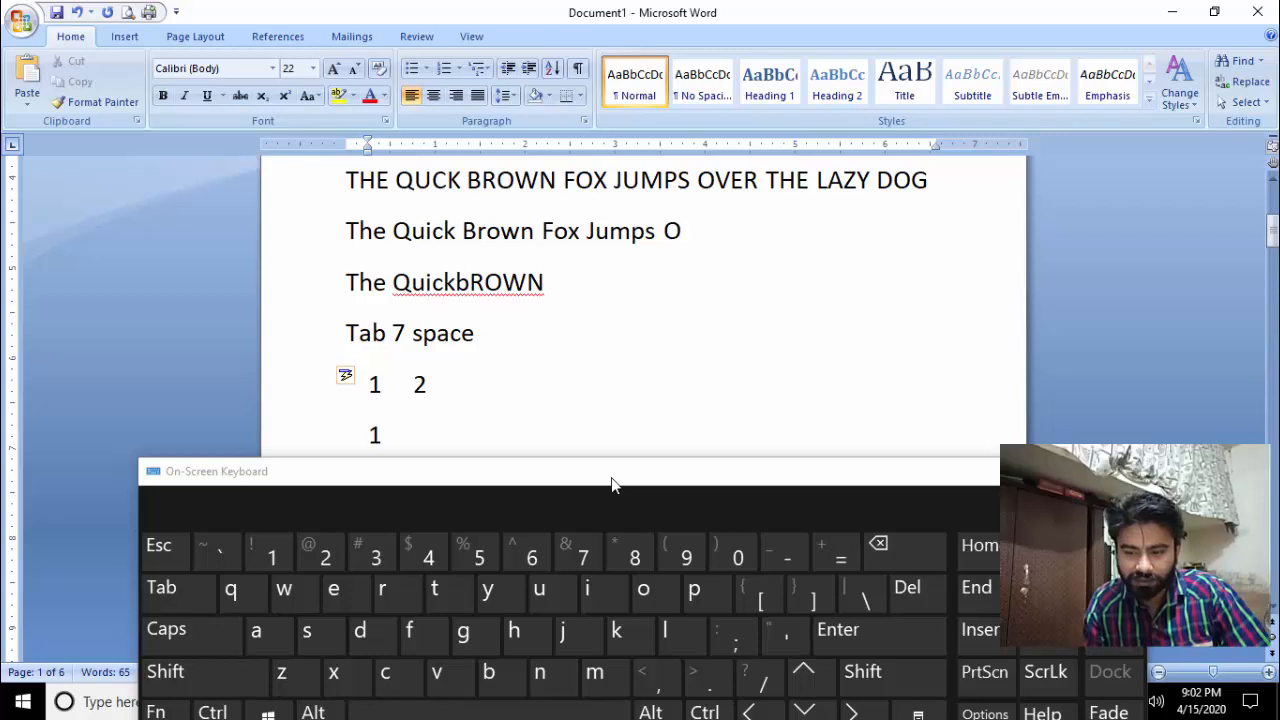
{"action": "type", "text": "2"}
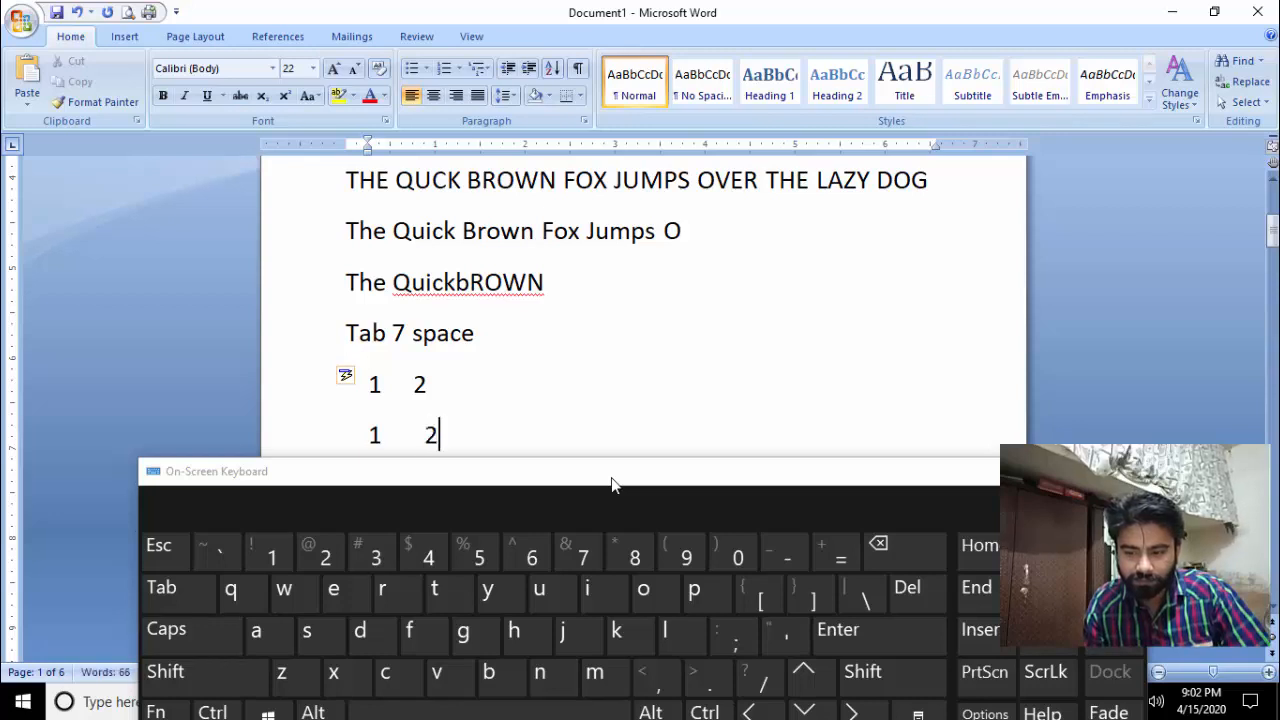
{"action": "key", "text": "Left"}
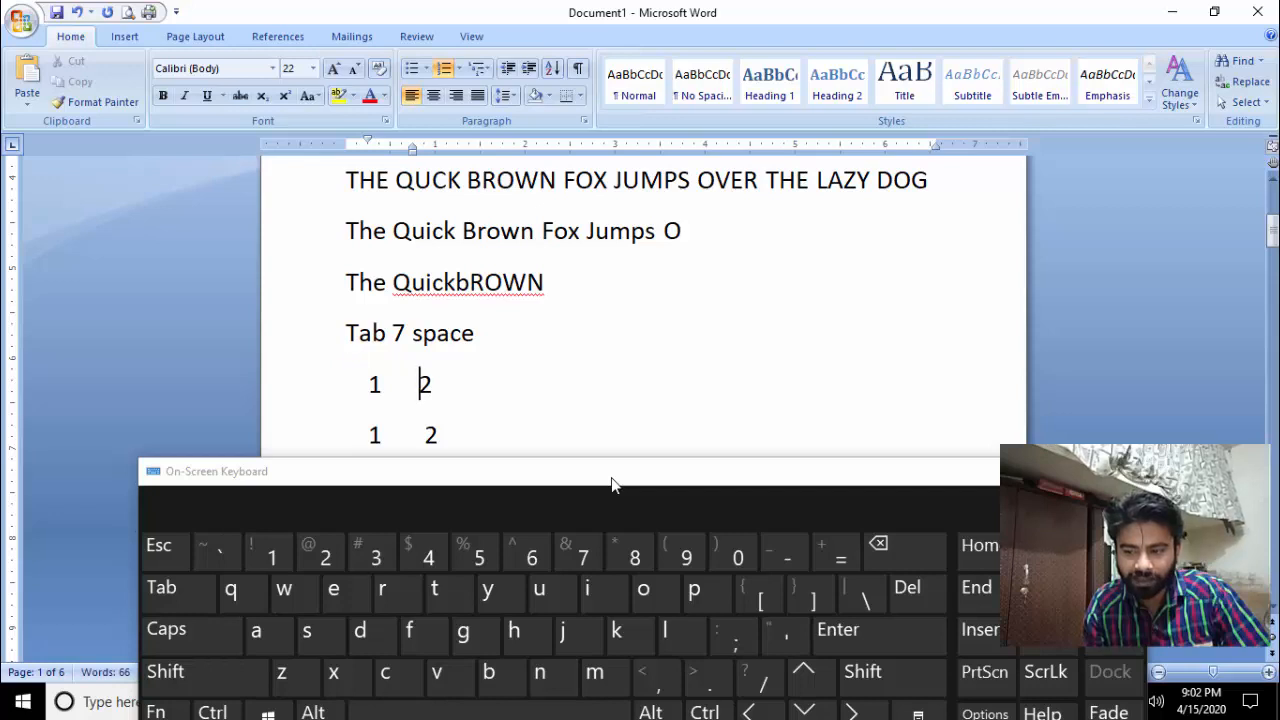
{"action": "key", "text": "BackSpace"}
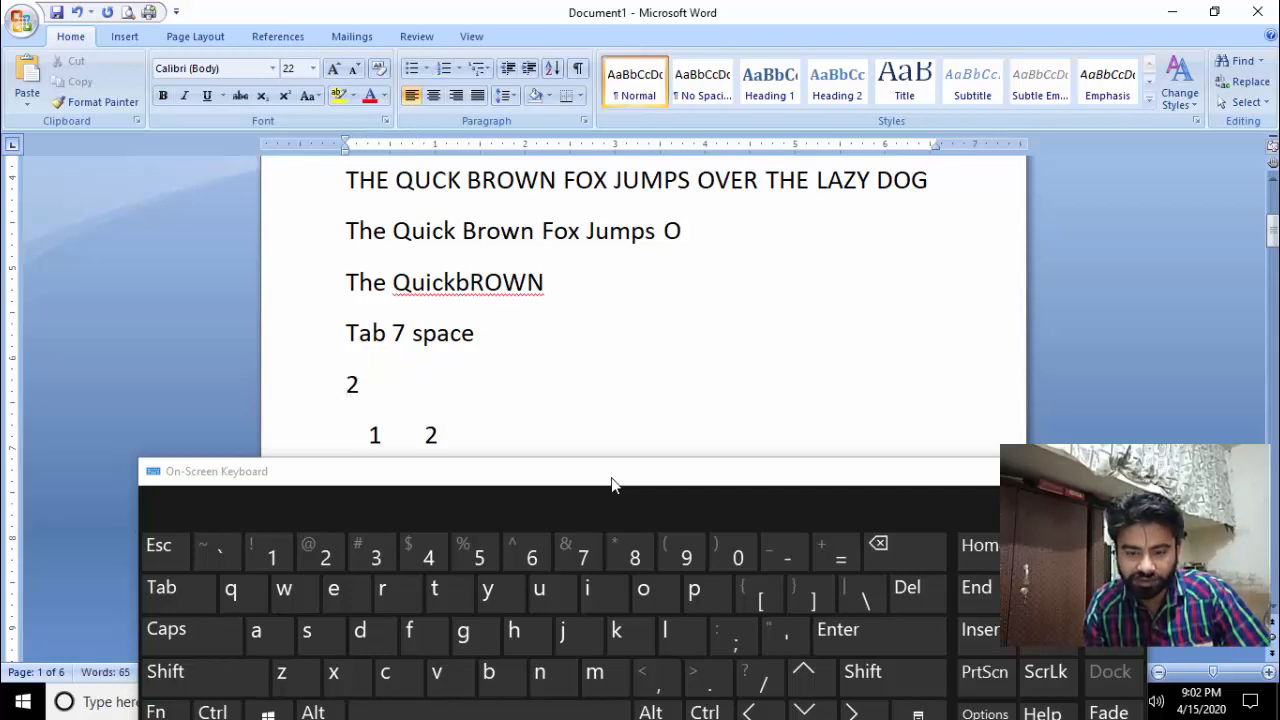
Step: Append a space and the digit 1 after "The QuickbROWN"
{"action": "left_click", "coordinate": [675, 283]}
{"action": "type", "text": "1"}
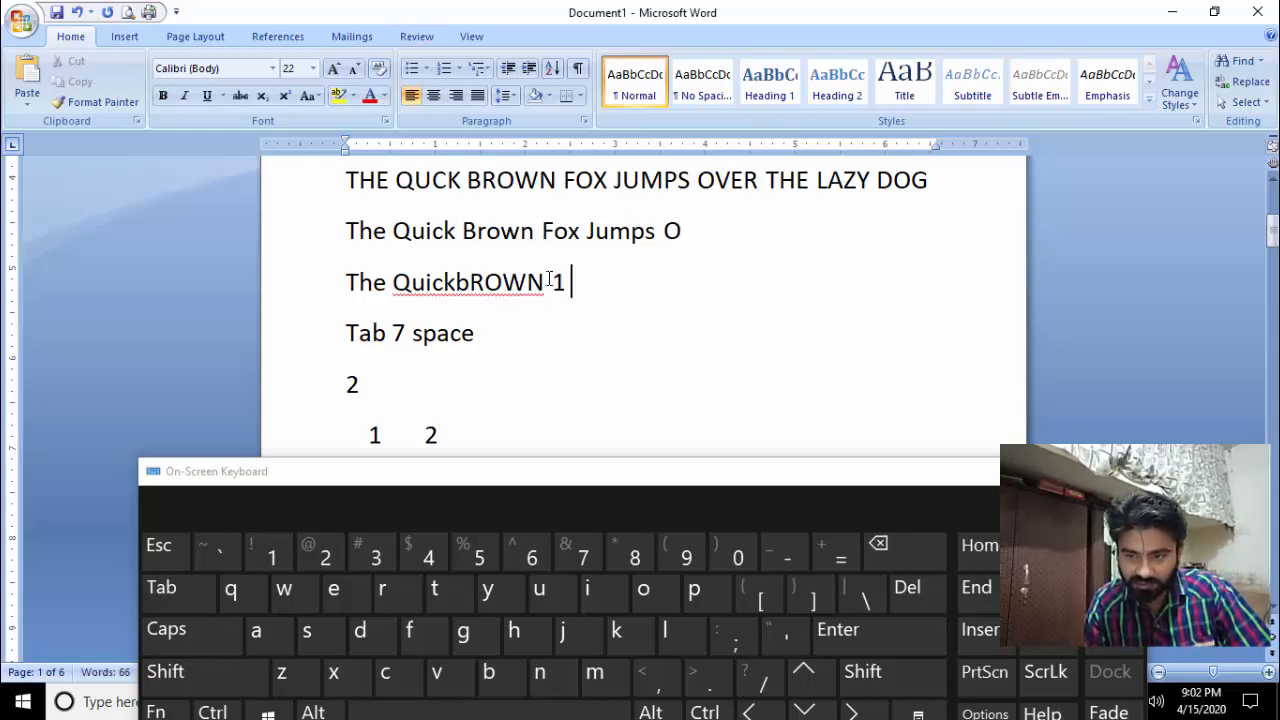
{"action": "scroll", "coordinate": [557, 280], "scroll_direction": "down", "scroll_amount": 1}
{"action": "scroll", "coordinate": [557, 280], "scroll_direction": "down", "scroll_amount": 1}
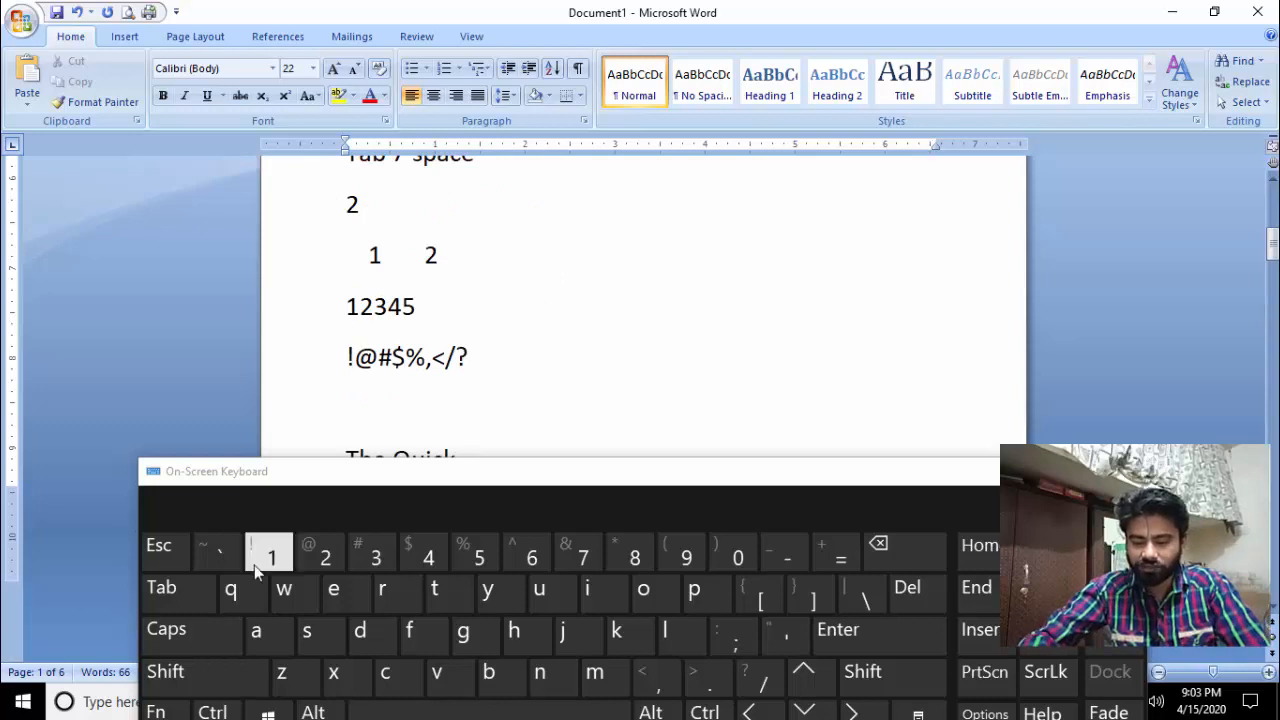
Step: Minimize the On-Screen Keyboard and return to the beginning of the document
{"action": "left_click_drag", "start_coordinate": [451, 471], "coordinate": [413, 360]}
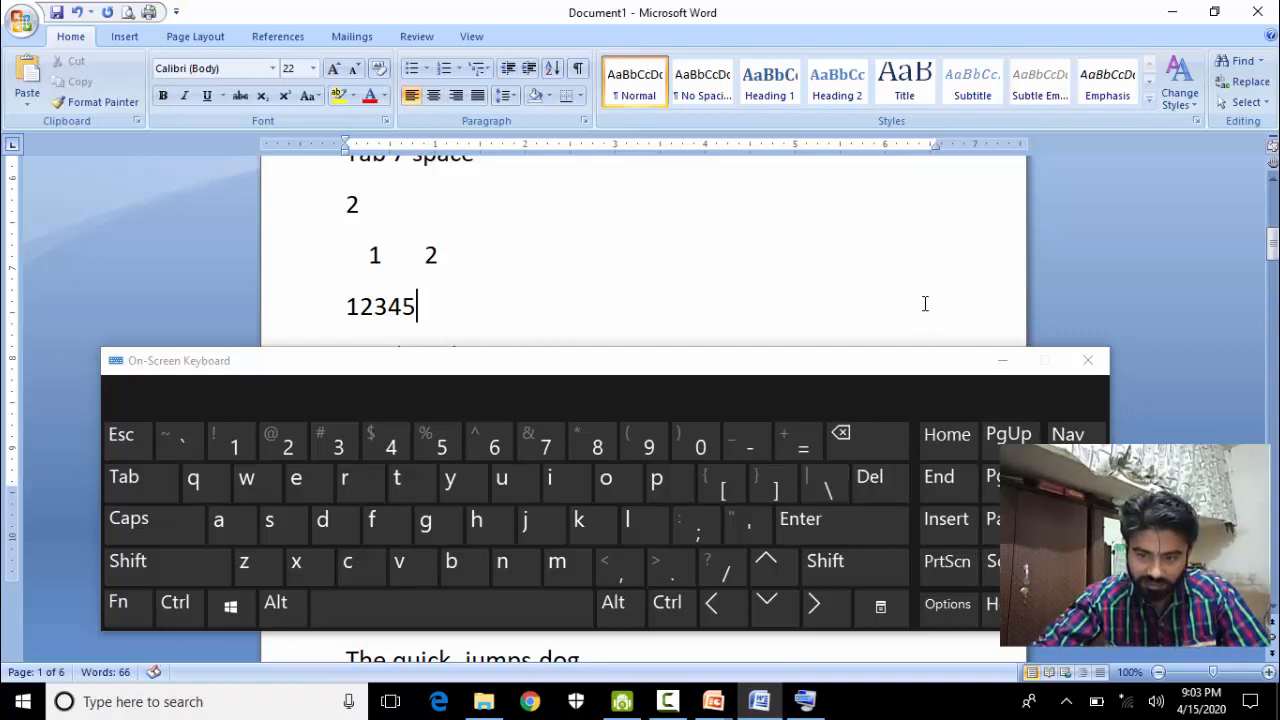
{"action": "left_click", "coordinate": [1002, 361]}
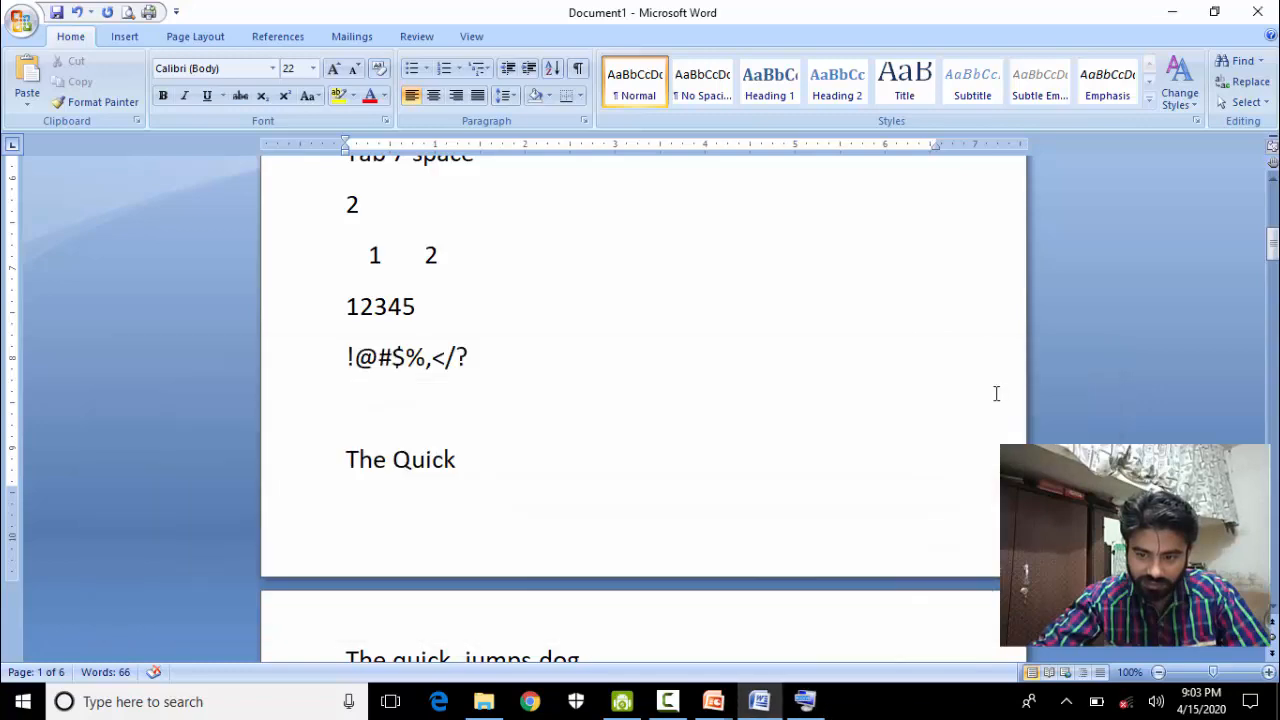
{"action": "left_click_drag", "start_coordinate": [1271, 252], "coordinate": [1273, 205]}
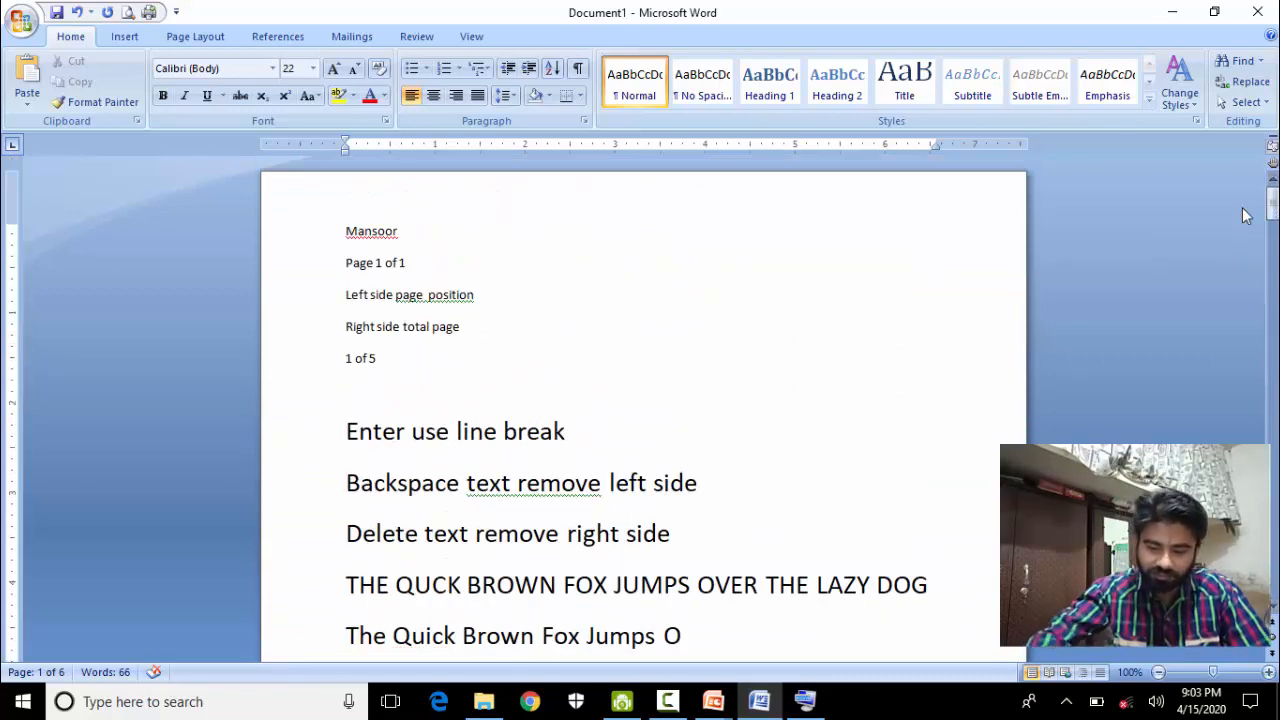
{"action": "scroll", "coordinate": [1141, 274], "scroll_direction": "down", "scroll_amount": 3}
{"action": "scroll", "coordinate": [1141, 274], "scroll_direction": "up", "scroll_amount": 4}
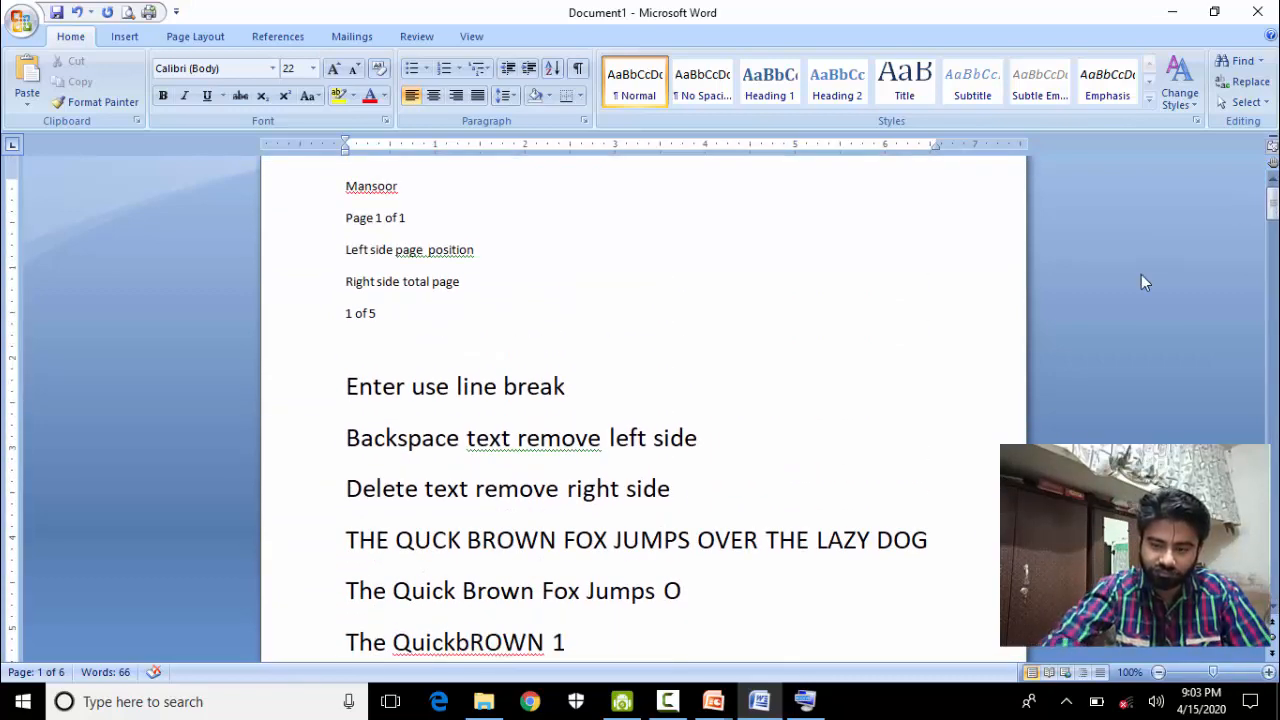
{"action": "scroll", "coordinate": [1141, 274], "scroll_direction": "down", "scroll_amount": 10}
{"action": "scroll", "coordinate": [1141, 274], "scroll_direction": "up", "scroll_amount": 10}
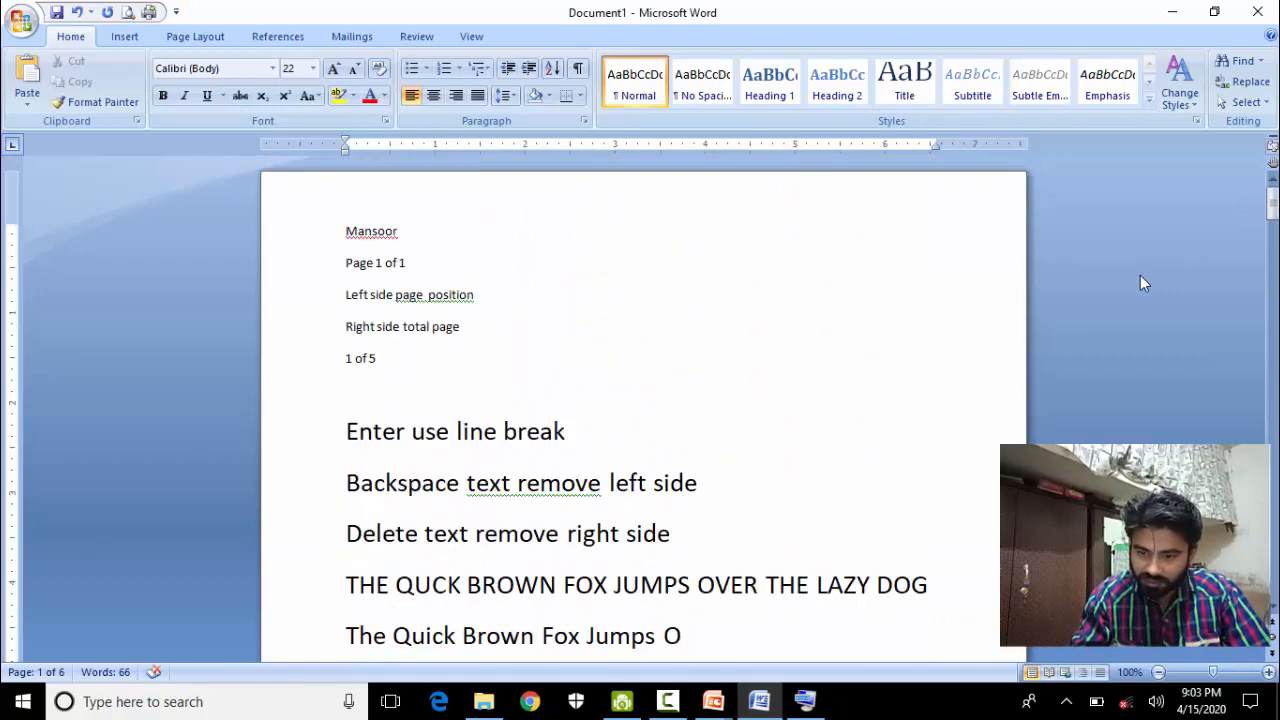
Step: Display the page layout commands and the insert commands, and return to the home commands
{"action": "mouse_move", "coordinate": [1273, 183]}
{"action": "left_mouse_down"}
{"action": "mouse_move", "coordinate": [1255, 242]}
{"action": "mouse_move", "coordinate": [1250, 186]}
{"action": "left_mouse_up"}
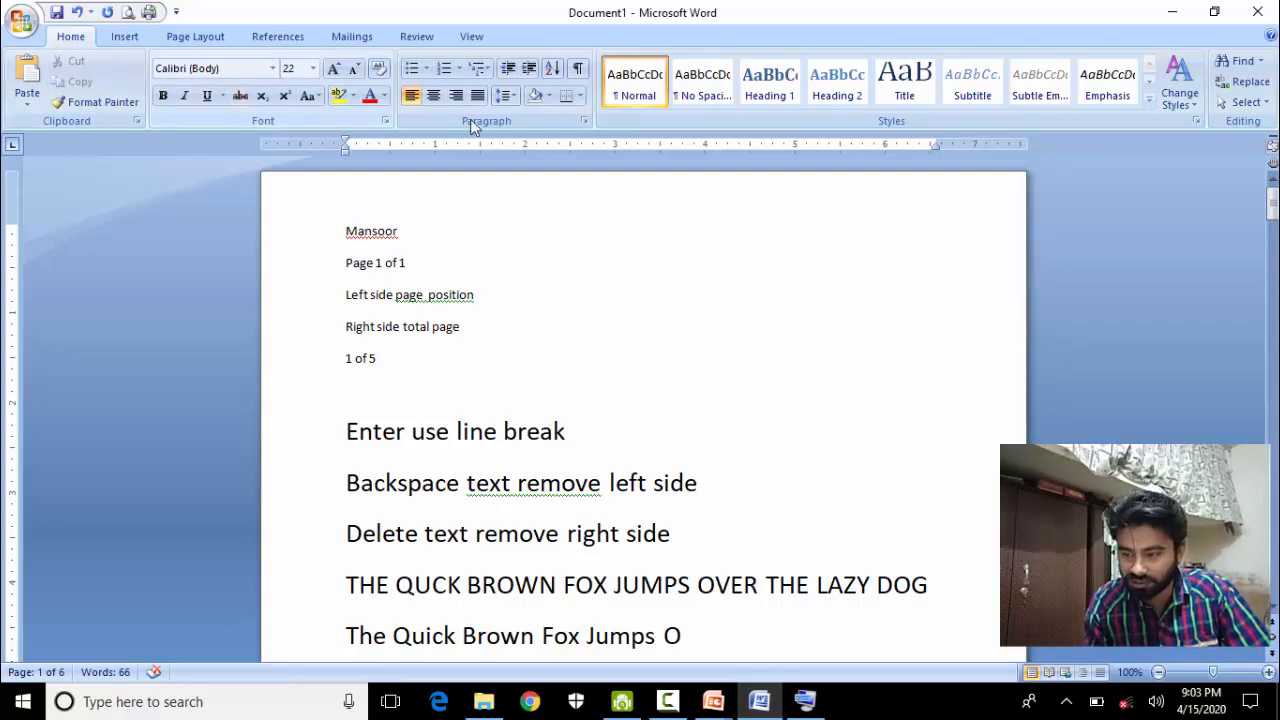
{"action": "left_click", "coordinate": [205, 38]}
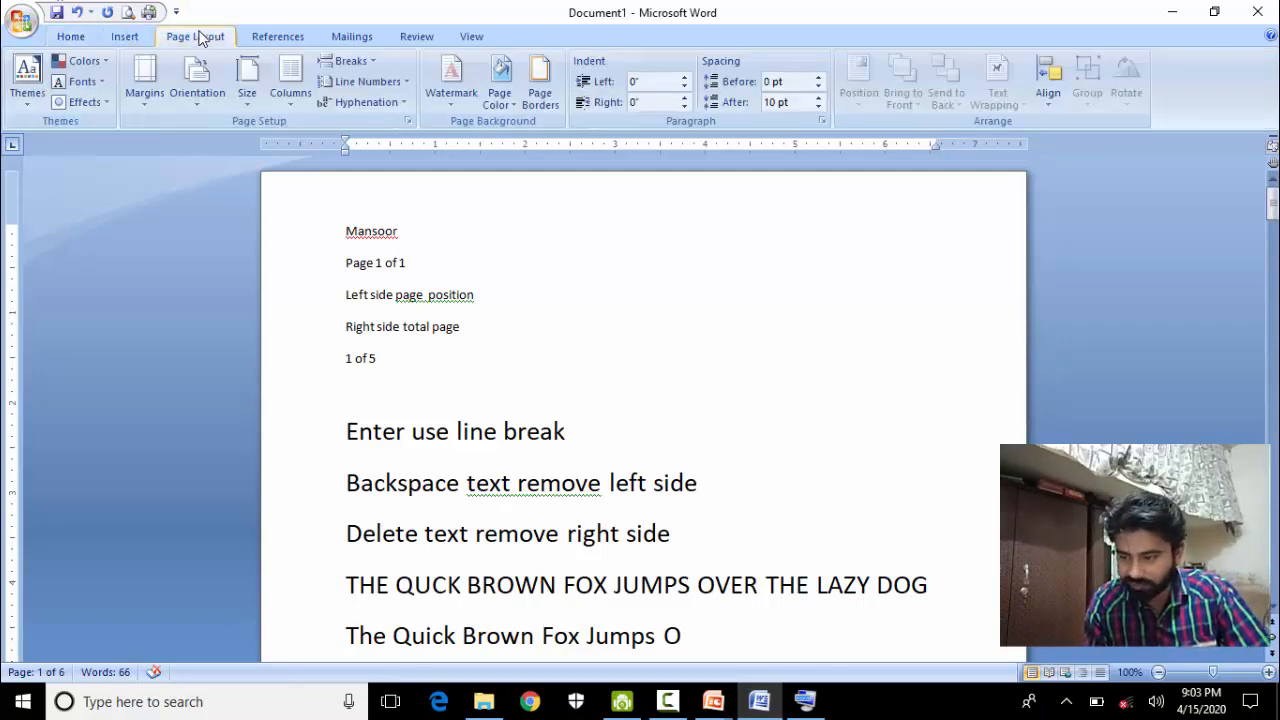
{"action": "left_click", "coordinate": [120, 37]}
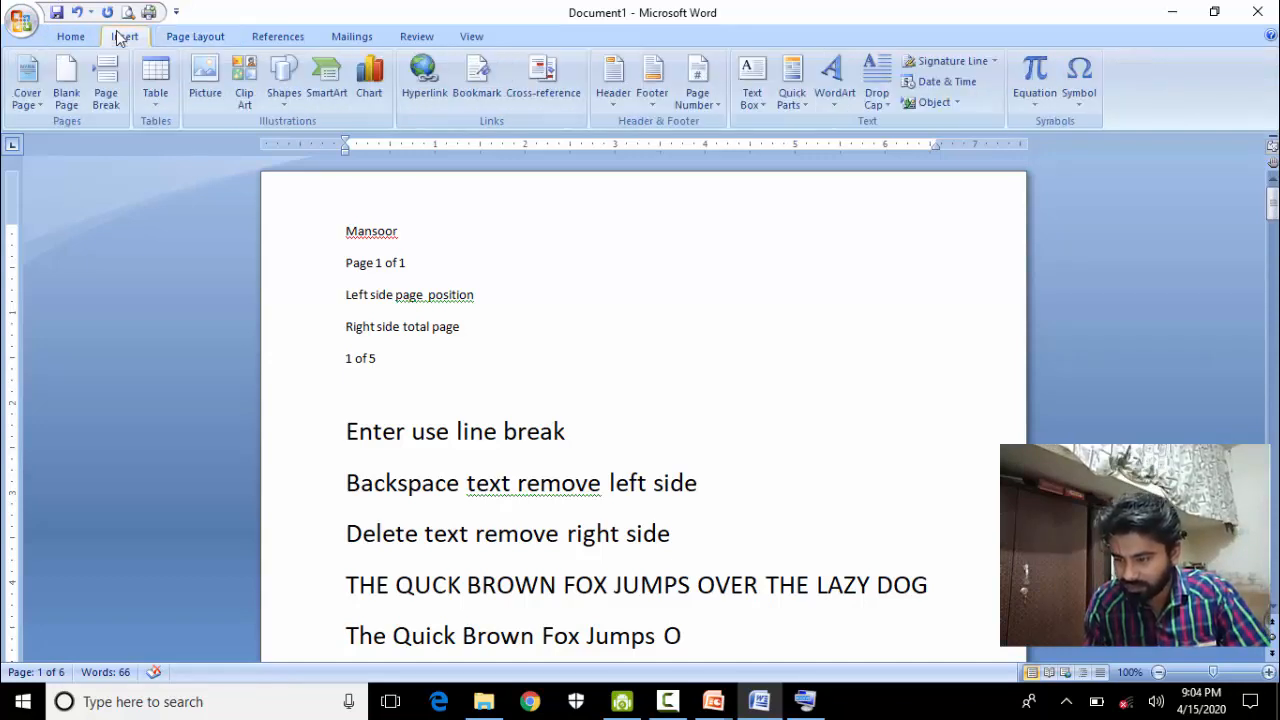
{"action": "left_click", "coordinate": [68, 37]}
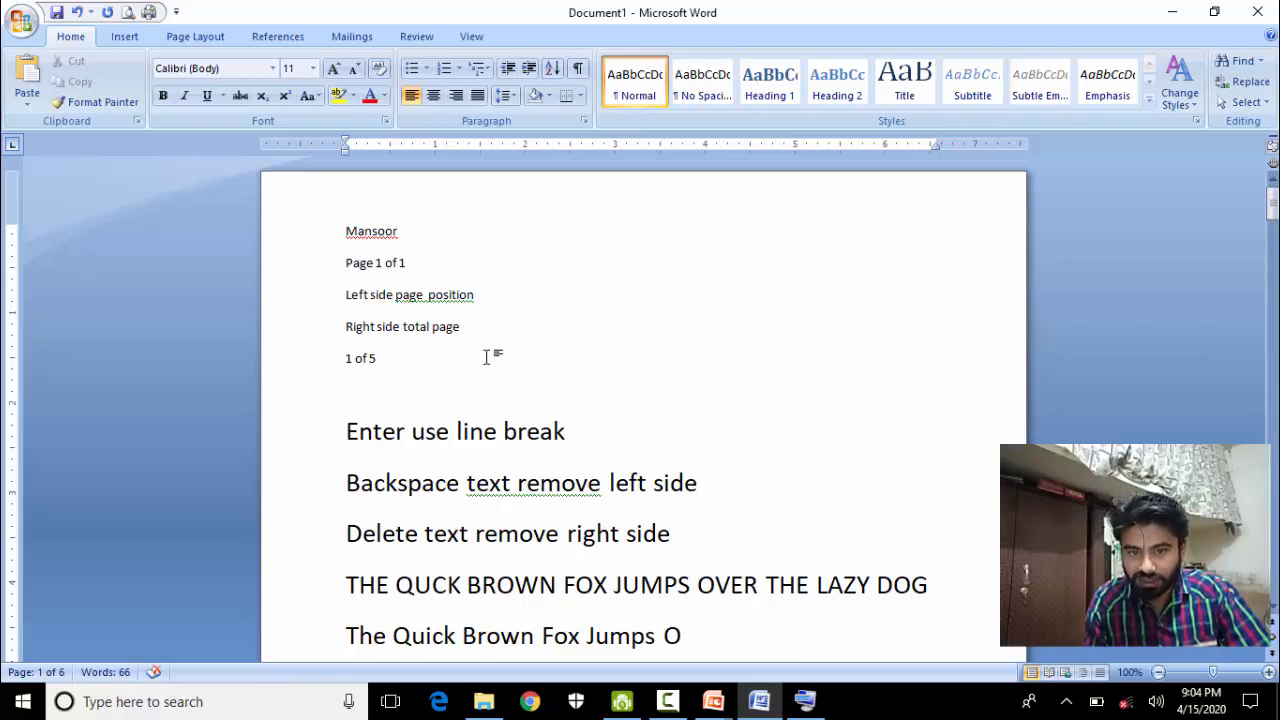
Step: Switch to the "lab 2 MS office" presentation in the PowerPoint editing window
{"action": "mouse_move", "coordinate": [713, 701]}
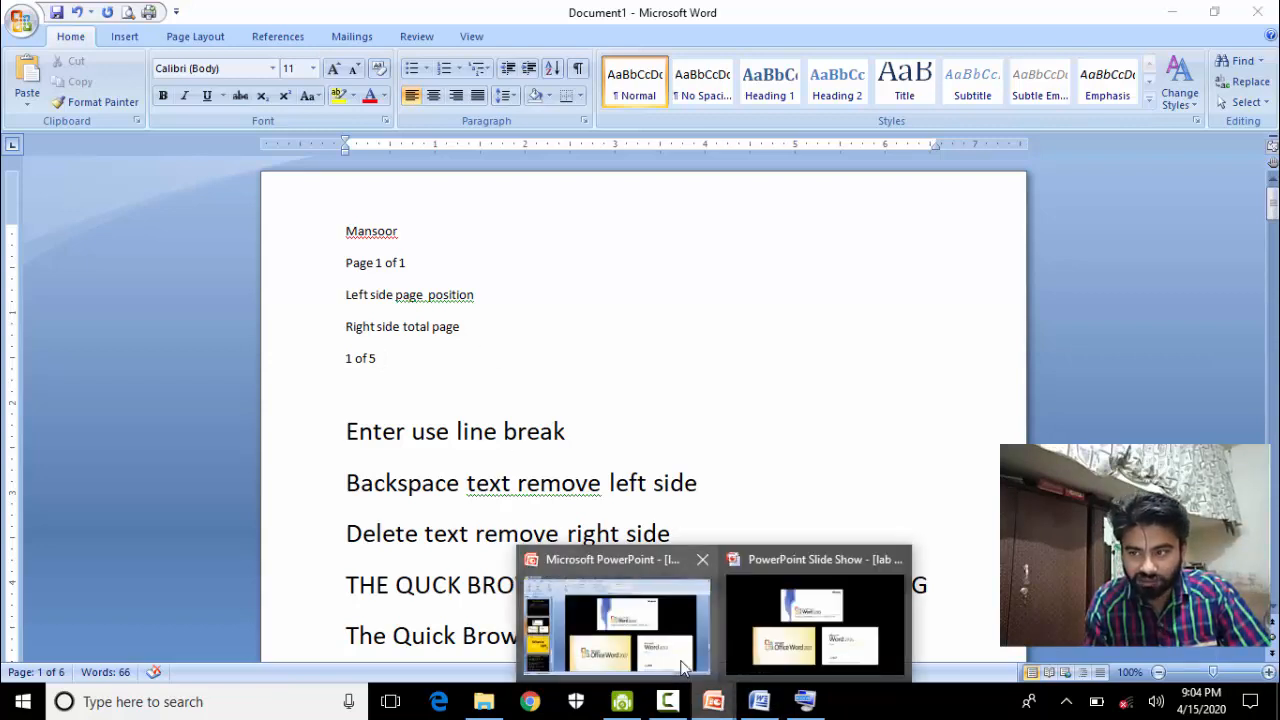
{"action": "left_click", "coordinate": [683, 667]}
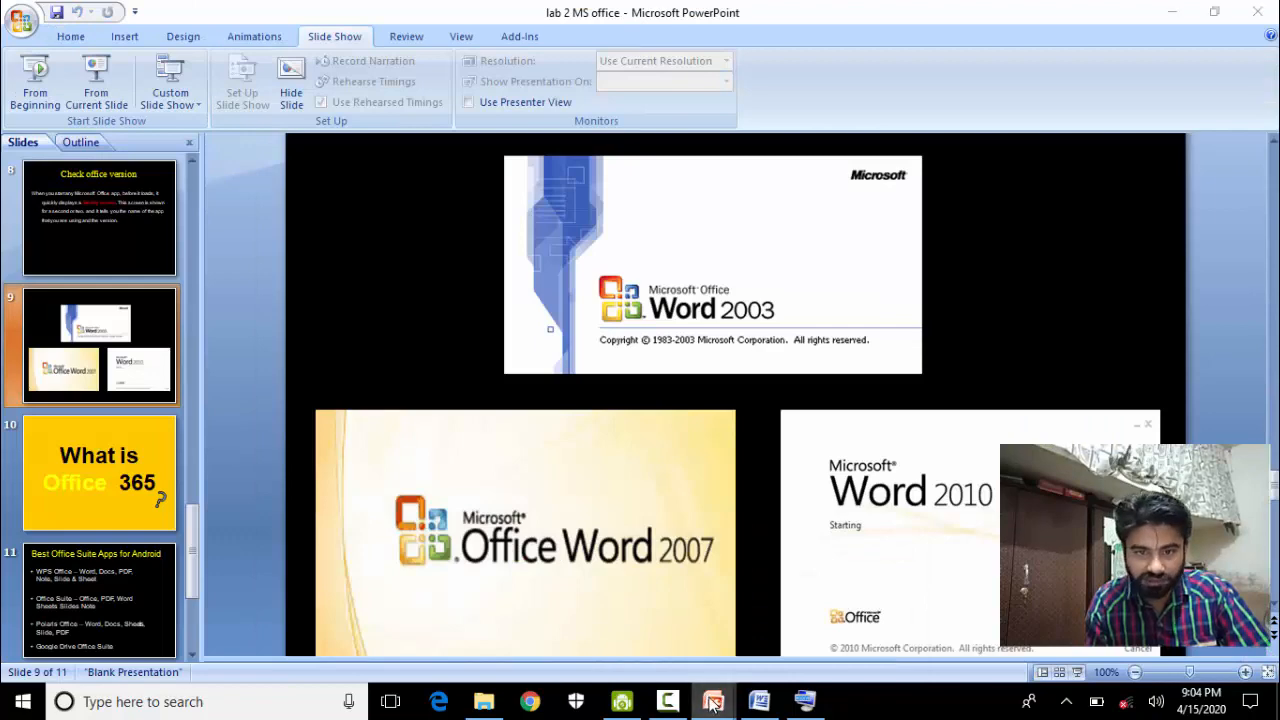